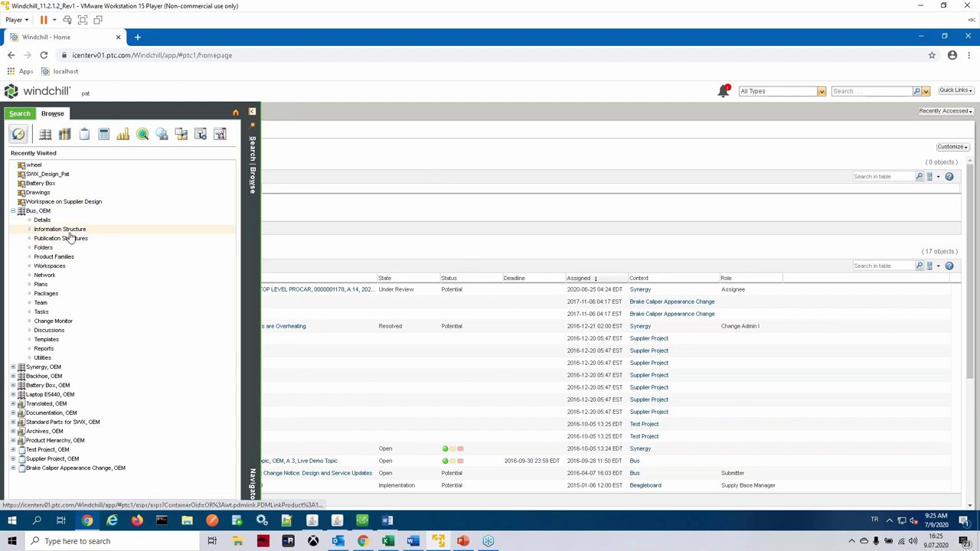
Step: Open the Bus product's Information Structure from the OEM node in the Browse navigator
click(67, 231)
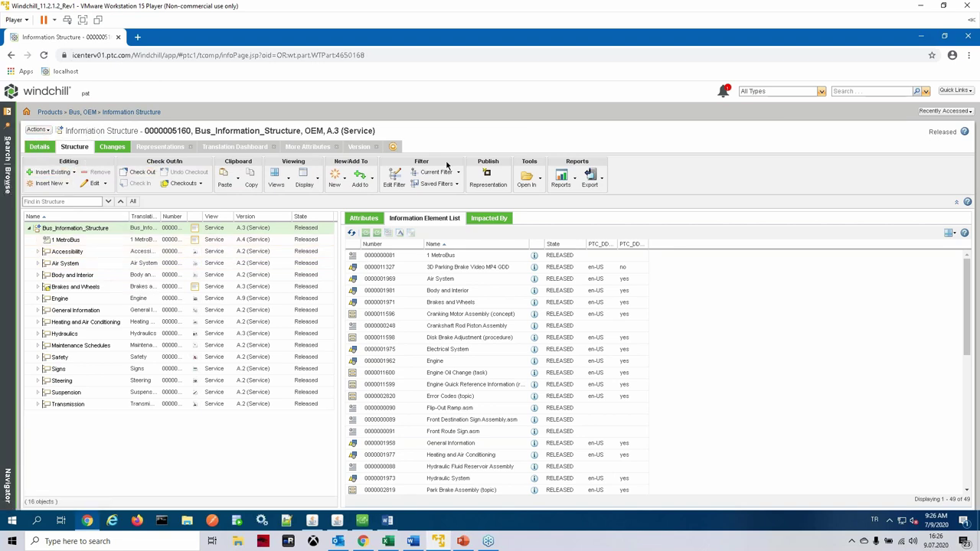
click(37, 252)
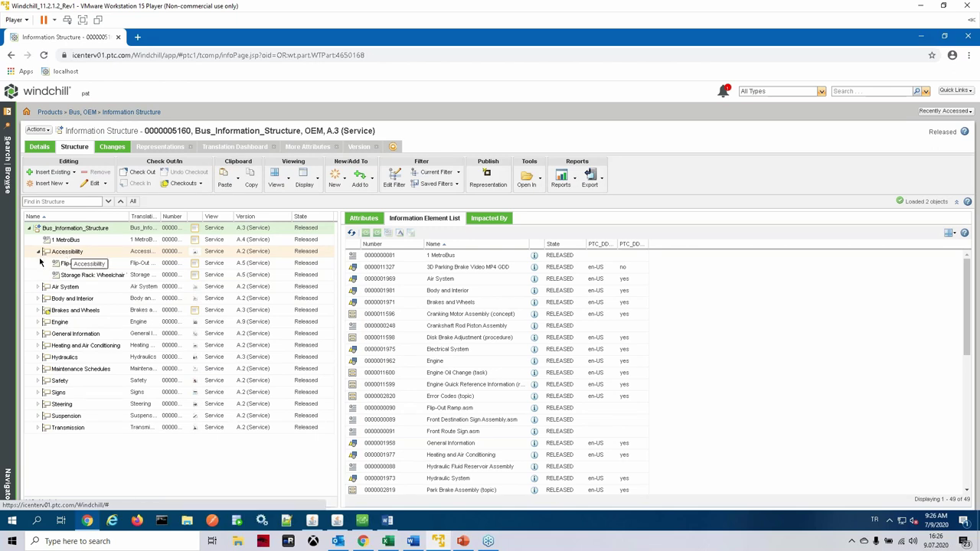
click(38, 253)
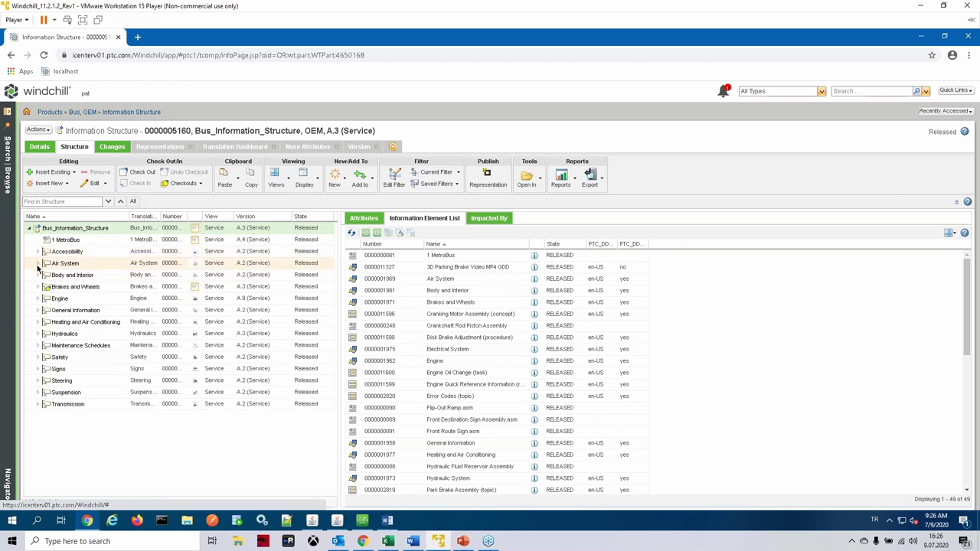
click(38, 264)
click(38, 263)
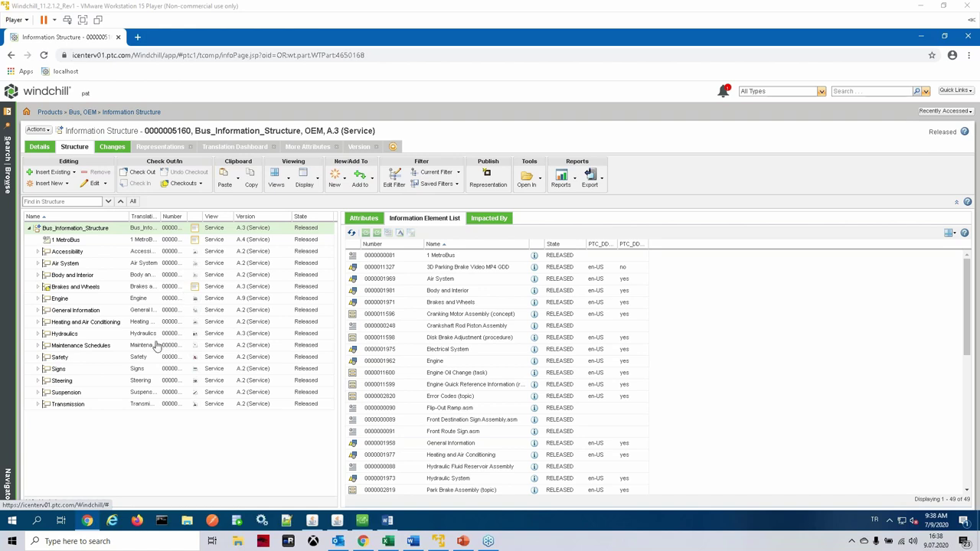
Step: Expand the Hydraulics, Heating and Air Conditioning, and General Information branches of the structure tree
click(40, 335)
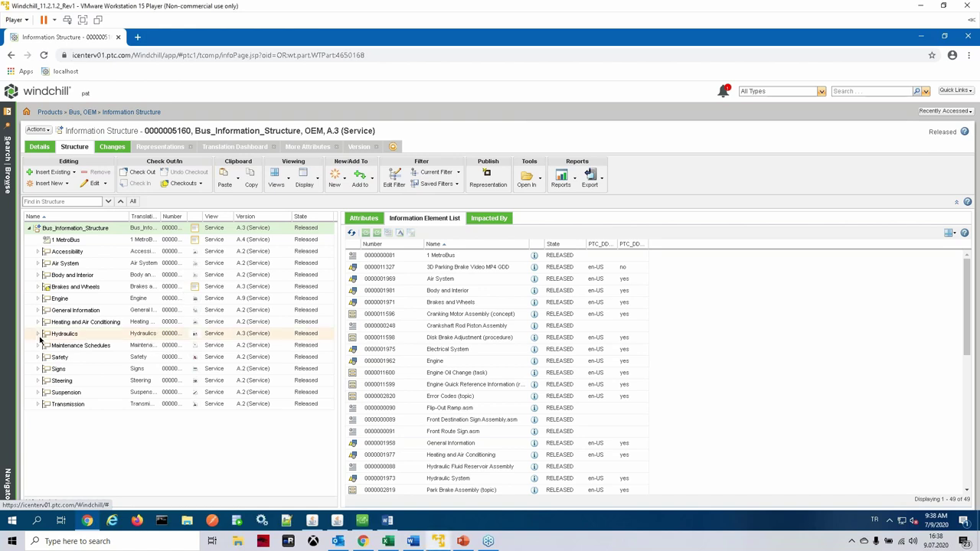
click(40, 335)
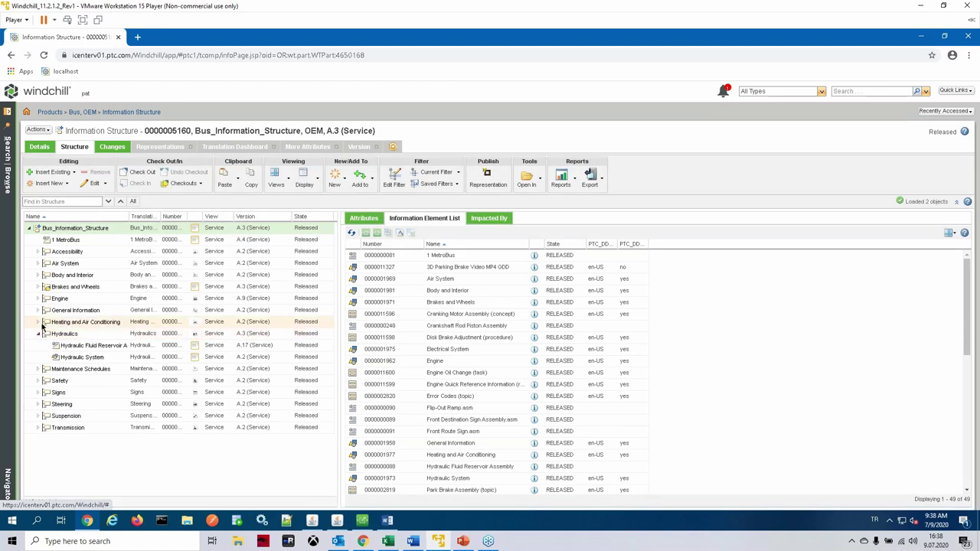
click(42, 322)
click(40, 310)
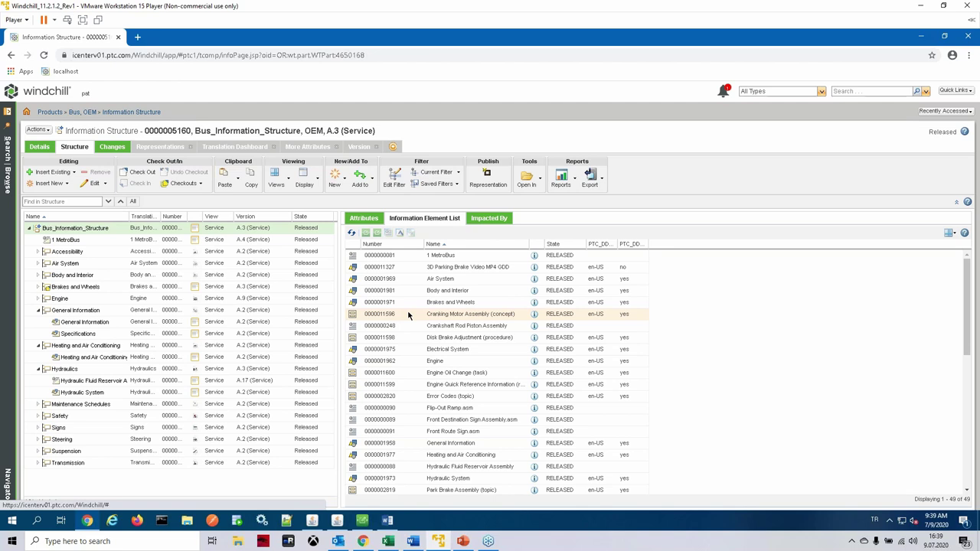
scroll(536, 352, down, 5)
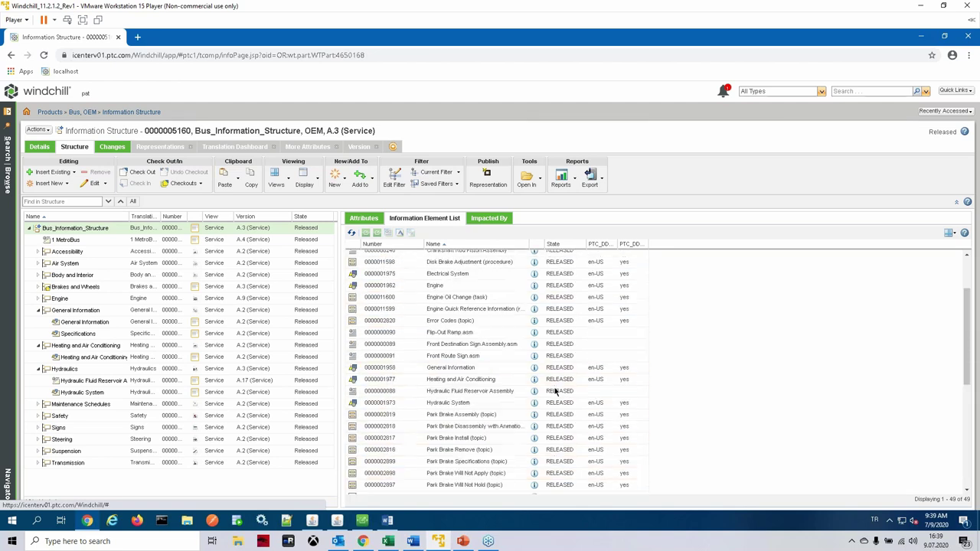
scroll(554, 363, up, 5)
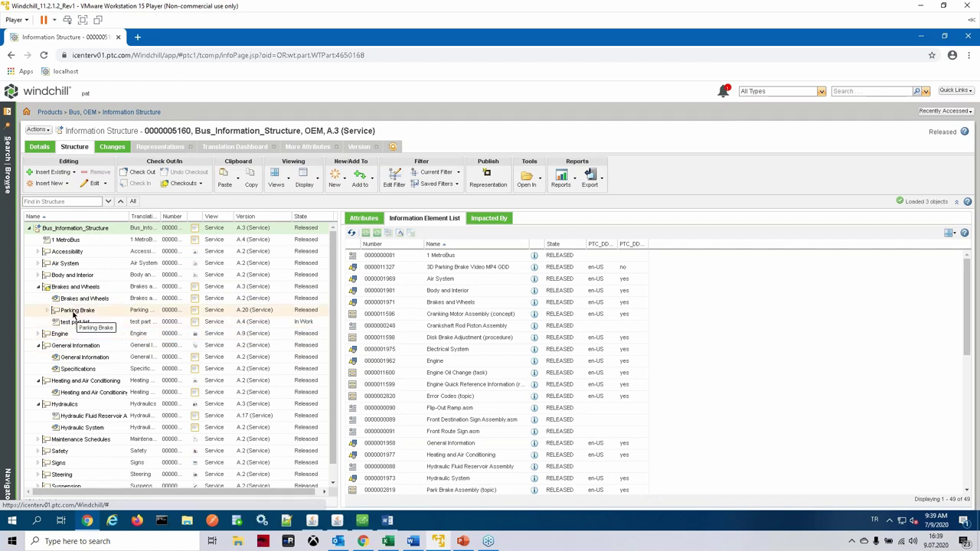
Step: Filter to Brakes and Wheels and view the information page of Parts List, Parking Brake
click(84, 289)
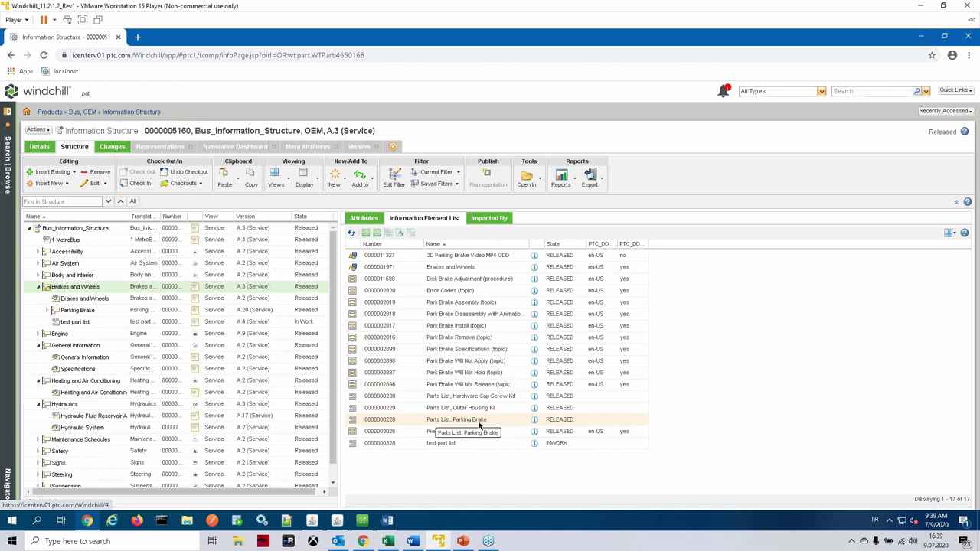
right_click(443, 425)
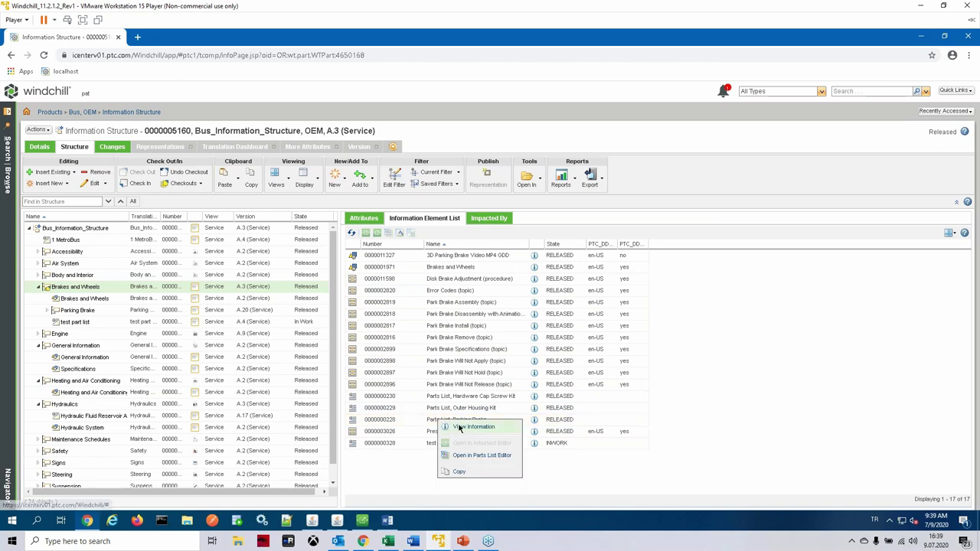
click(457, 432)
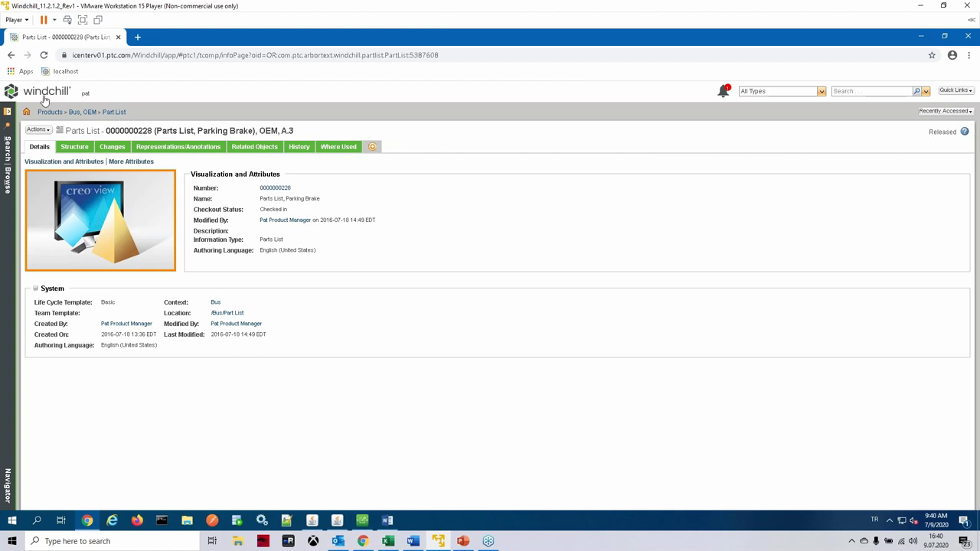
Step: Back on the structure, select Parts List, Parking Brake under Brakes and Wheels and open it in the Parts List Editor
click(11, 55)
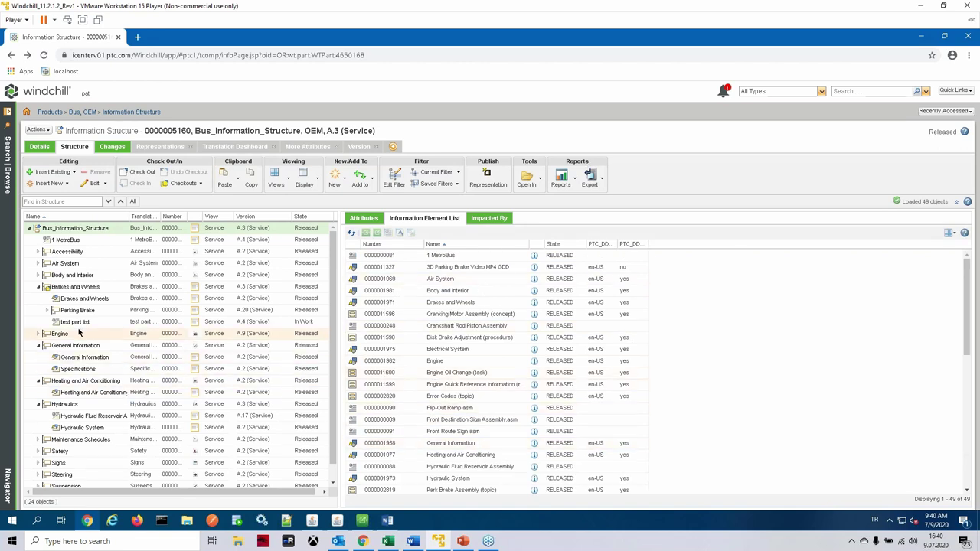
click(81, 300)
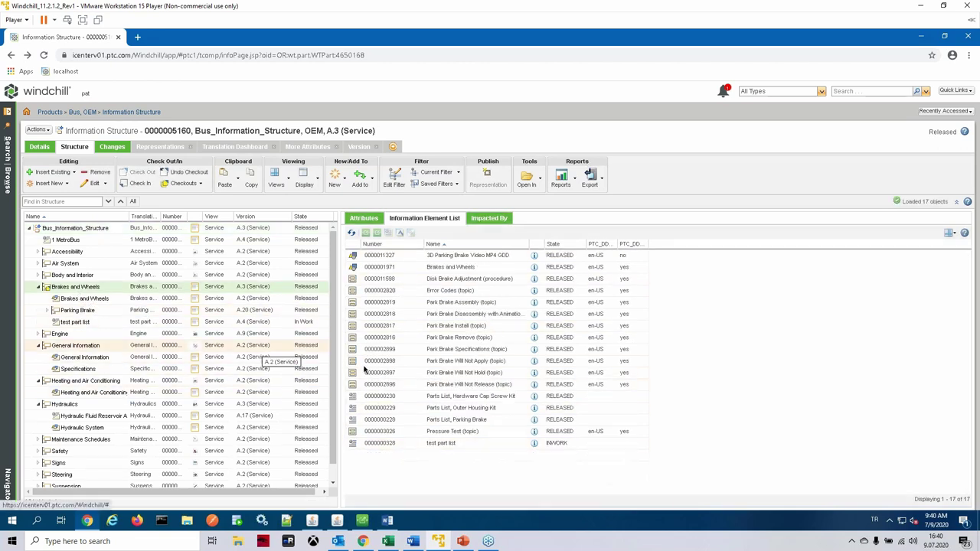
click(450, 421)
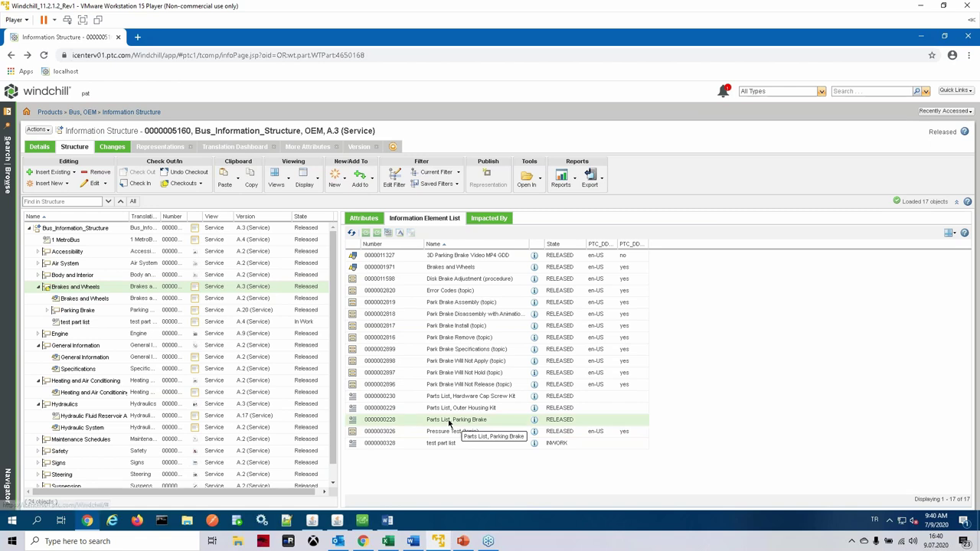
click(388, 233)
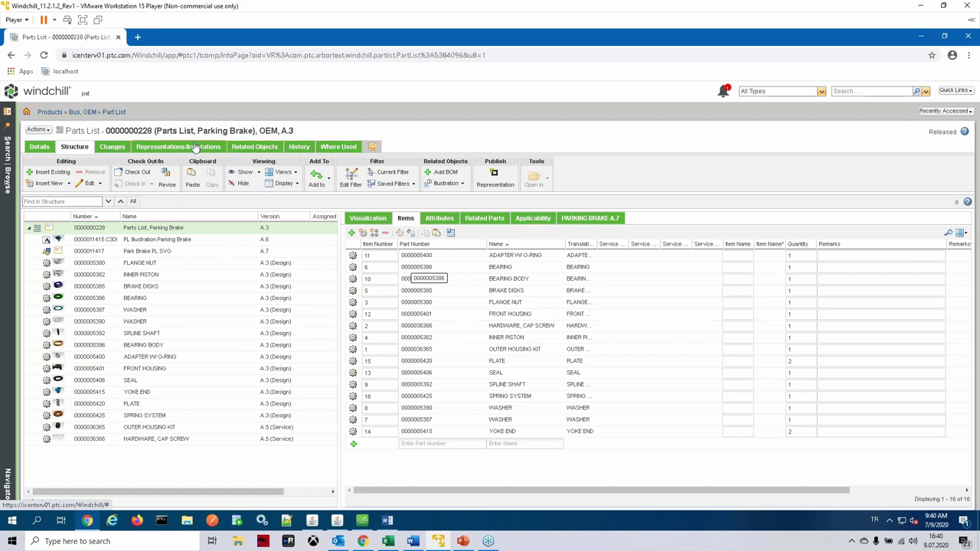
Step: Download 0000000228.pdf from the Published representation and open the downloaded file
click(243, 149)
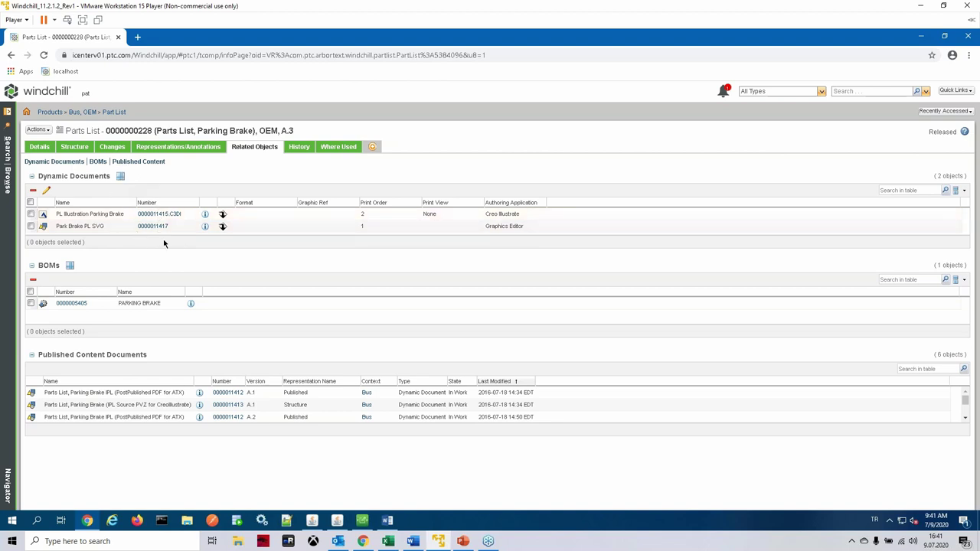
click(175, 148)
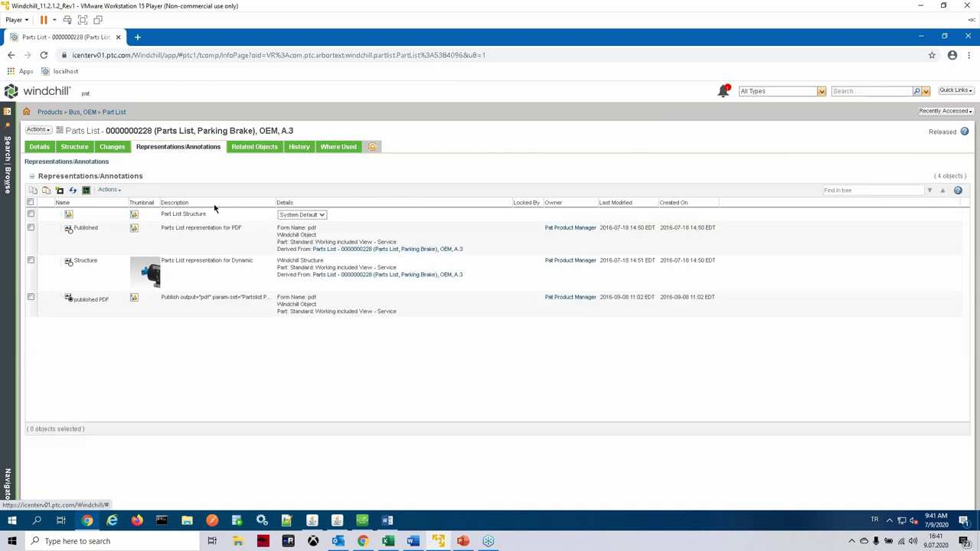
right_click(201, 244)
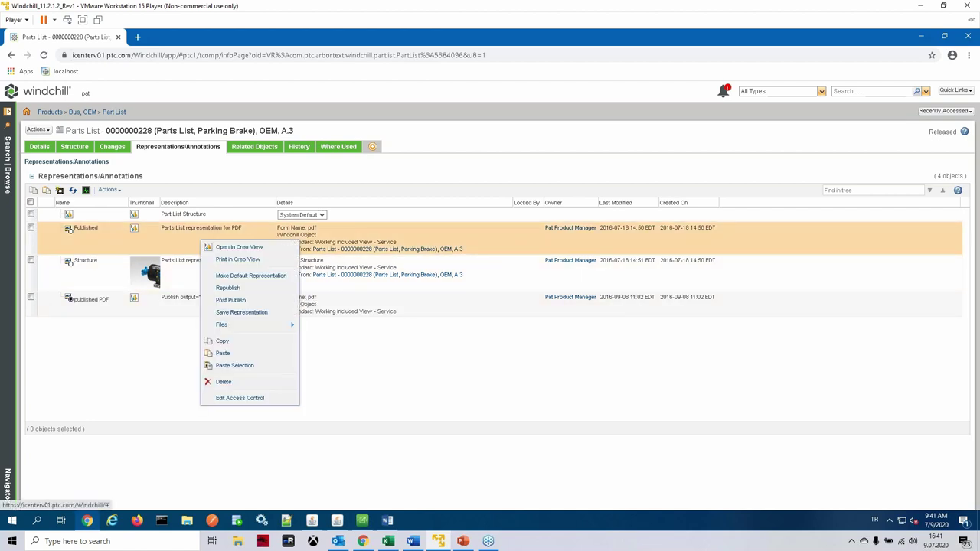
mouse_move(269, 327)
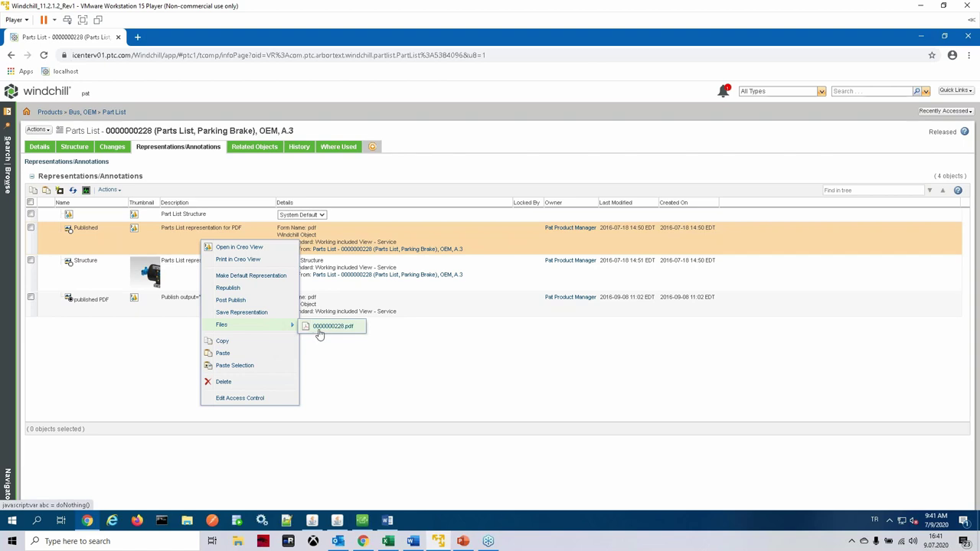
click(321, 327)
click(46, 498)
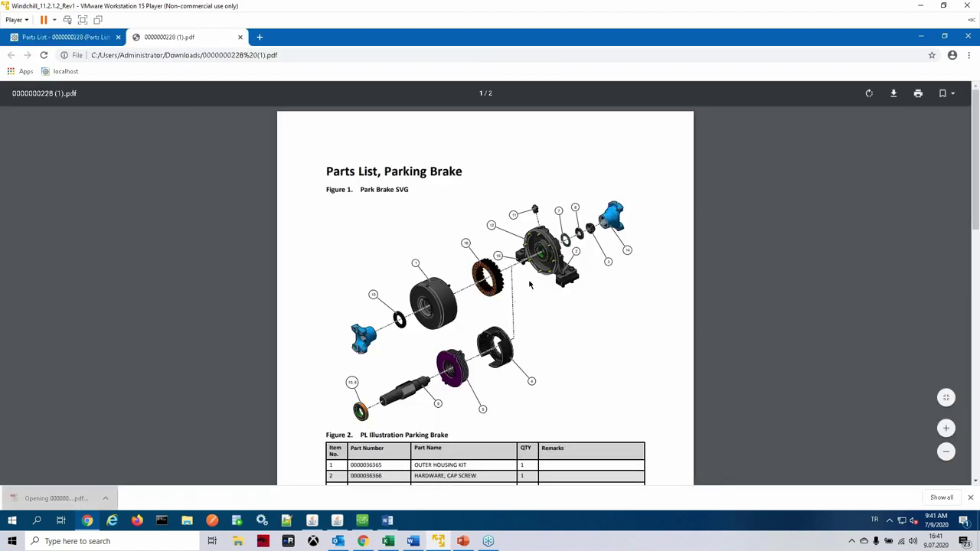
Step: Scroll through the Parking Brake parts list PDF, then close it
scroll(505, 264, down, 5)
scroll(497, 257, up, 3)
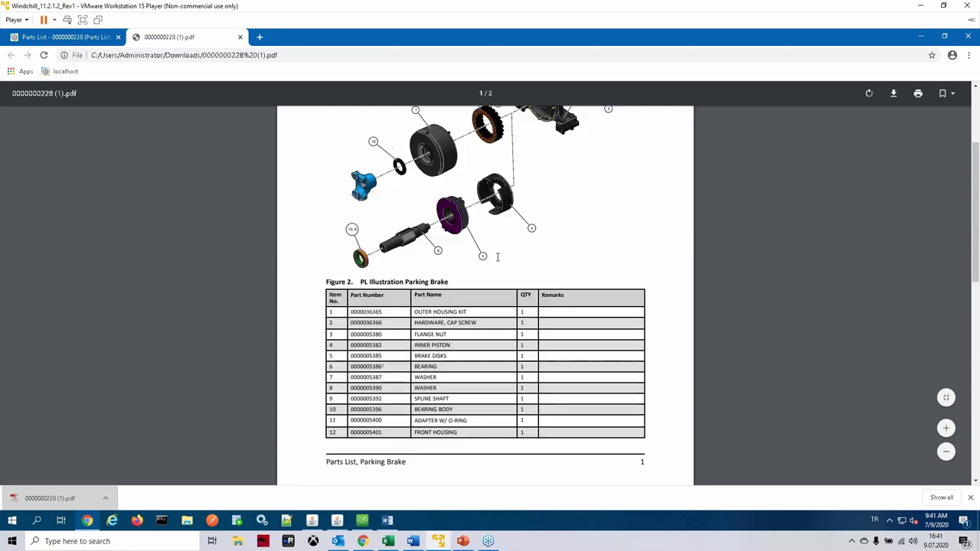
scroll(497, 257, up, 2)
scroll(497, 257, down, 5)
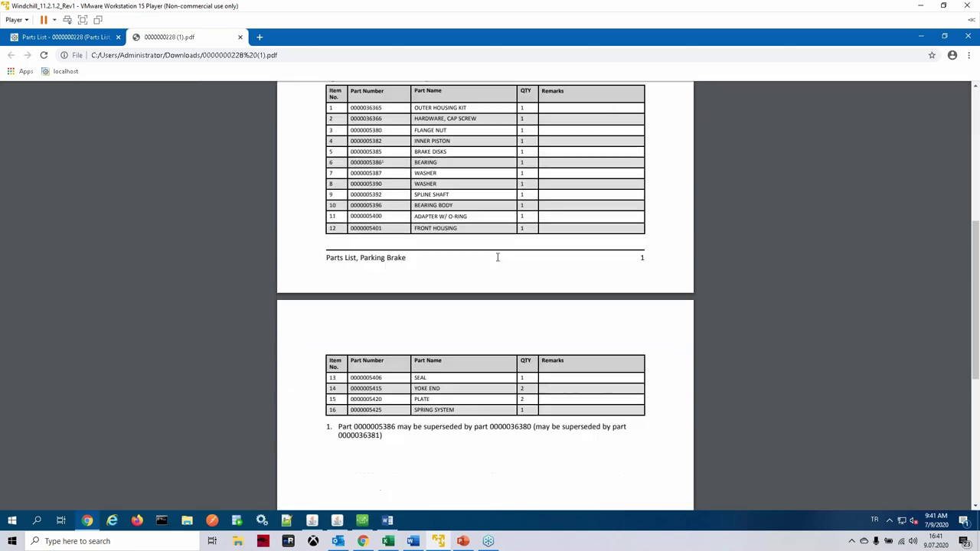
scroll(498, 257, down, 3)
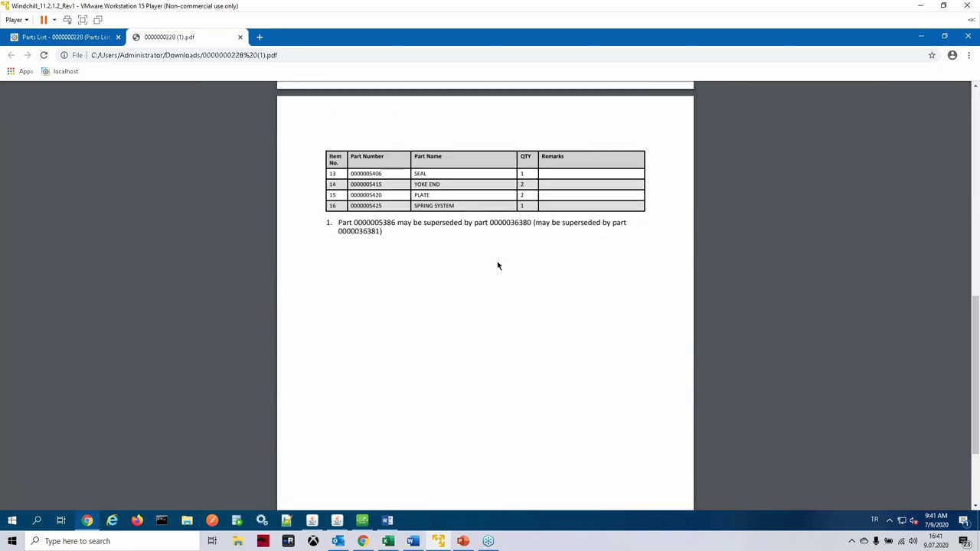
scroll(497, 266, up, 6)
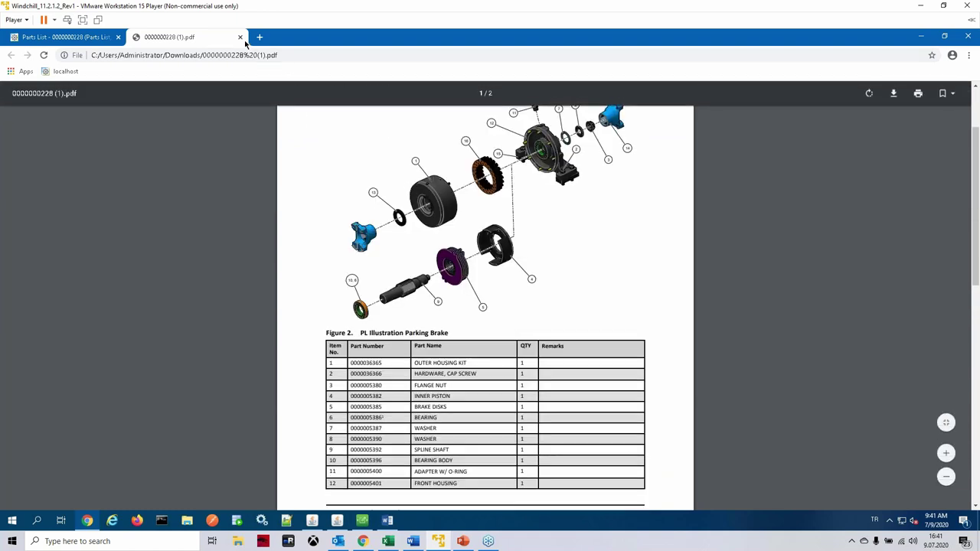
click(241, 38)
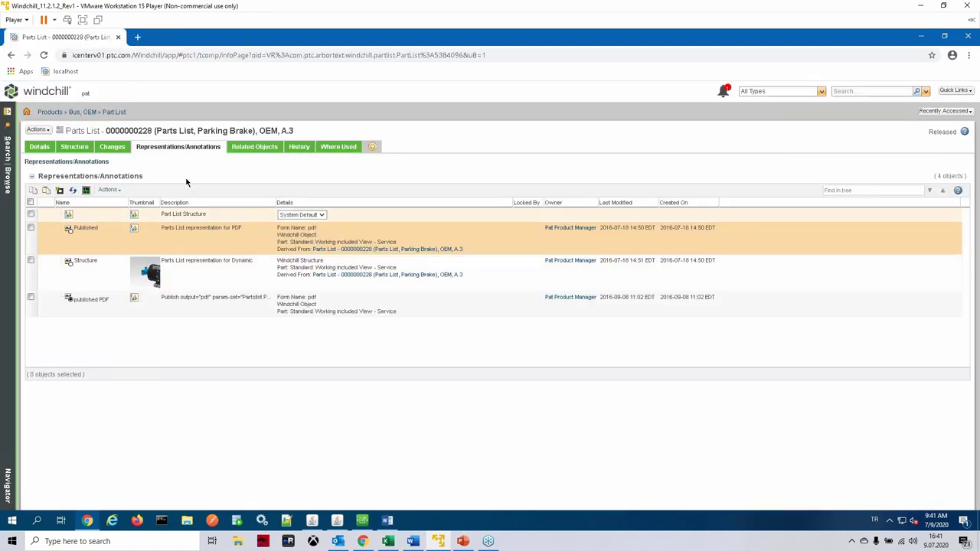
Step: Check the parts list's Structure, Attributes and 3D view
click(112, 146)
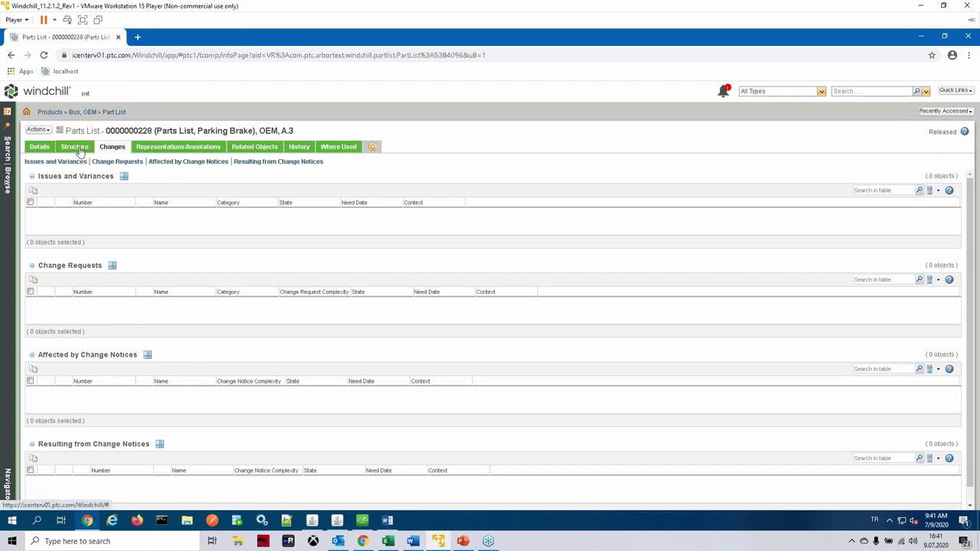
click(76, 148)
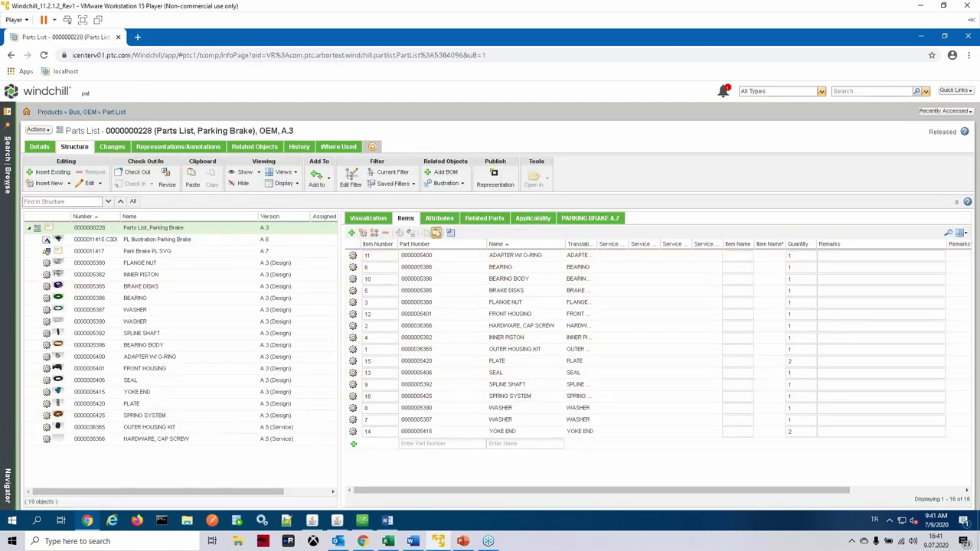
click(440, 219)
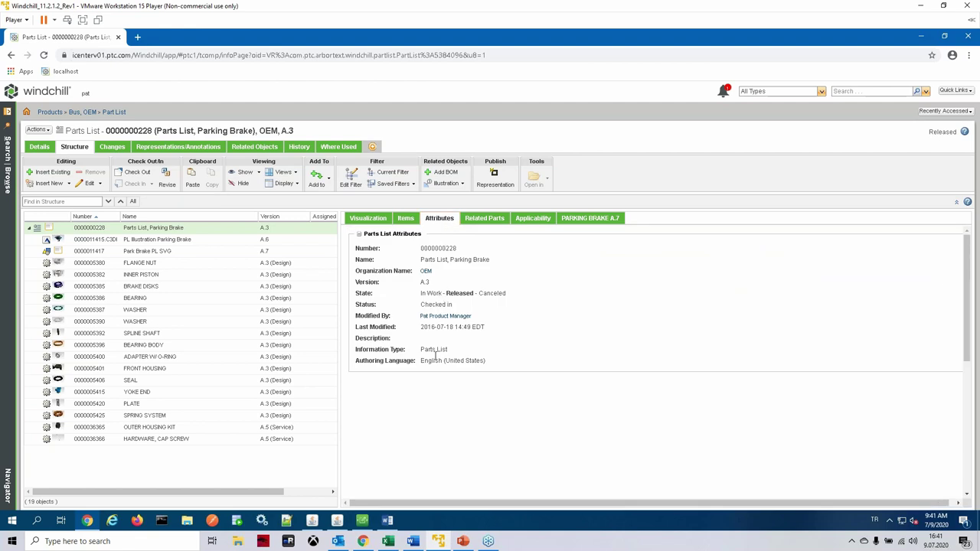
click(379, 220)
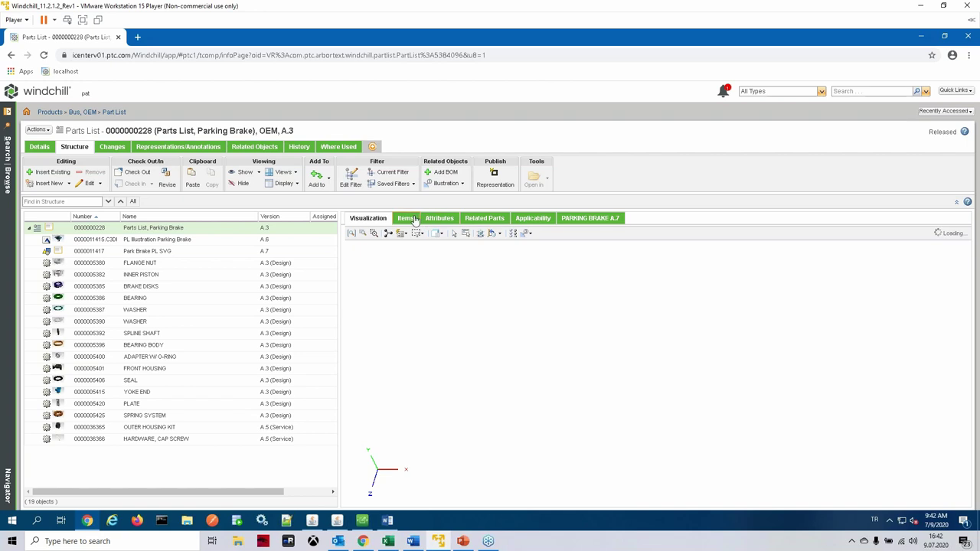
Step: Review the empty Issues, Change Requests and Change Notices tables on the Changes page
click(112, 147)
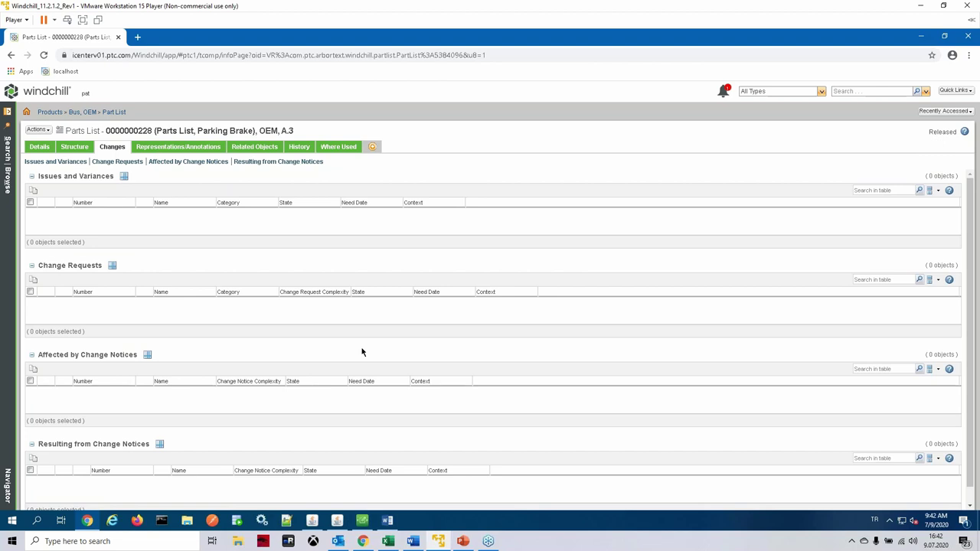
scroll(263, 367, down, 1)
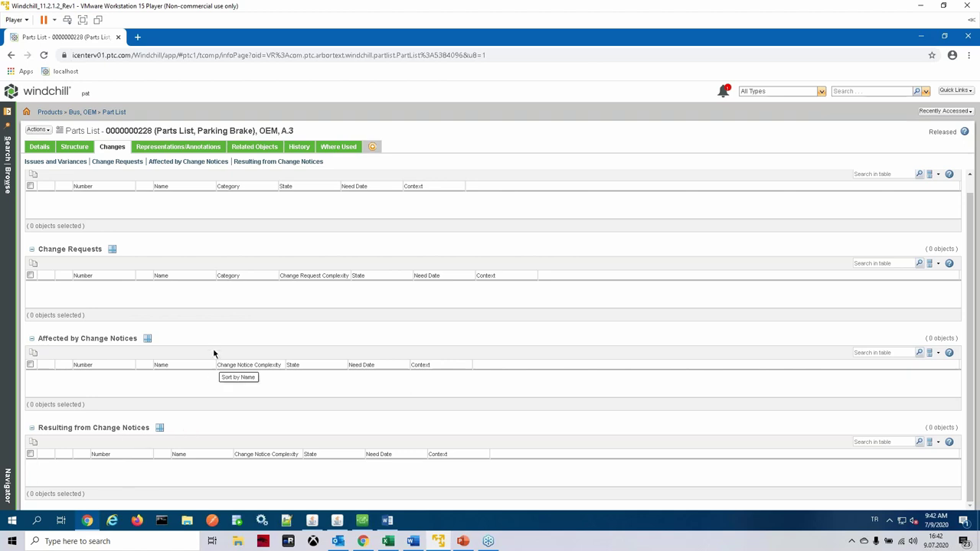
scroll(203, 327, up, 1)
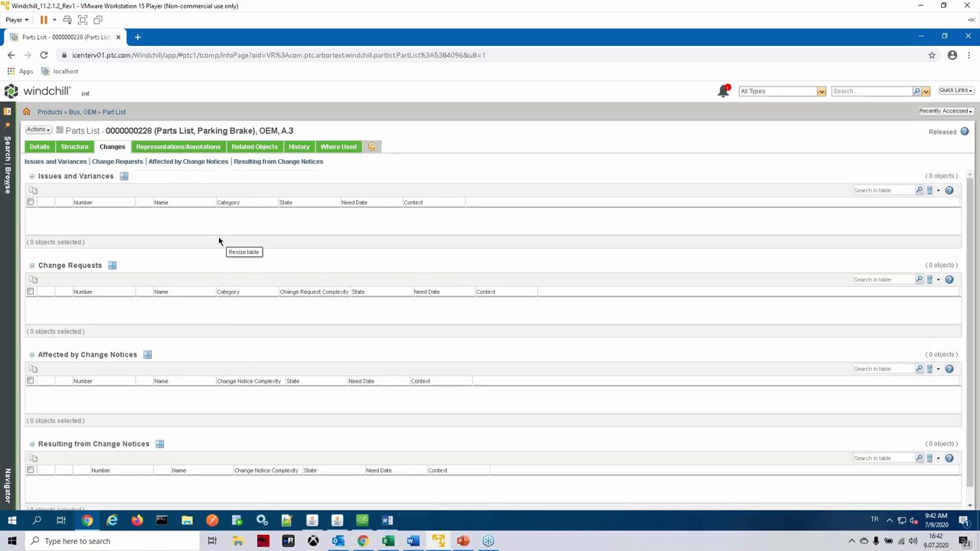
Step: Trace Where Used through Illustrated Parts, Parking Brake to Bus_Illustrated_Parts_Manual, then return to Structure
click(325, 150)
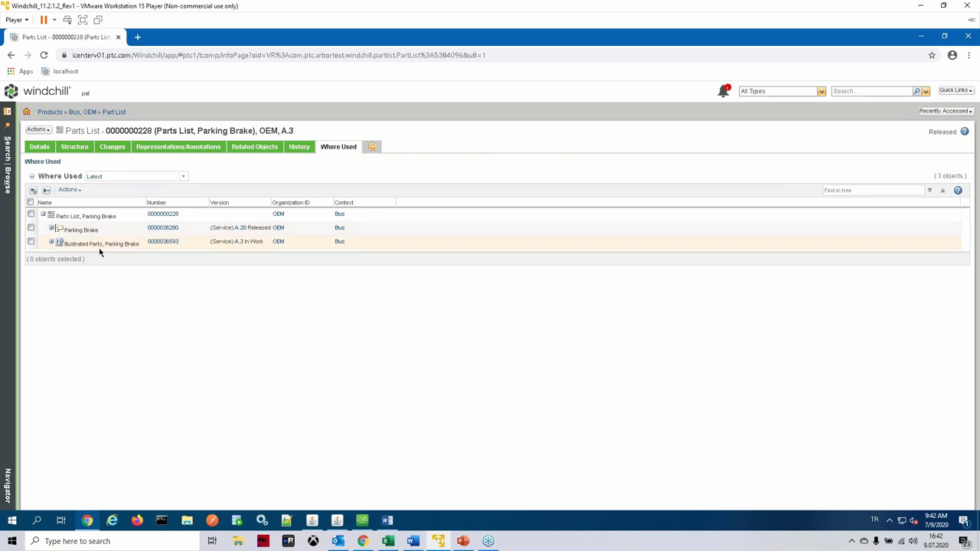
click(51, 241)
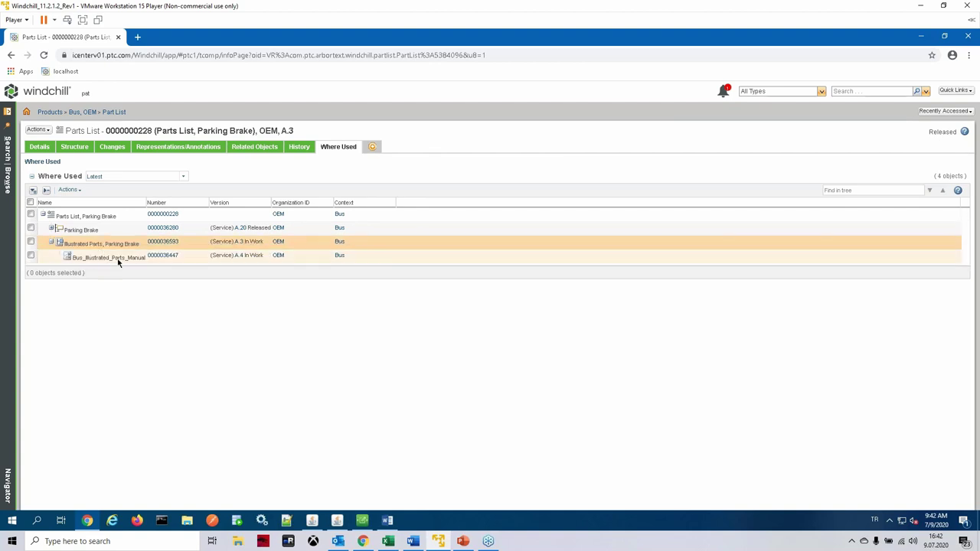
click(113, 263)
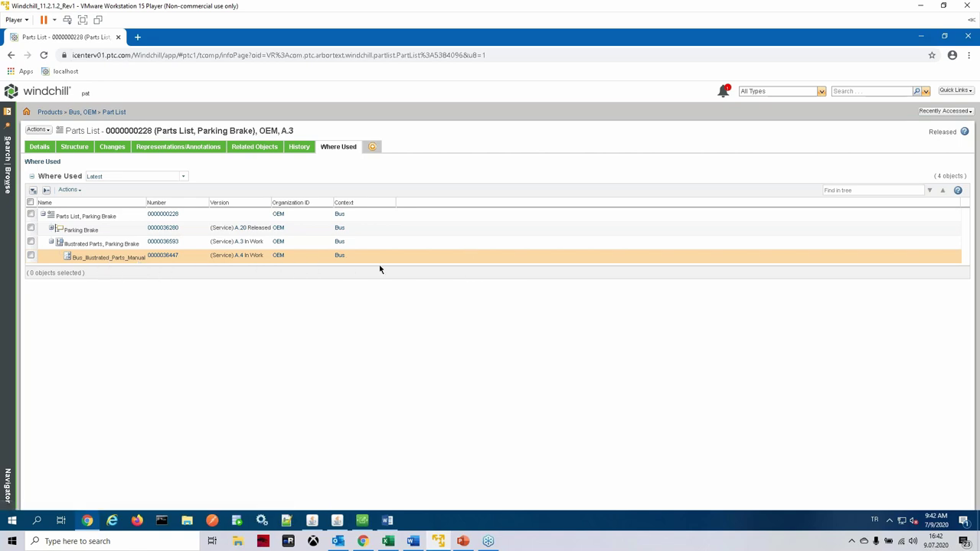
click(75, 146)
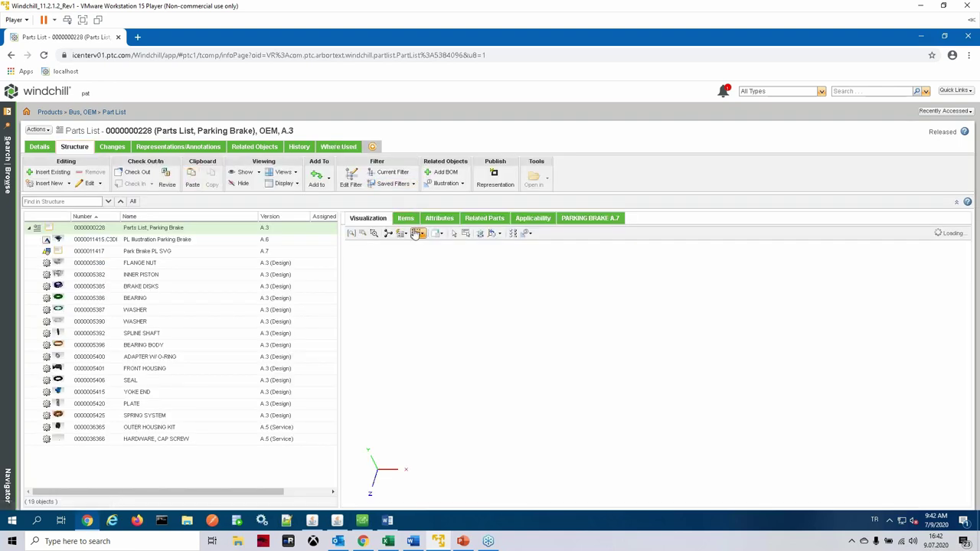
Step: Check Related Parts and Related Objects, then bring up actions for the Published representation
click(479, 219)
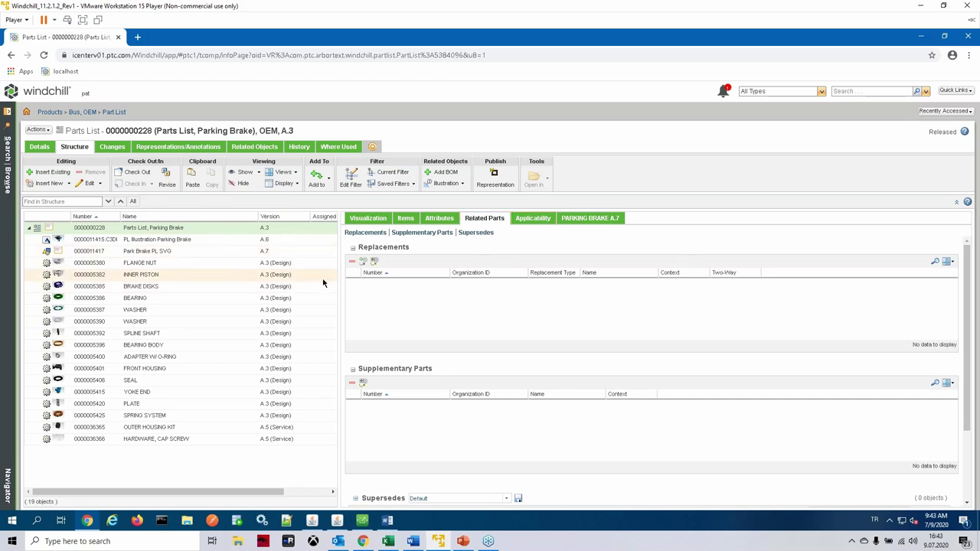
scroll(452, 414, down, 3)
scroll(454, 404, up, 3)
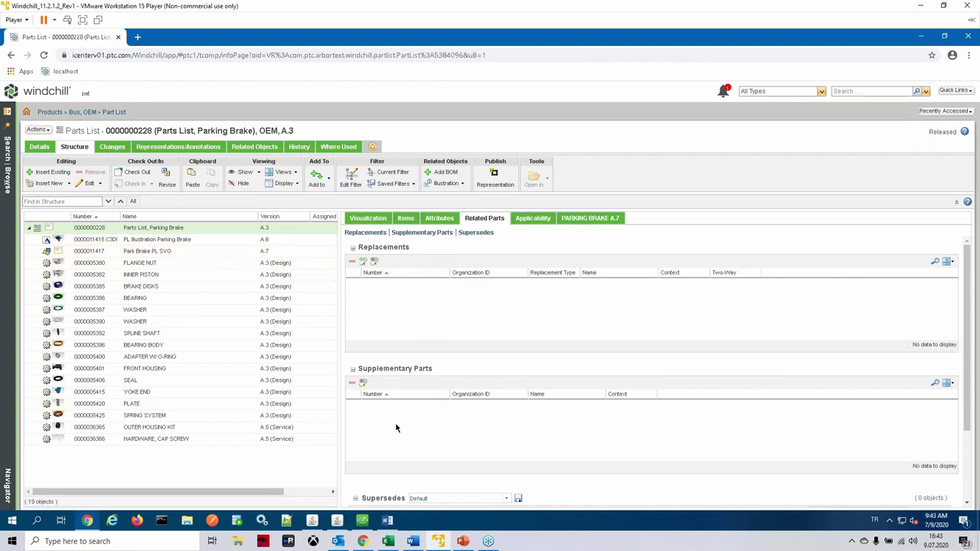
click(257, 148)
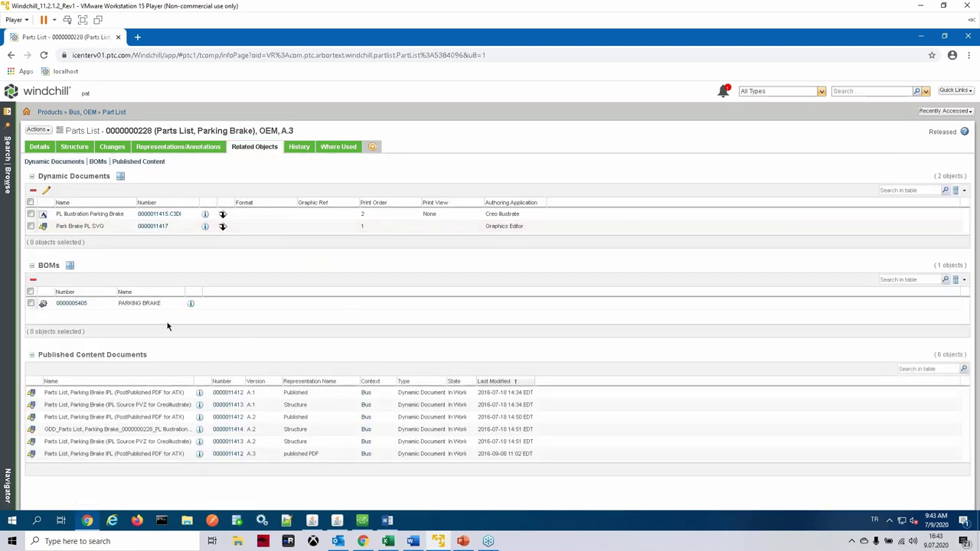
click(190, 146)
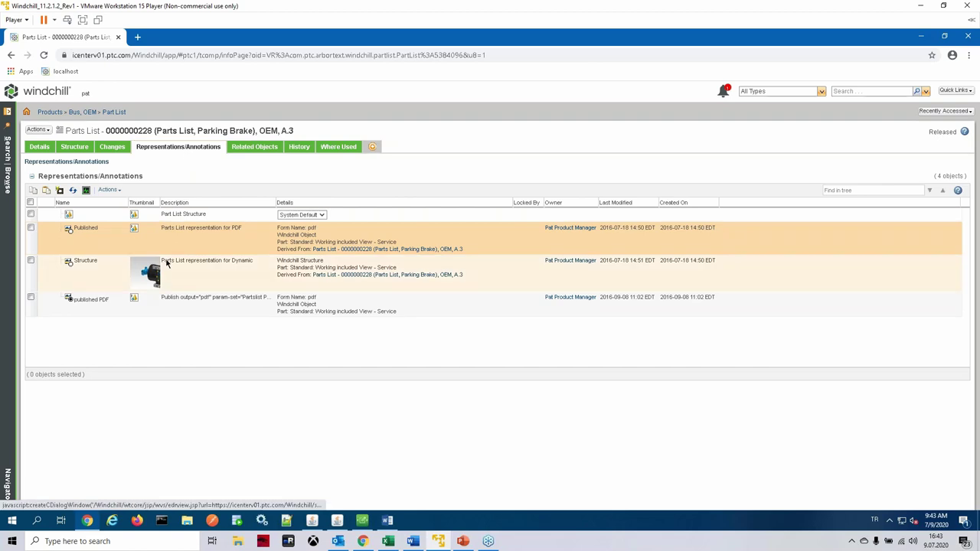
right_click(186, 240)
Step: Download 0000000228.pdf again and open the downloaded copy
mouse_move(254, 327)
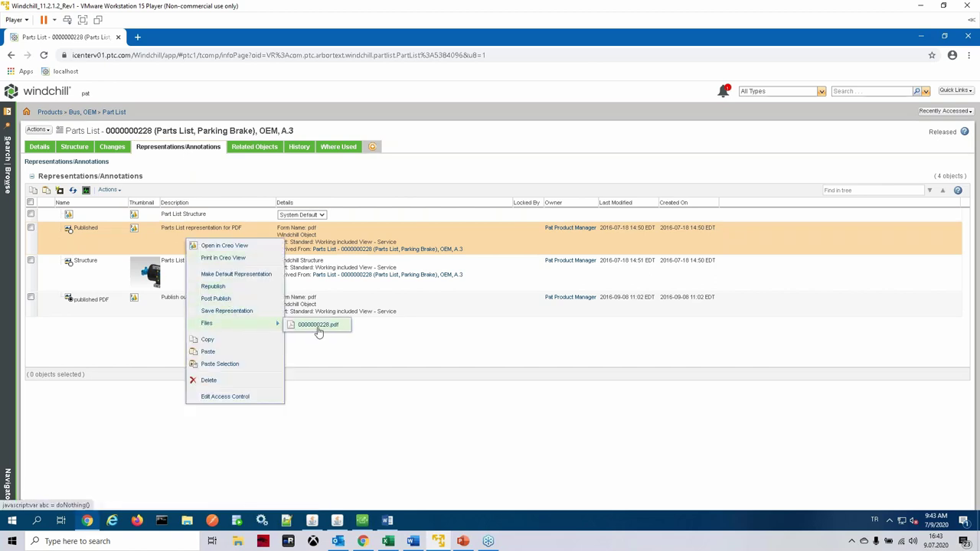
click(317, 329)
click(61, 501)
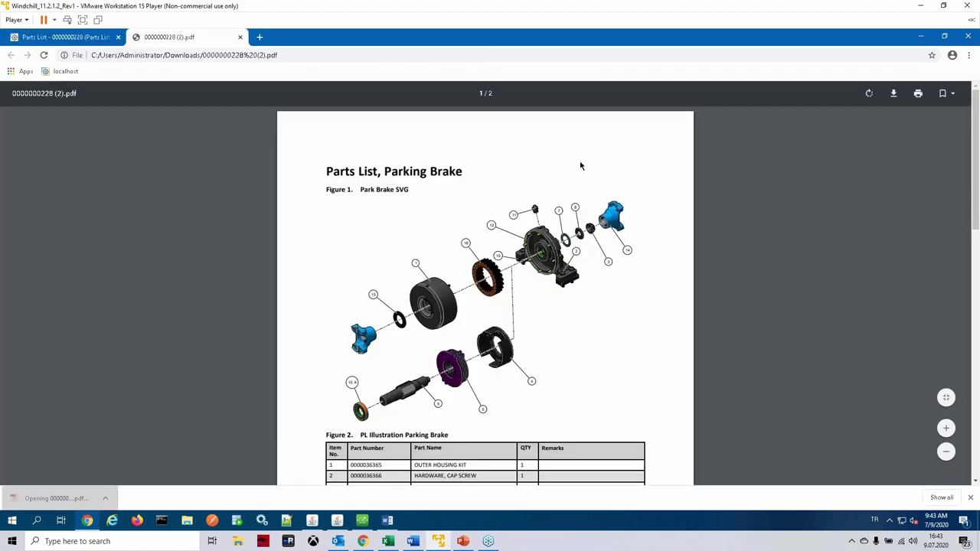
Step: Read both PDF pages, highlighting the superseding part number, then return to Windchill
scroll(582, 222, down, 6)
scroll(396, 280, up, 3)
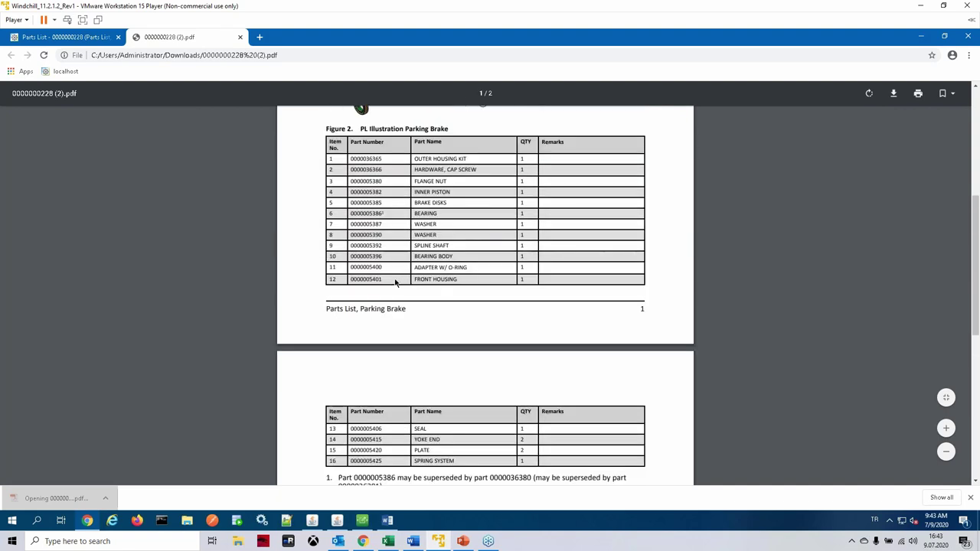
scroll(396, 280, down, 2)
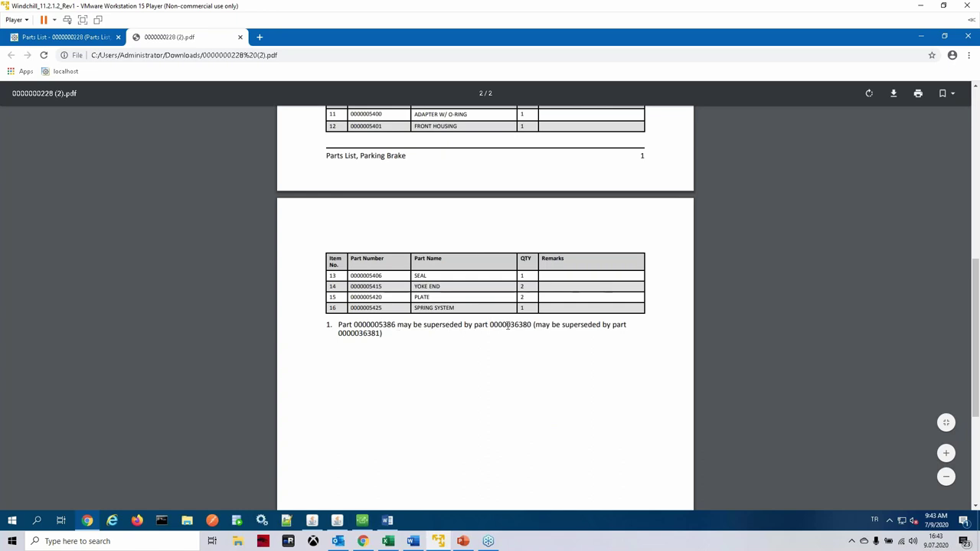
drag(510, 326, 543, 326)
click(526, 357)
scroll(491, 318, up, 6)
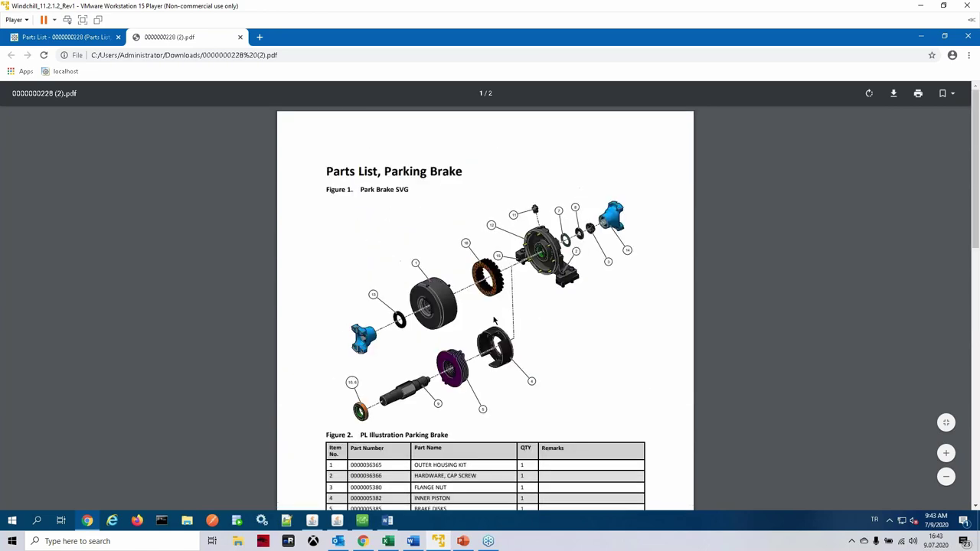
scroll(494, 322, down, 7)
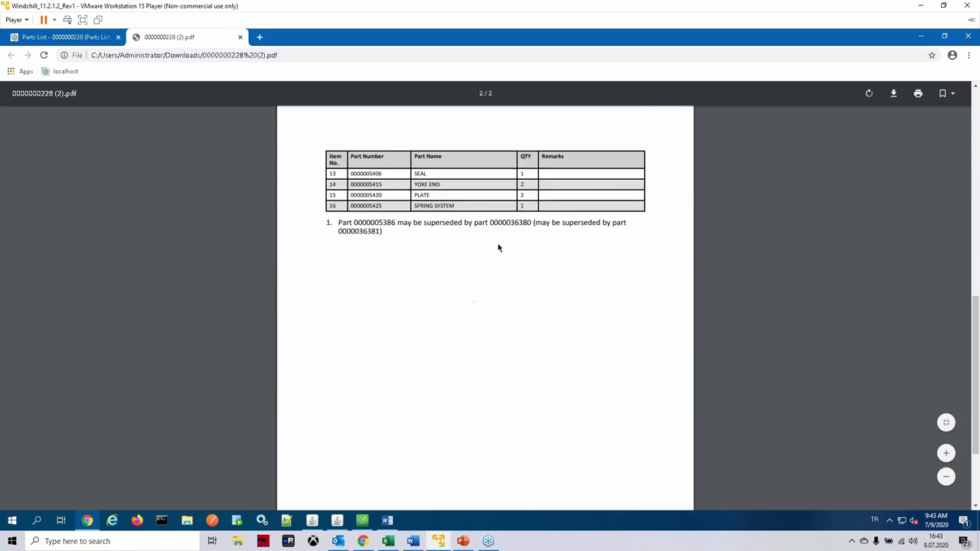
scroll(498, 253, up, 7)
click(85, 40)
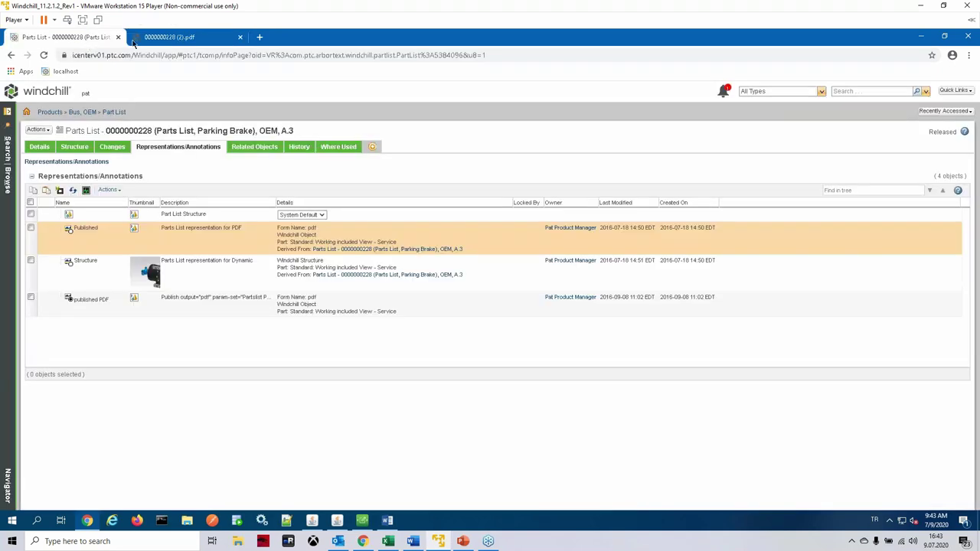
Step: Recheck the parts list structure against the downloaded parts-list PDF, then return to Windchill
click(75, 147)
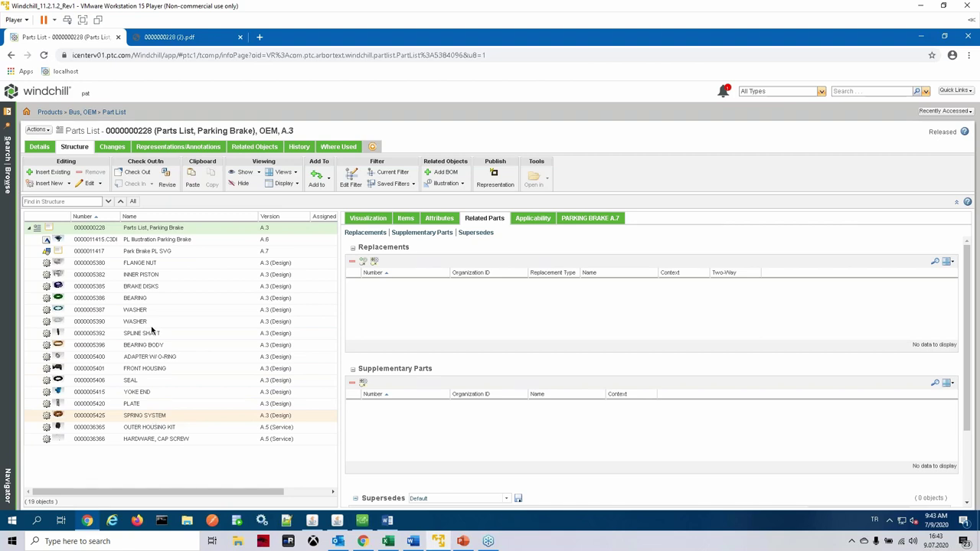
click(147, 41)
scroll(450, 364, down, 6)
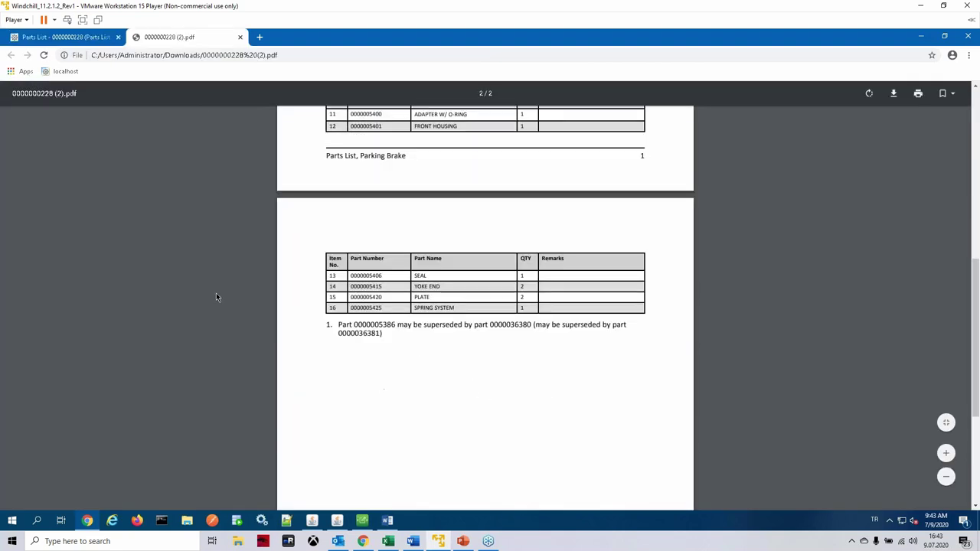
click(80, 38)
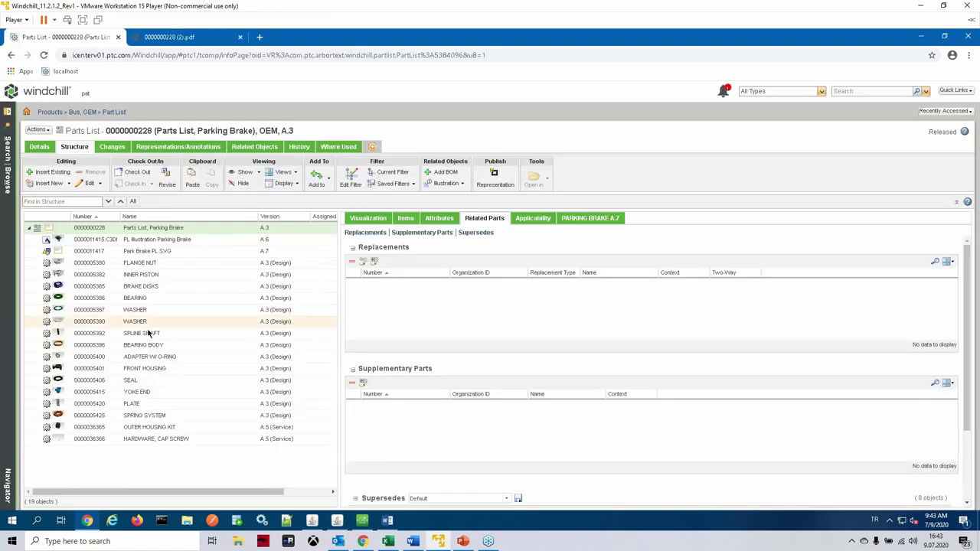
click(141, 300)
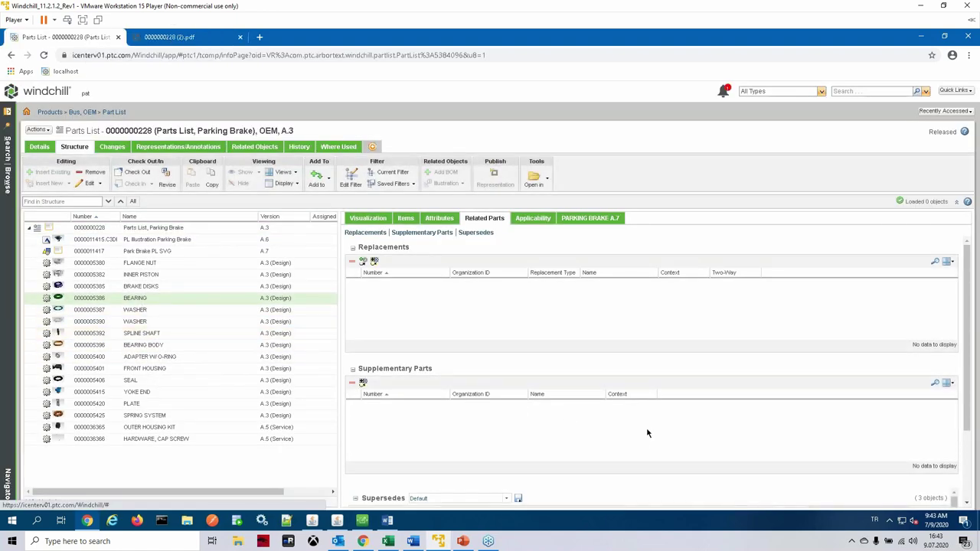
scroll(645, 427, down, 2)
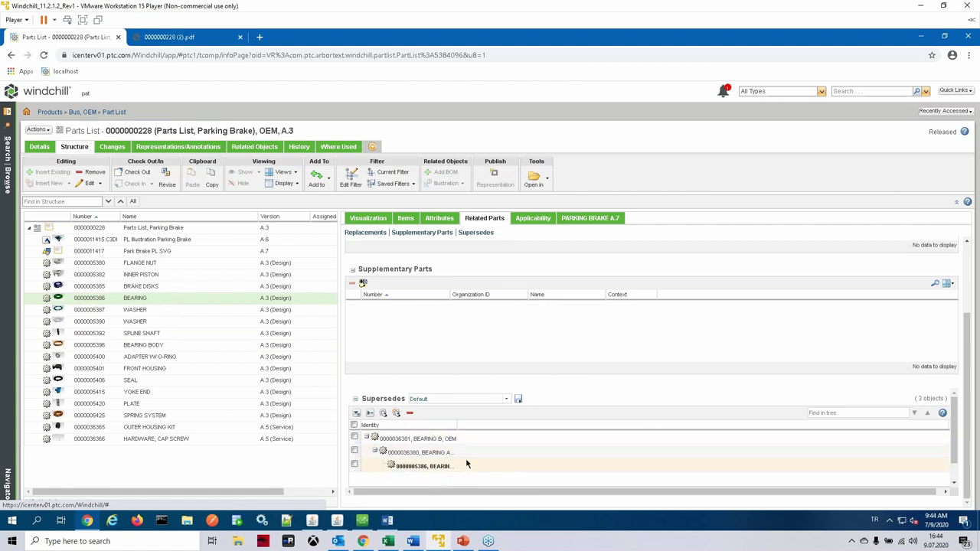
click(387, 452)
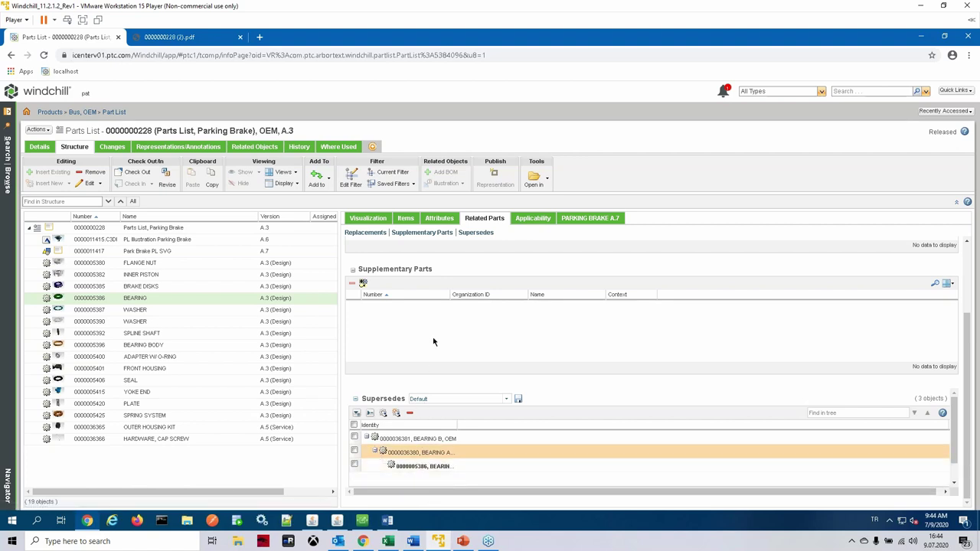
scroll(502, 457, down, 1)
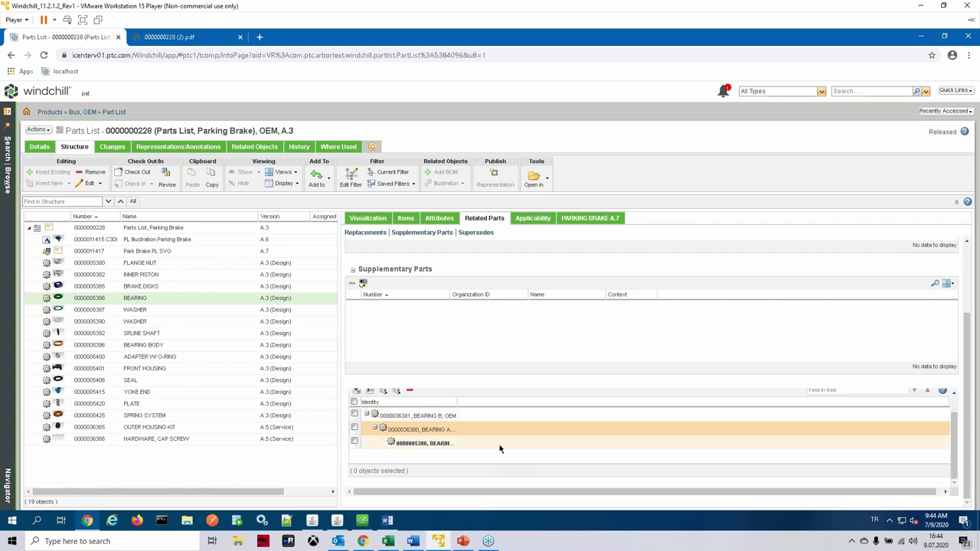
scroll(482, 385, down, 2)
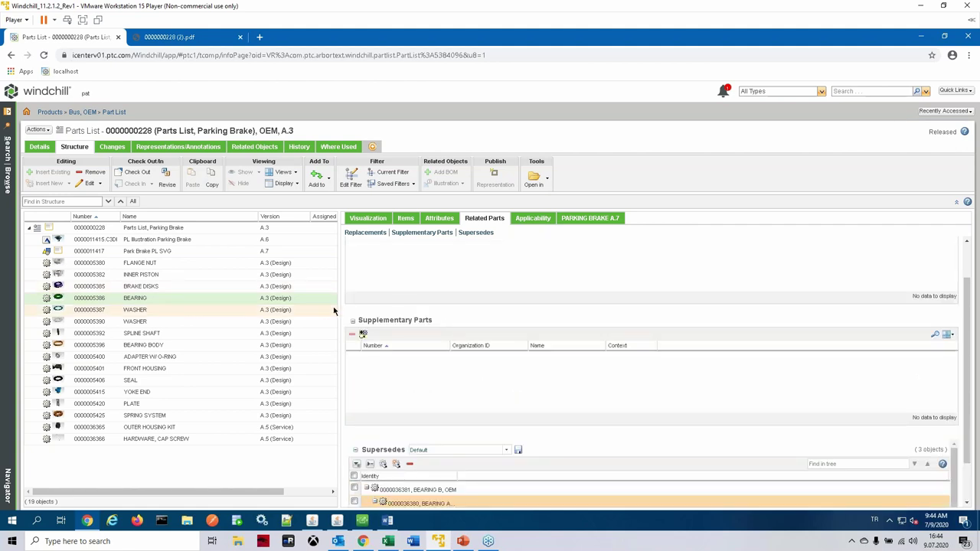
Step: Check the parts list's applicability and compare it with the 17-part PARKING BRAKE A.7 structure
click(538, 220)
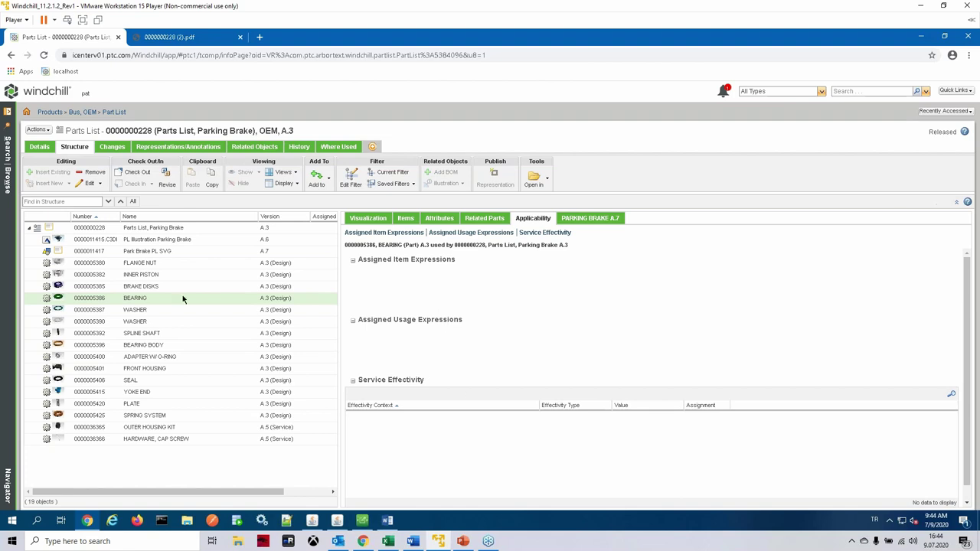
click(141, 231)
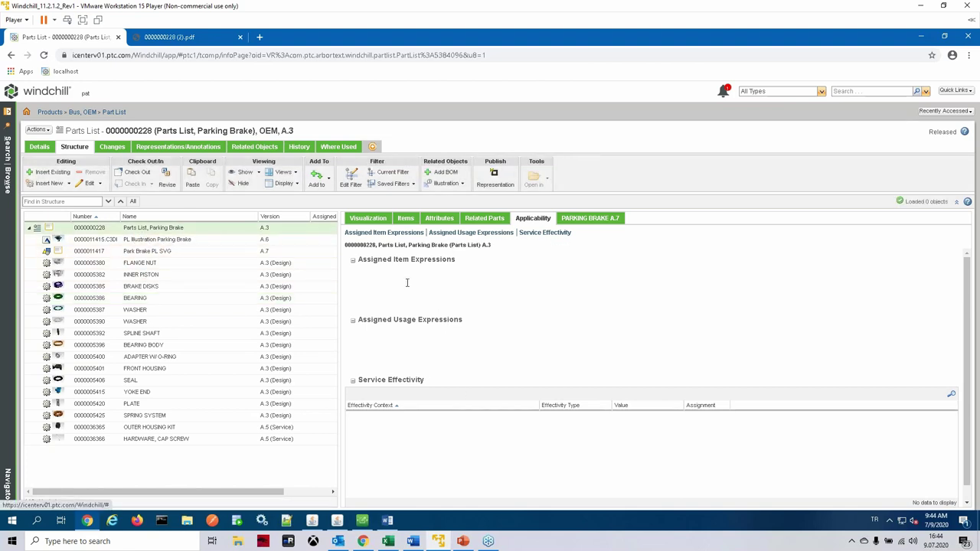
scroll(491, 350, down, 1)
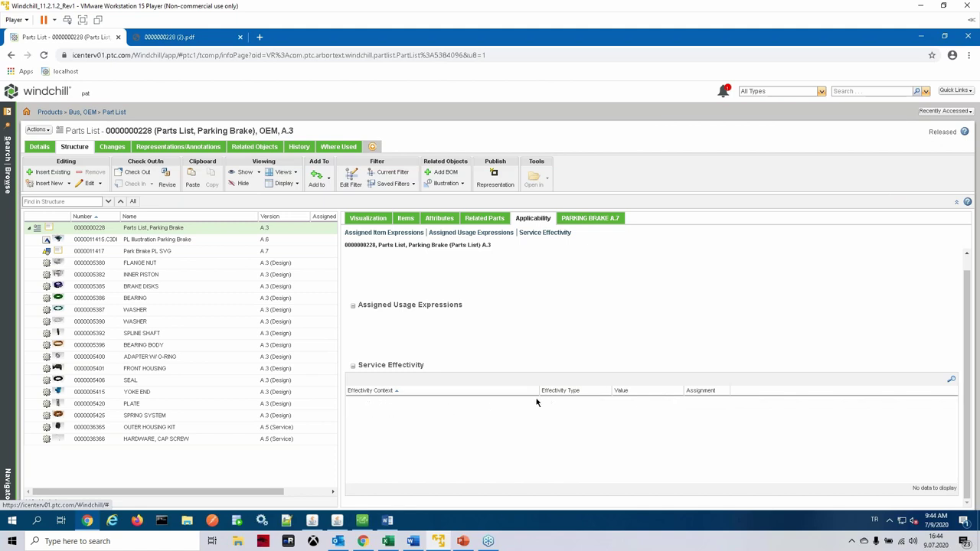
scroll(525, 320, up, 1)
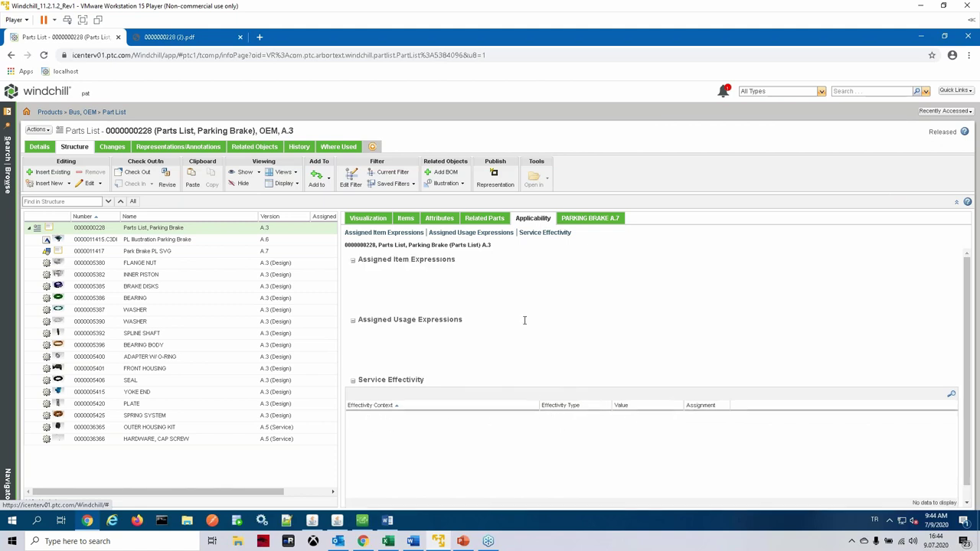
click(593, 219)
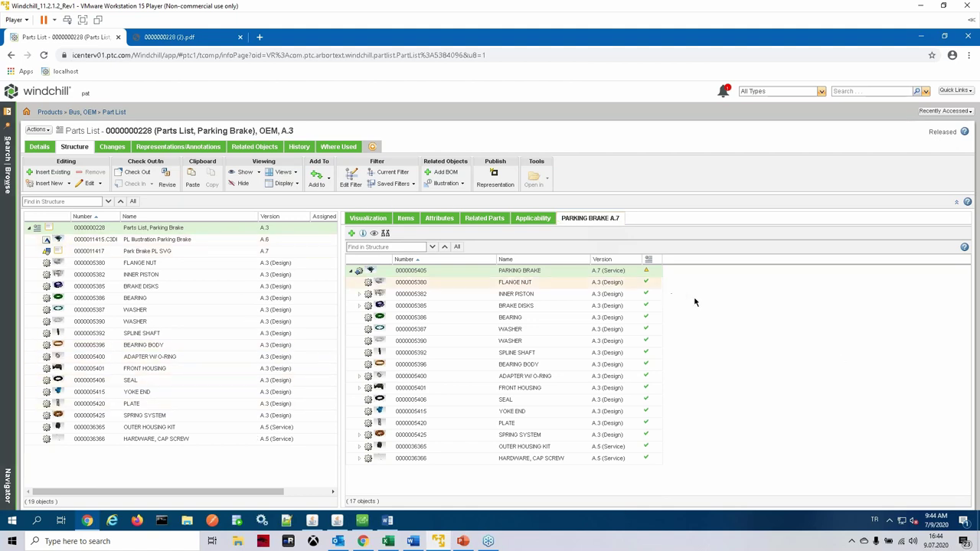
Step: View the parts list's details page from its Actions menu
click(48, 130)
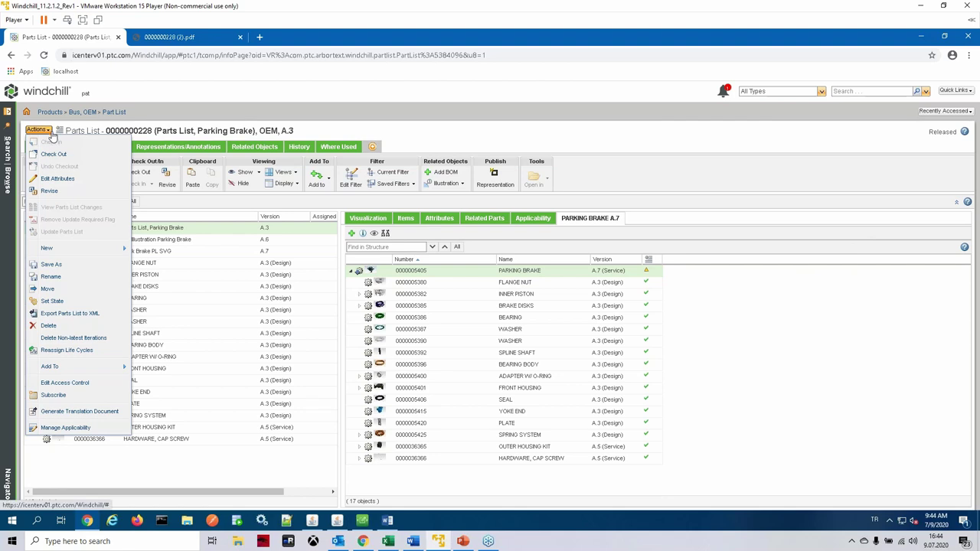
mouse_move(98, 248)
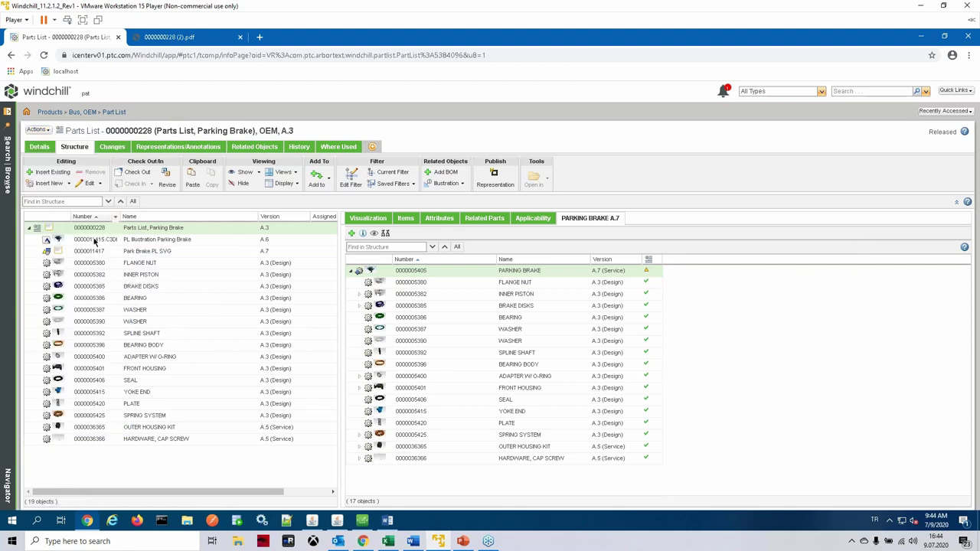
click(40, 147)
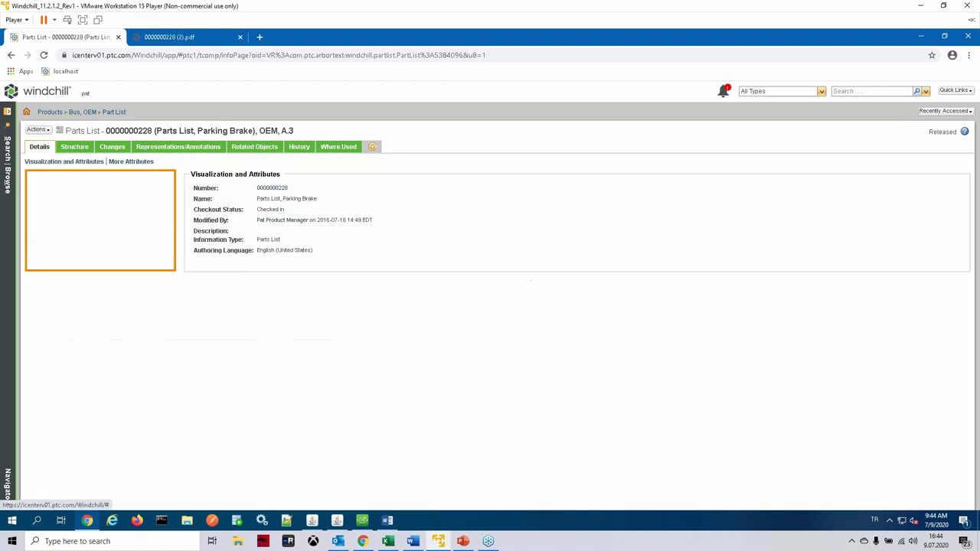
click(70, 148)
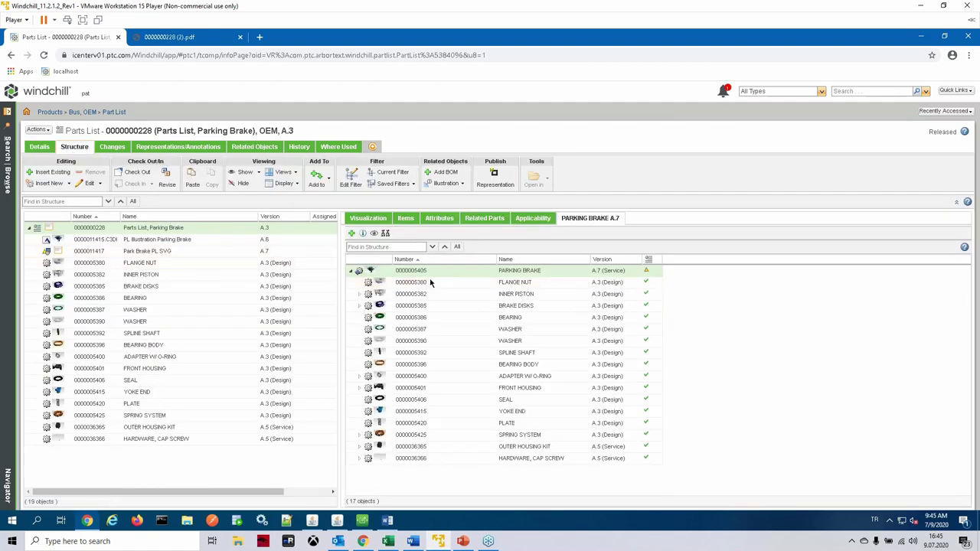
mouse_move(429, 272)
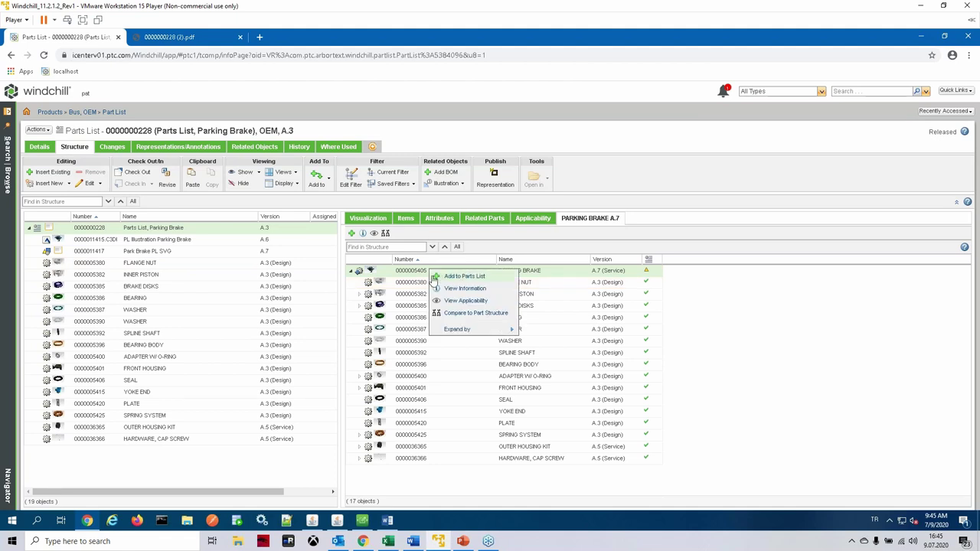
click(363, 235)
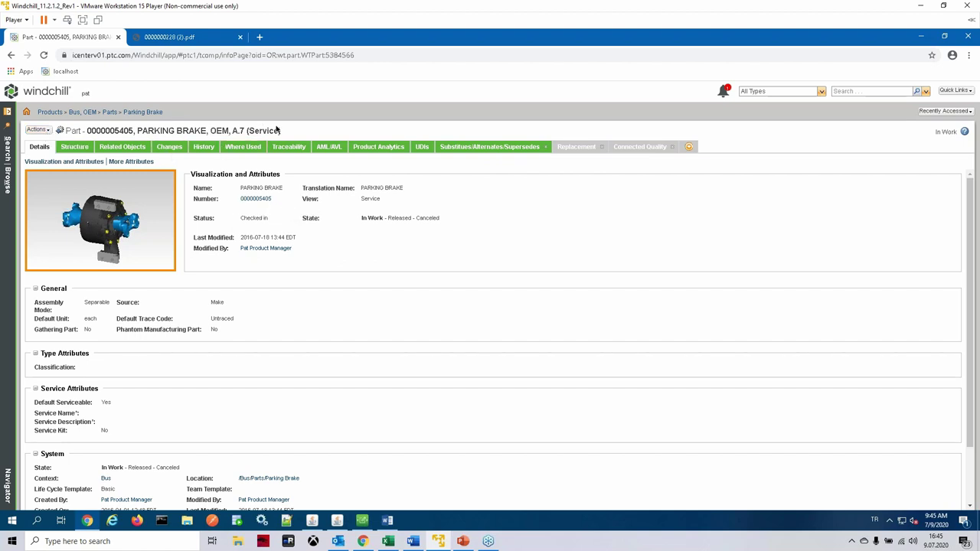
Step: Open PARKING BRAKE in the Service Associative Part Structure Browser, pairing A.1 Design with A.7 Service
click(37, 129)
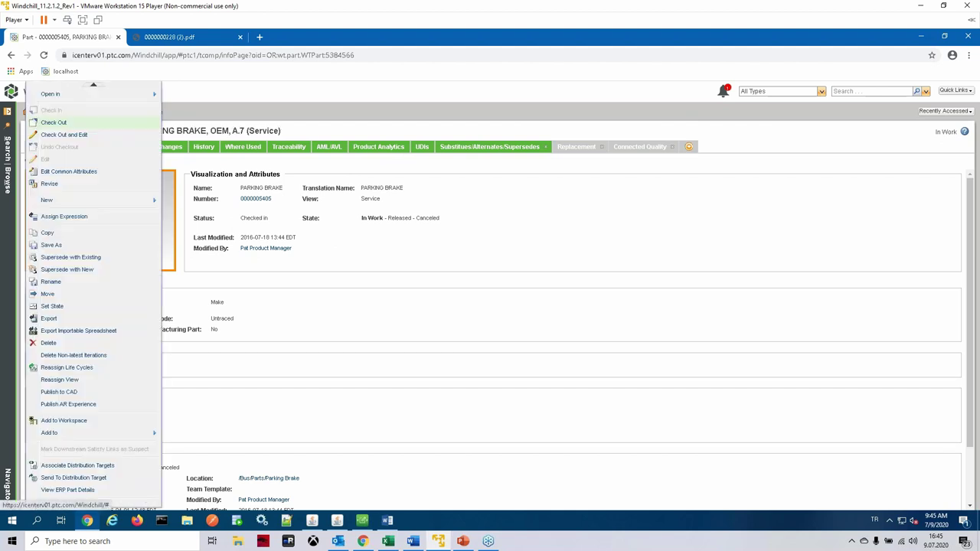
mouse_move(75, 98)
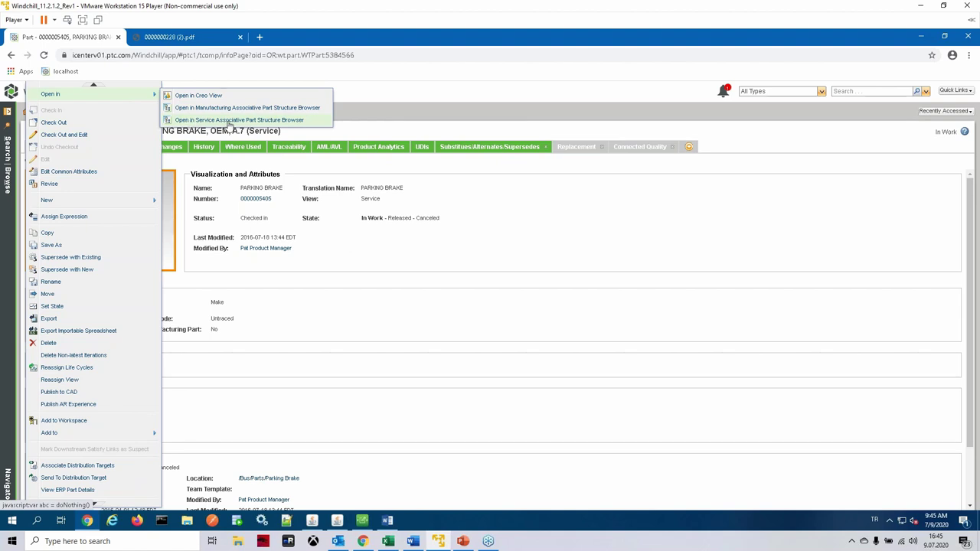
click(189, 122)
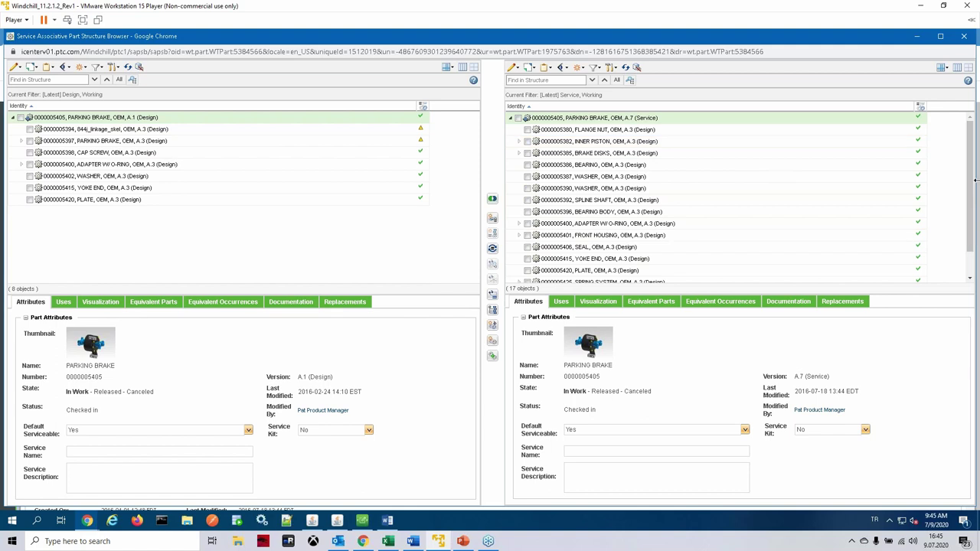
Step: Scroll the A.7 Service tree and bring up actions for the design PARKING BRAKE root
mouse_move(972, 193)
mouse_down()
mouse_move(972, 221)
mouse_move(973, 191)
mouse_up()
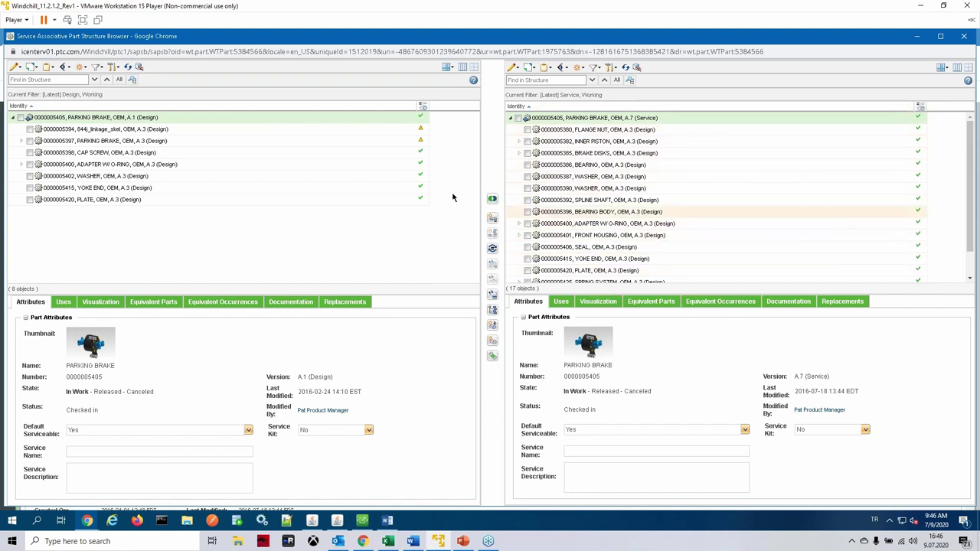
right_click(97, 120)
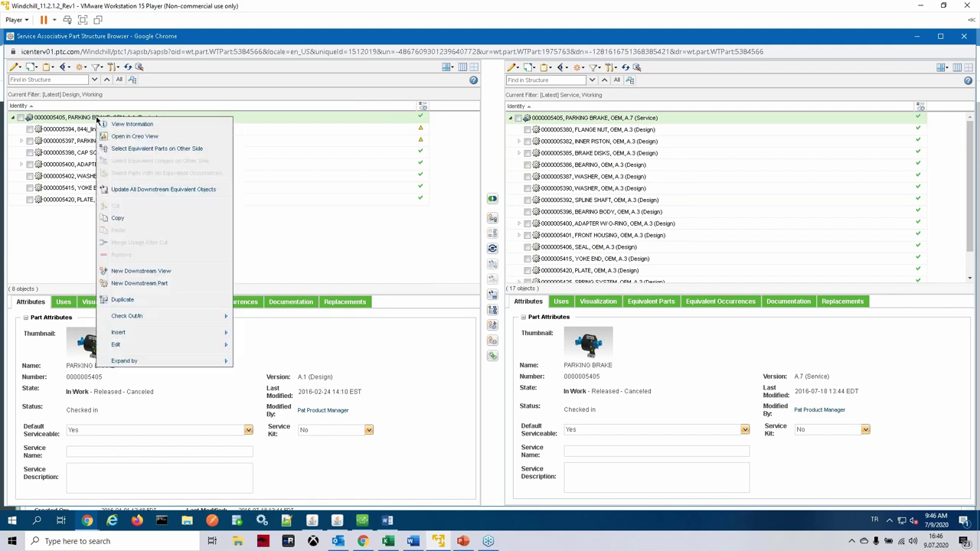
Step: Start a new downstream part with view Service and the existing downstream object selected
click(161, 284)
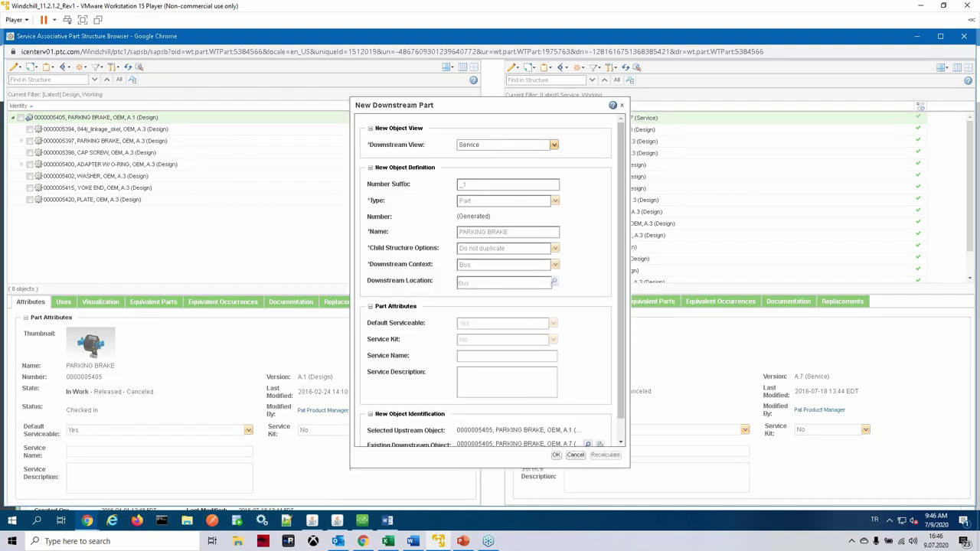
drag(488, 108, 417, 108)
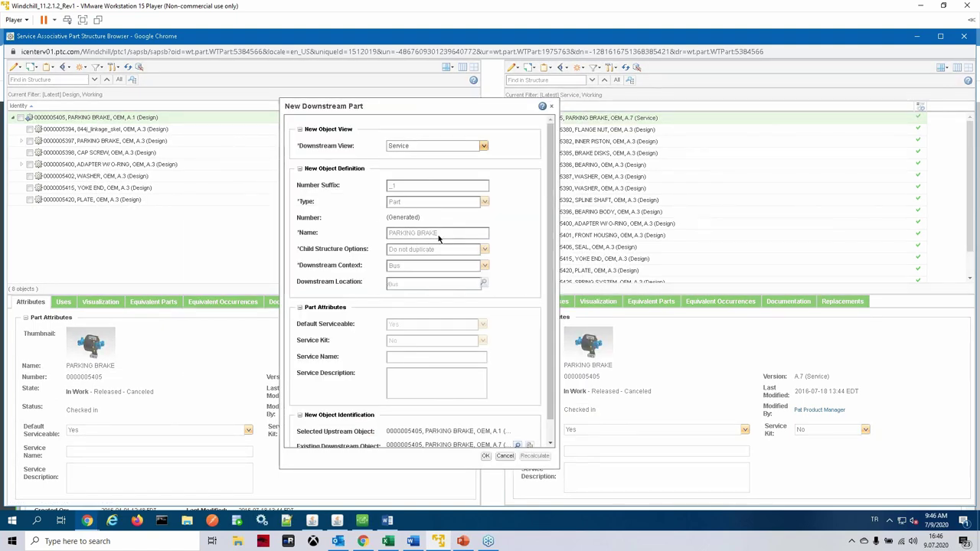
scroll(479, 372, down, 1)
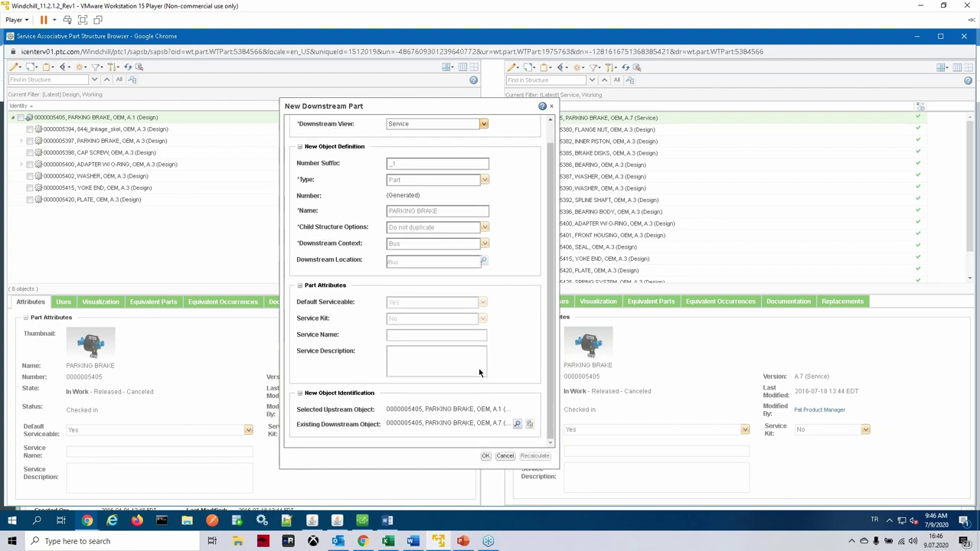
scroll(443, 245, up, 1)
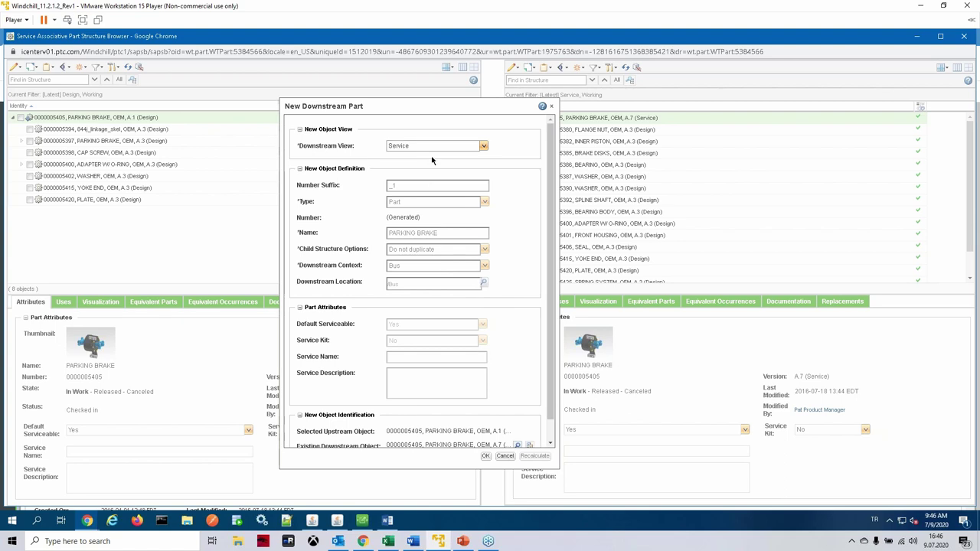
click(482, 147)
click(506, 182)
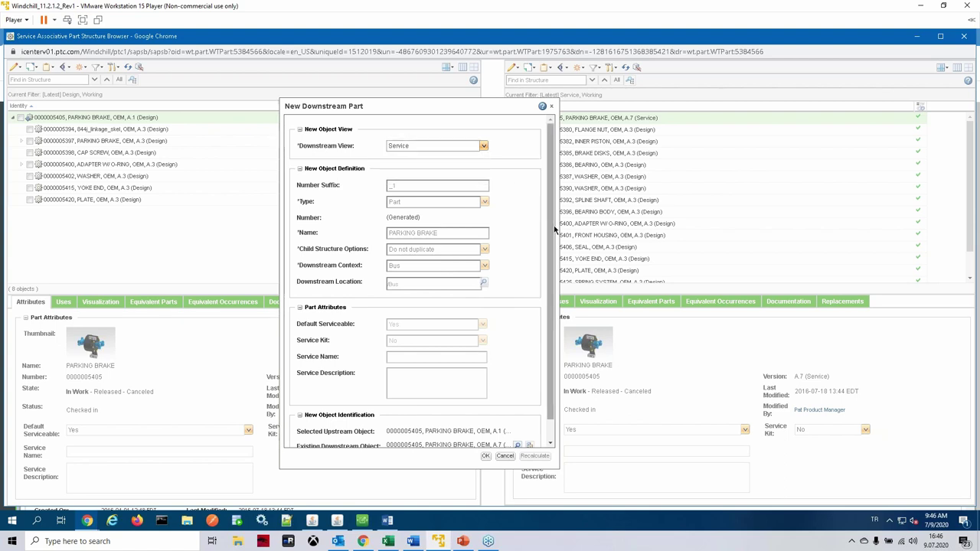
scroll(553, 226, down, 1)
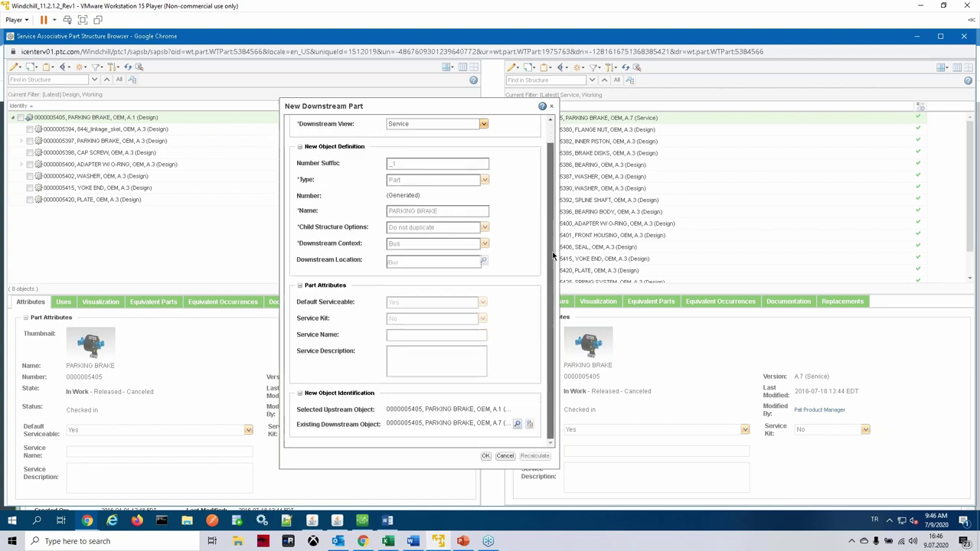
click(517, 425)
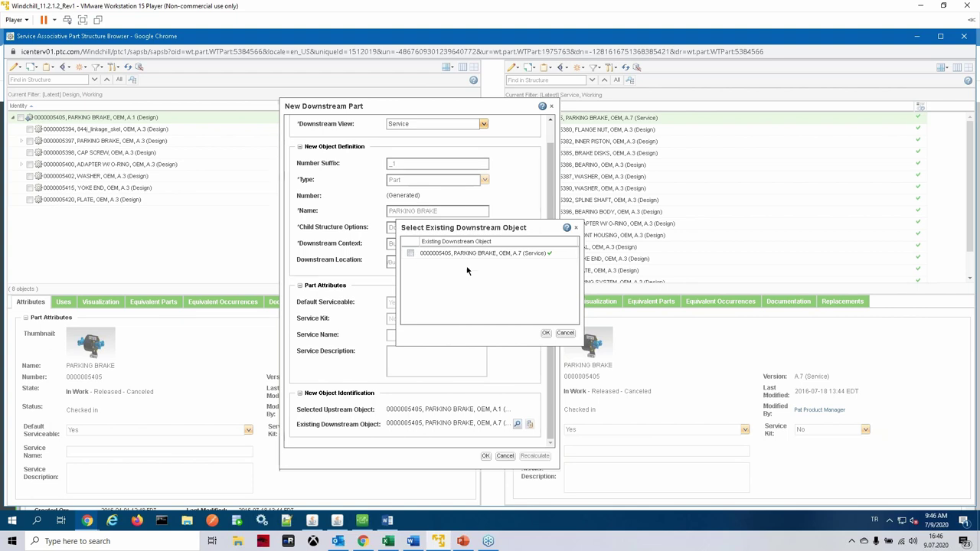
click(546, 334)
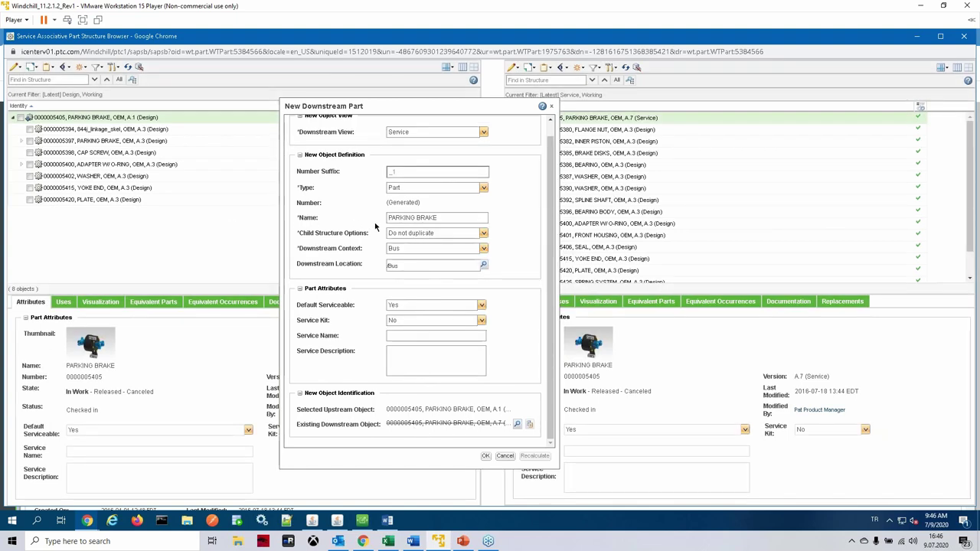
Step: Append SBOM to name it PARKING BRAKE SBOM and create it
click(455, 216)
text(SBOM)
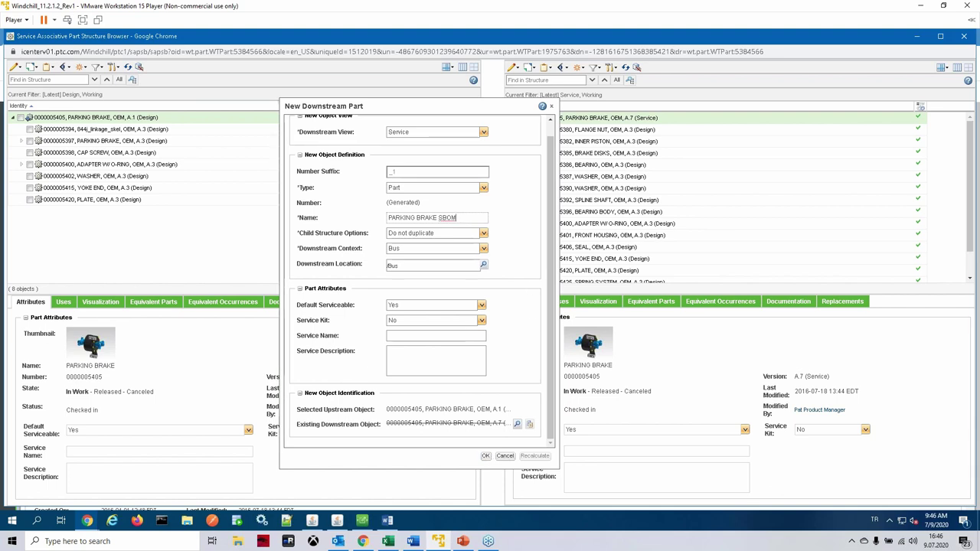
click(486, 456)
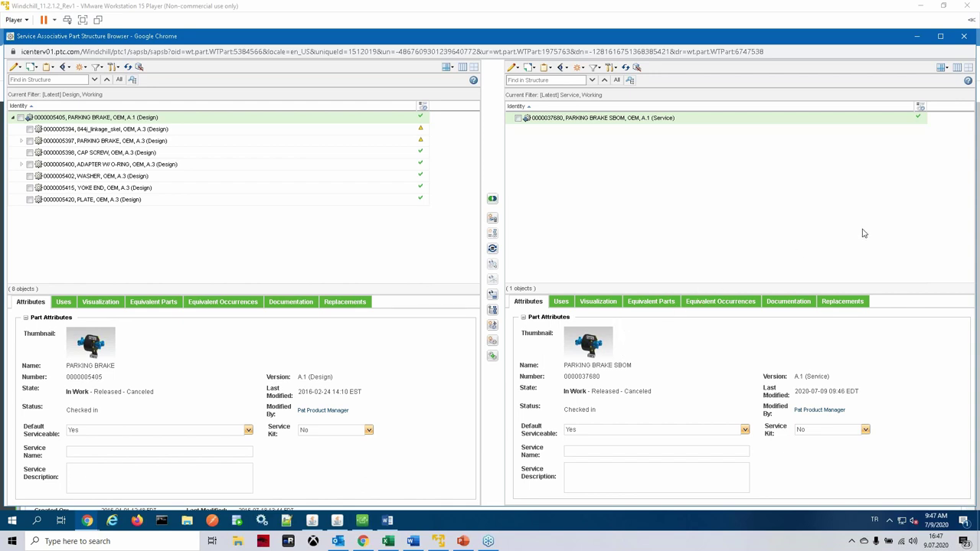
Step: Select the CAP SCREW row in the design tree to display its attributes
click(655, 167)
click(100, 154)
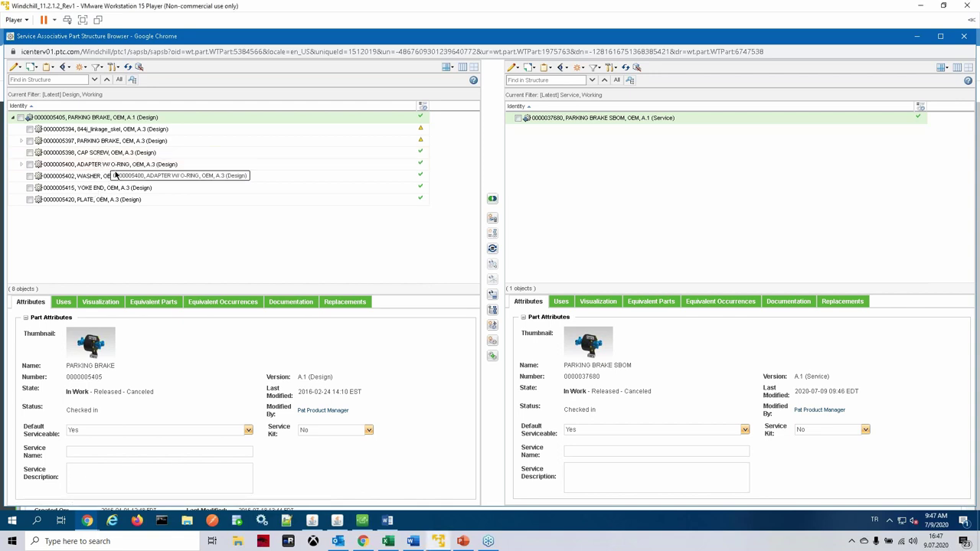
click(108, 157)
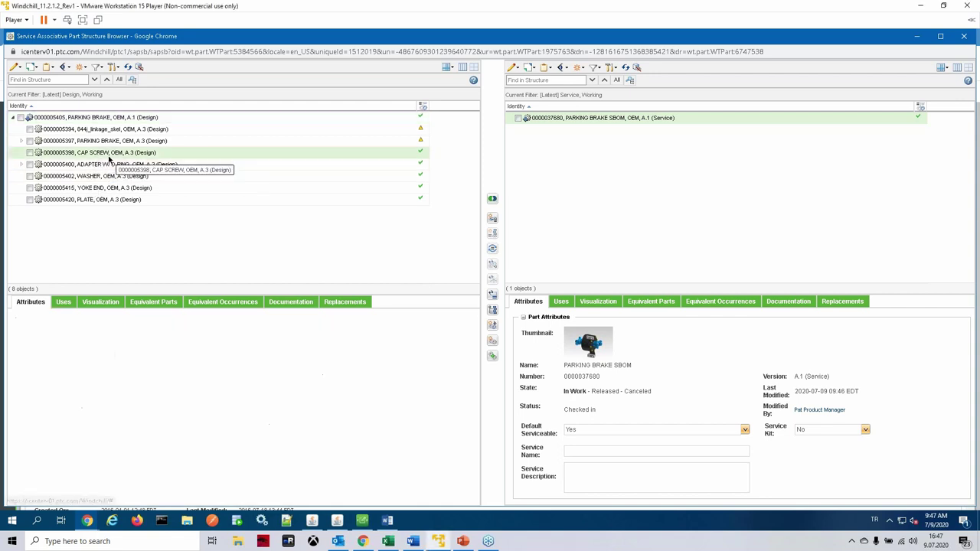
Step: Copy CAP SCREW, ADAPTER W/ O-RING, YOKE END and PLATE from the design tree
ctrl+click(109, 167)
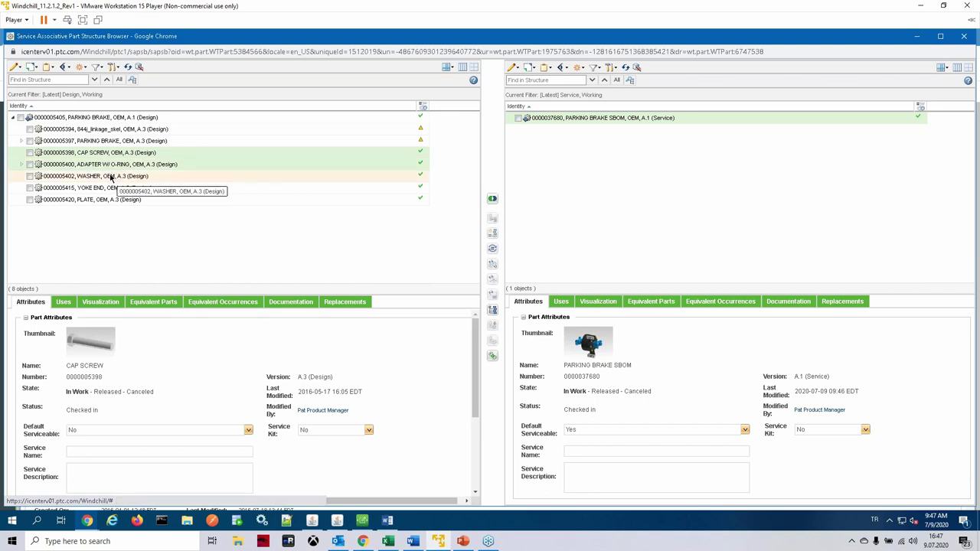
ctrl+click(102, 190)
ctrl+click(103, 201)
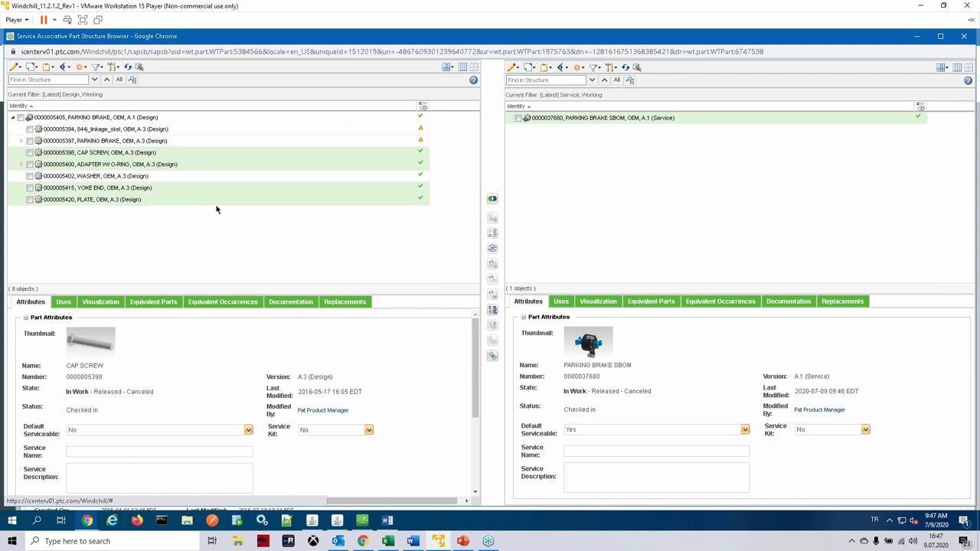
right_click(139, 158)
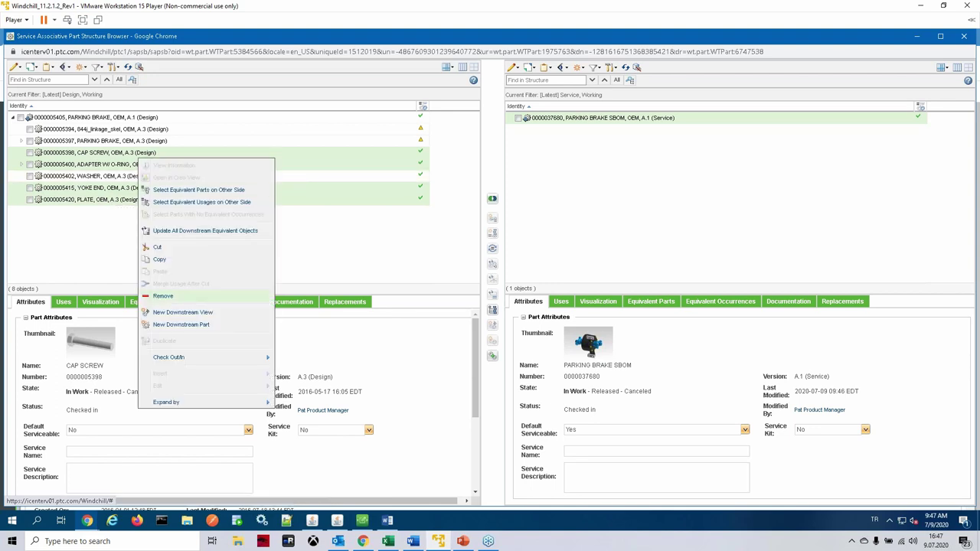
click(159, 260)
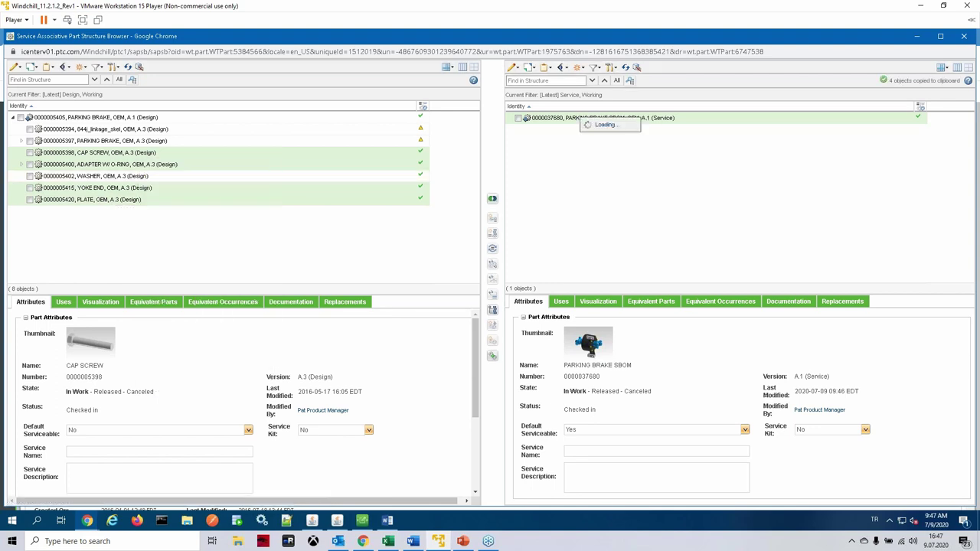
Step: Paste them into the PARKING BRAKE SBOM and show both sides' 3D visualizations
right_click(582, 119)
click(609, 245)
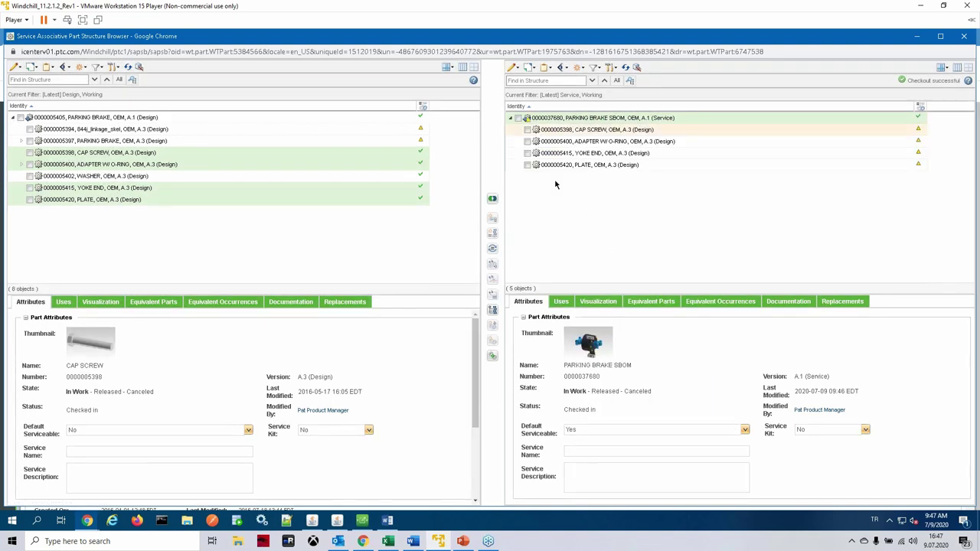
click(101, 302)
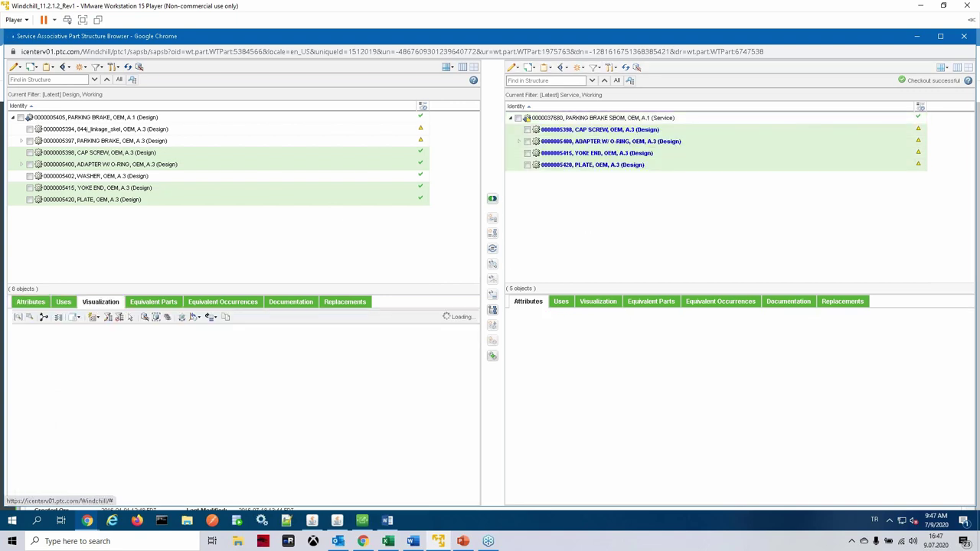
click(598, 301)
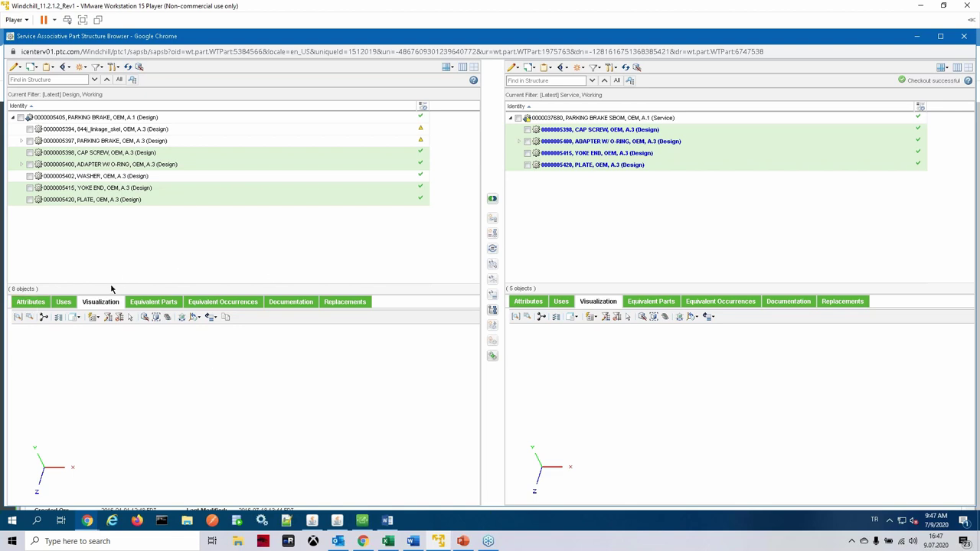
Step: Return both sides to attributes and remove ADAPTER W/ O-RING from the service tree
click(31, 302)
click(529, 301)
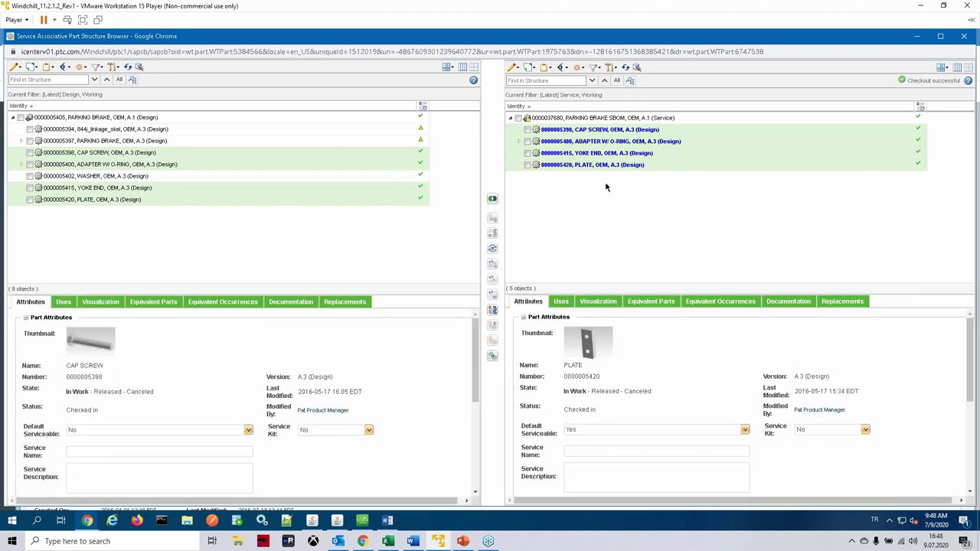
click(518, 142)
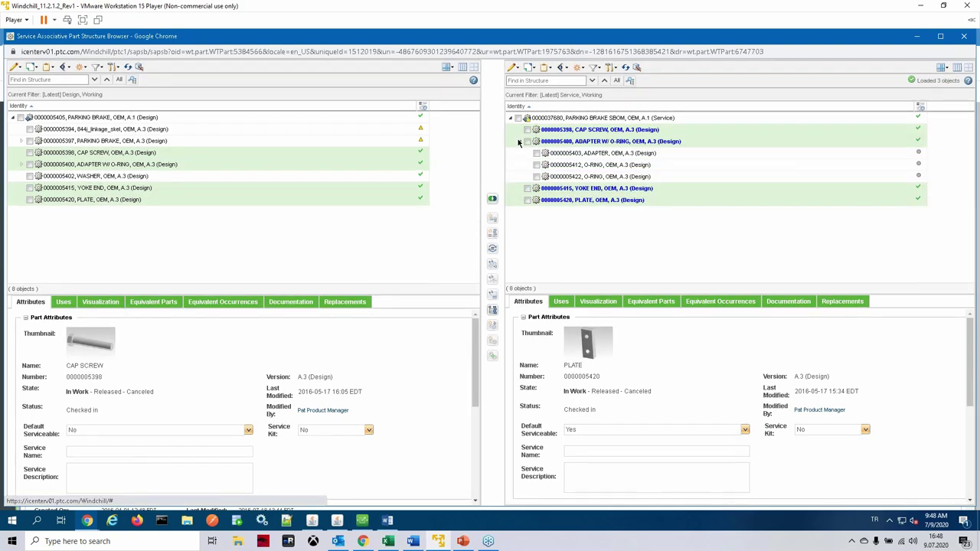
click(518, 142)
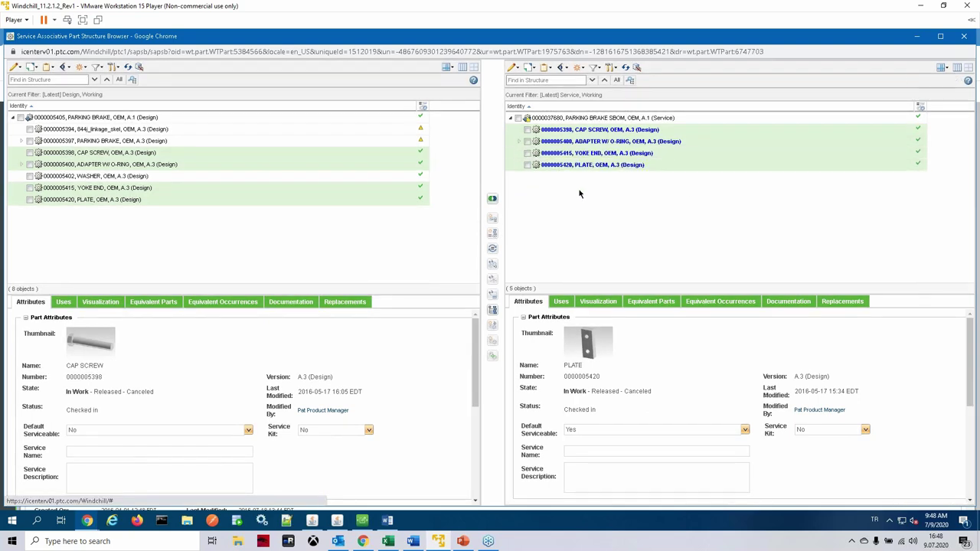
click(585, 142)
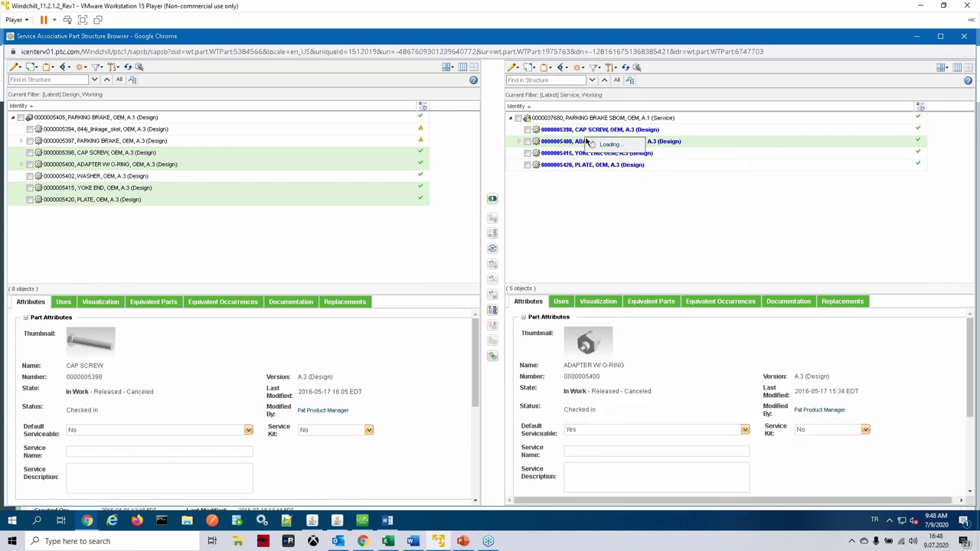
right_click(586, 140)
click(610, 313)
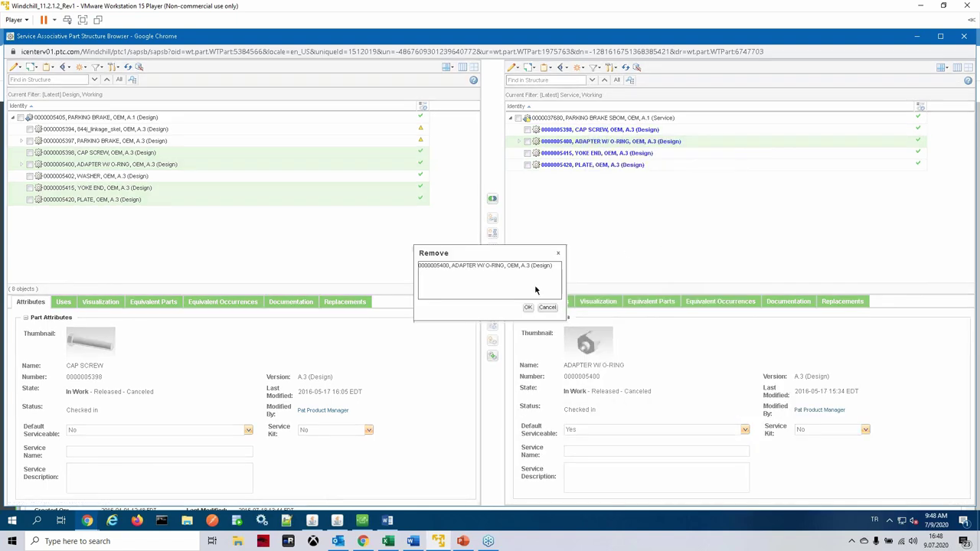
click(526, 309)
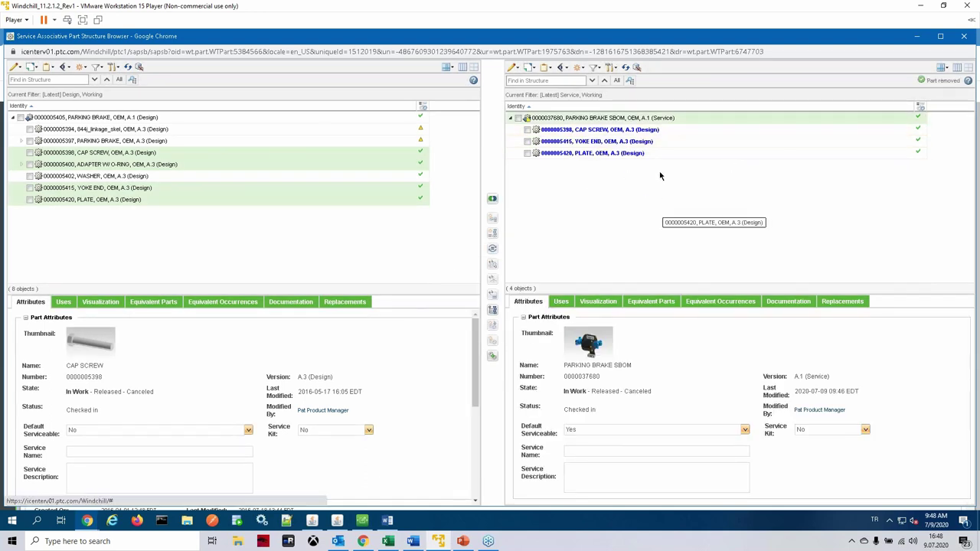
Step: Try New Downstream Part on the SBOM root and dismiss the resulting warning
right_click(613, 120)
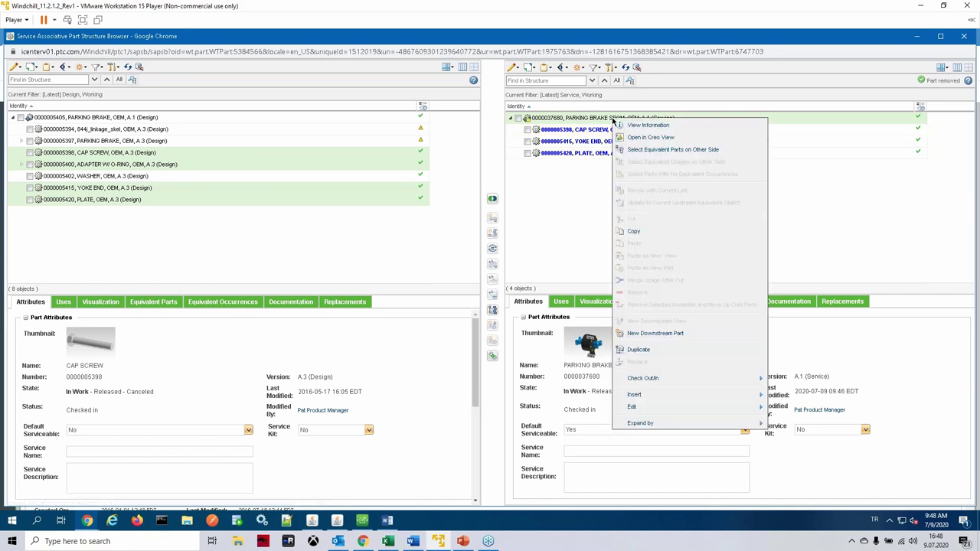
click(674, 337)
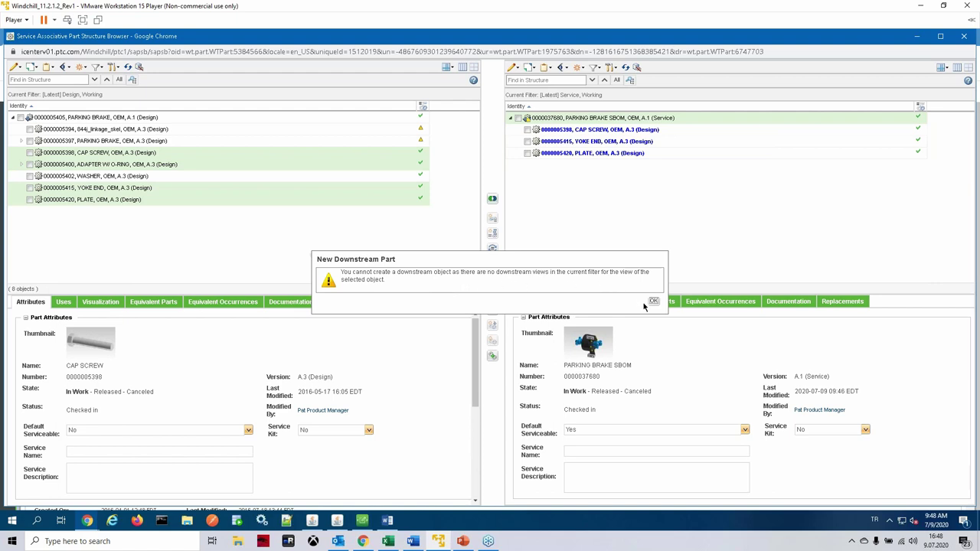
click(652, 301)
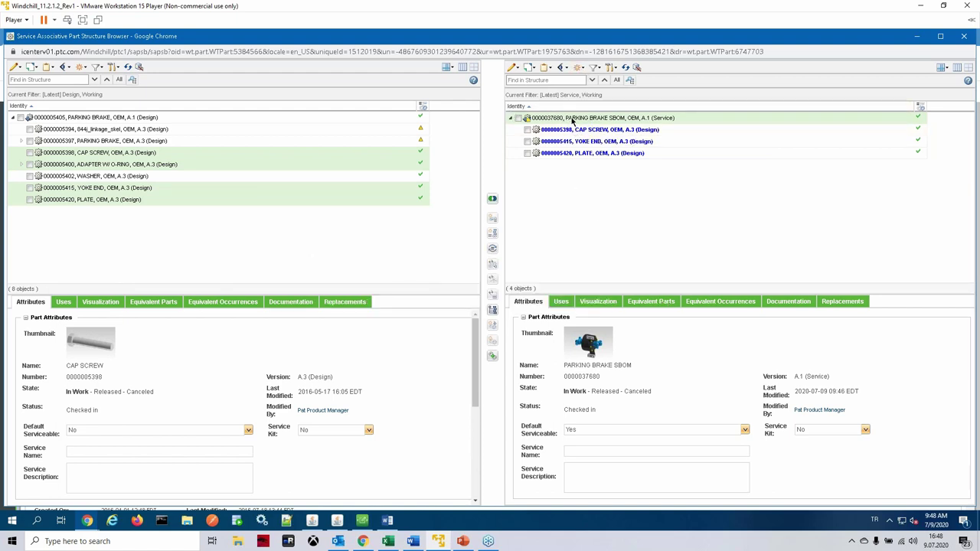
Step: Insert a new Part under the PARKING BRAKE SBOM root named HARDWARE KIT
right_click(572, 121)
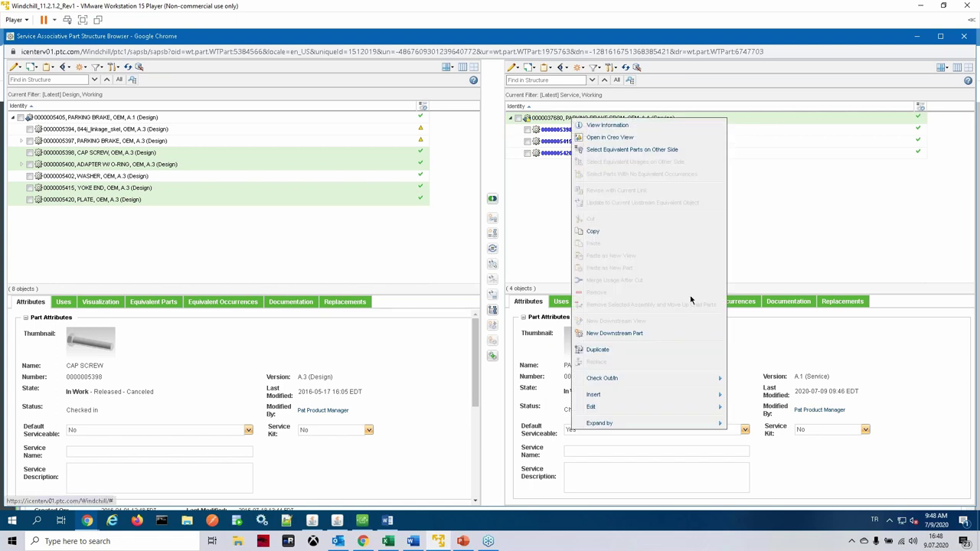
mouse_move(680, 397)
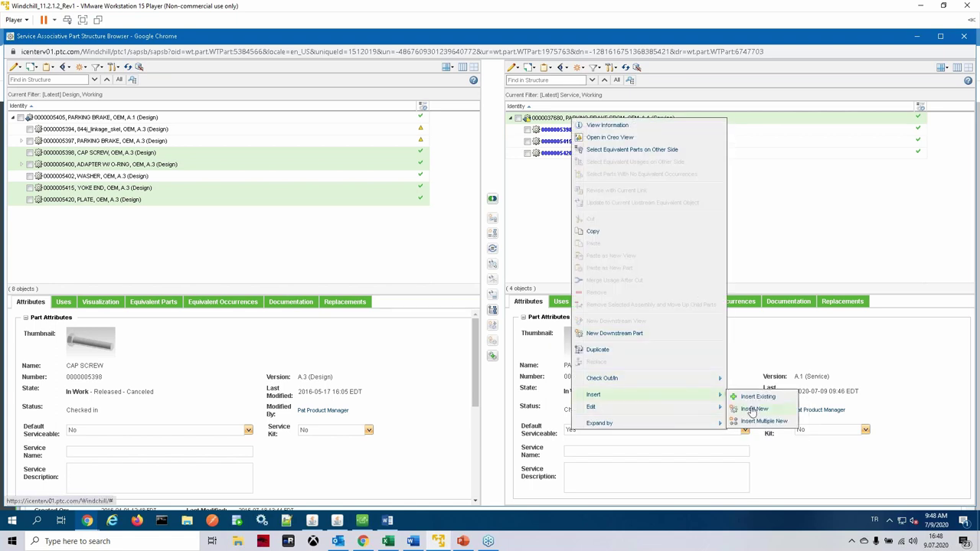
click(752, 409)
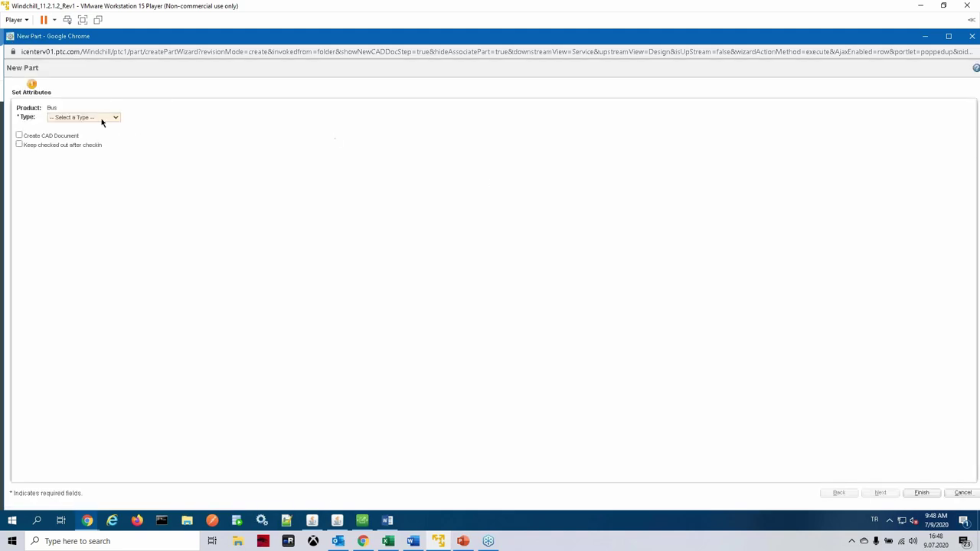
click(101, 122)
click(91, 152)
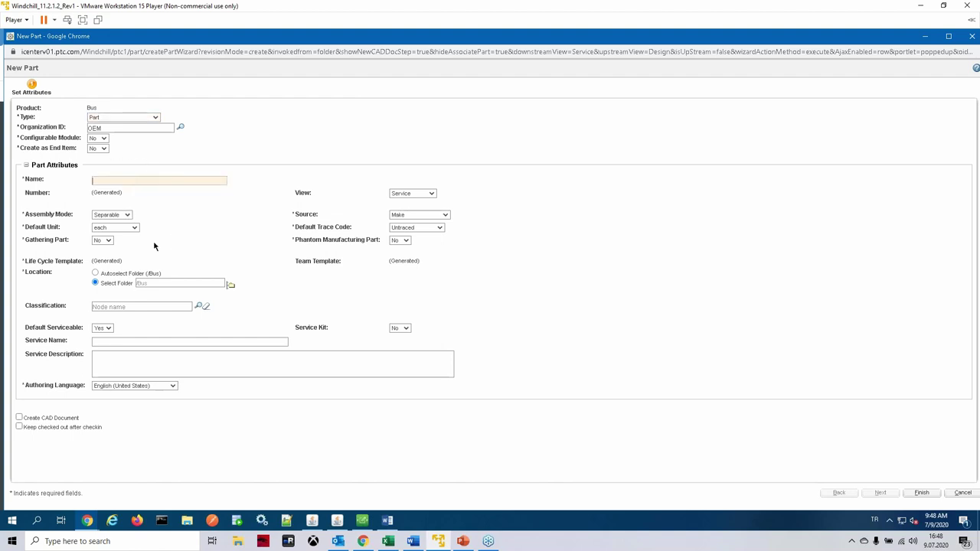
text(HARWARE)
key(BackSpace)
key(BackSpace)
key(BackSpace)
key(BackSpace)
text(DWARE)
click(163, 223)
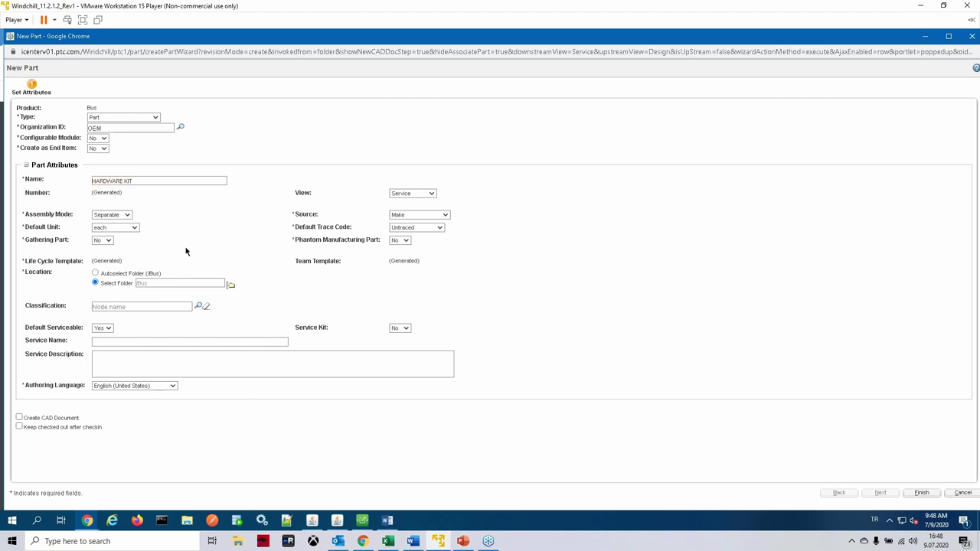
Step: Keep Service as the new part's view and finish creating HARDWARE KIT
click(422, 196)
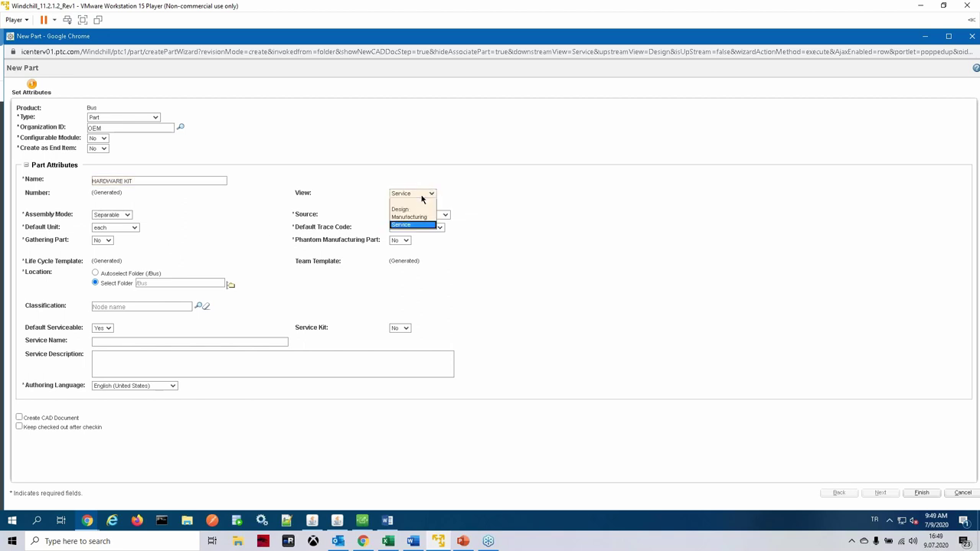
click(422, 196)
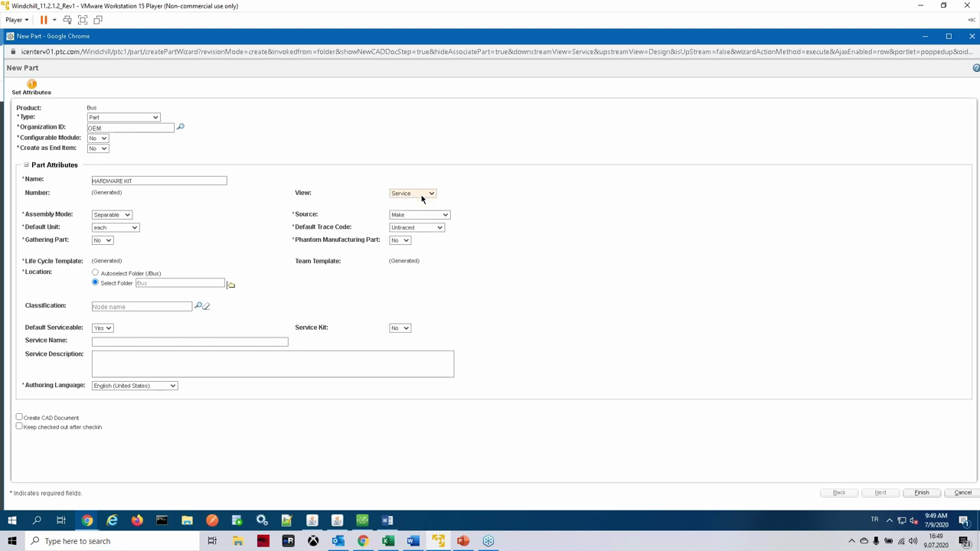
click(421, 197)
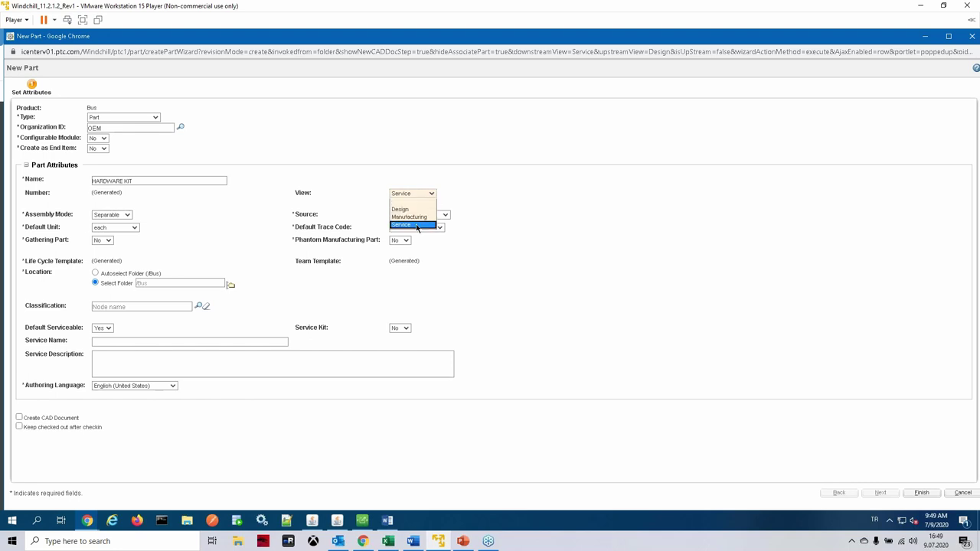
click(416, 227)
click(341, 181)
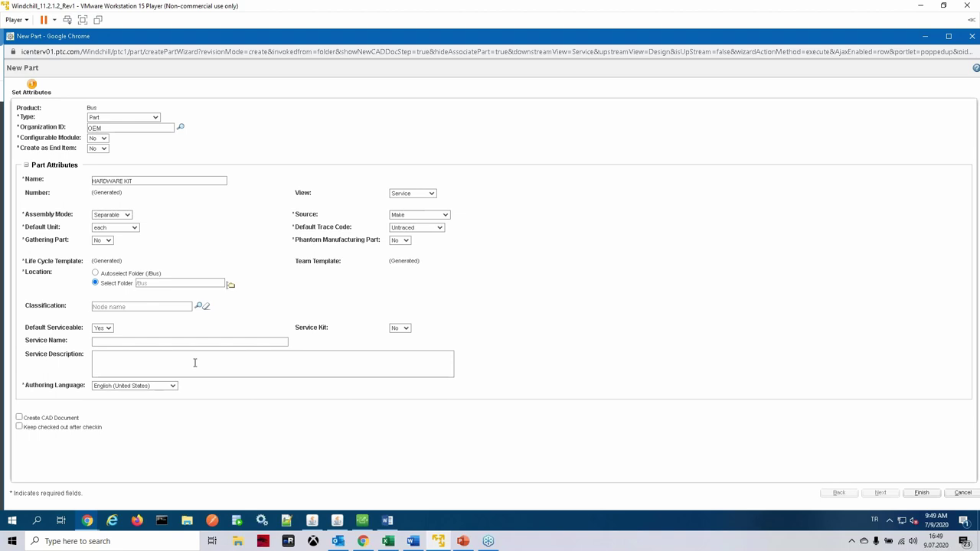
click(922, 494)
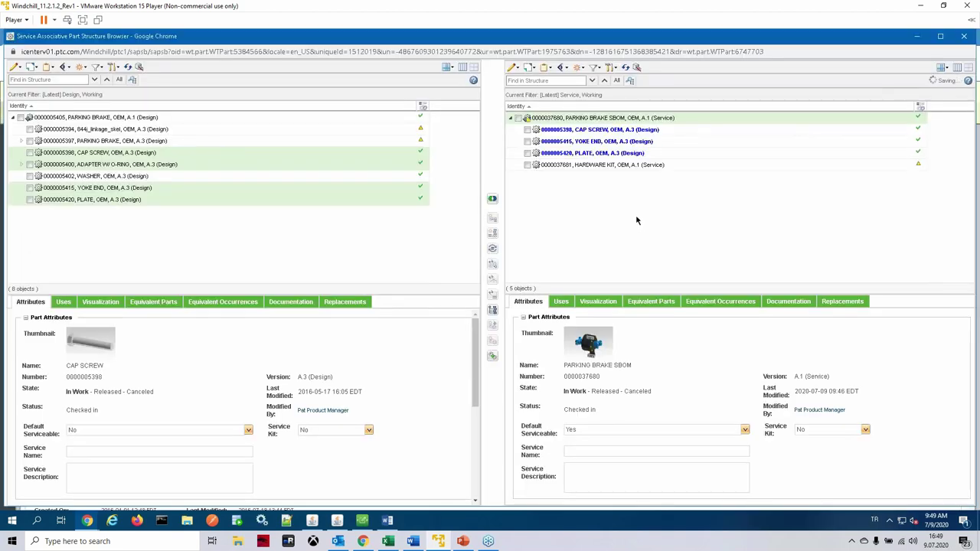
Step: Move CAP SCREW and PLATE under HARDWARE KIT in the PARKING BRAKE SBOM service structure
click(602, 165)
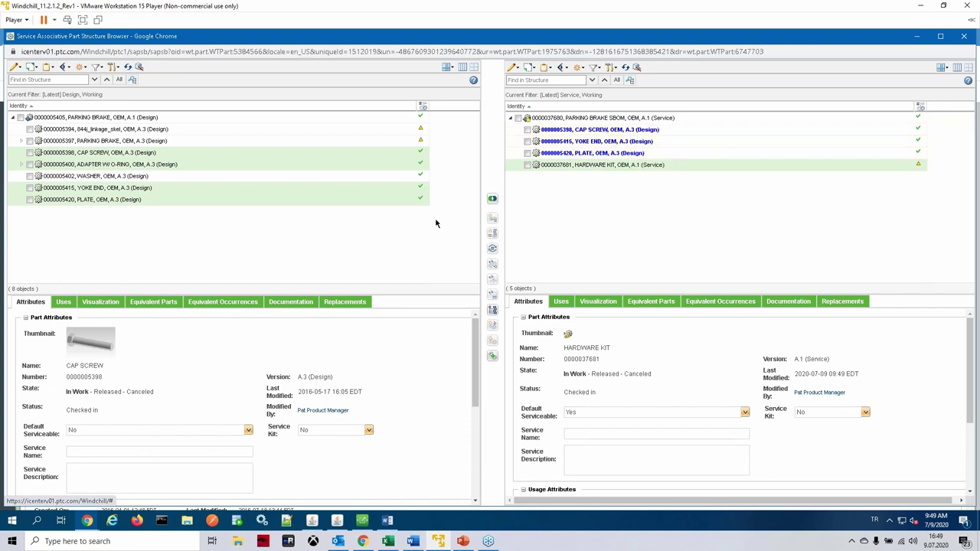
click(595, 131)
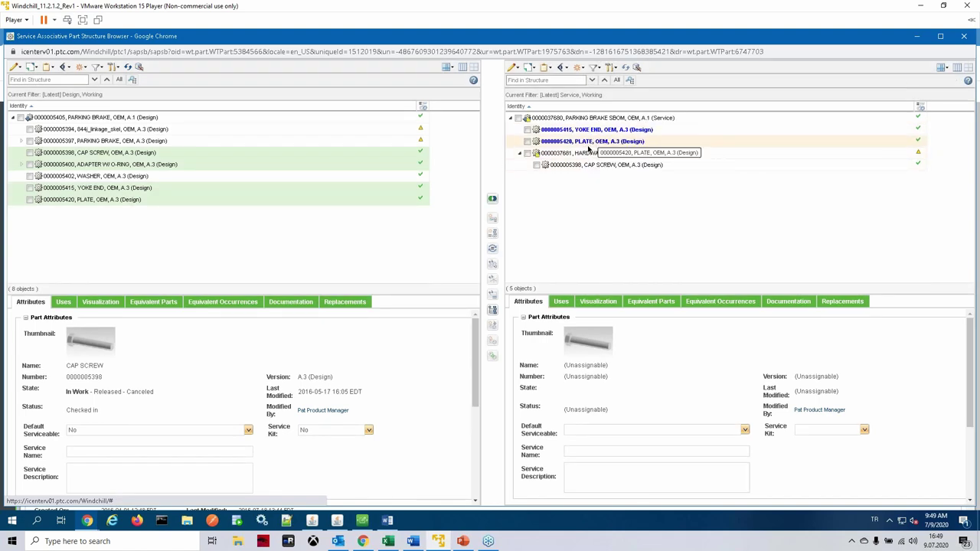
click(593, 142)
drag(593, 159, 593, 157)
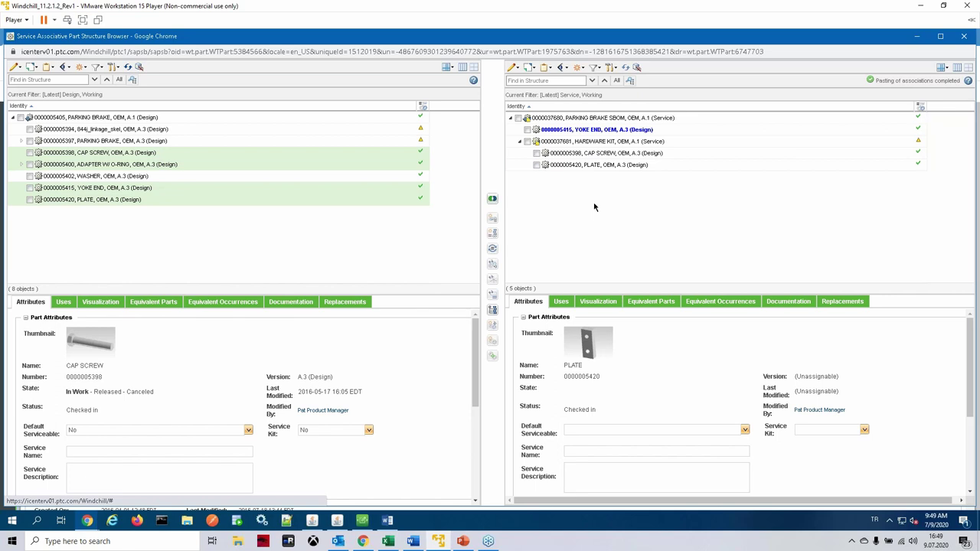
Step: Expand and collapse ADAPTER W/ O-RING in the design structure to check its child parts
click(96, 166)
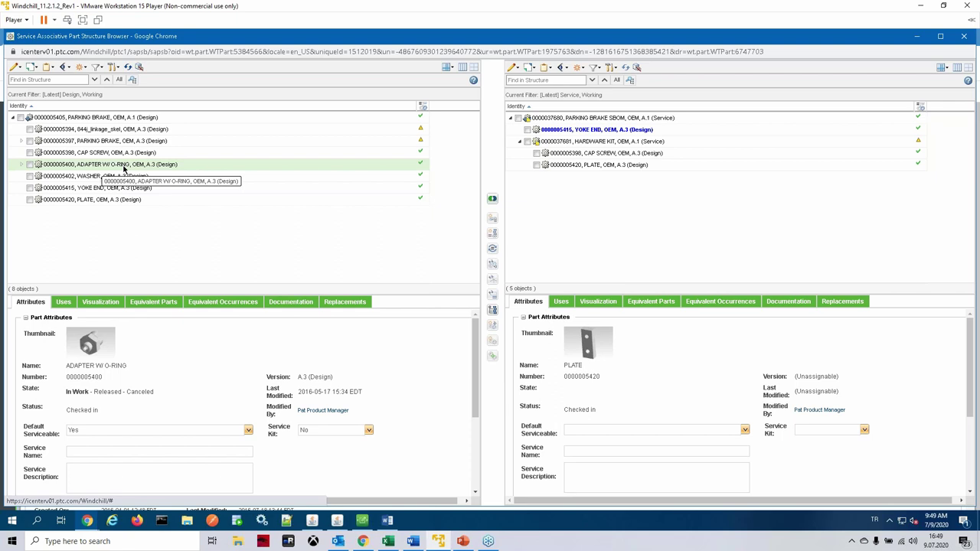
click(21, 164)
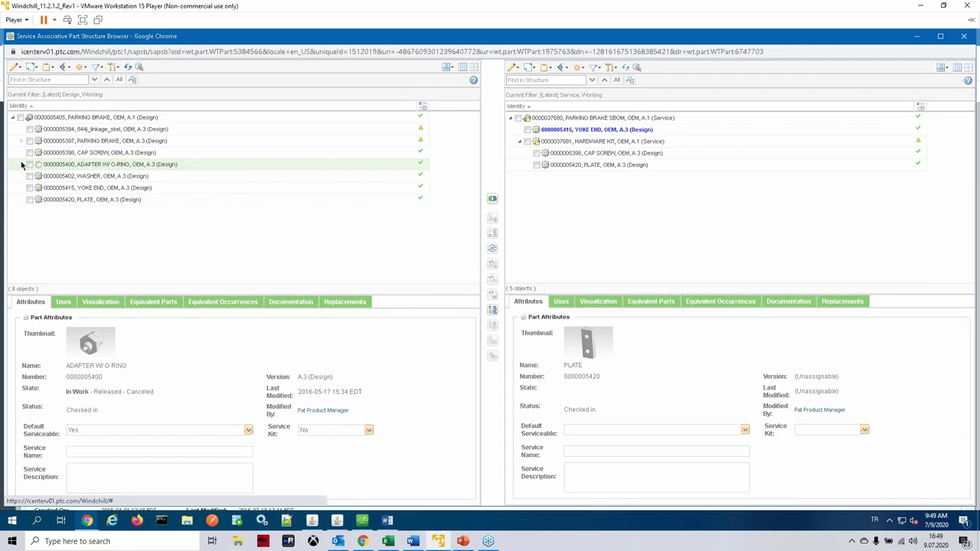
click(21, 164)
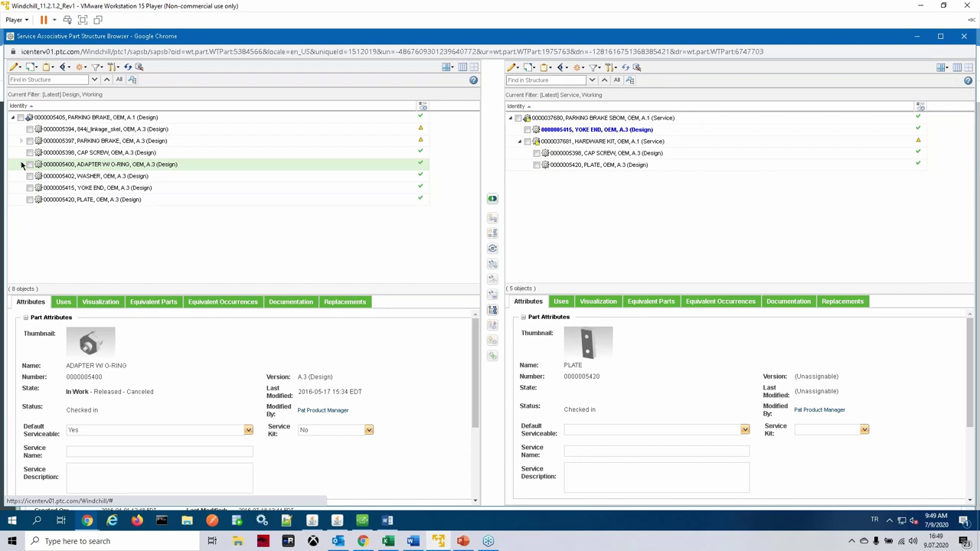
right_click(89, 168)
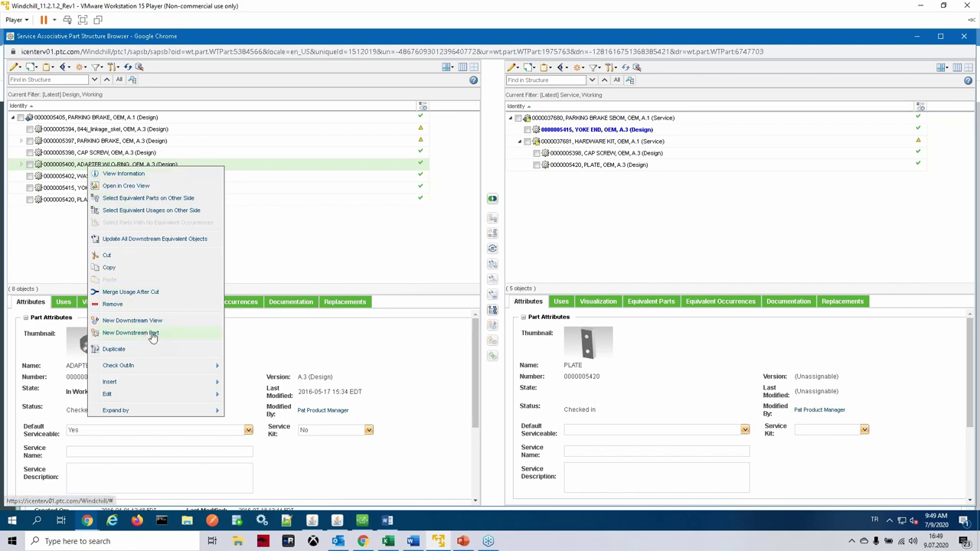
click(152, 335)
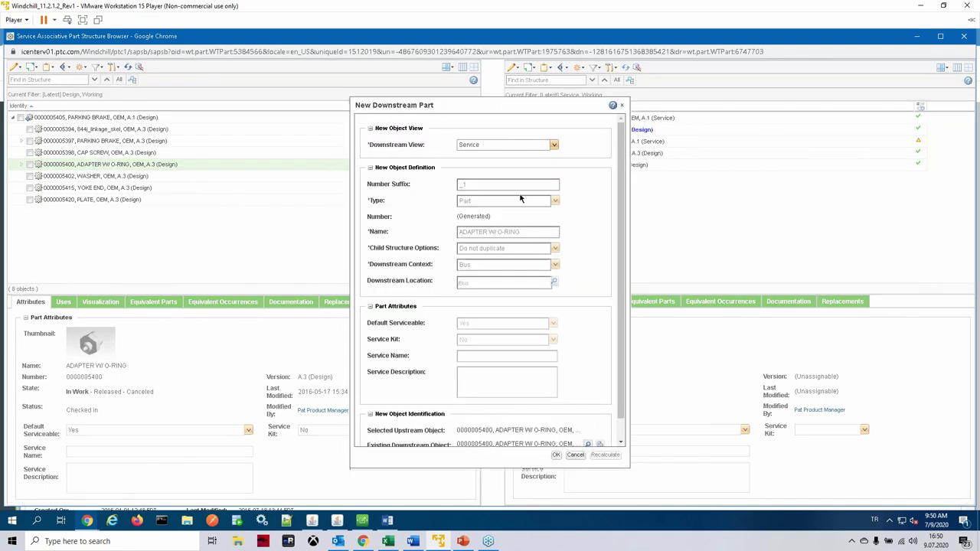
scroll(618, 293, down, 2)
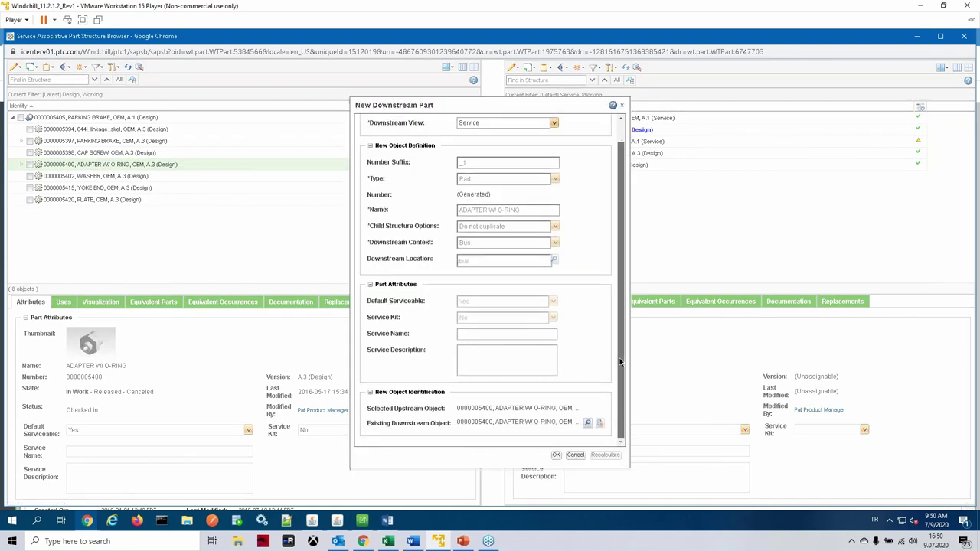
click(587, 423)
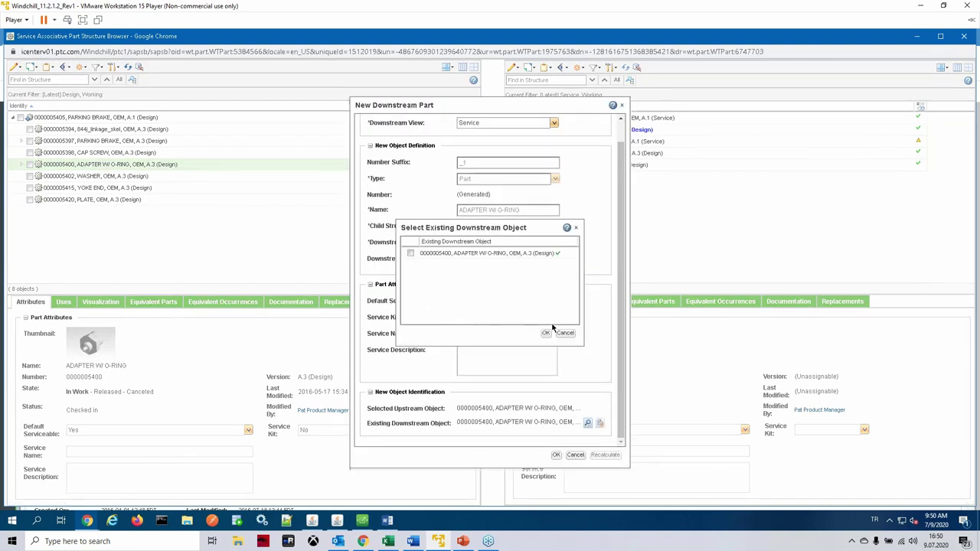
click(547, 333)
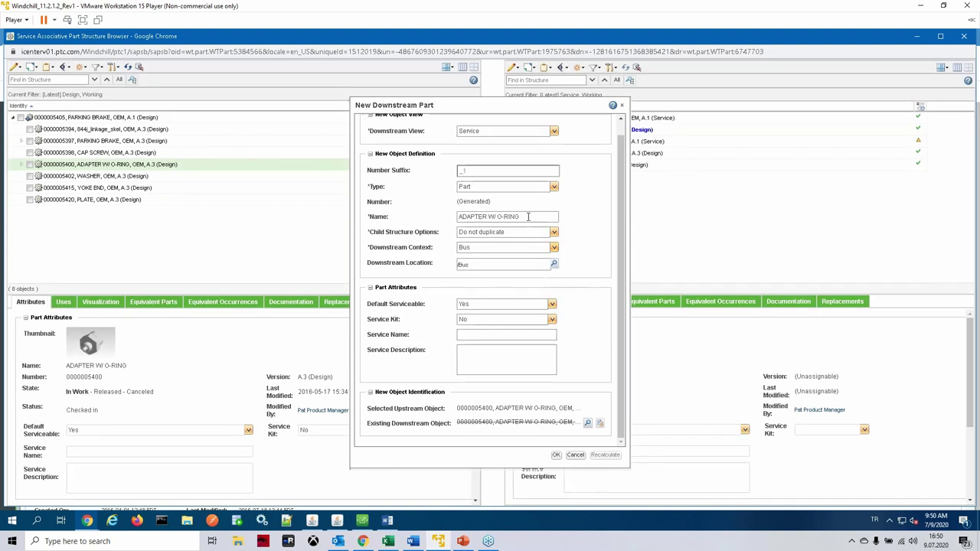
drag(528, 216, 490, 219)
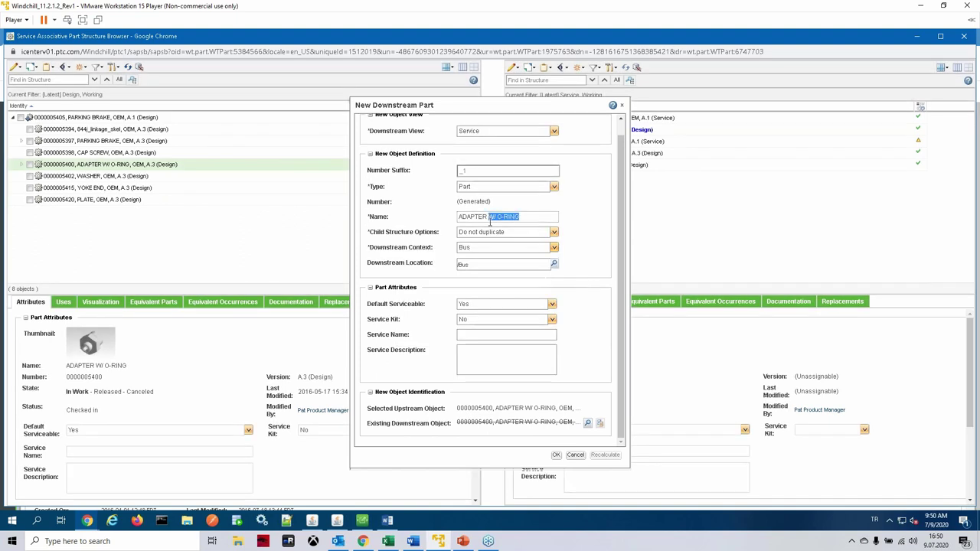
text(KIT)
click(553, 232)
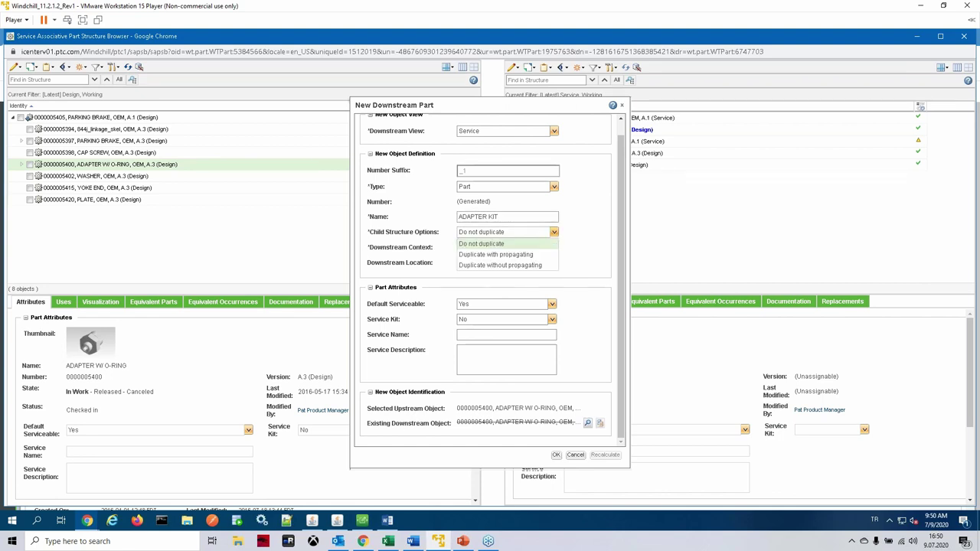
click(514, 266)
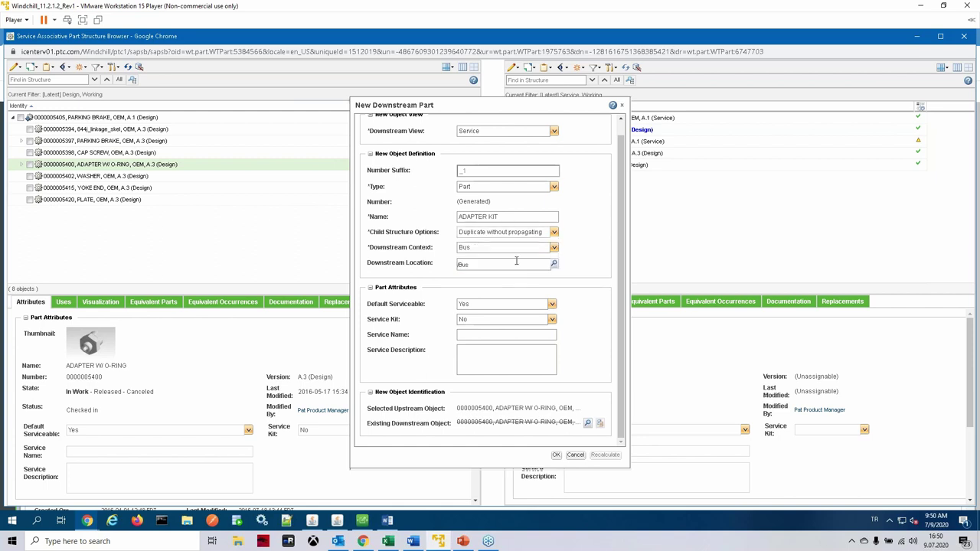
click(556, 455)
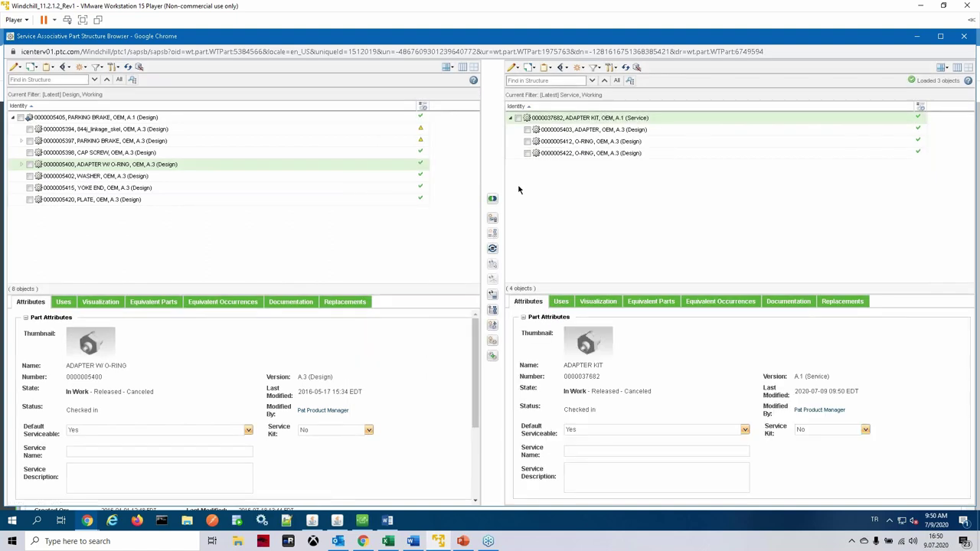
click(511, 118)
click(511, 119)
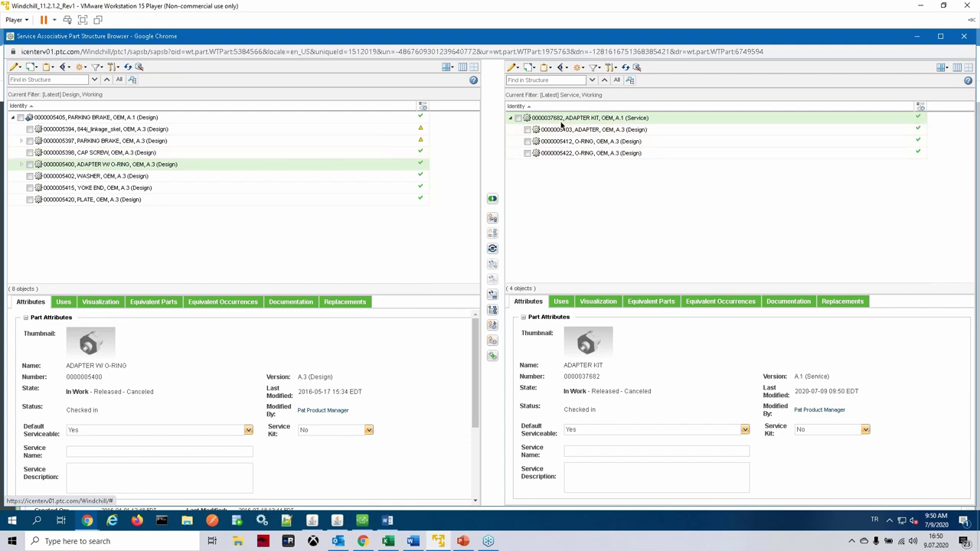
Step: Create downstream part PARKING BRAKE SBOM- from PARKING BRAKE, based on PARKING BRAKE SBOM
right_click(107, 119)
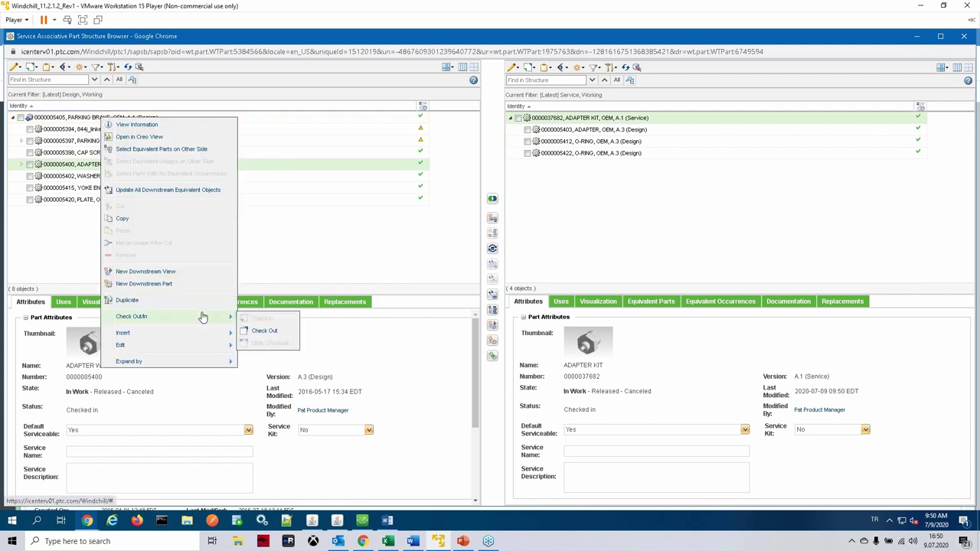
click(187, 284)
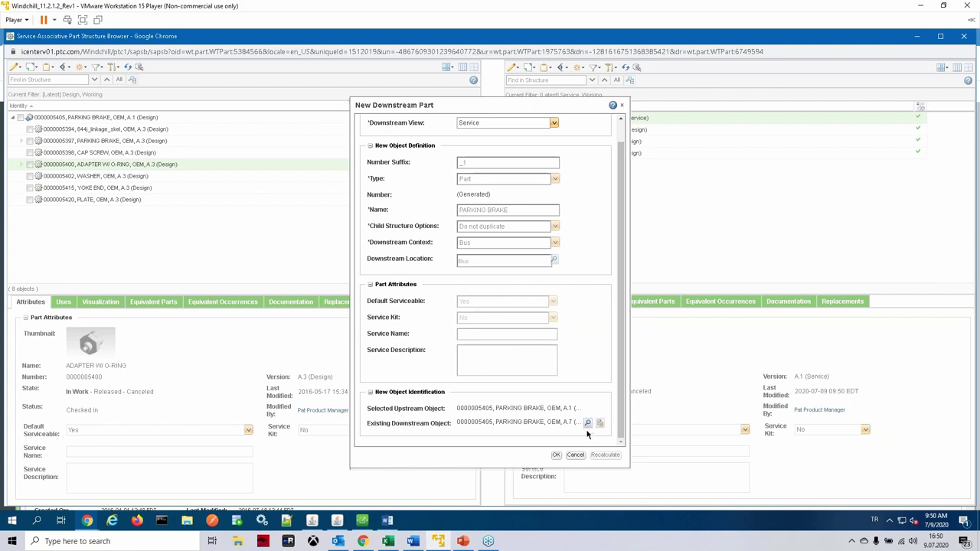
click(587, 424)
click(411, 264)
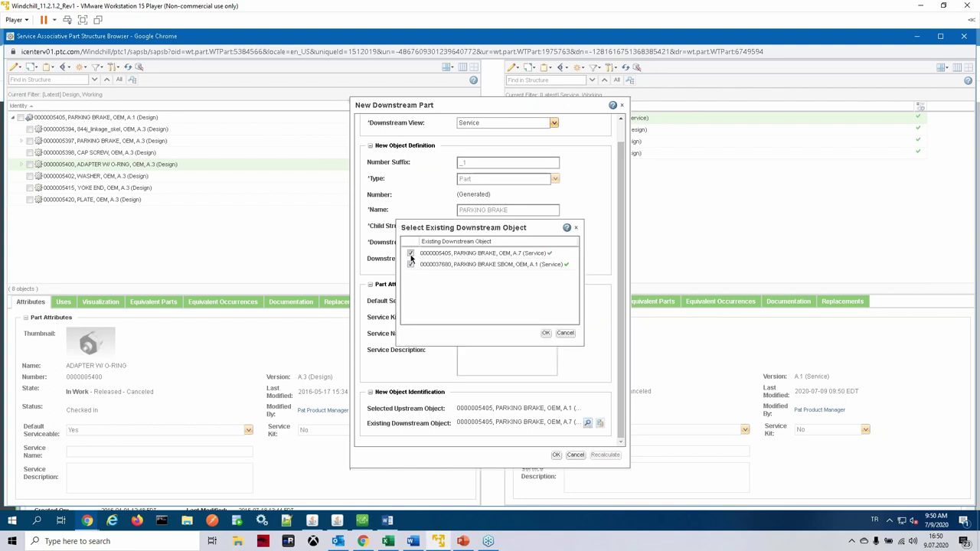
click(411, 253)
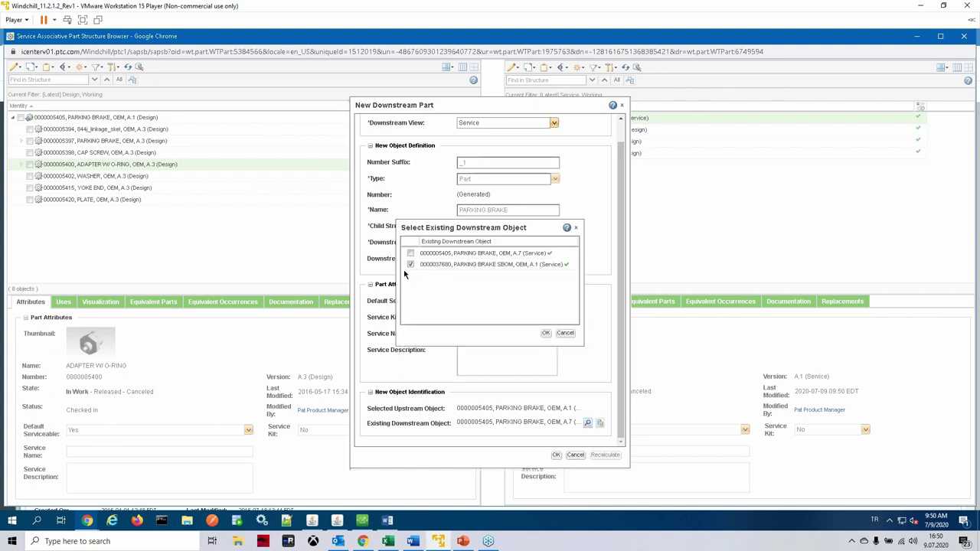
click(546, 333)
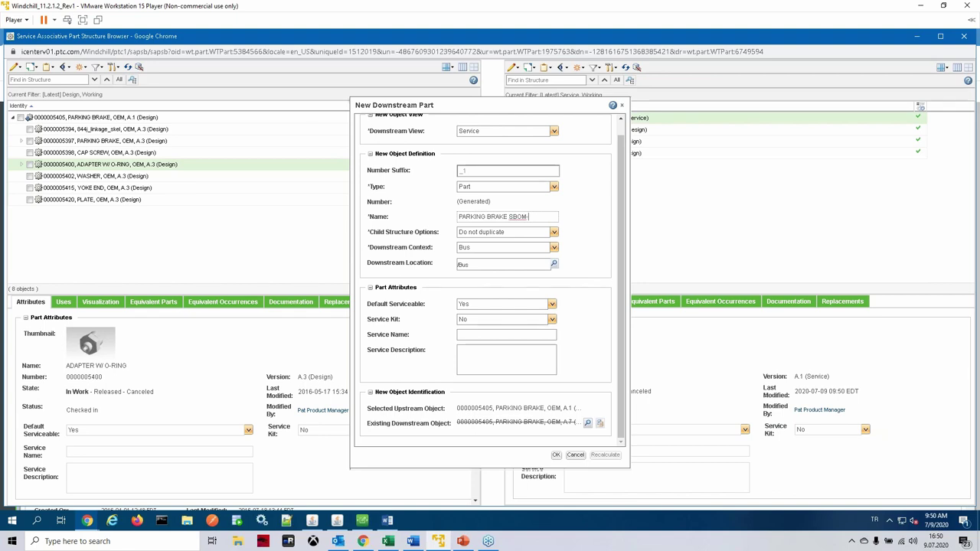
click(557, 455)
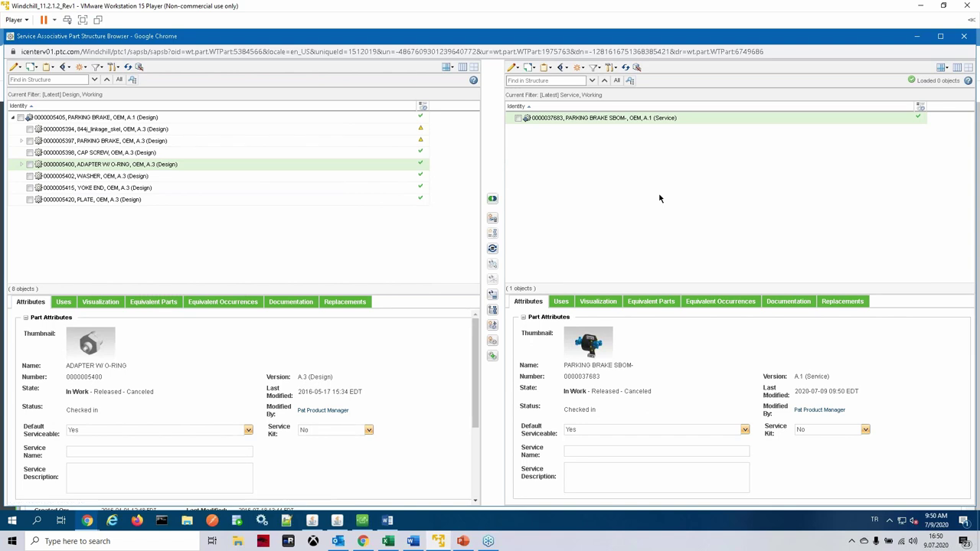
Step: Add PARKING BRAKE through PLATE to the PARKING BRAKE SBOM- root and expand ADAPTER KIT
click(119, 141)
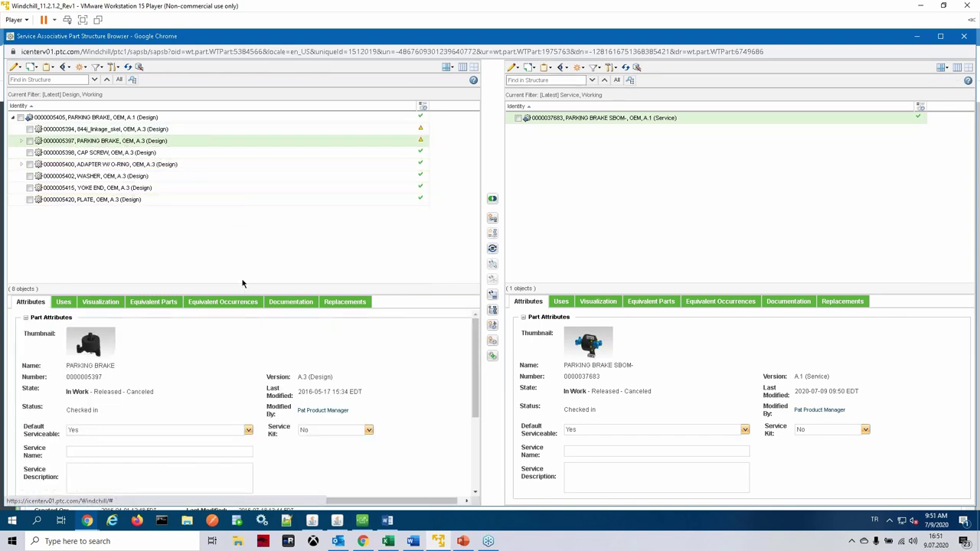
shift+click(136, 200)
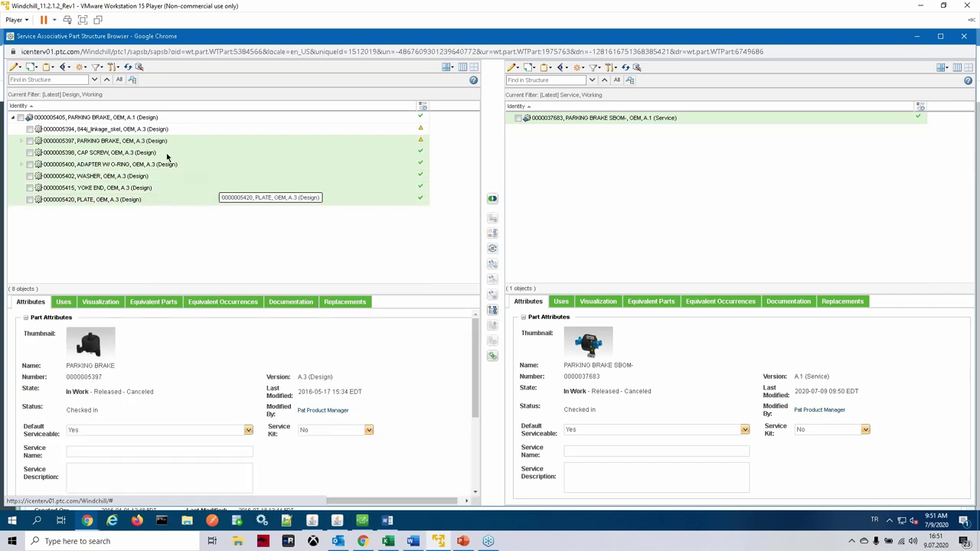
drag(253, 156, 623, 120)
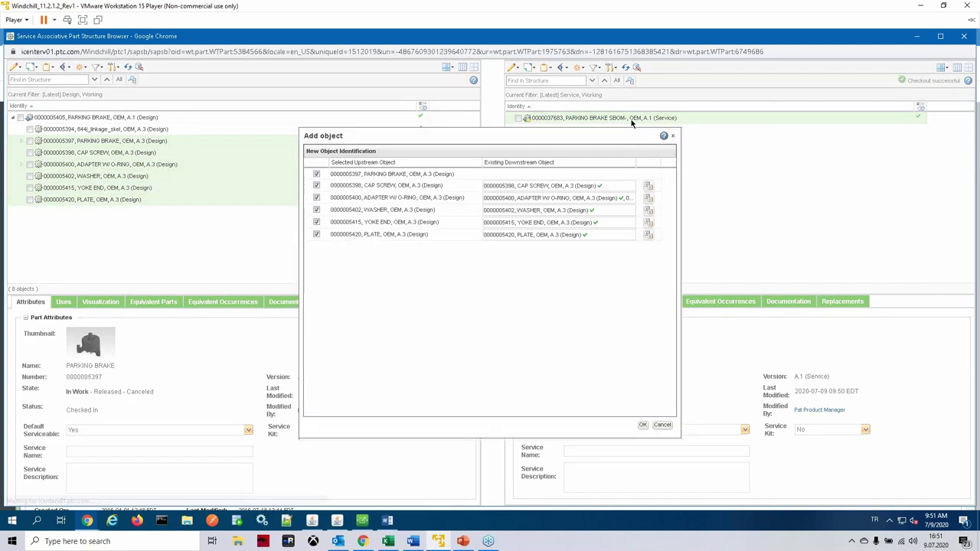
click(642, 425)
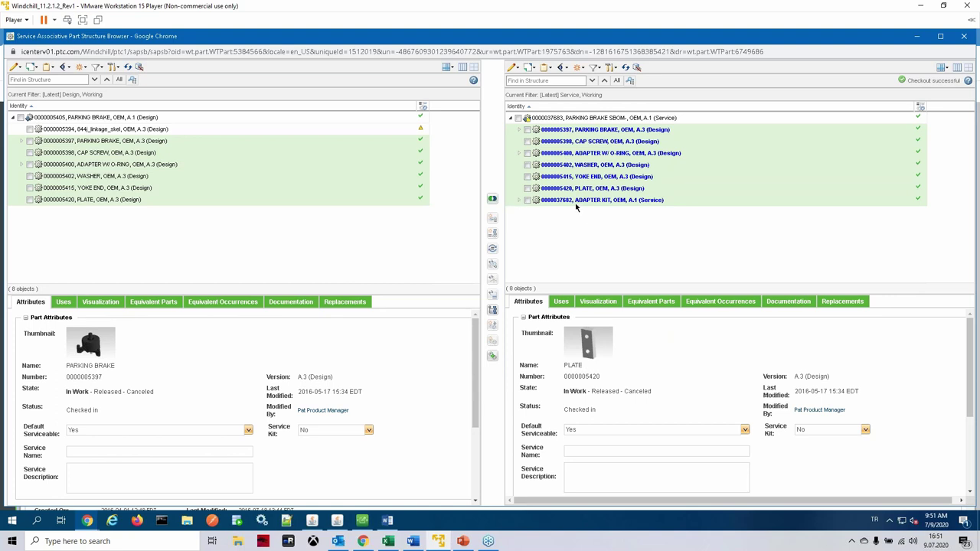
click(519, 201)
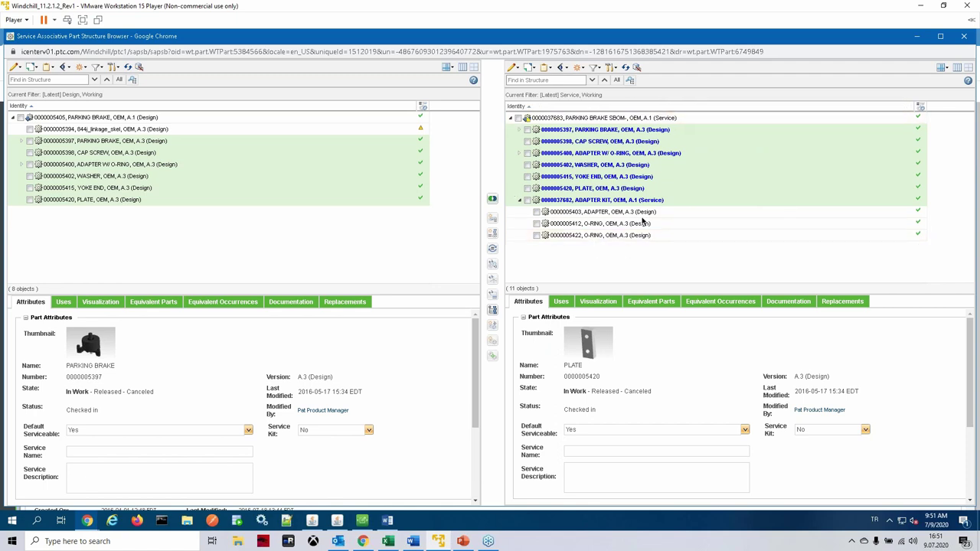
Step: Check in PARKING BRAKE SBOM- as A.2 and open its information page
right_click(581, 120)
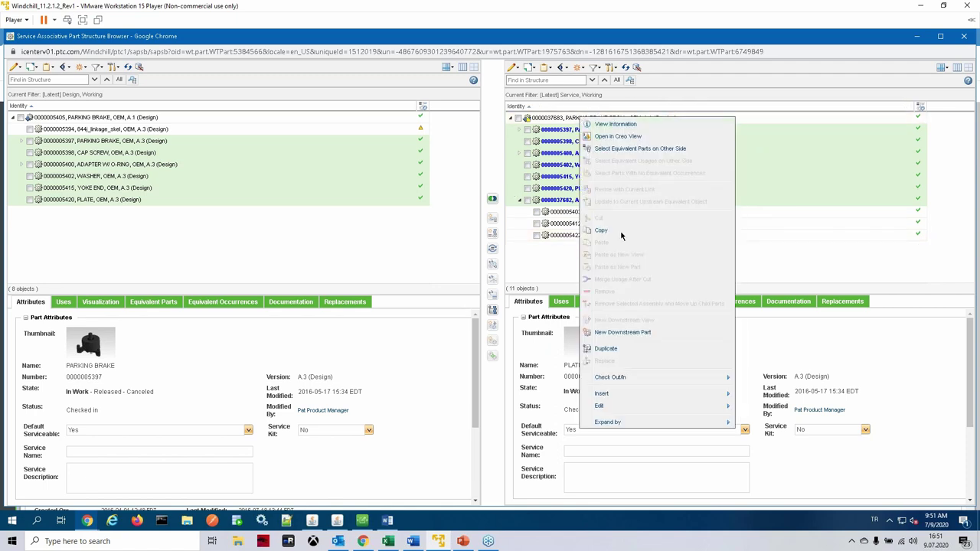
mouse_move(639, 379)
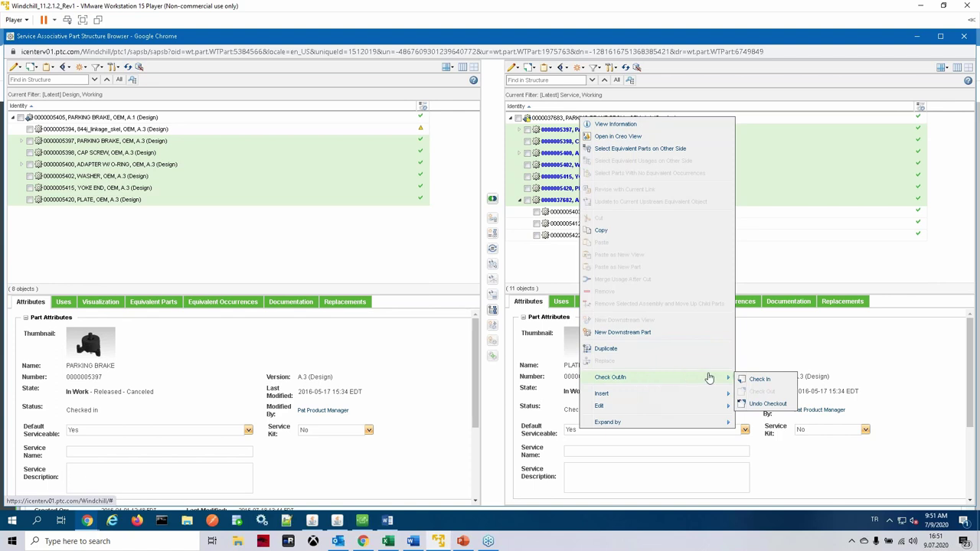
click(759, 381)
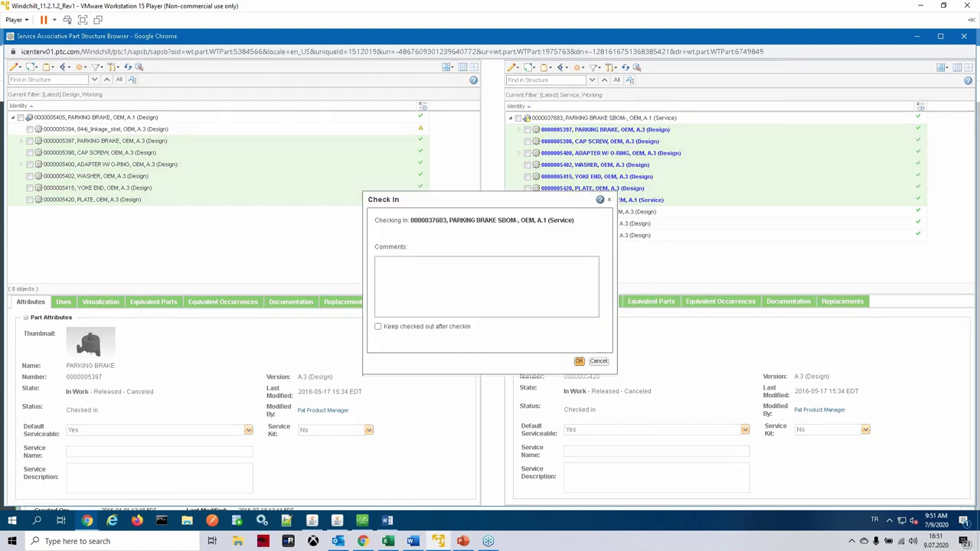
click(580, 361)
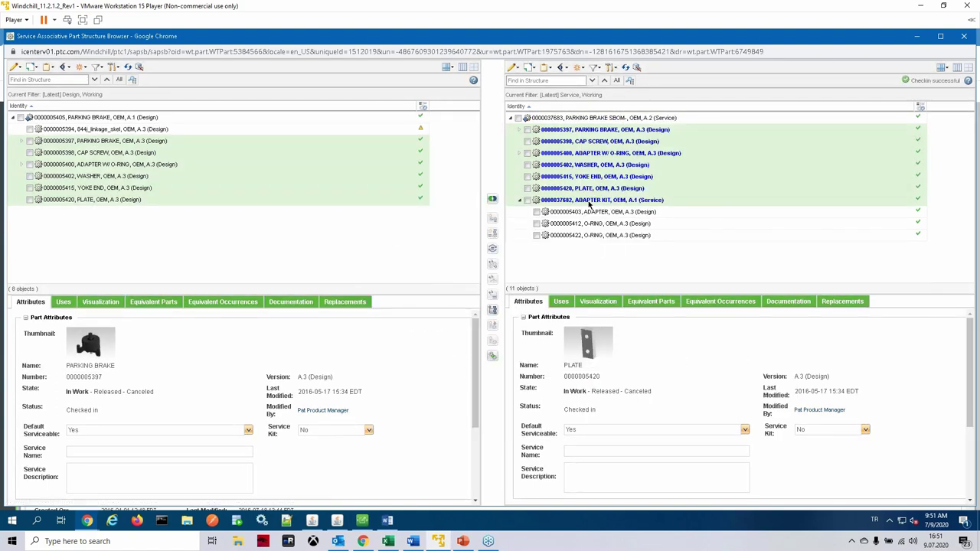
right_click(617, 119)
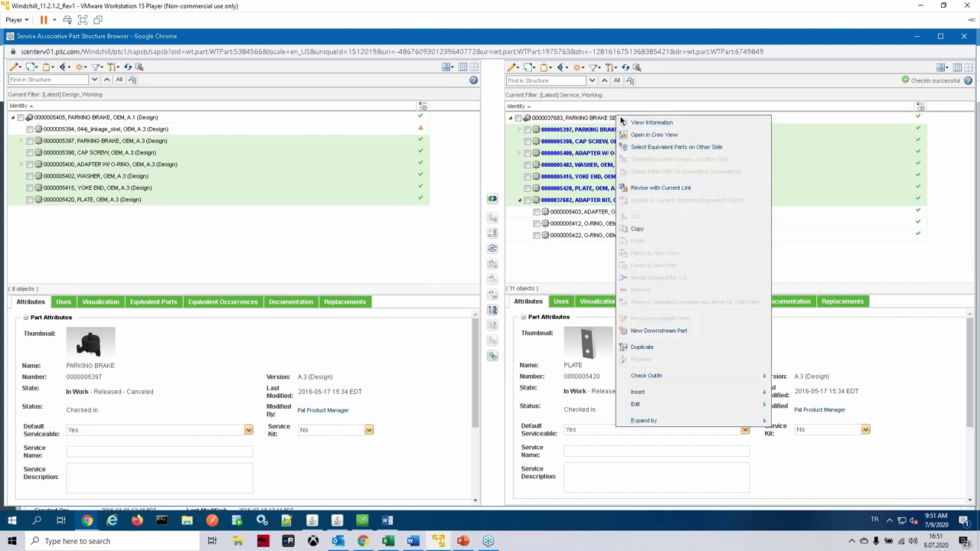
click(634, 130)
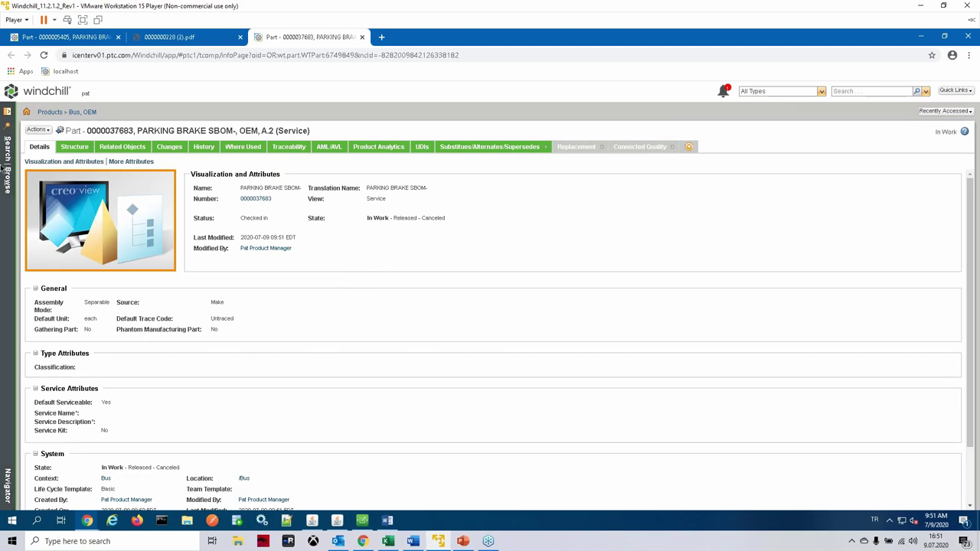
Step: Return to Bus_Information_Structure from the Recently Visited list in the Search/Browse navigator
click(11, 188)
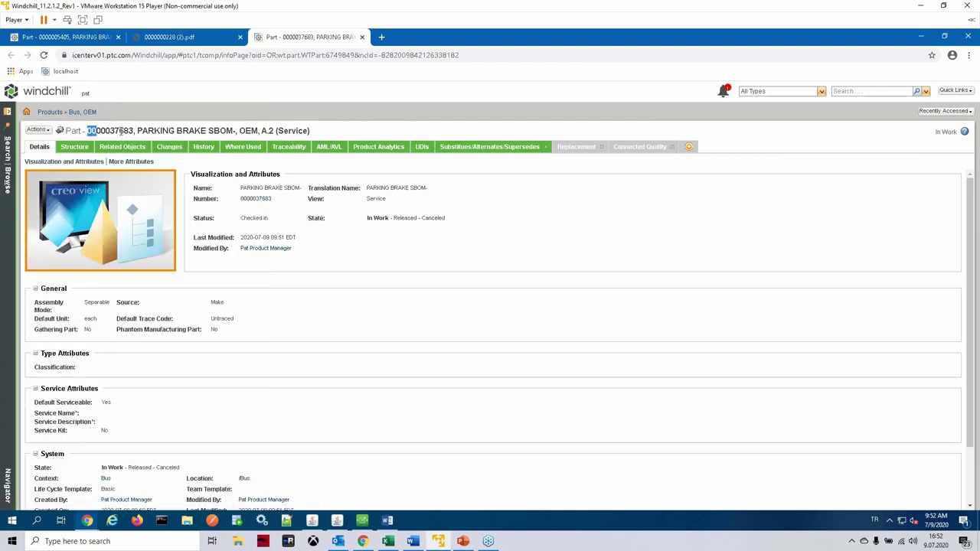
drag(121, 132, 137, 132)
key(ctrl+c)
click(604, 248)
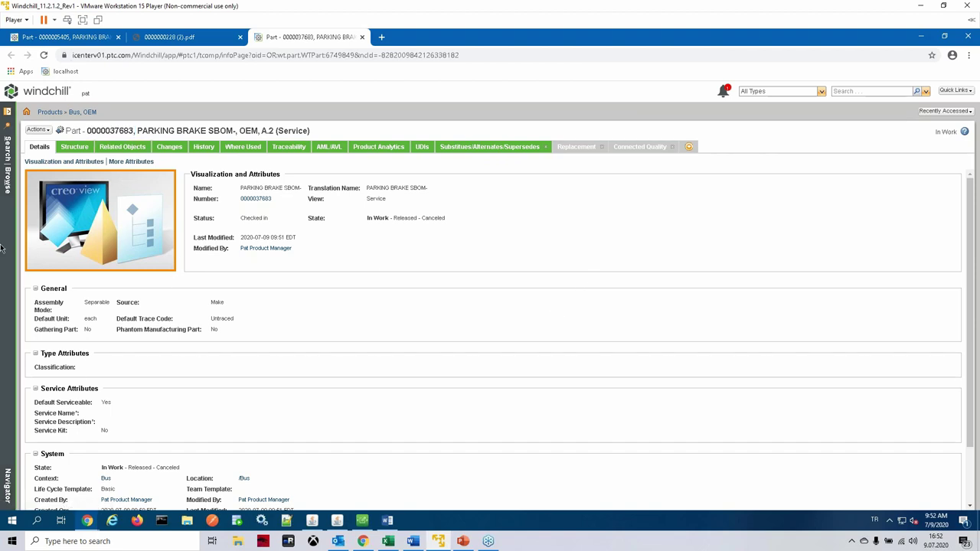
click(9, 192)
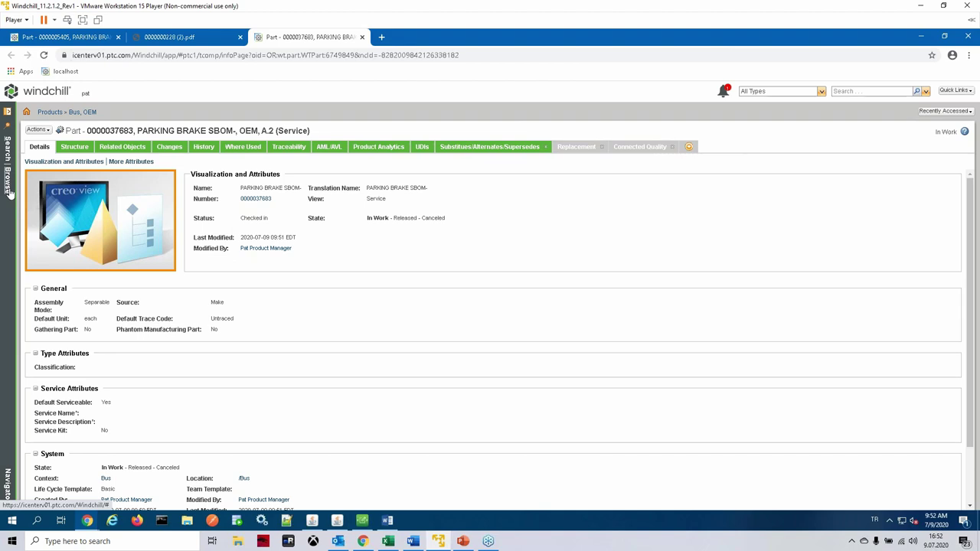
click(61, 229)
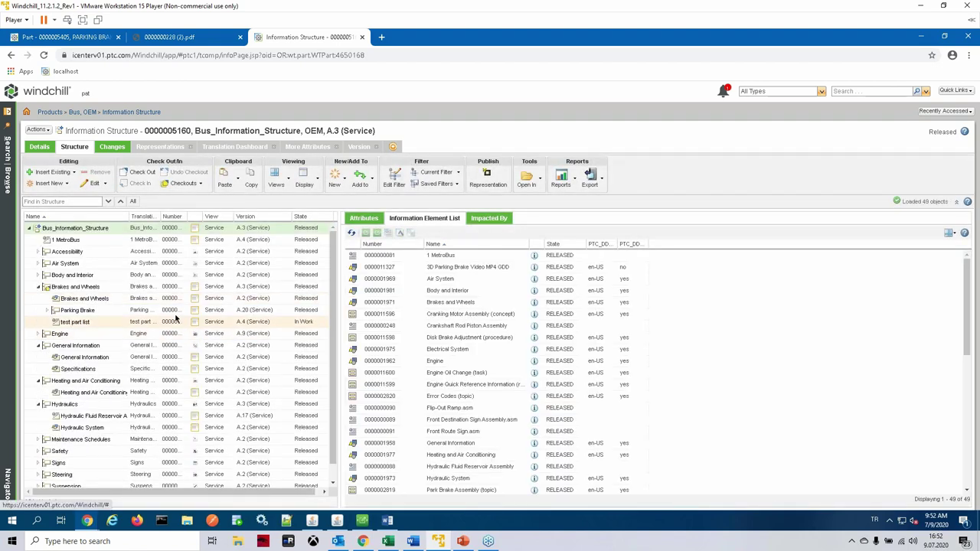
Step: Insert a new parts list information element named 'DEMO PL' under Brakes and Wheels
click(86, 288)
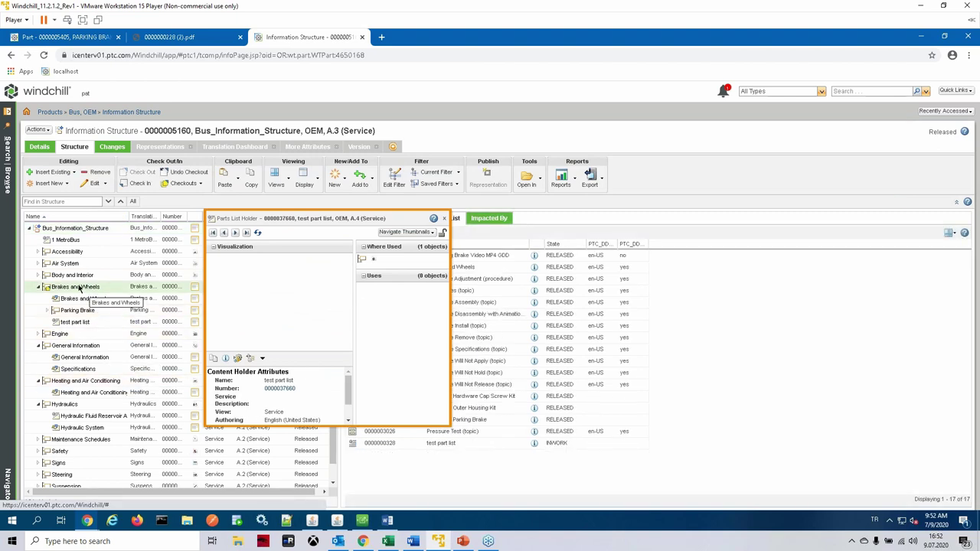
right_click(80, 290)
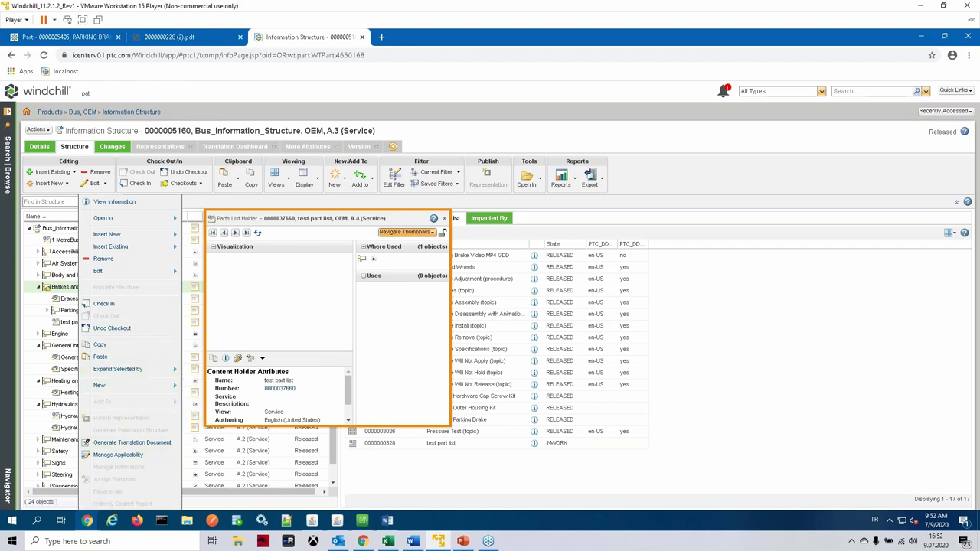
click(139, 345)
right_click(63, 288)
mouse_move(137, 224)
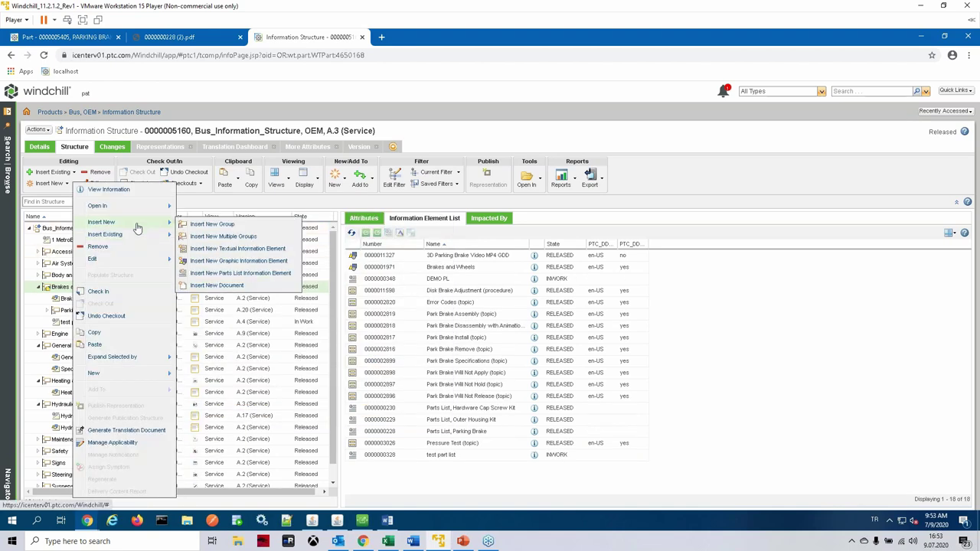
click(250, 274)
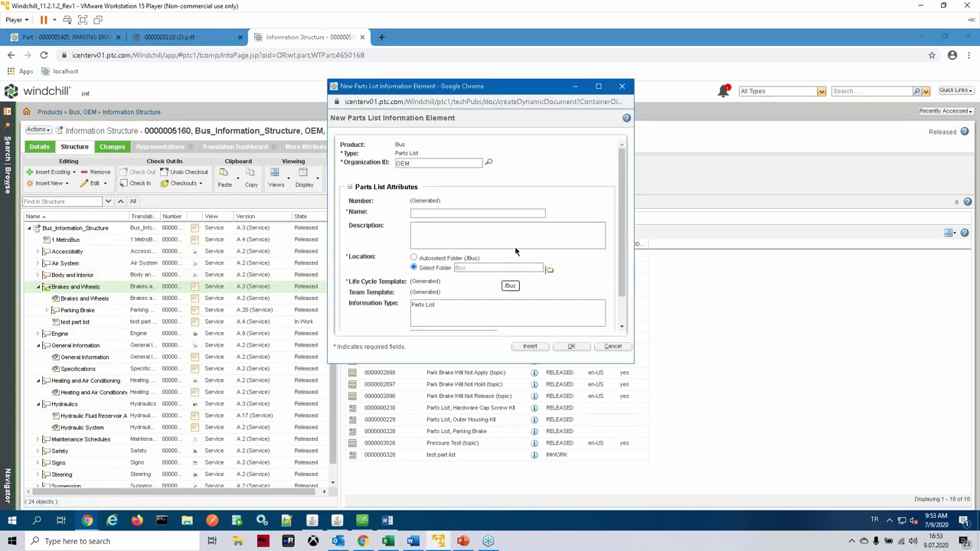
click(439, 205)
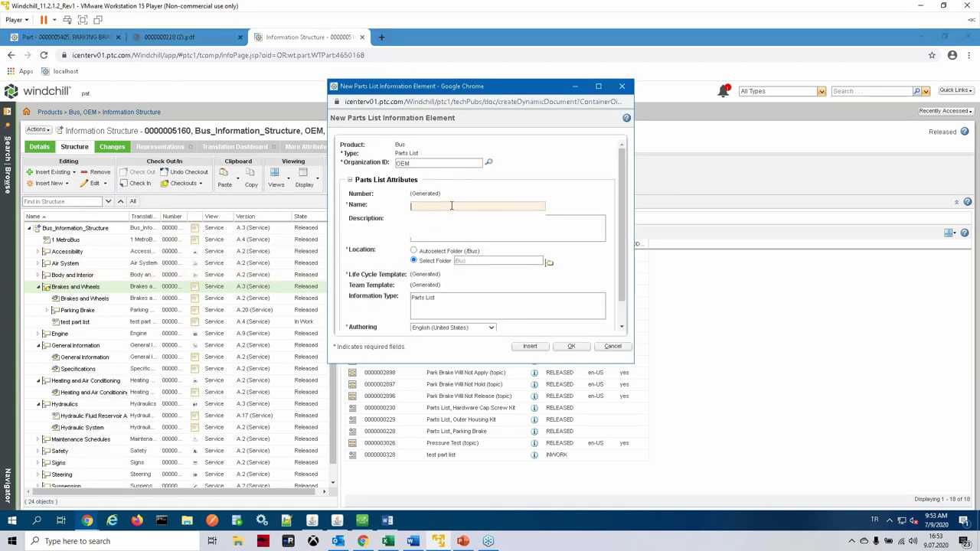
text(DEMO PL)
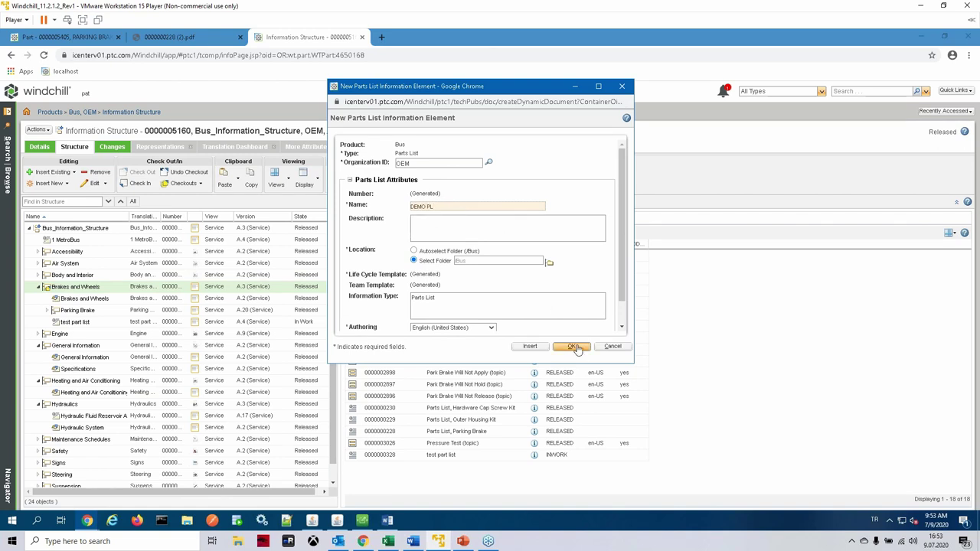
click(530, 346)
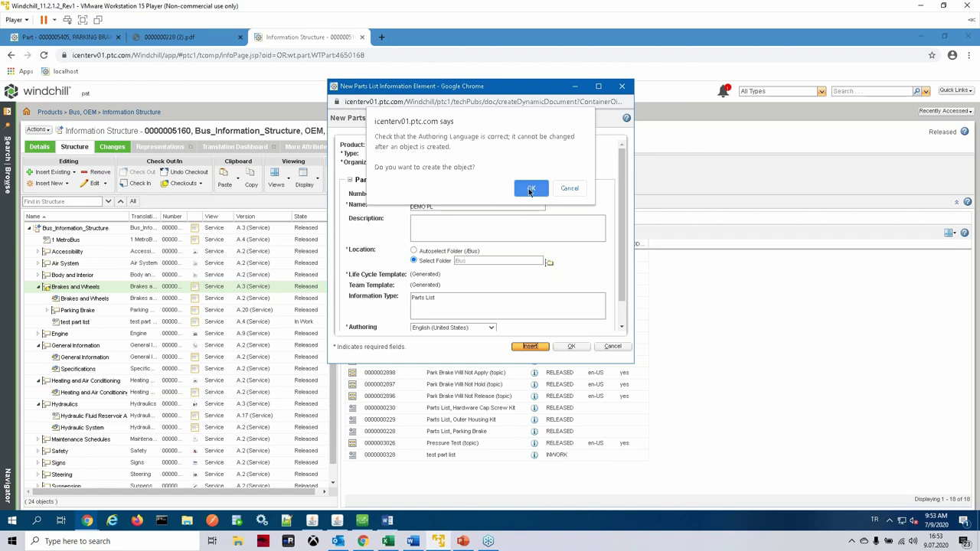
click(531, 189)
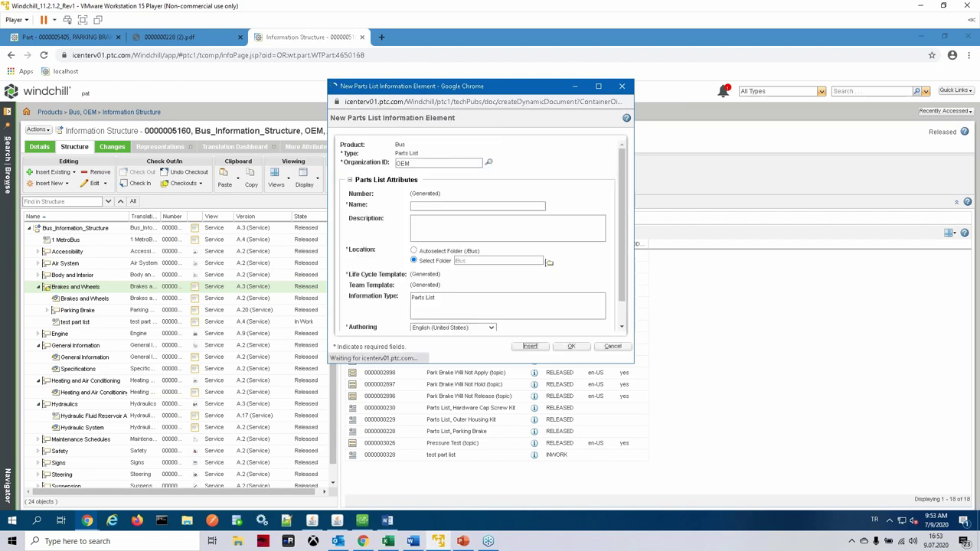
click(571, 346)
click(79, 312)
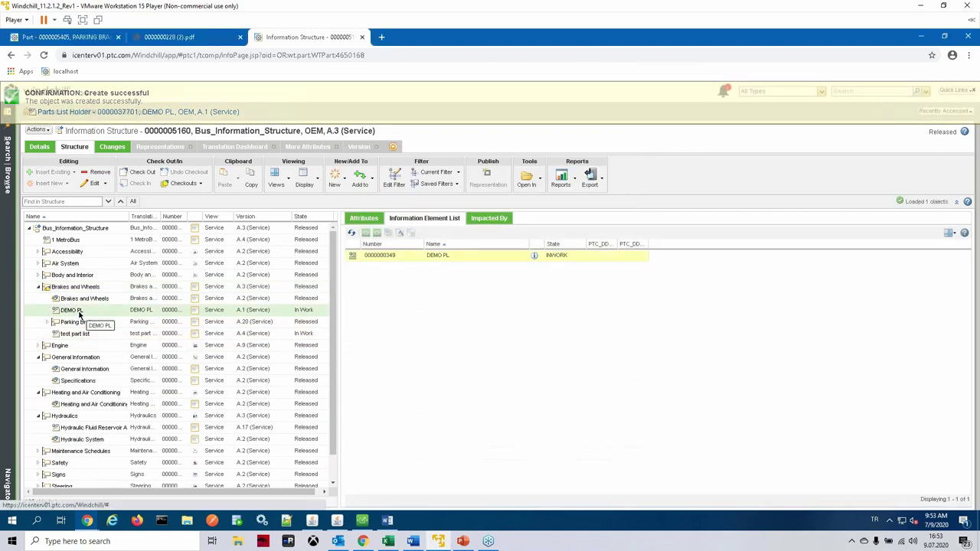
click(381, 257)
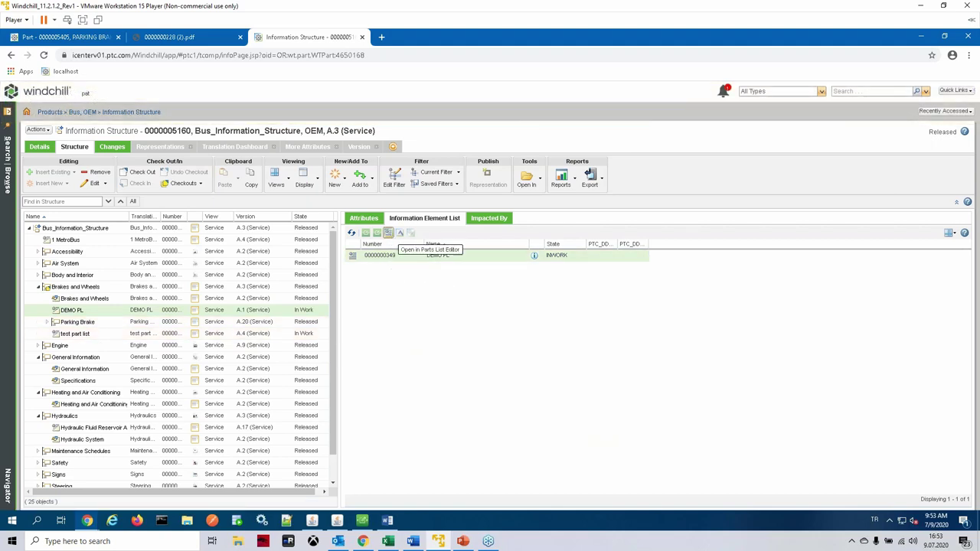
click(388, 233)
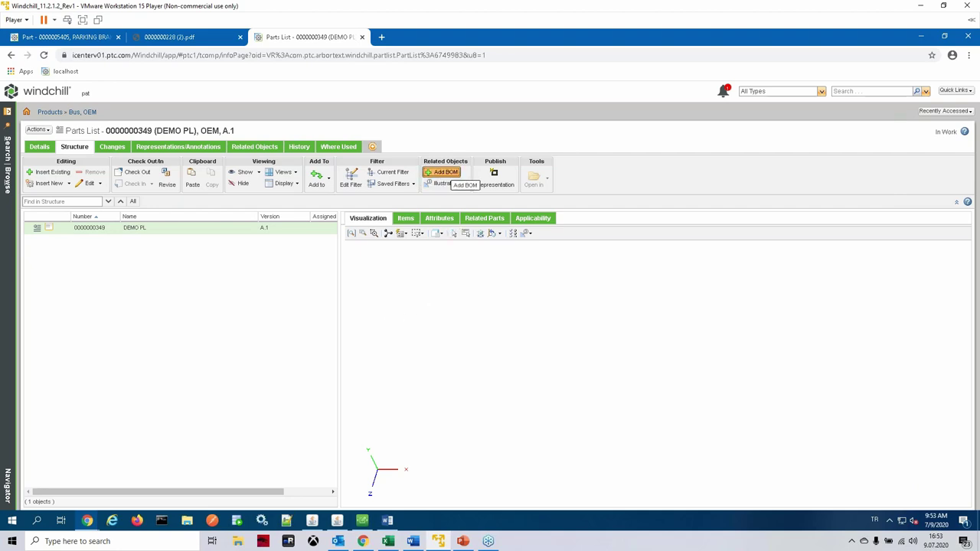
click(443, 171)
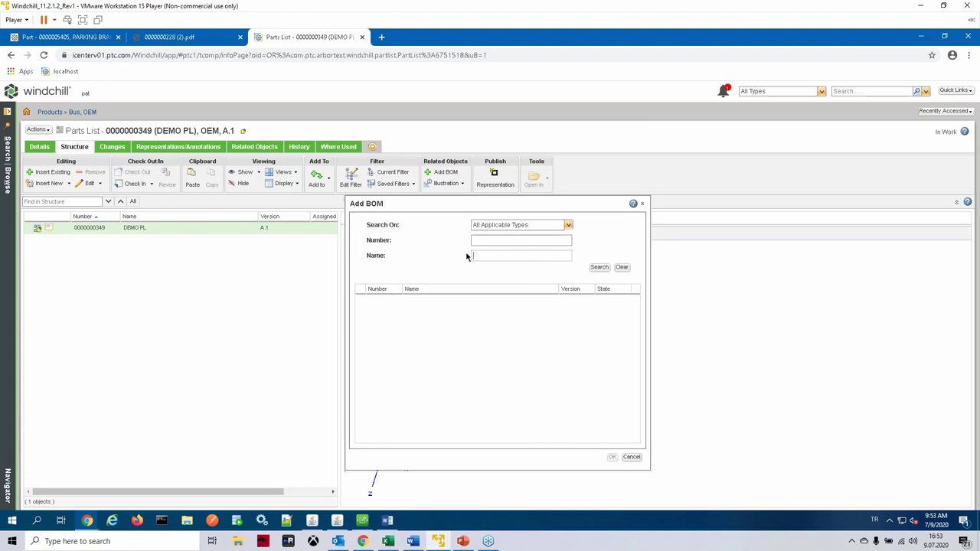
click(490, 240)
key(ctrl+v)
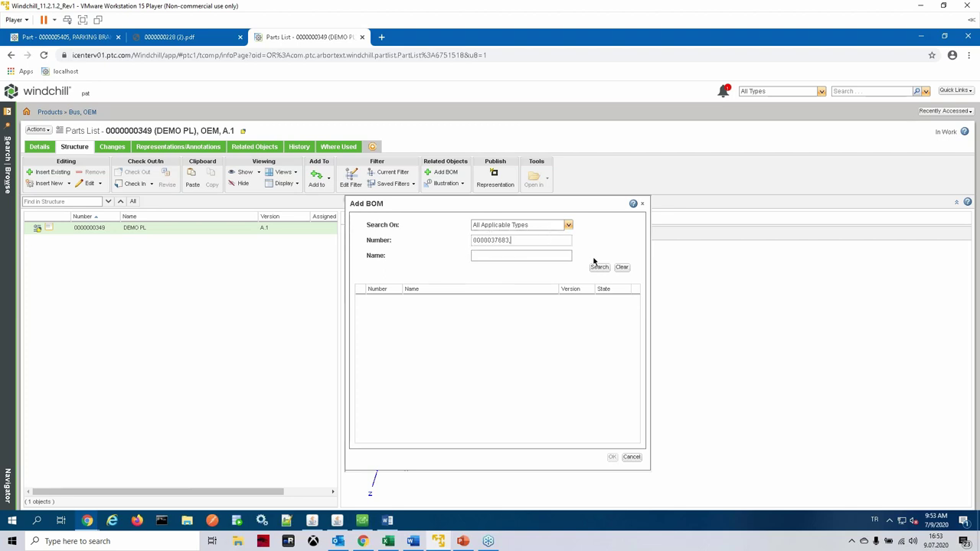
click(599, 268)
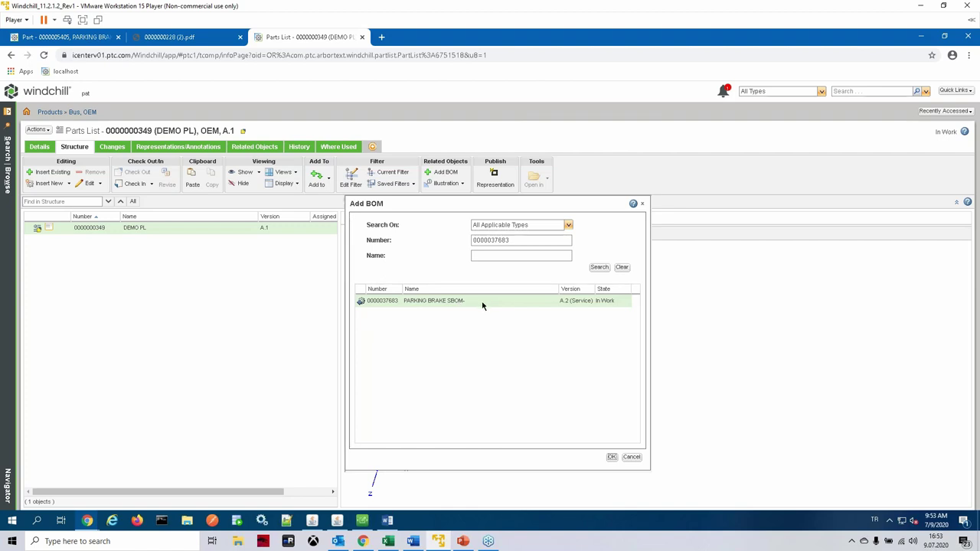
click(612, 457)
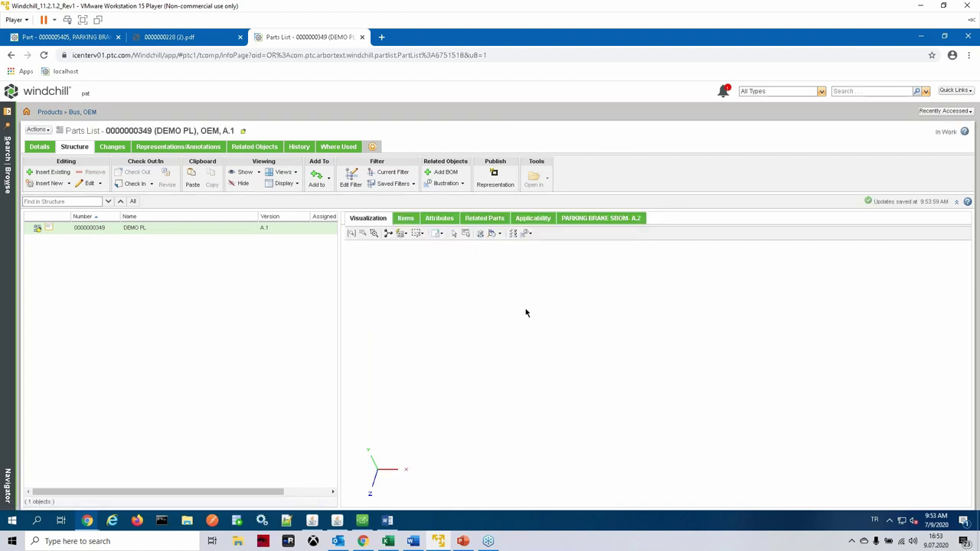
Step: Show the attached SBOM structure and expand ADAPTER W/ O-RING, PARKING BRAKE and ADAPTER KIT
click(606, 222)
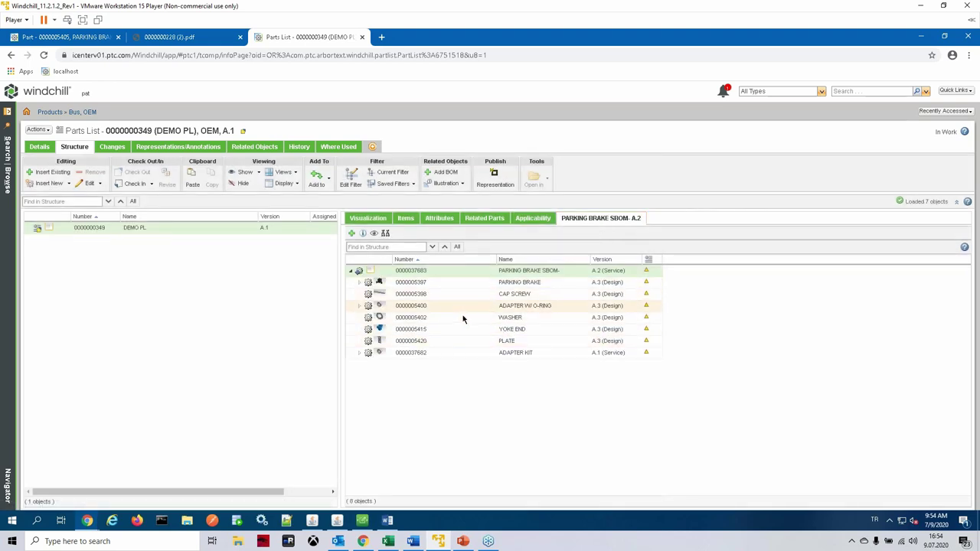
click(360, 306)
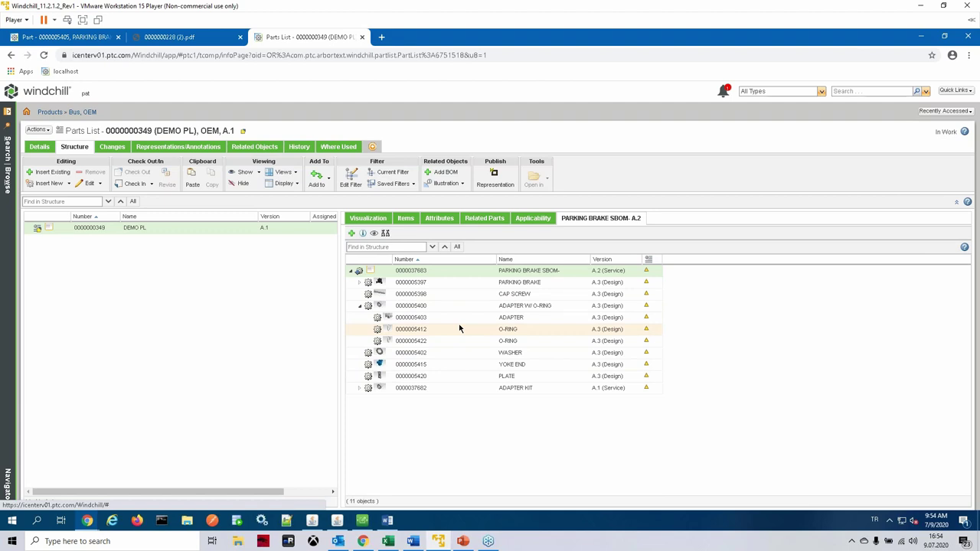
click(359, 283)
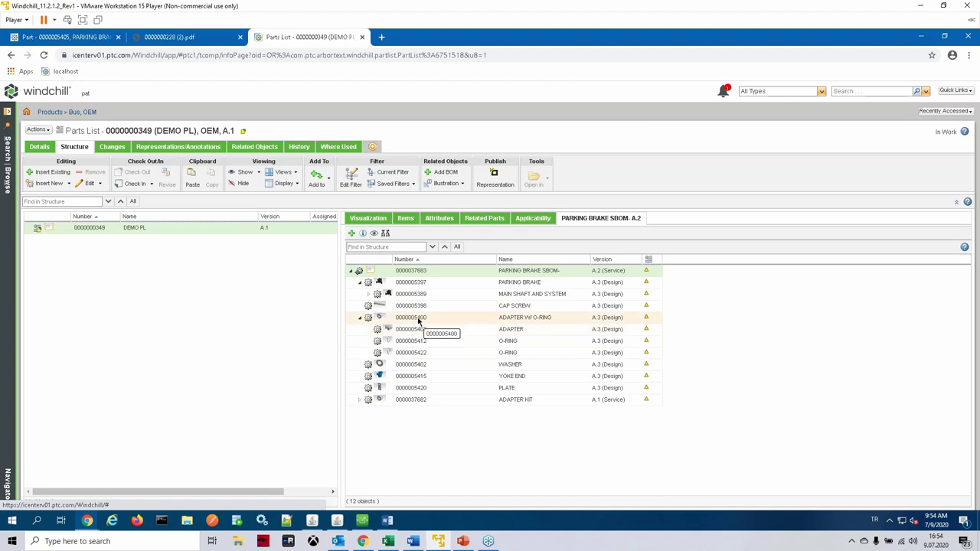
click(361, 400)
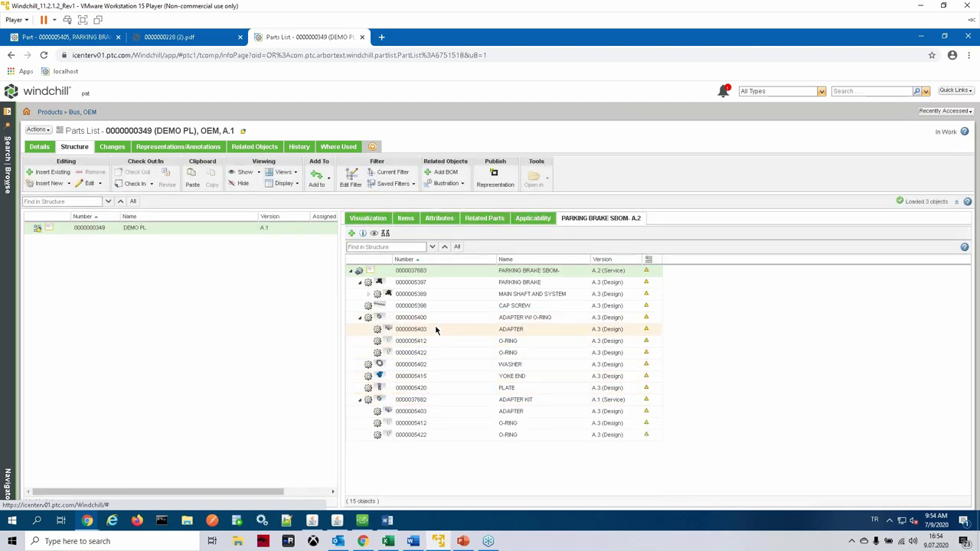
click(460, 318)
drag(429, 322, 212, 230)
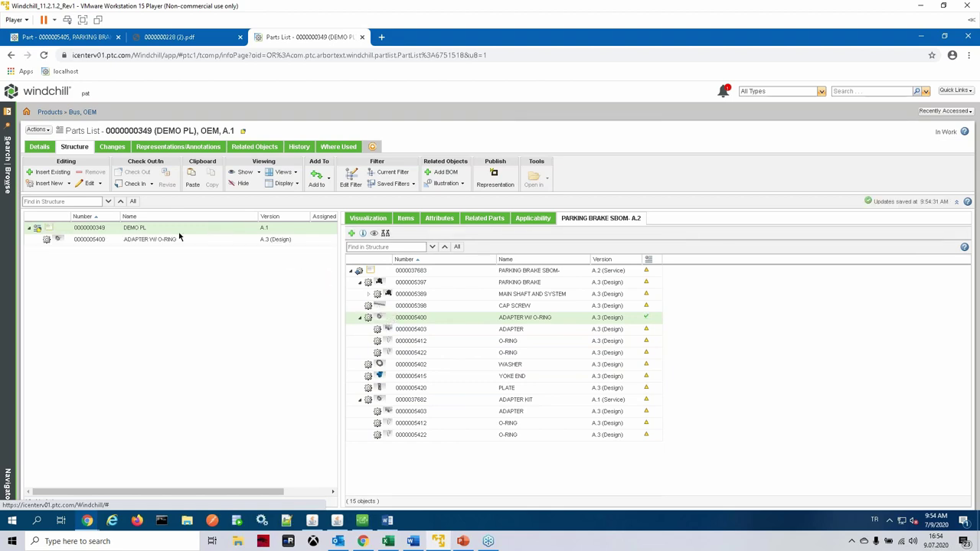
right_click(399, 331)
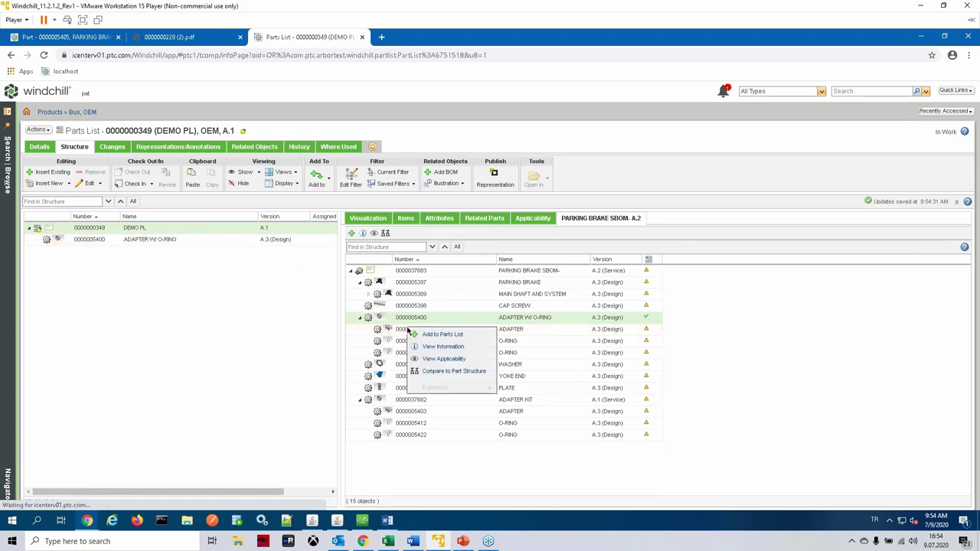
click(406, 334)
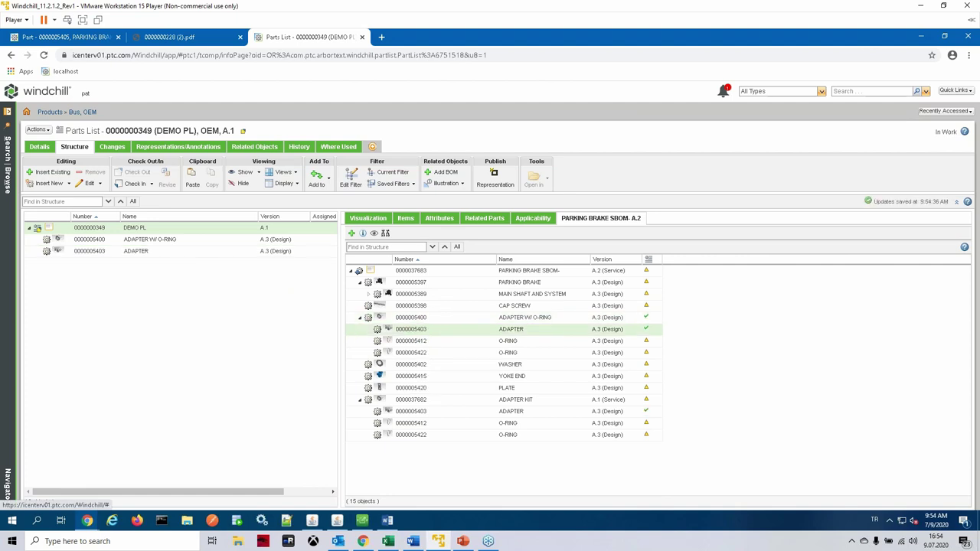
right_click(408, 352)
click(432, 353)
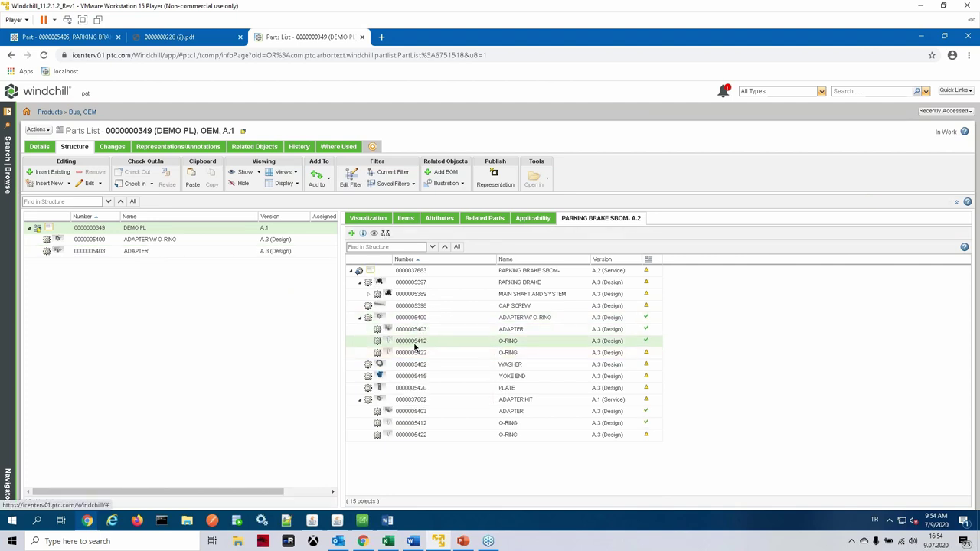
right_click(419, 353)
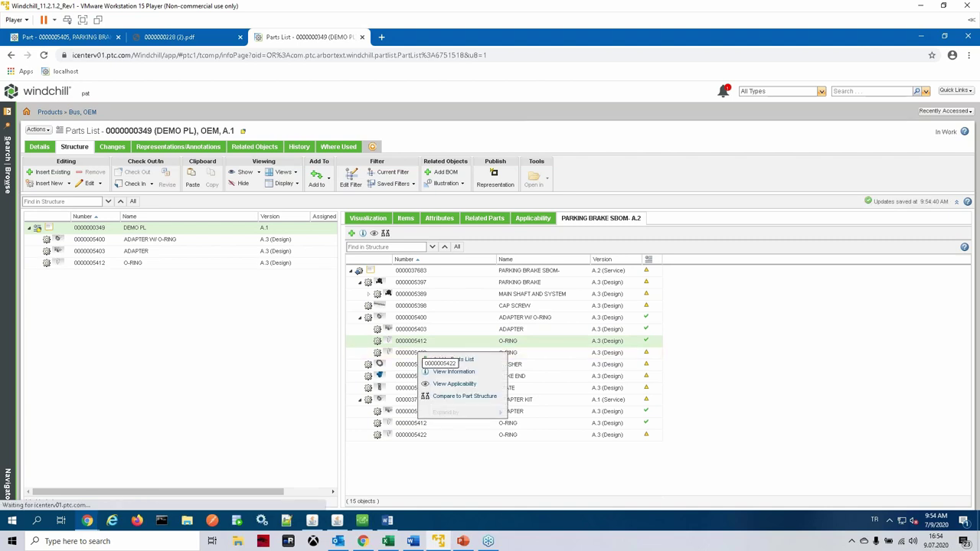
click(455, 360)
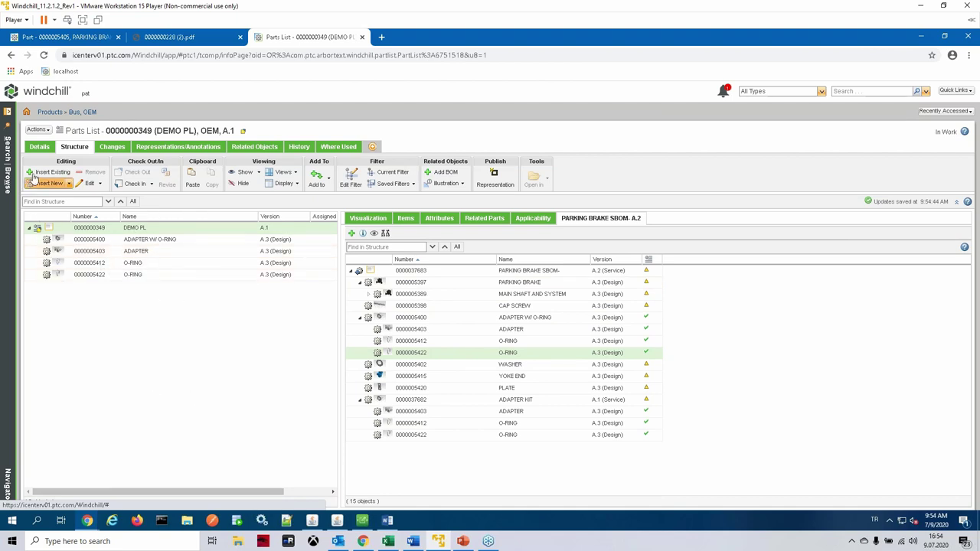
Step: Check in the DEMO PL parts list
right_click(79, 231)
mouse_move(109, 258)
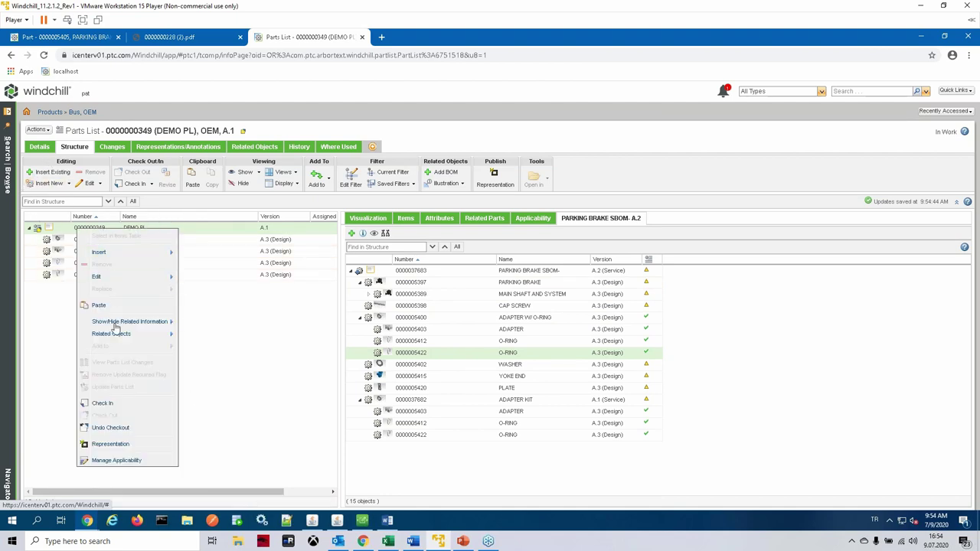
click(119, 404)
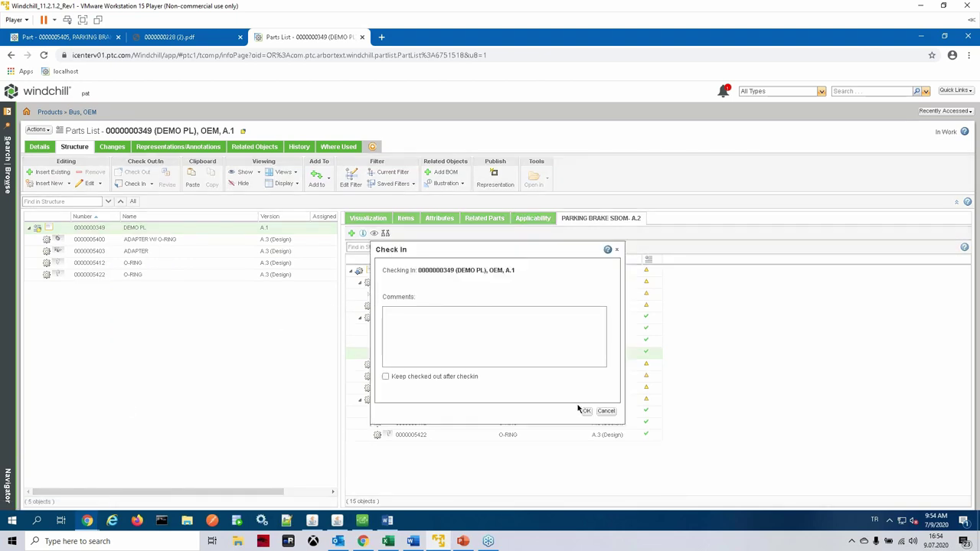
click(587, 412)
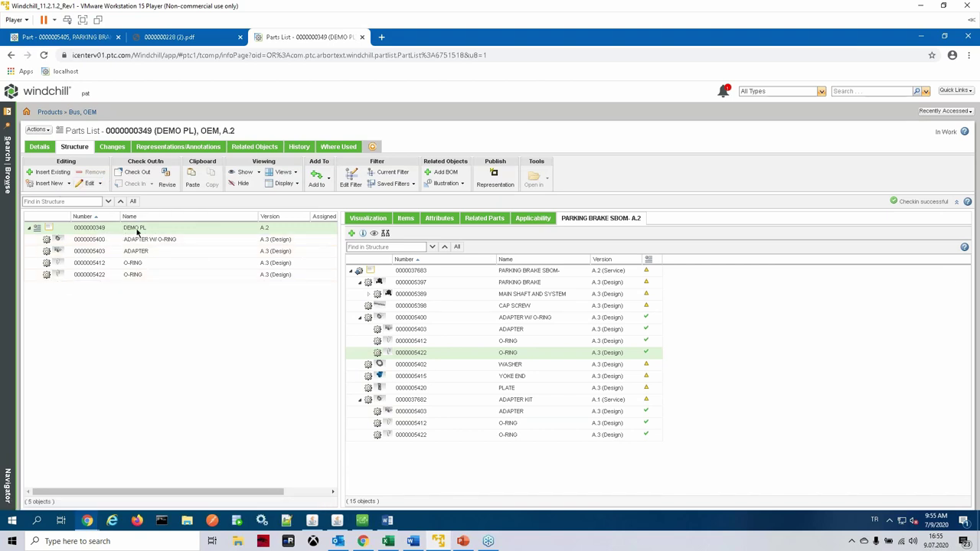
Step: Refresh the Representations/Annotations tab until the Structure and Published representations appear
click(179, 147)
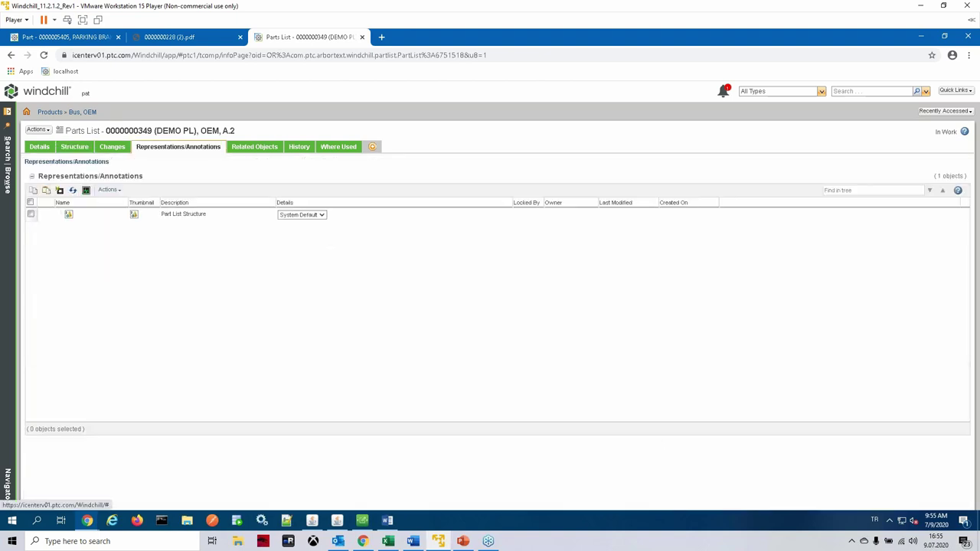
click(44, 57)
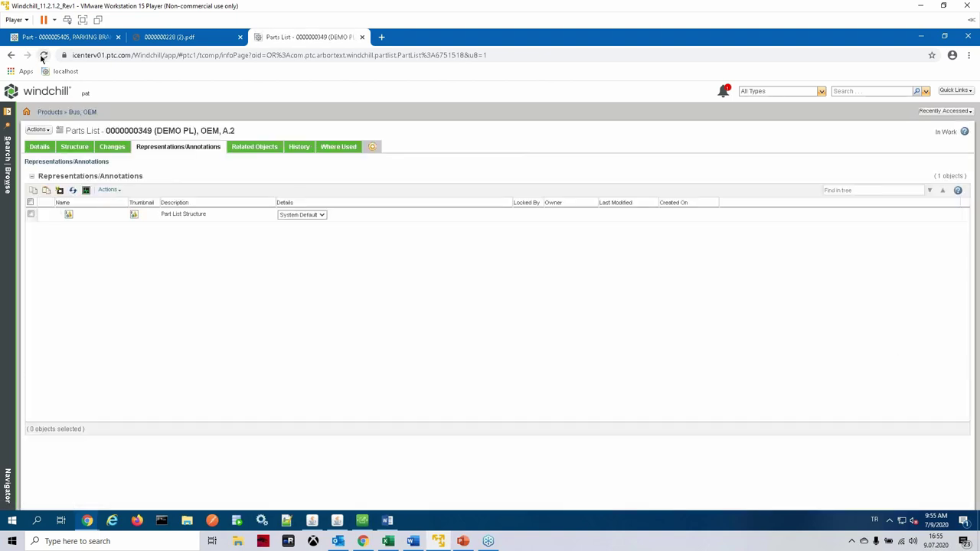
click(75, 151)
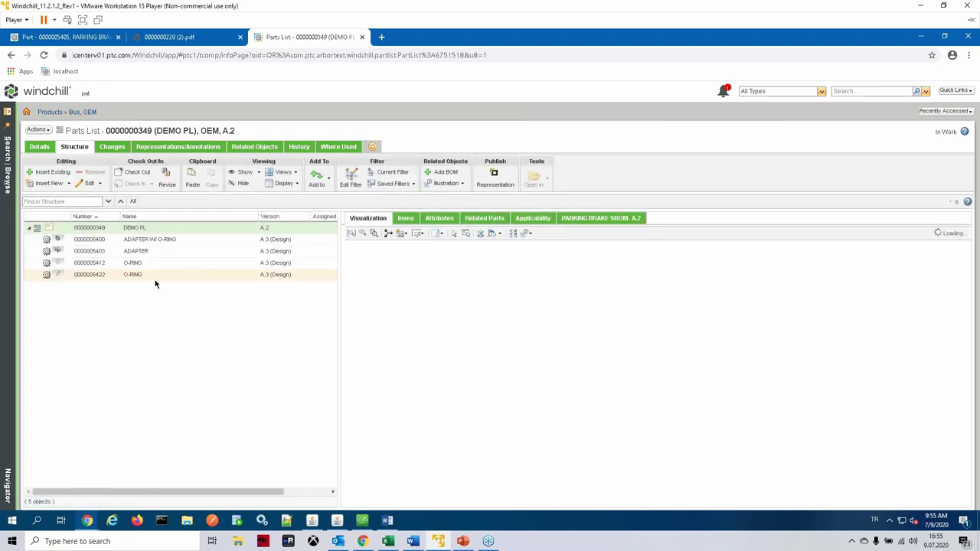
click(161, 148)
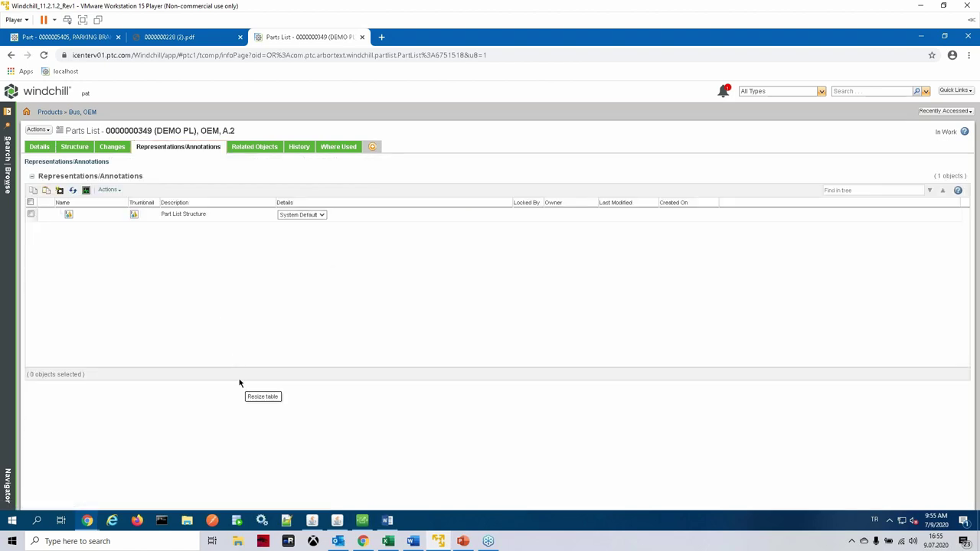
drag(239, 385, 259, 266)
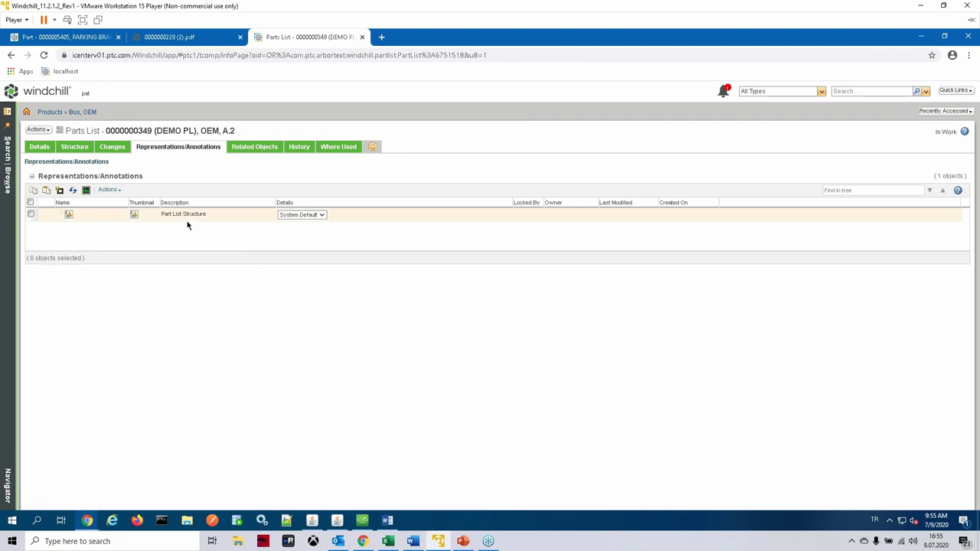
click(76, 149)
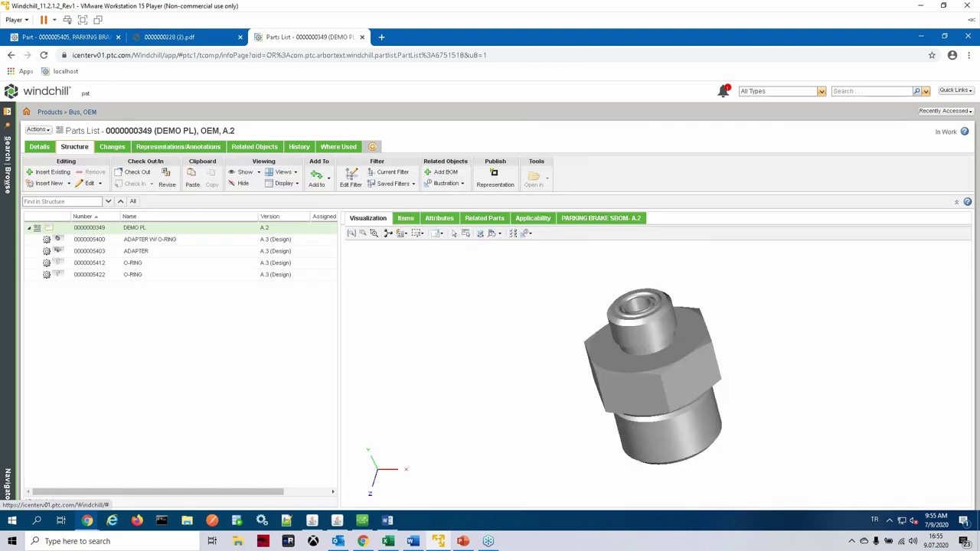
click(141, 147)
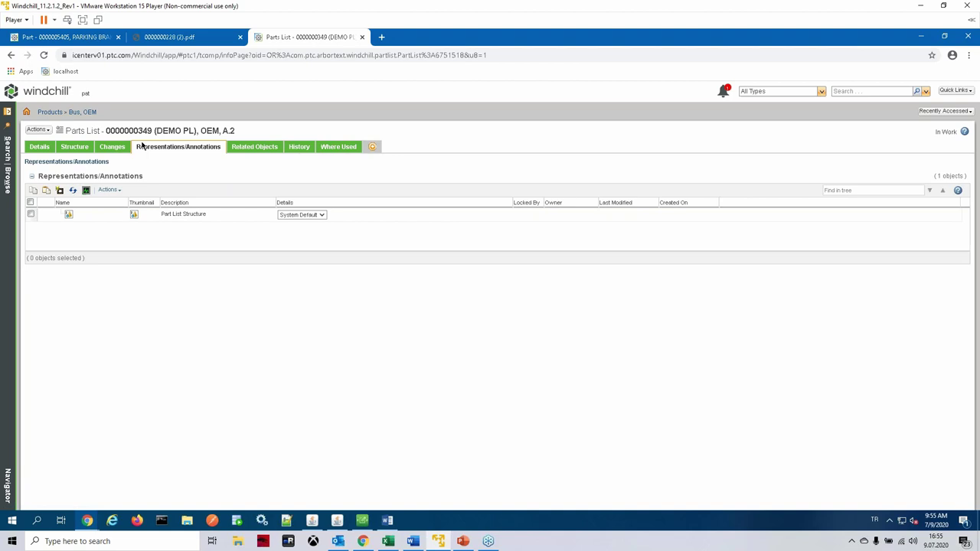
click(44, 56)
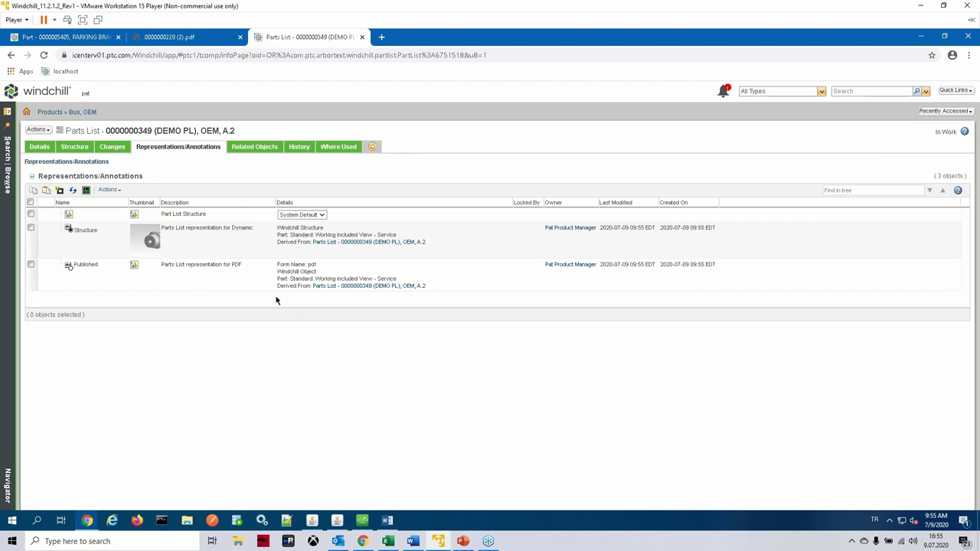
click(263, 149)
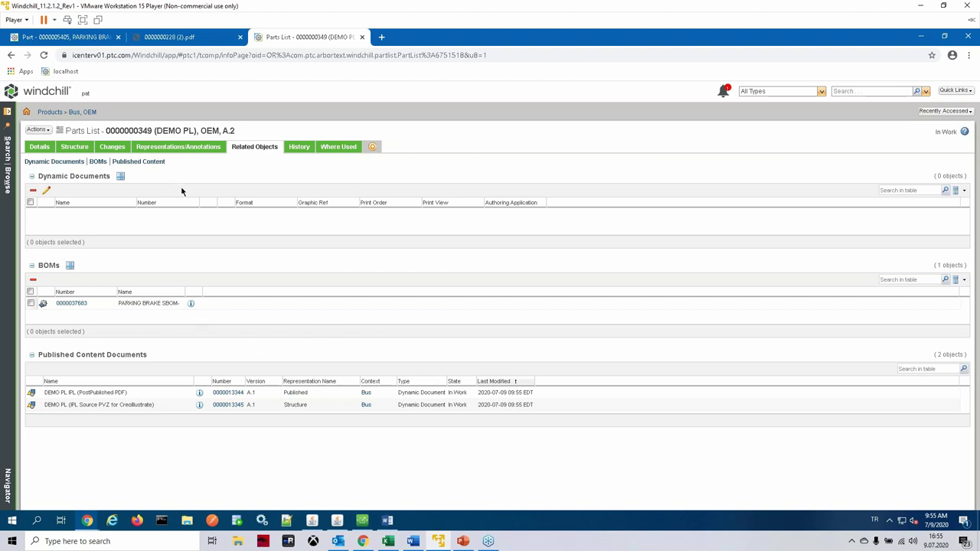
Step: Go back to DEMO PL's Structure tab with the adapter 3D model loaded
click(74, 146)
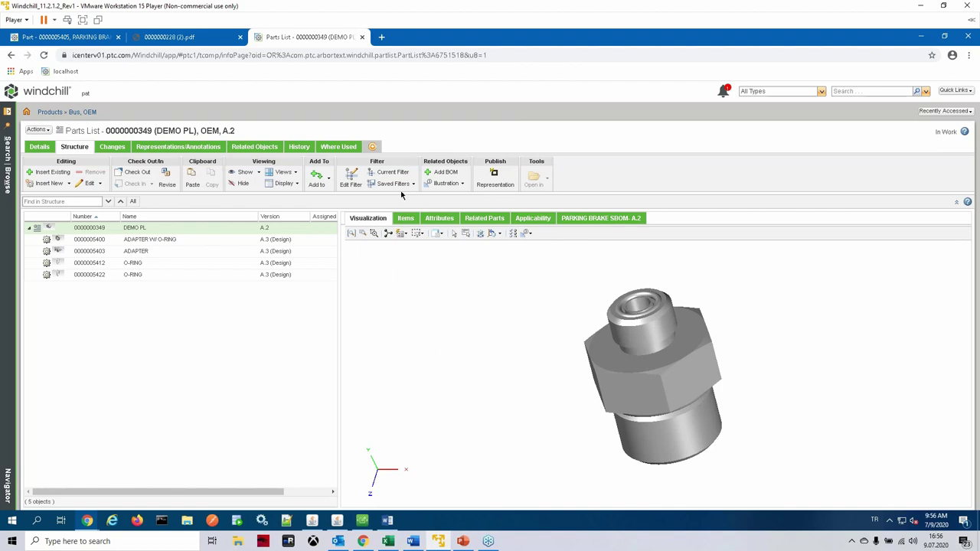
Step: Create a new illustration for DEMO PL named NEW ILLUSTRATION and advance to Set Filter
click(446, 184)
click(459, 208)
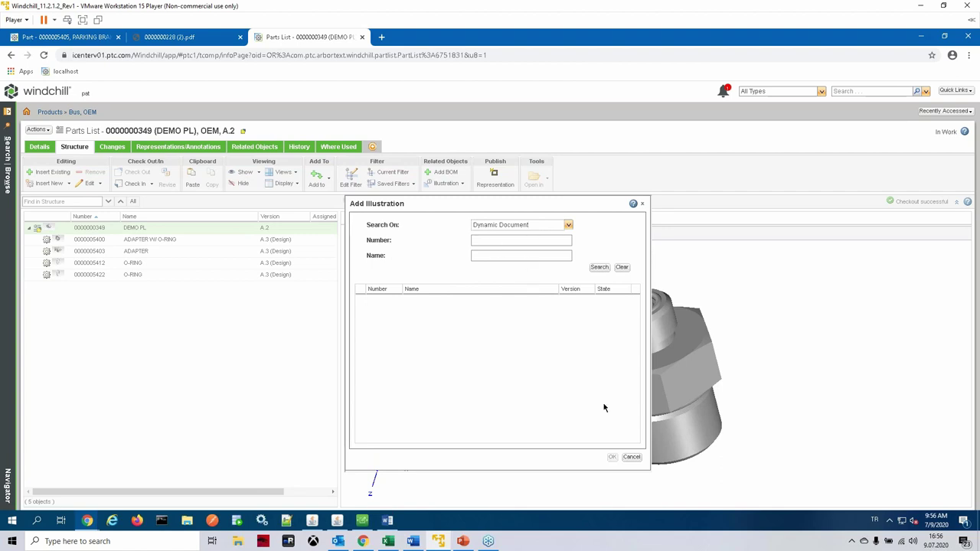
click(631, 457)
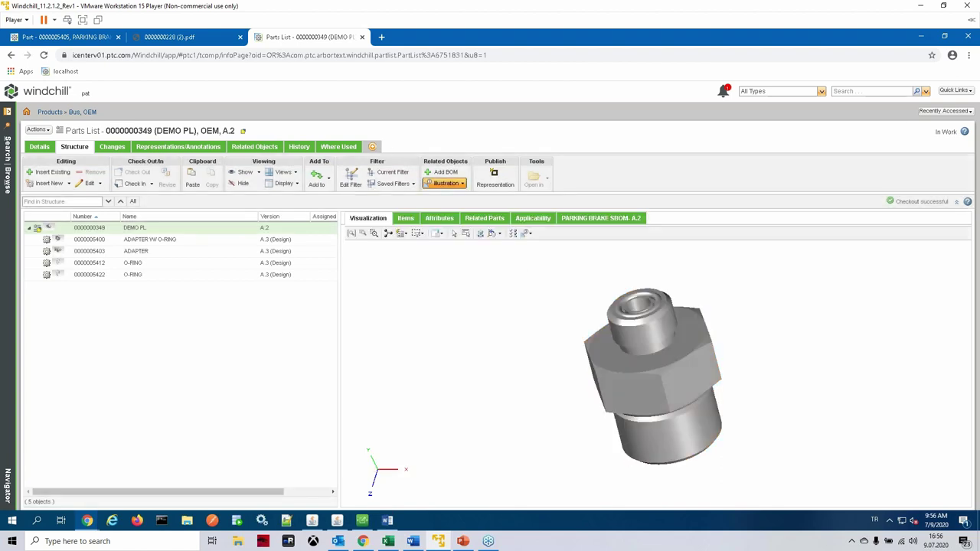
click(463, 185)
click(464, 213)
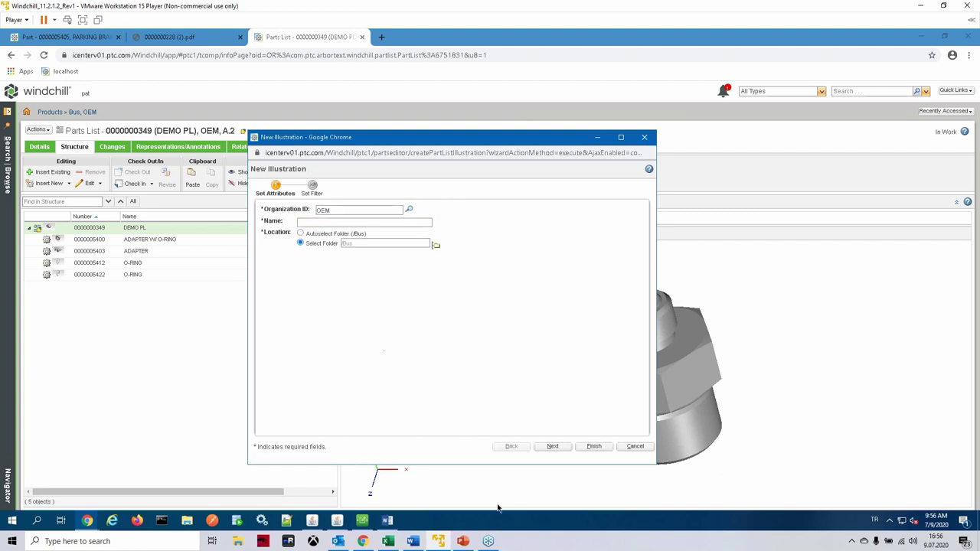
click(418, 221)
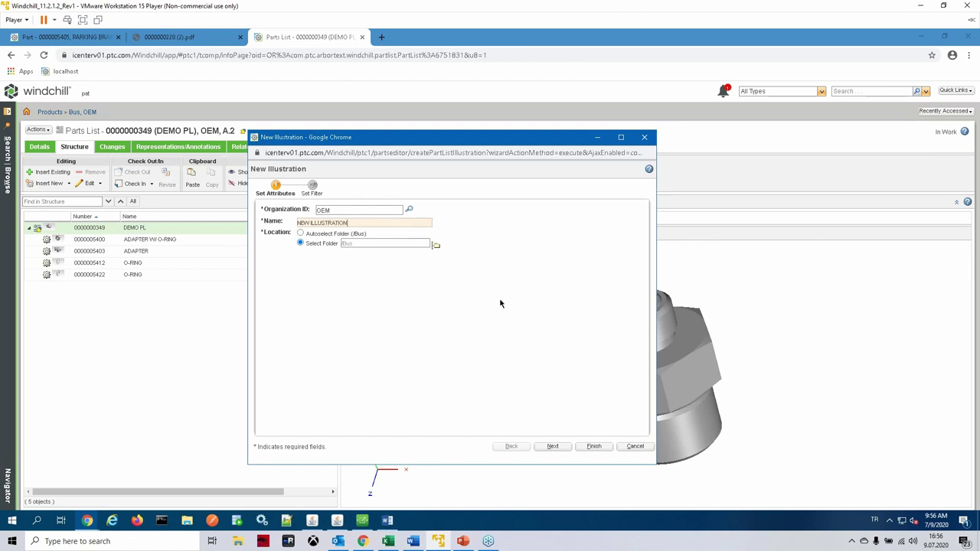
click(564, 451)
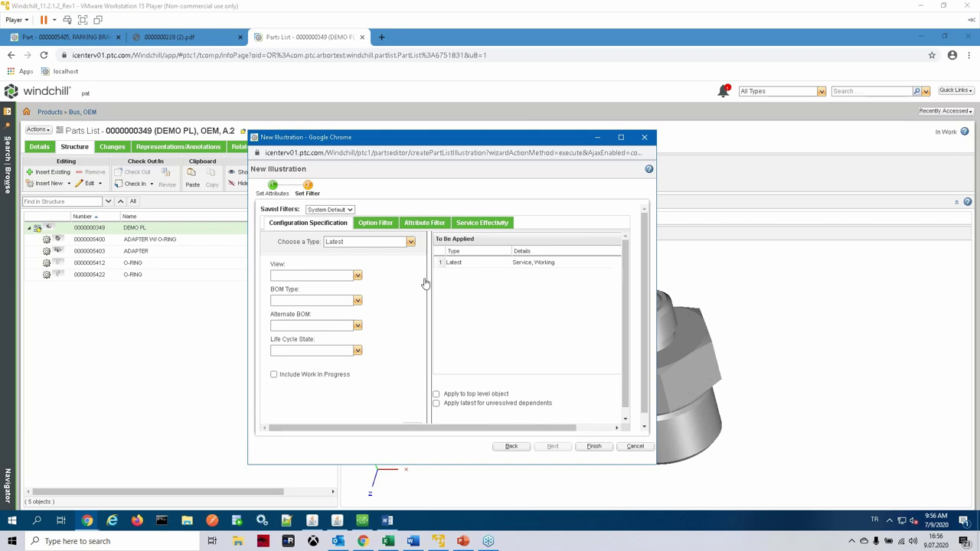
Step: Set the HFP option filter to HYDFSP, leaving the attribute filter without criteria
click(374, 223)
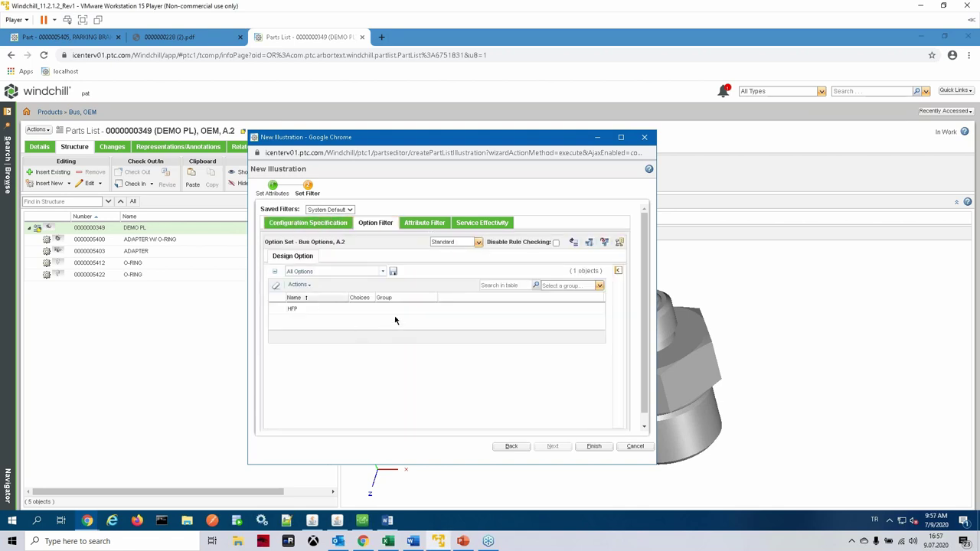
click(282, 314)
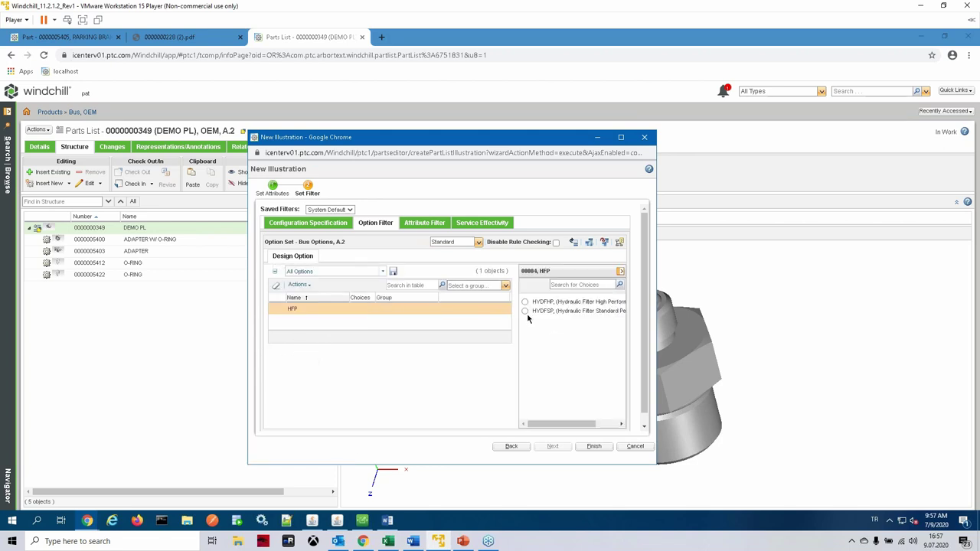
click(526, 312)
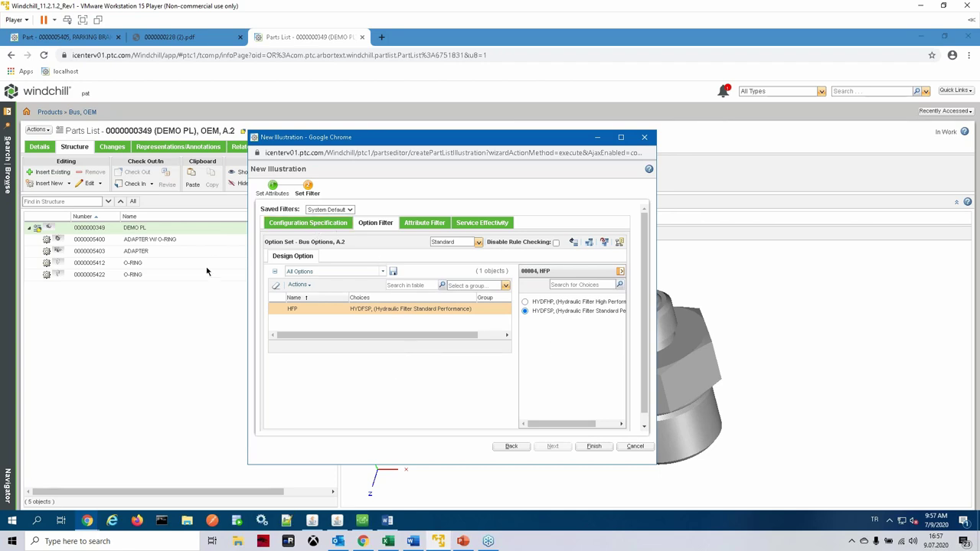
click(424, 223)
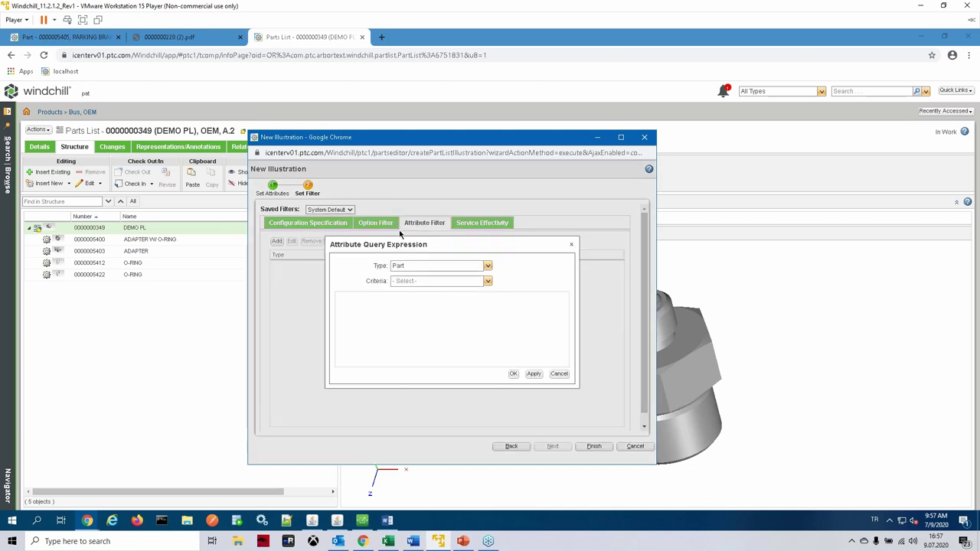
click(559, 374)
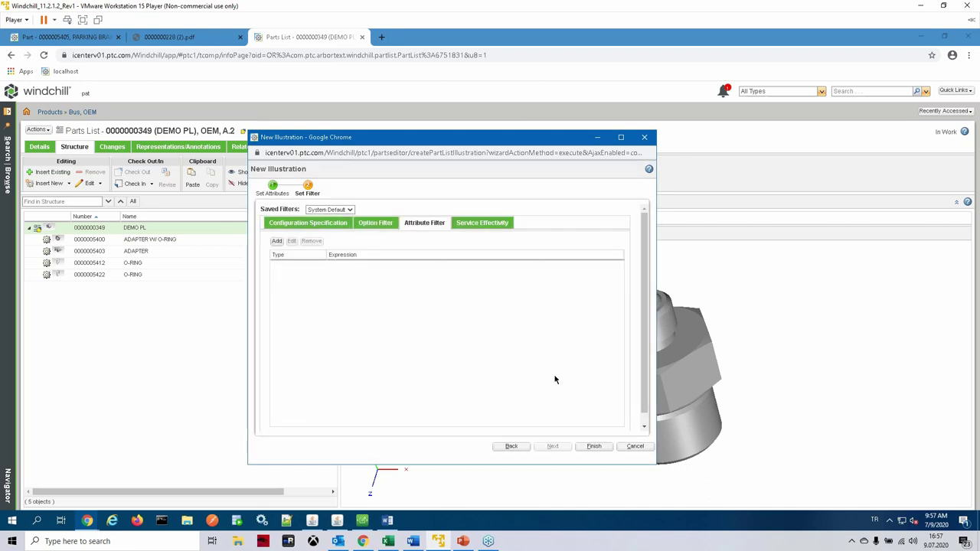
Step: Set the service effectivity type to Date and finish creating the illustration
click(494, 222)
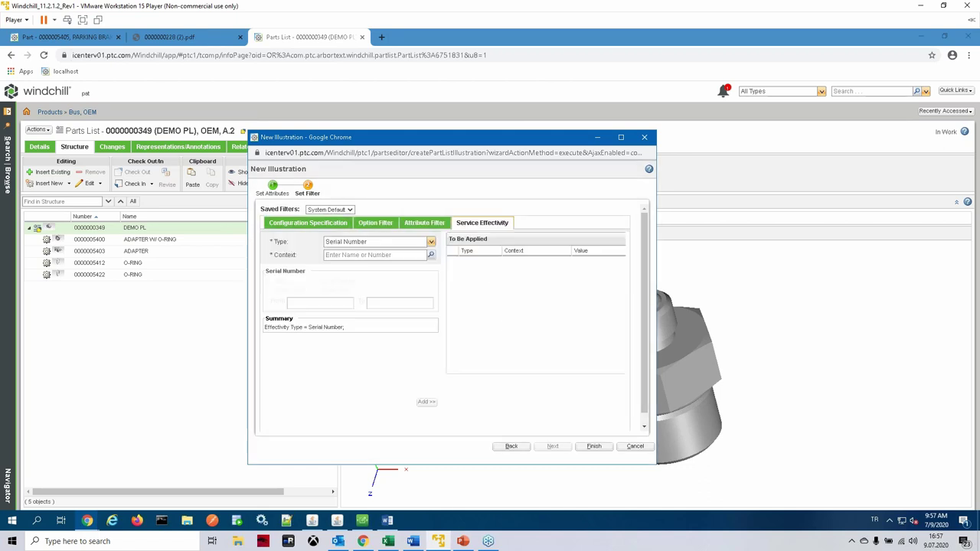
click(431, 242)
click(413, 254)
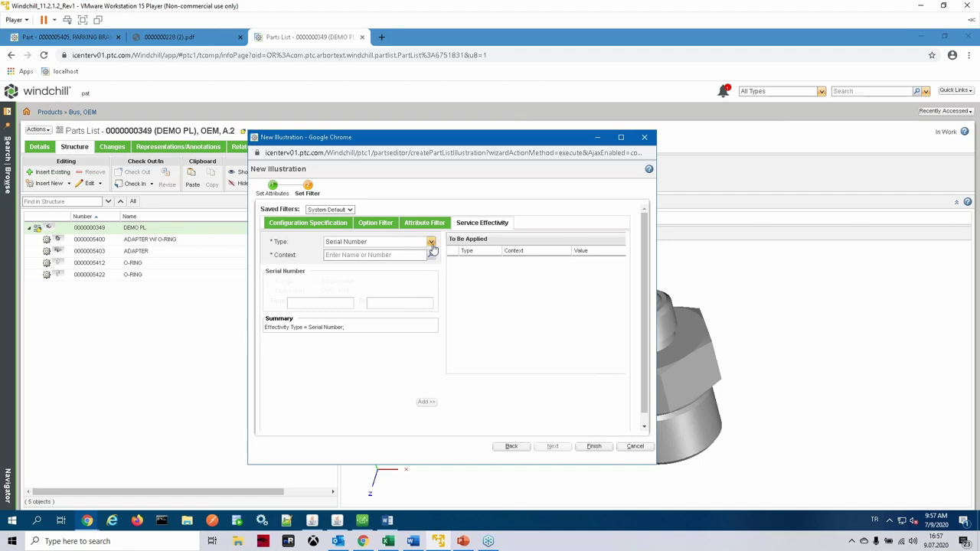
click(431, 242)
click(333, 264)
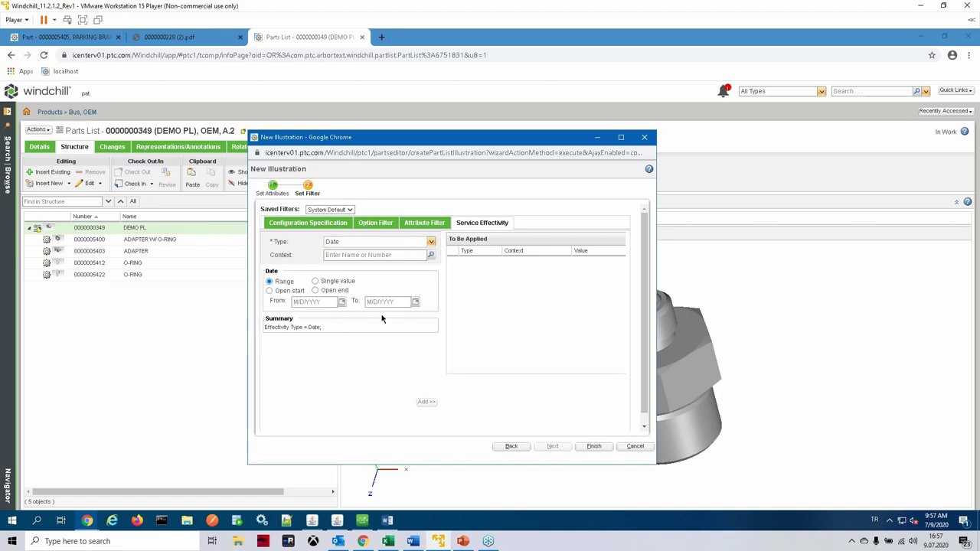
click(318, 223)
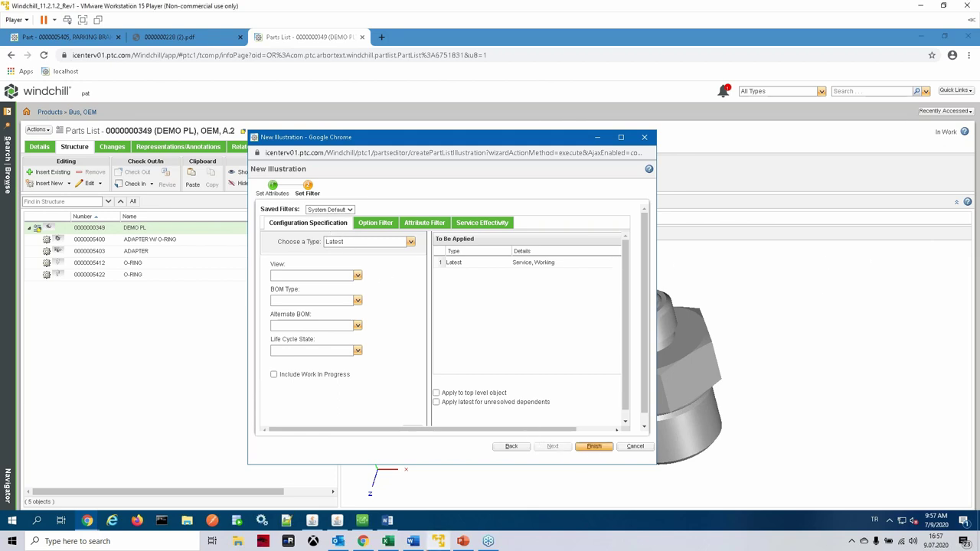
click(594, 446)
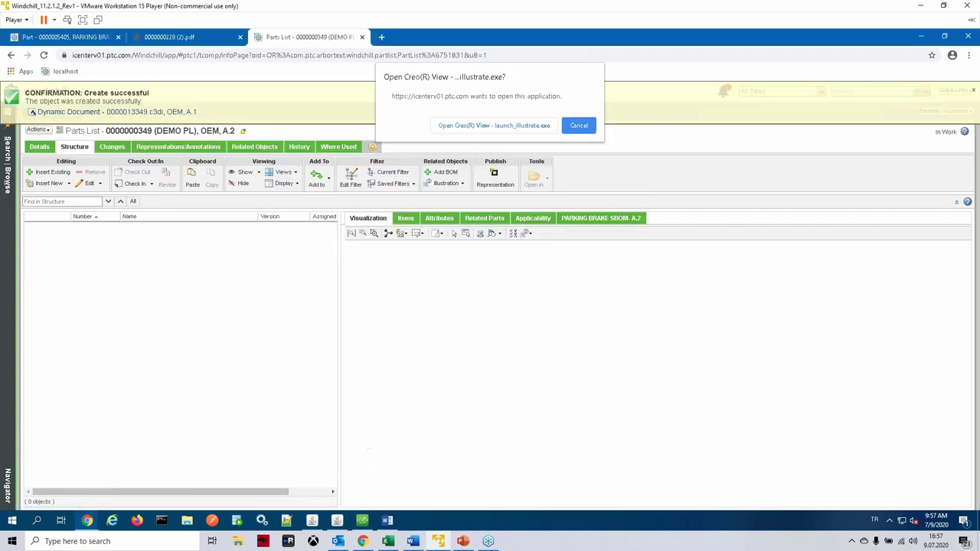
Step: Open the illustration in Creo View and sign in to Windchill with the user name and password
click(514, 127)
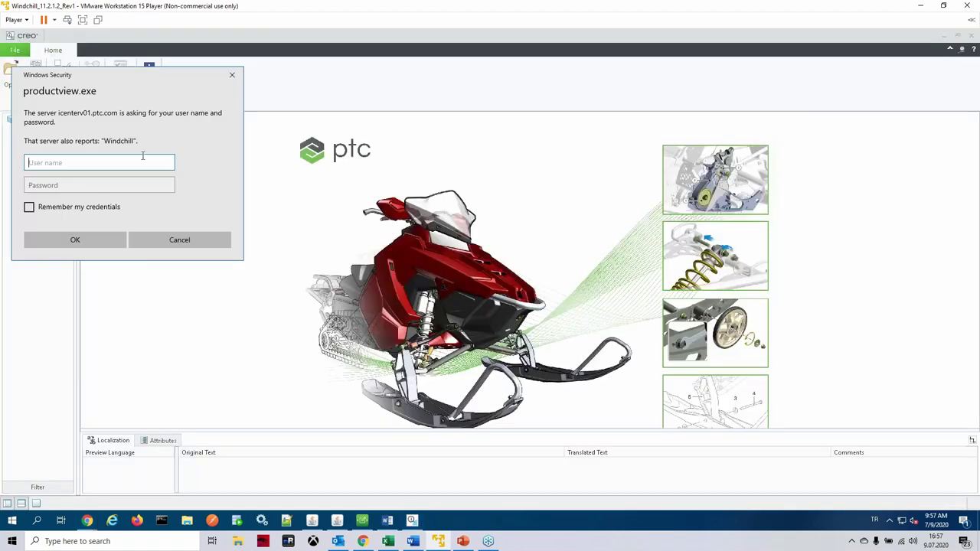
key(Tab)
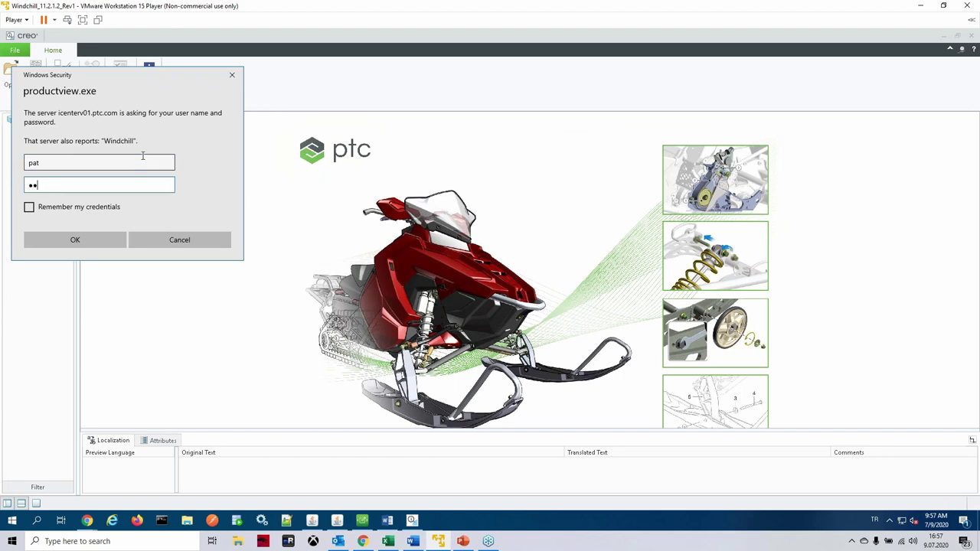
click(54, 240)
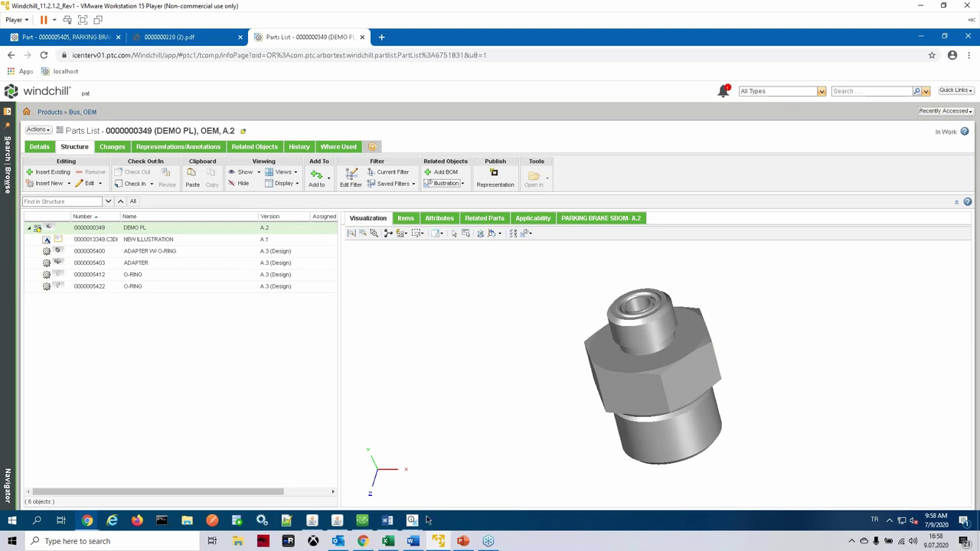
Step: Close the link-management dialog and switch to the Creo Illustrate window
mouse_move(412, 521)
click(465, 473)
click(489, 314)
click(418, 521)
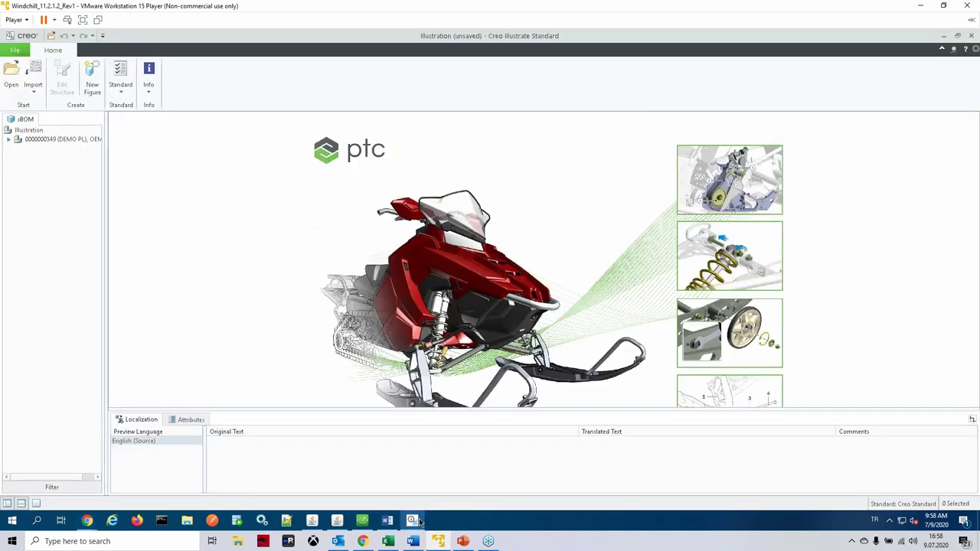
Step: Create Figure 1 from the Default view with the DEMO PL assembly selected
click(8, 140)
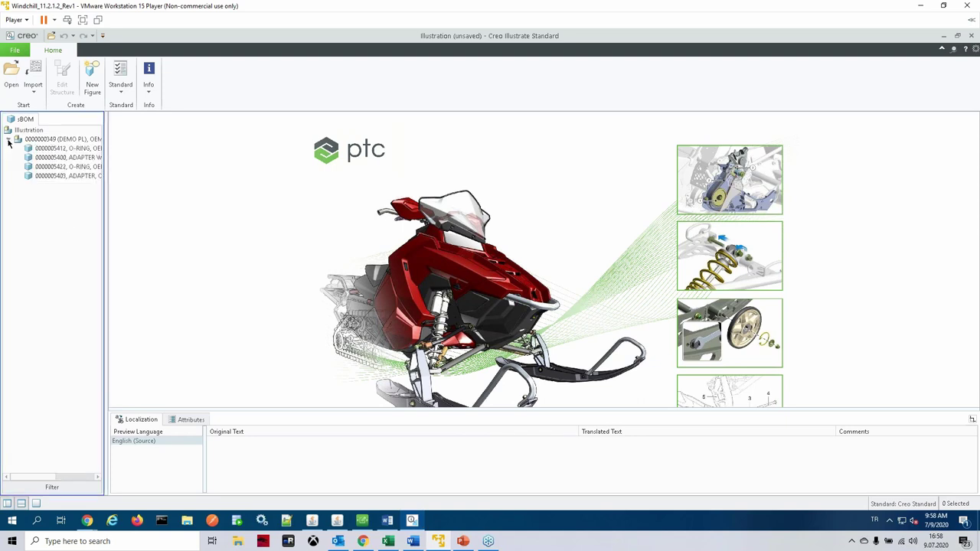
click(53, 149)
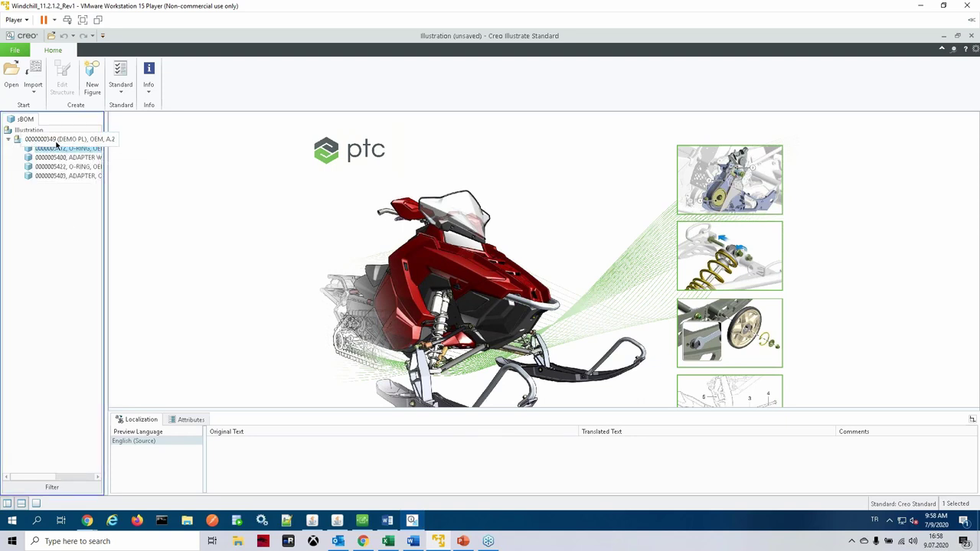
click(55, 141)
click(90, 84)
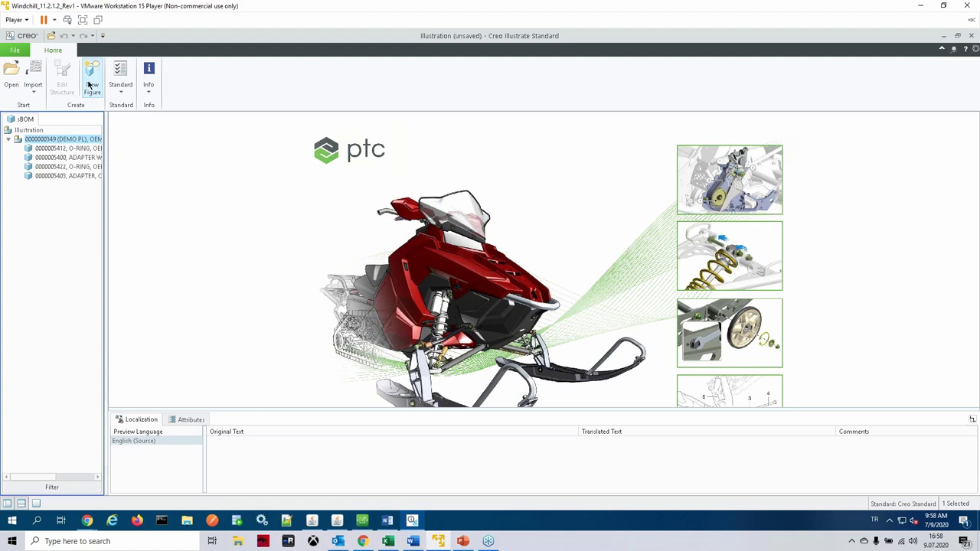
click(314, 141)
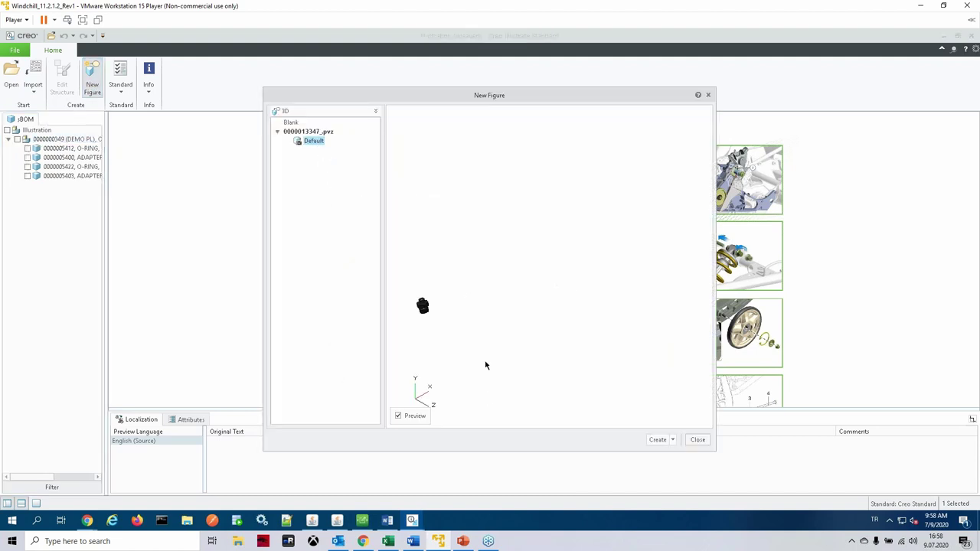
click(658, 441)
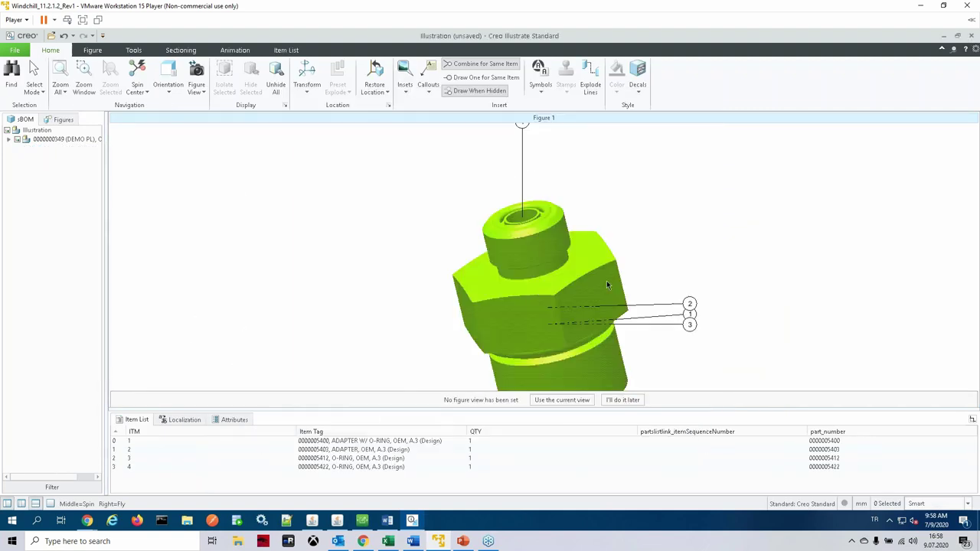
Step: Spin the adapter model and drag callouts 3, 1 and 2 off the part
scroll(607, 281, down, 2)
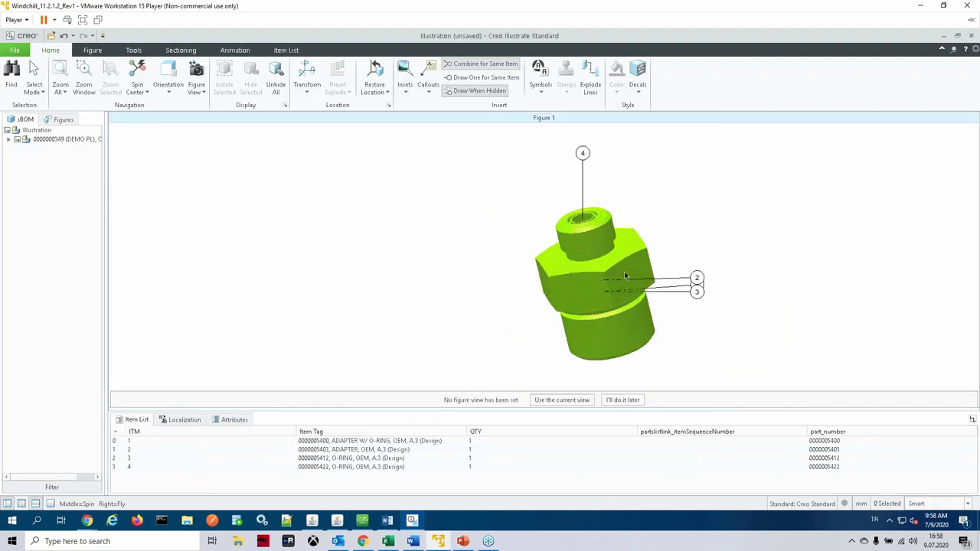
middle_drag(625, 275, 444, 271)
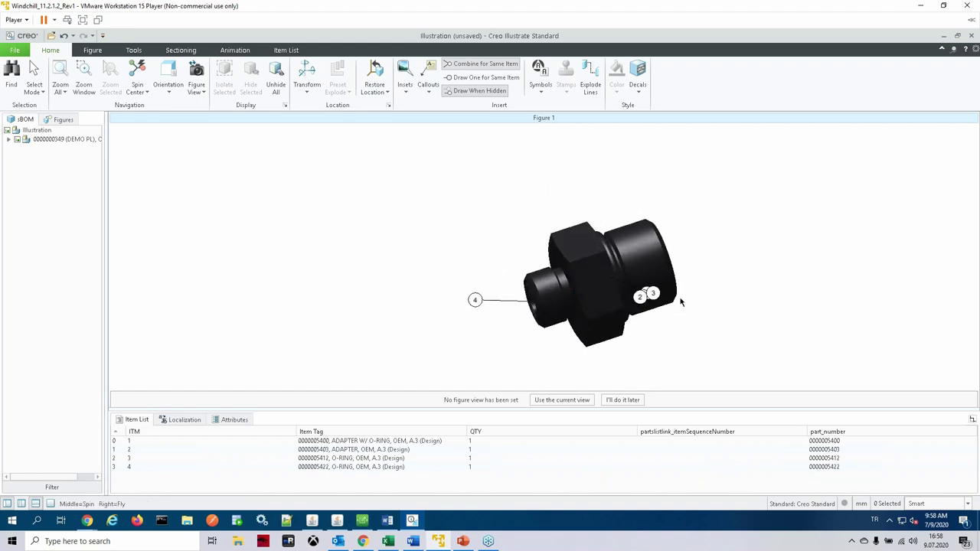
drag(654, 294, 605, 160)
drag(649, 295, 711, 150)
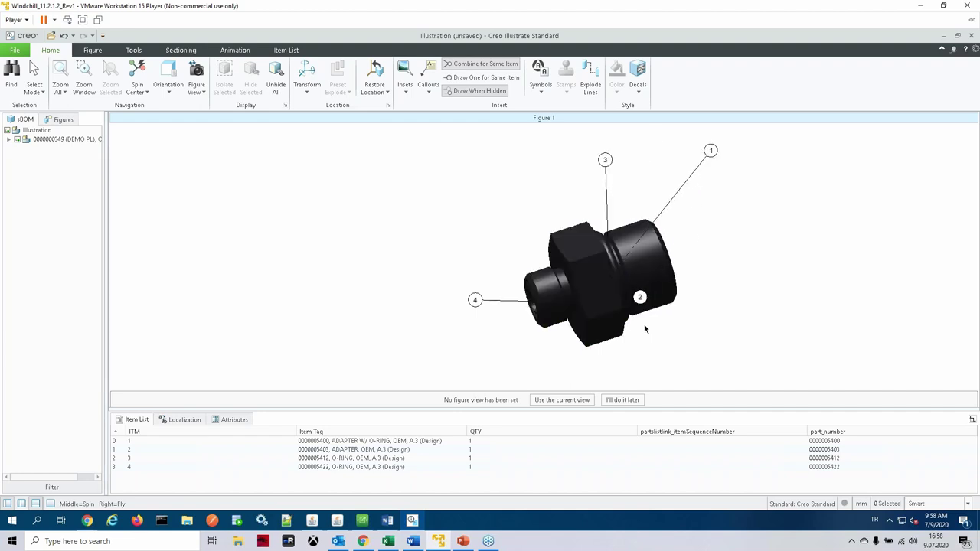
drag(641, 301, 576, 375)
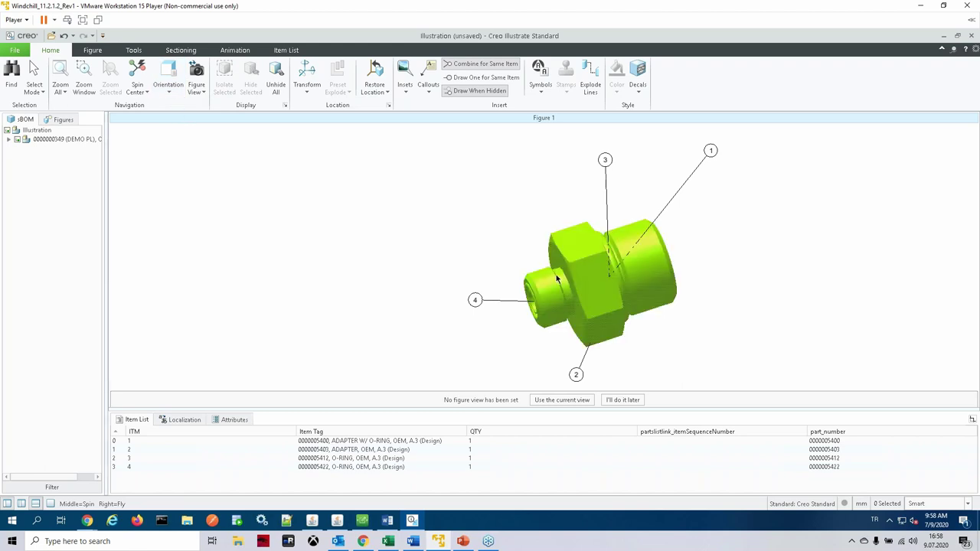
Step: Move the left adapter left and the right adapter right with the Transform dragger
click(555, 292)
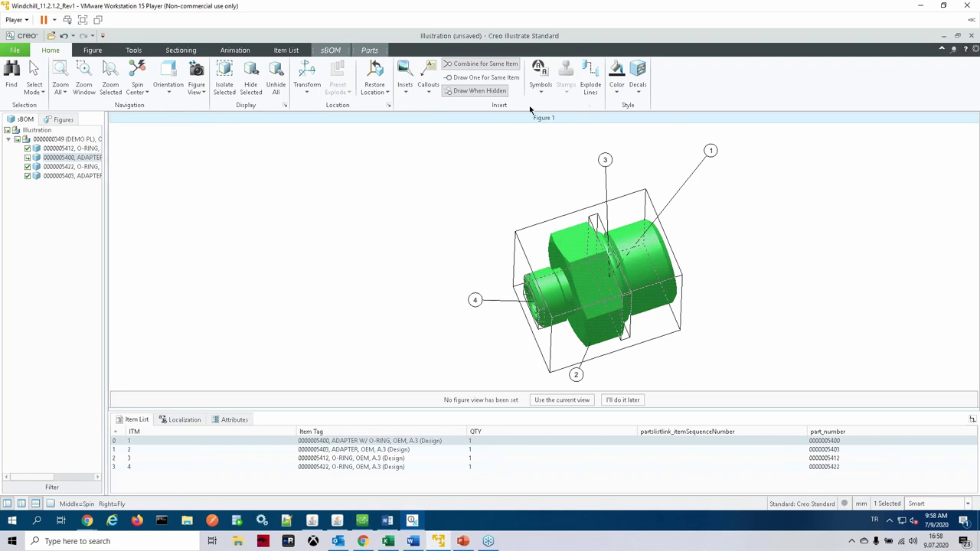
click(314, 85)
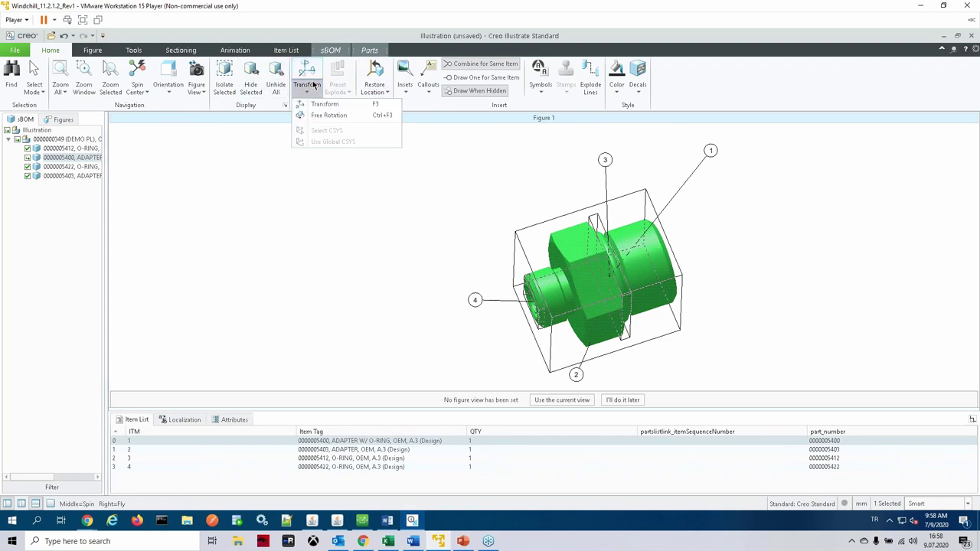
click(325, 104)
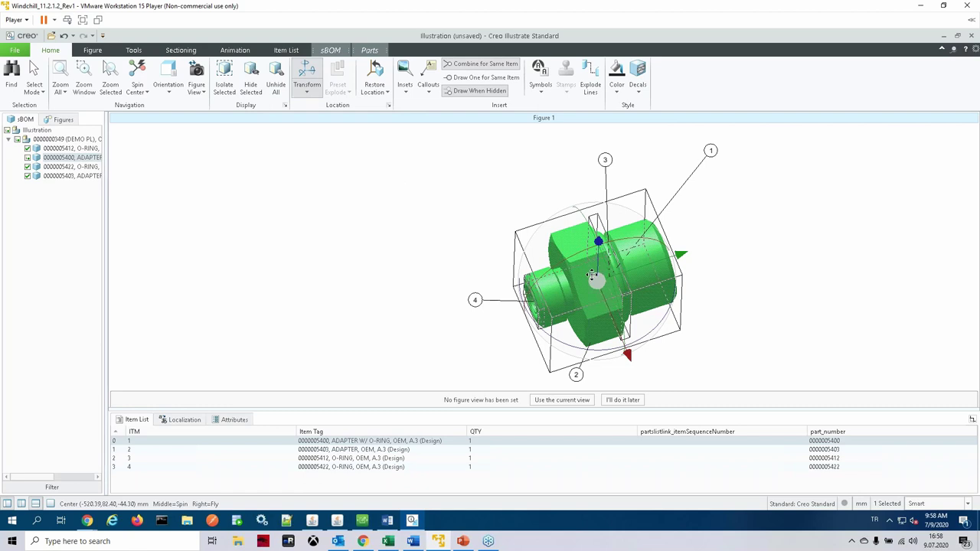
drag(598, 277, 331, 338)
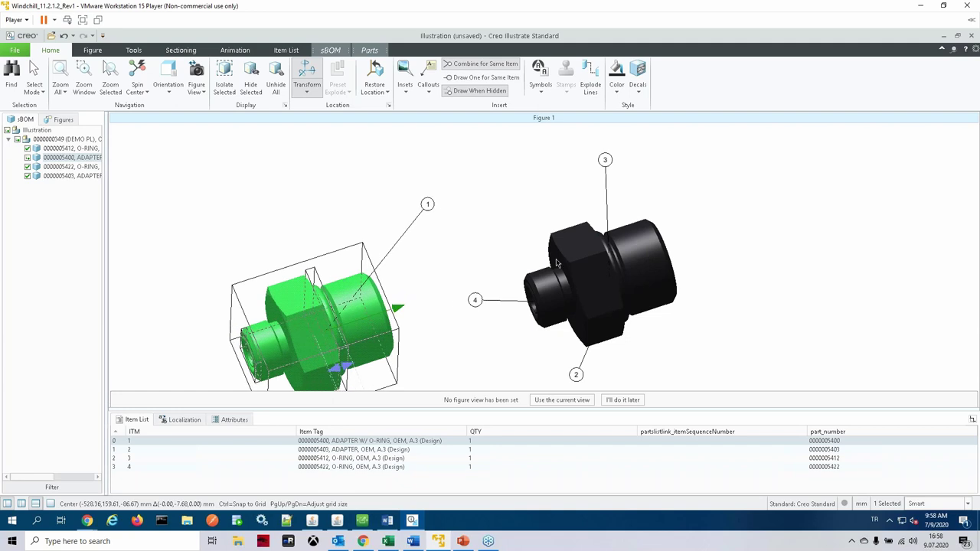
click(494, 241)
click(592, 274)
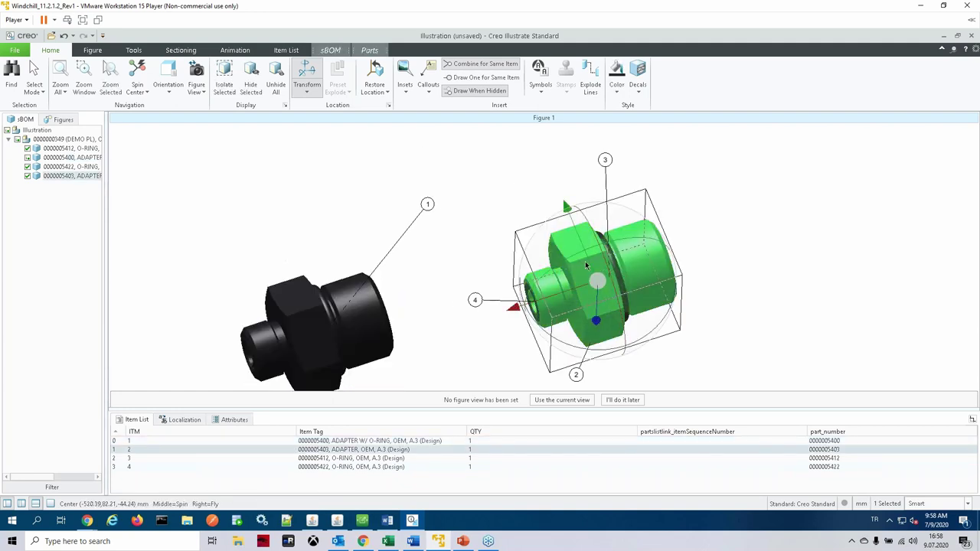
drag(515, 307, 594, 280)
drag(655, 253, 748, 231)
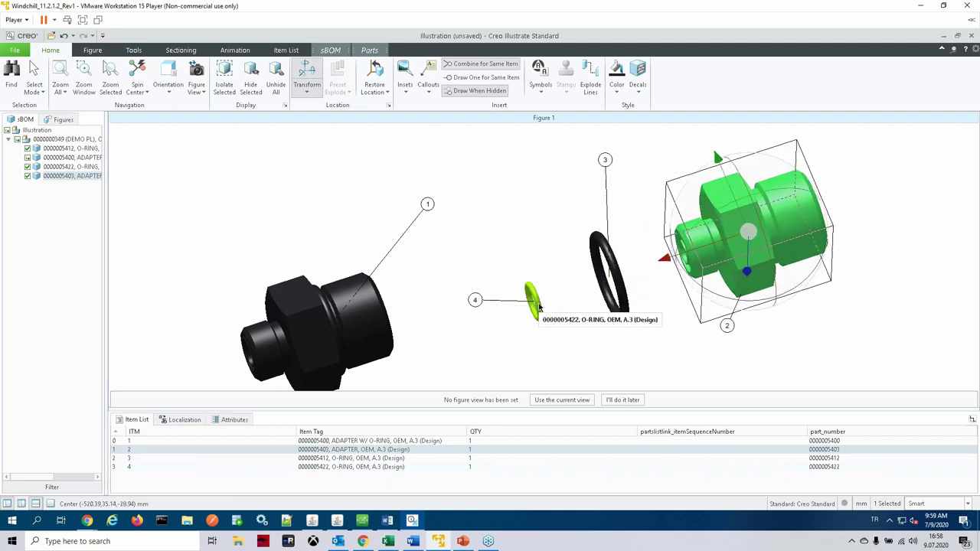
Step: Slide O-ring 4 and the large O-ring left along the assembly axis
click(540, 307)
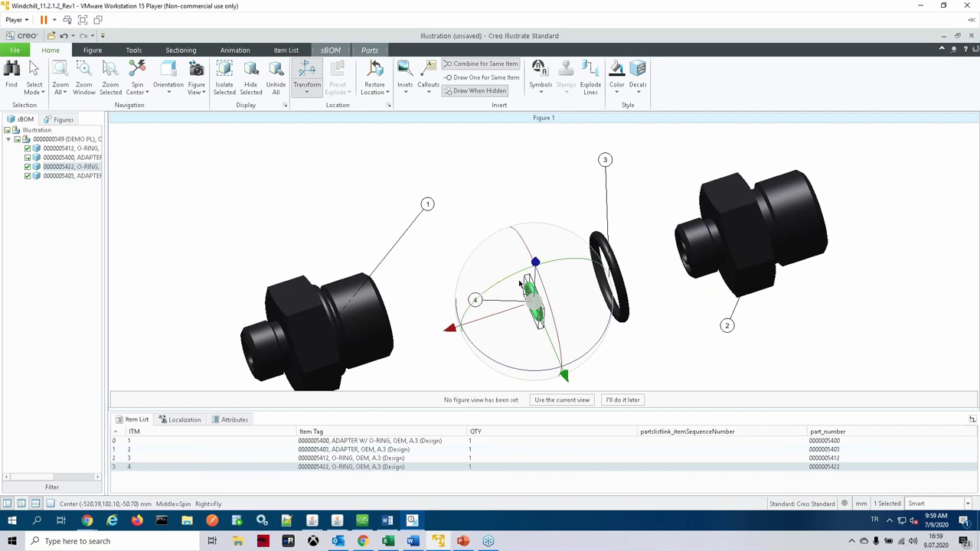
drag(485, 315, 429, 333)
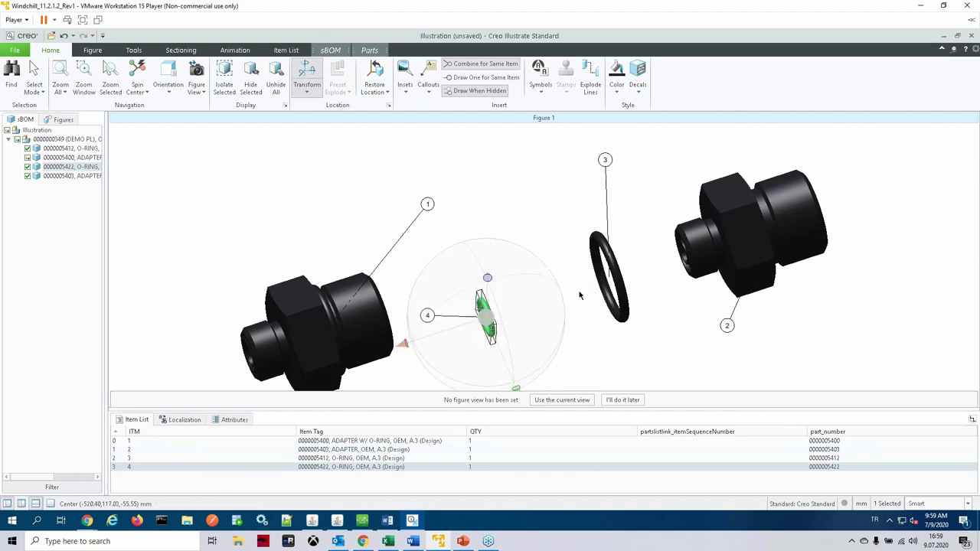
click(599, 231)
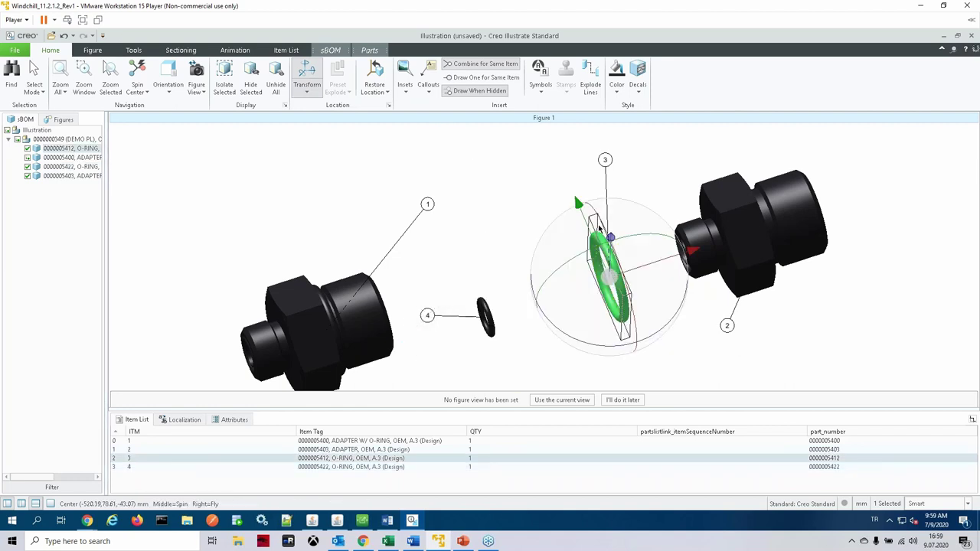
drag(654, 260, 586, 284)
click(602, 190)
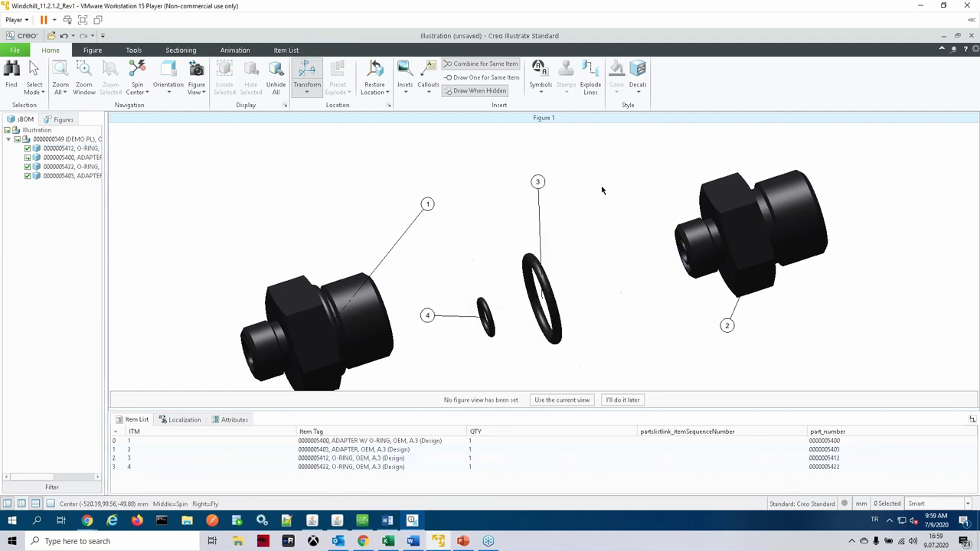
Step: Select the right adapter, both O-rings and the left adapter for an explode line
click(590, 81)
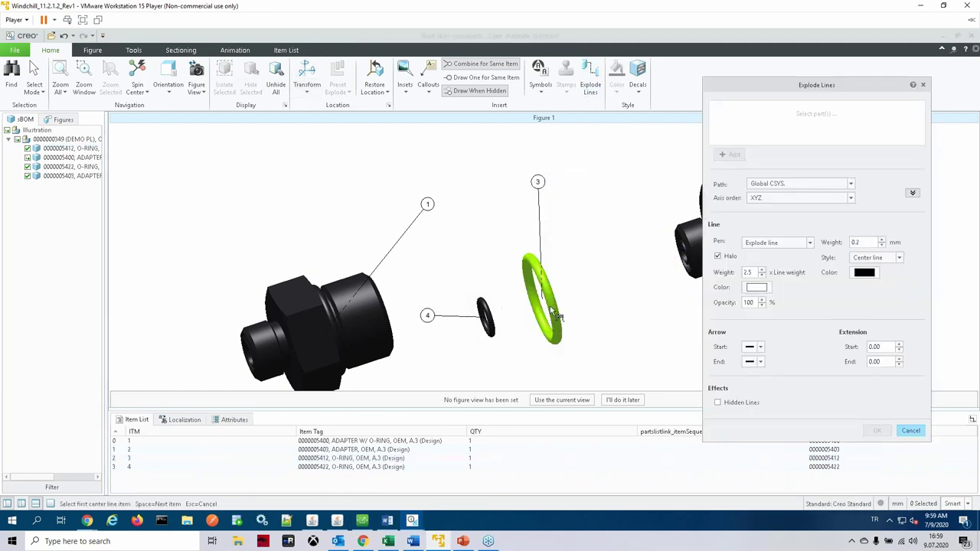
click(553, 314)
click(486, 318)
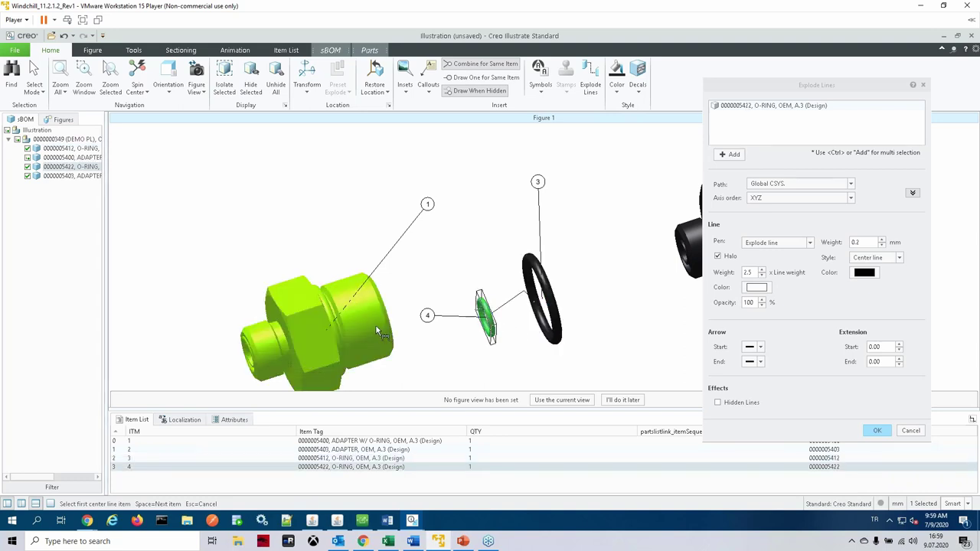
click(387, 321)
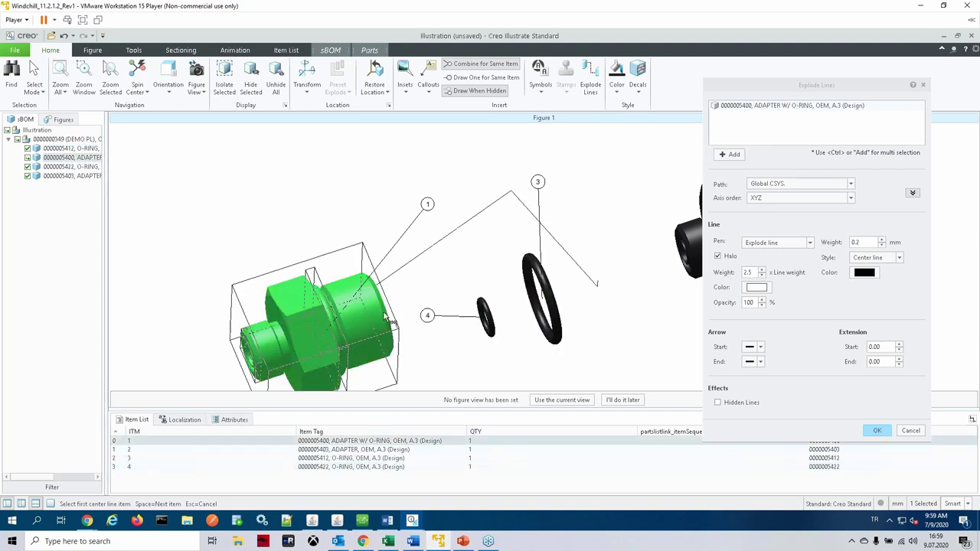
click(698, 246)
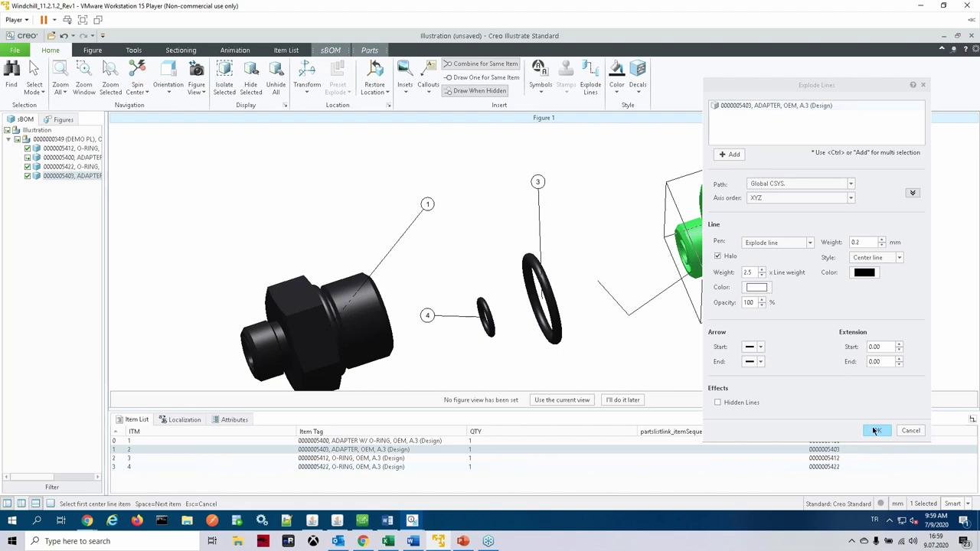
ctrl+click(551, 301)
ctrl+click(492, 325)
ctrl+click(804, 441)
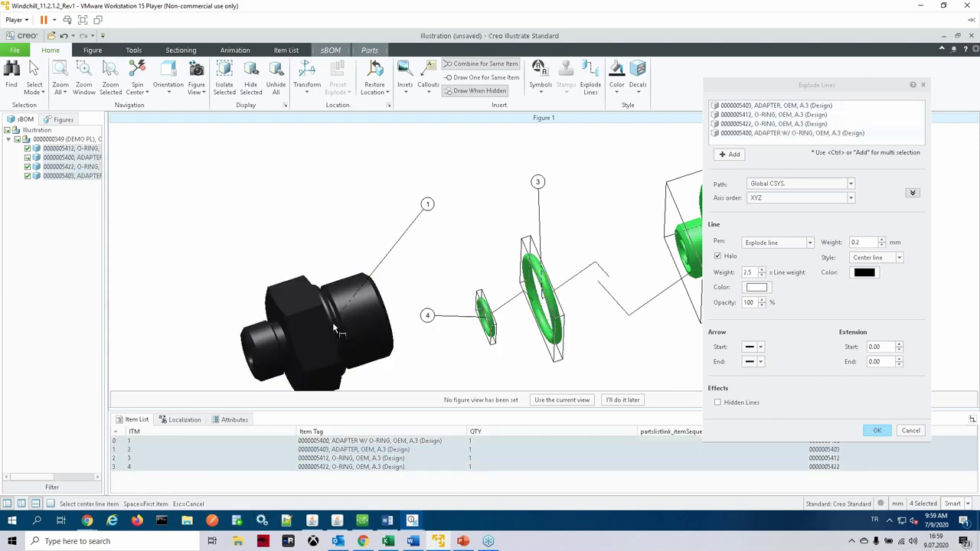
Step: Set the explode line path to Part's CSYS and create the lines
click(850, 185)
click(773, 212)
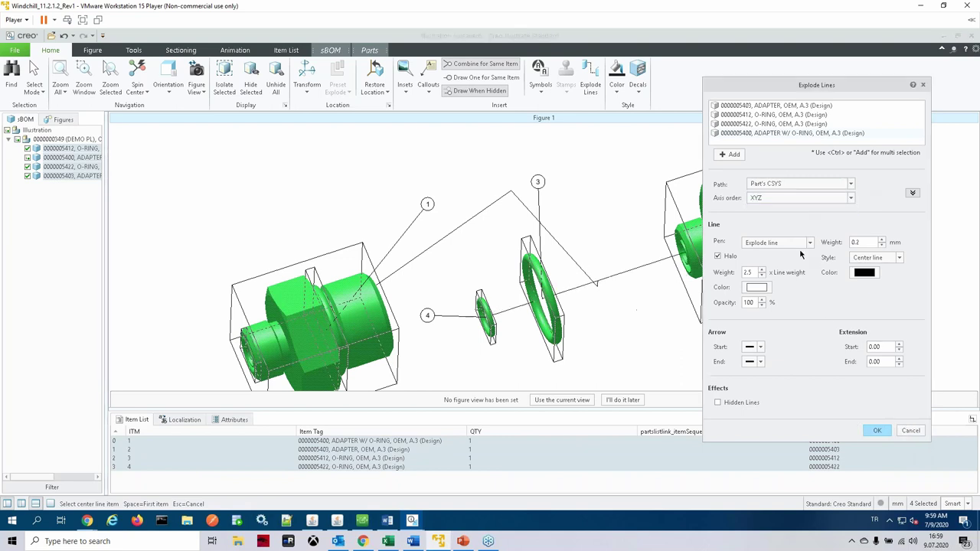
click(877, 431)
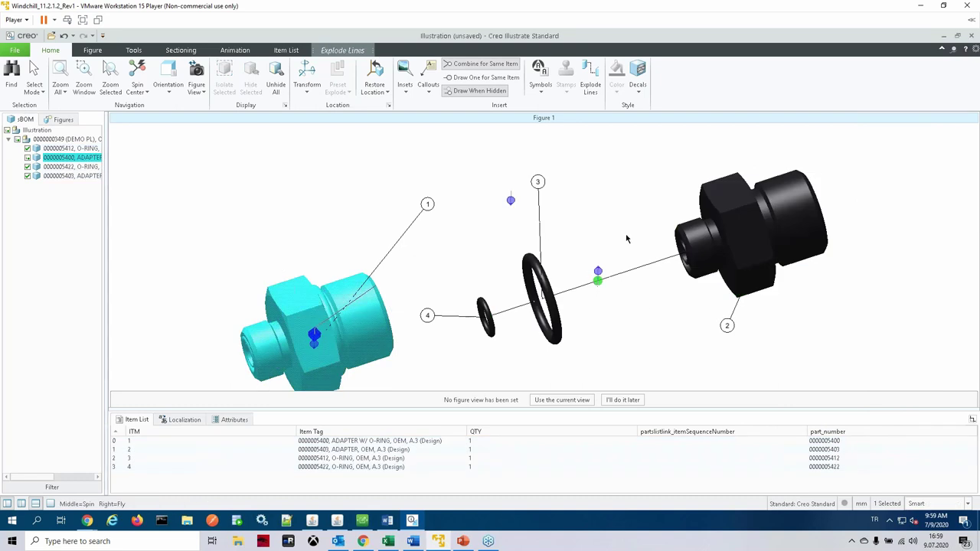
scroll(635, 280, down, 2)
scroll(611, 332, up, 2)
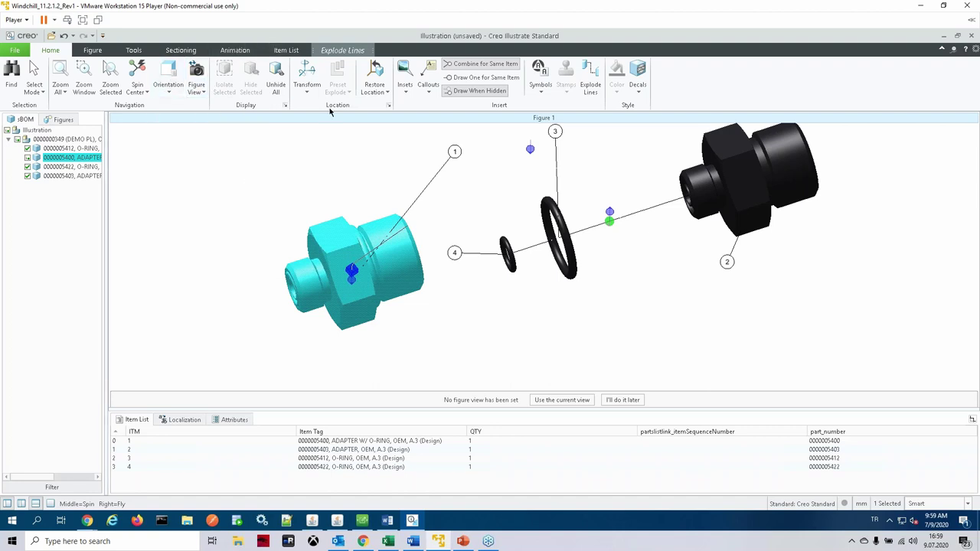
scroll(528, 180, down, 2)
scroll(565, 208, up, 1)
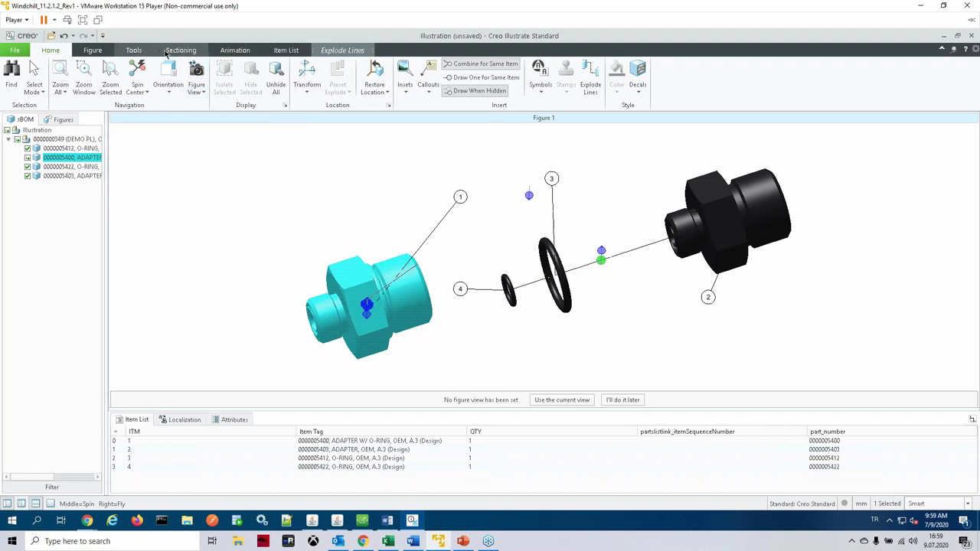
Step: Try the shaded illustration render mode, then revert to plain shaded
click(171, 53)
click(96, 51)
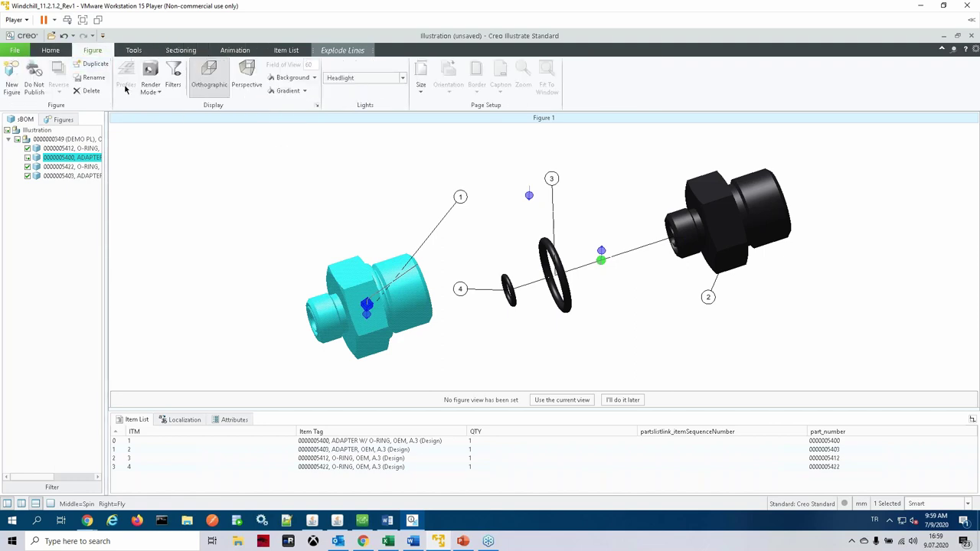
click(151, 86)
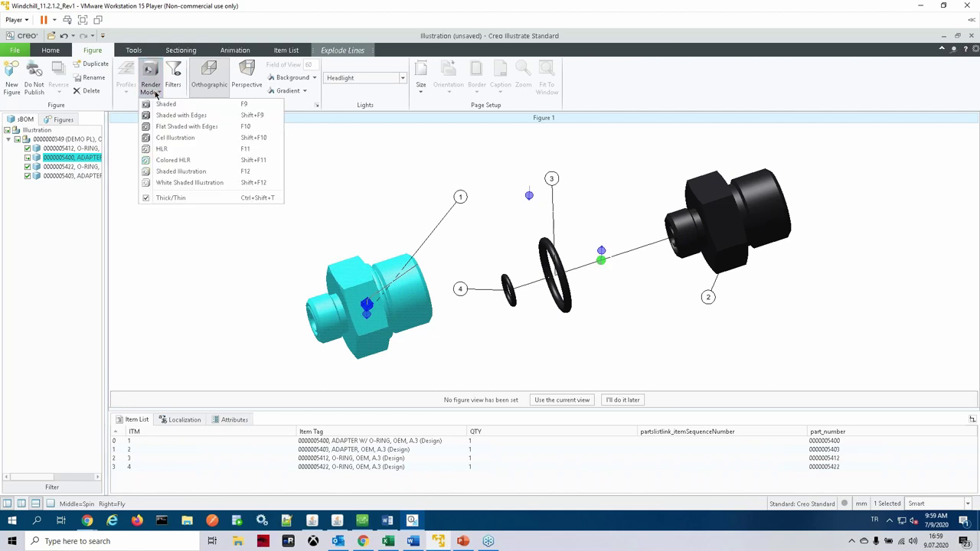
click(188, 174)
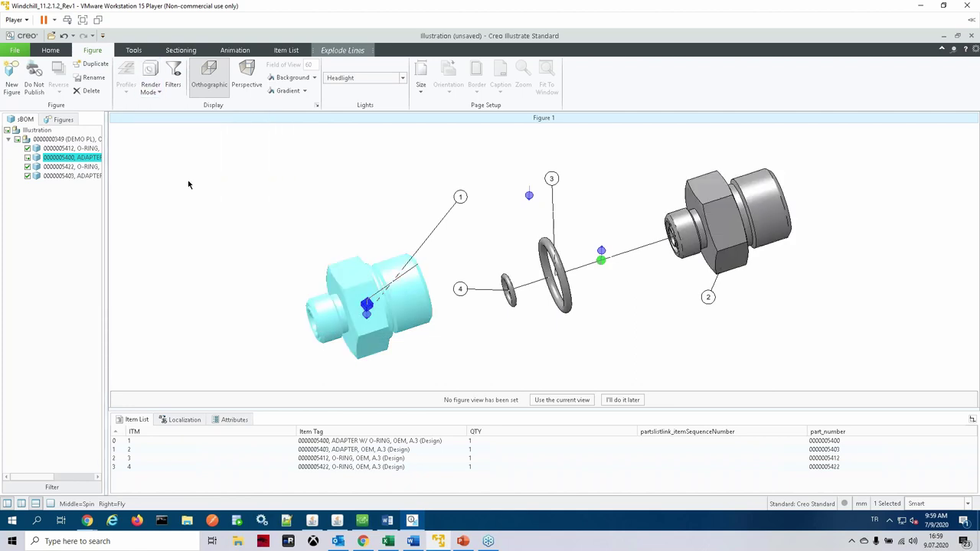
click(150, 86)
click(173, 128)
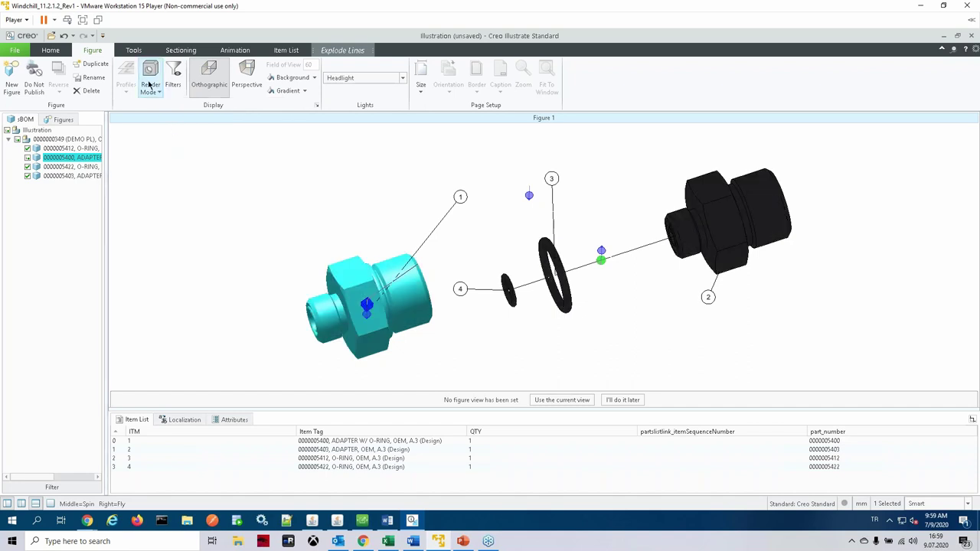
click(151, 85)
click(164, 102)
Step: Set lighting to Single Light and render mode to HLR hidden-line line art
click(403, 78)
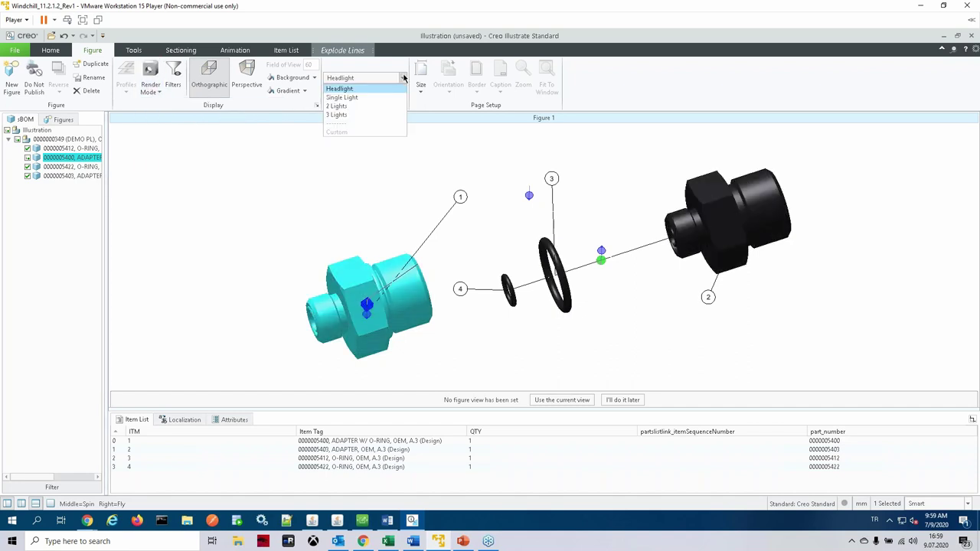
click(337, 115)
click(399, 80)
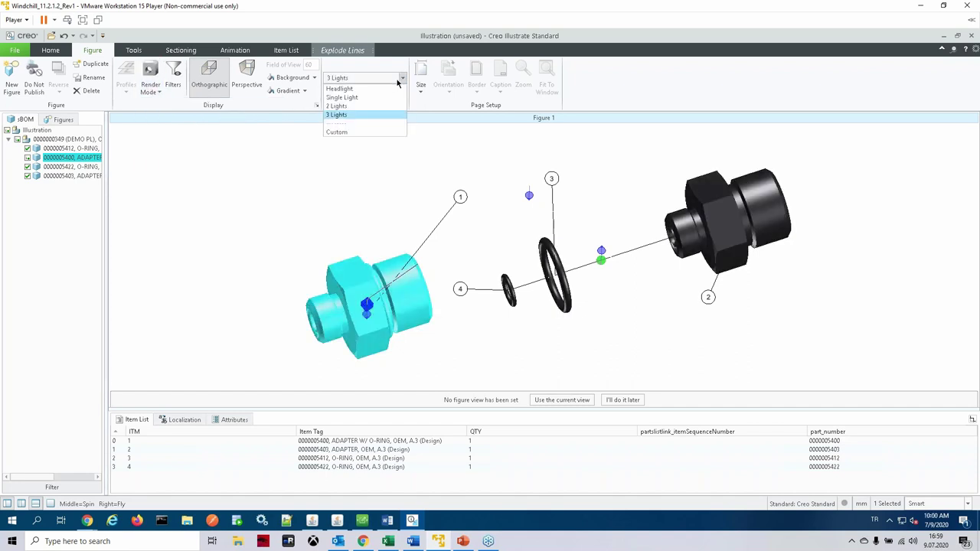
click(376, 98)
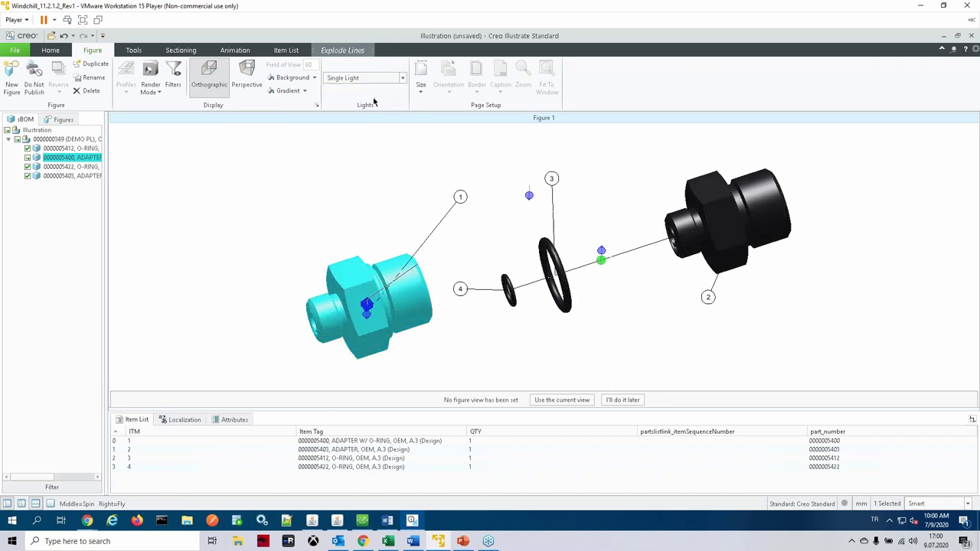
click(150, 87)
click(163, 149)
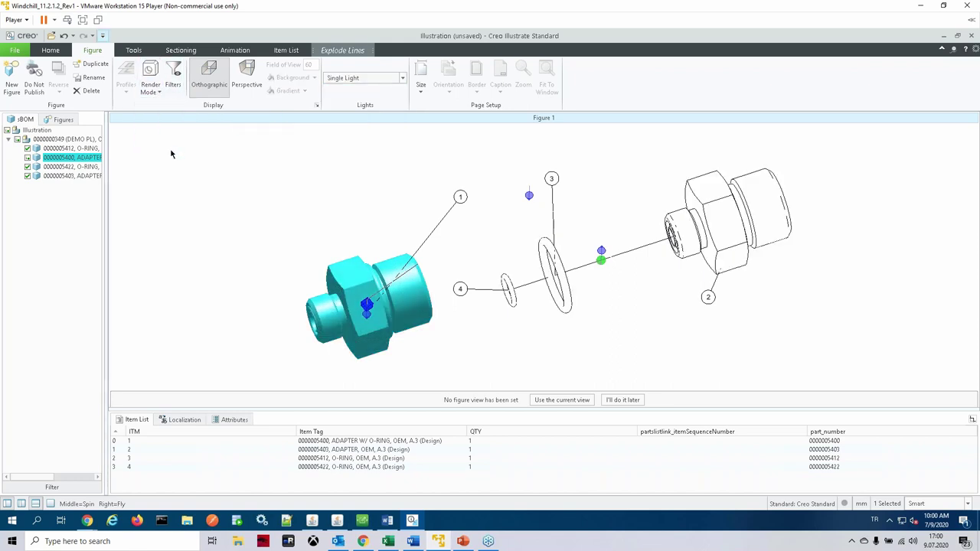
click(281, 234)
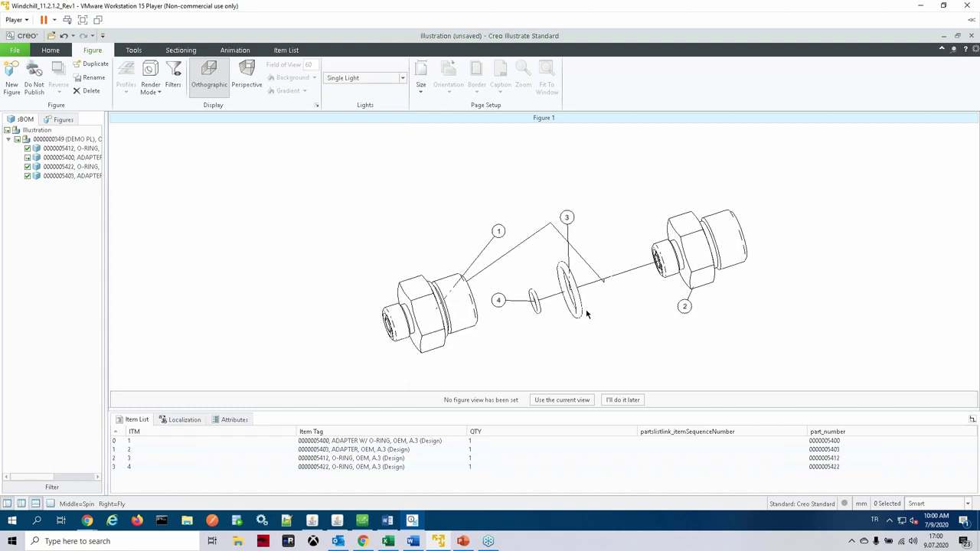
Step: Set the page to Half Letter with a border and fit it to the window
click(420, 87)
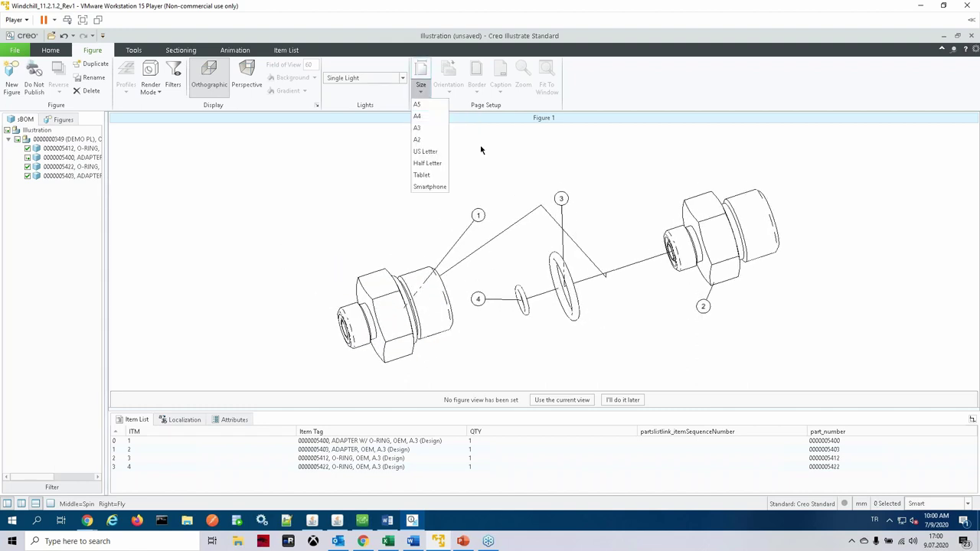
click(427, 163)
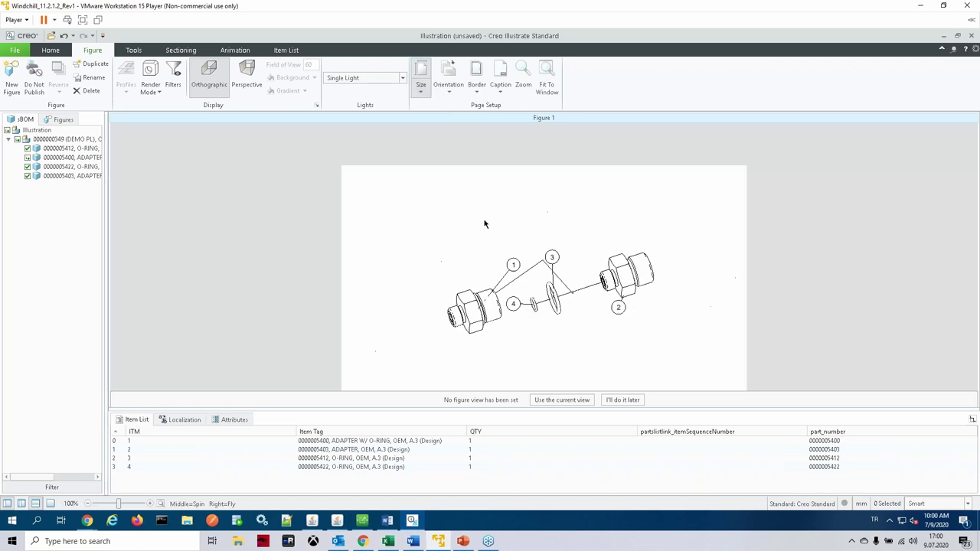
click(477, 90)
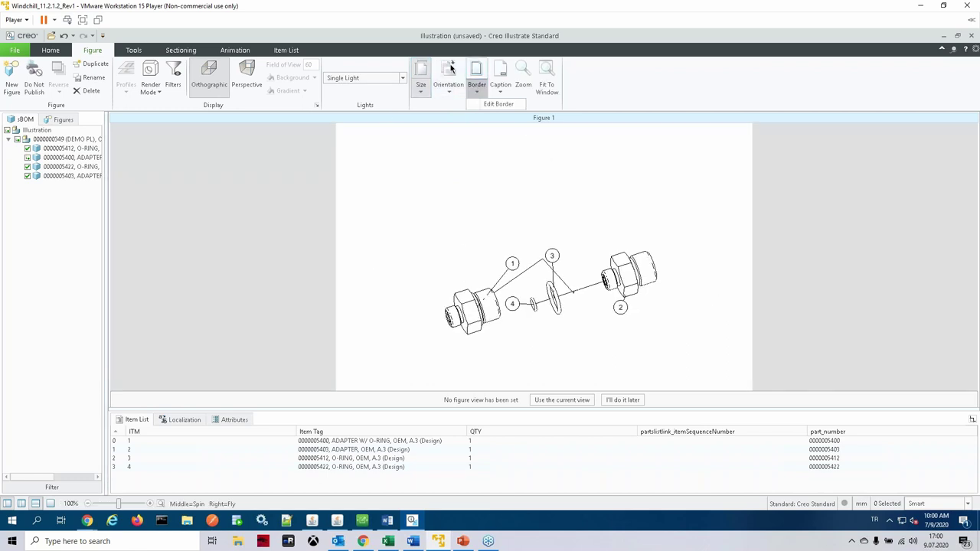
click(481, 77)
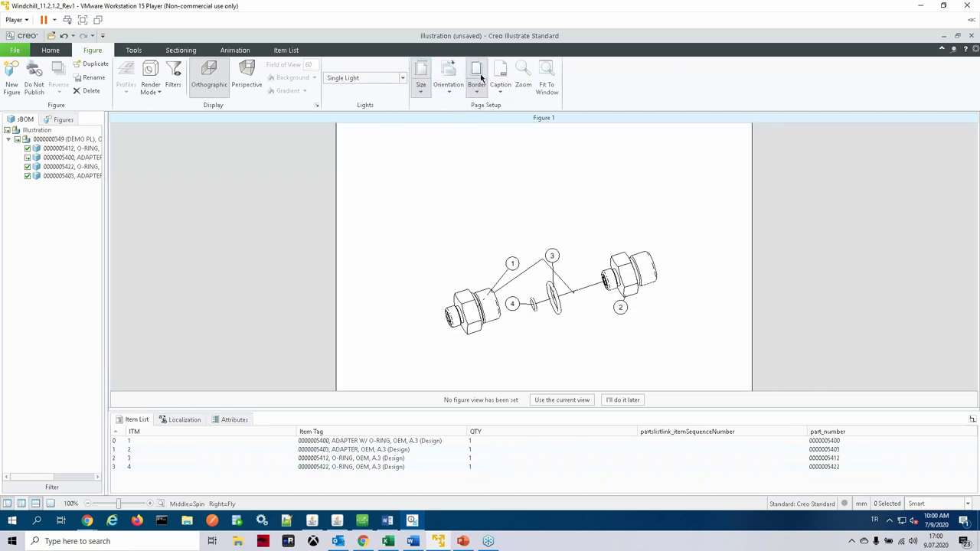
click(548, 85)
scroll(558, 354, down, 1)
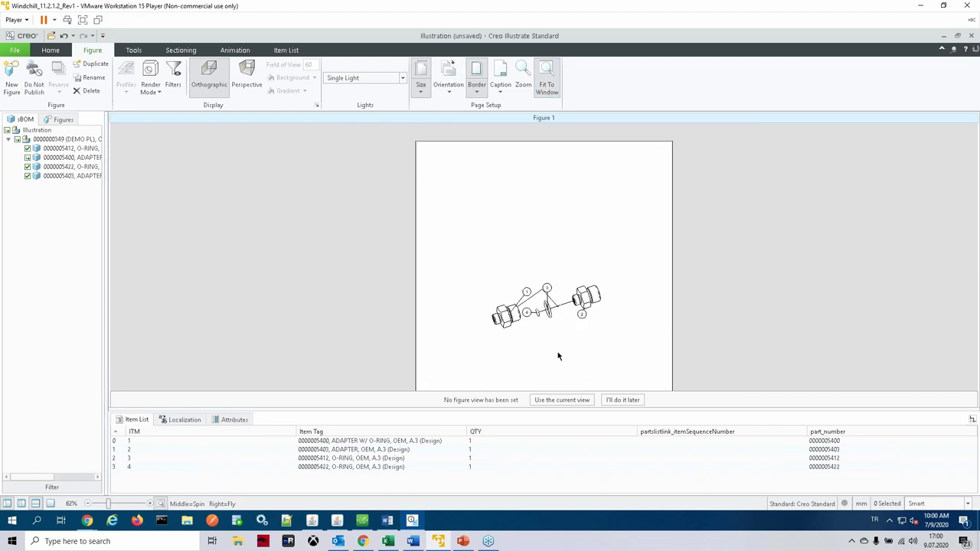
scroll(547, 350, up, 5)
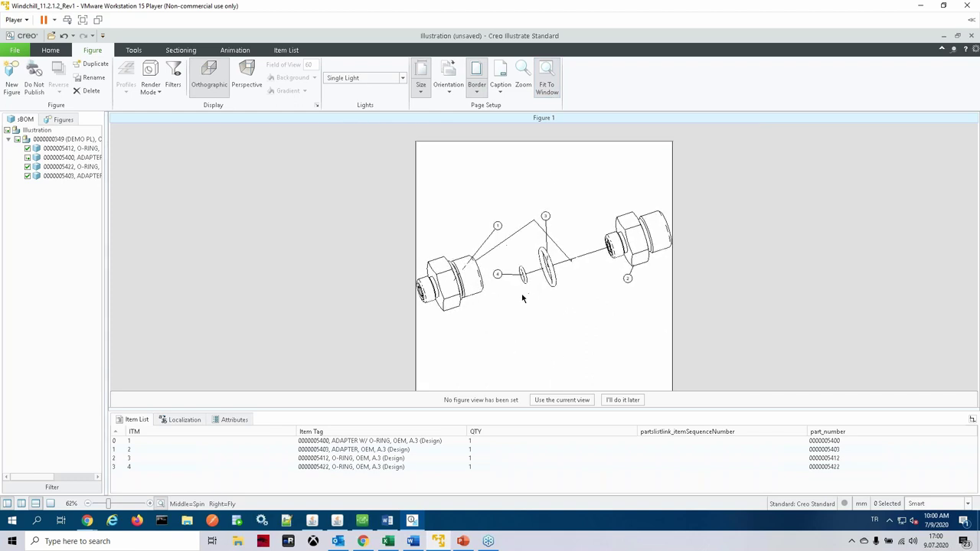
scroll(523, 299, down, 1)
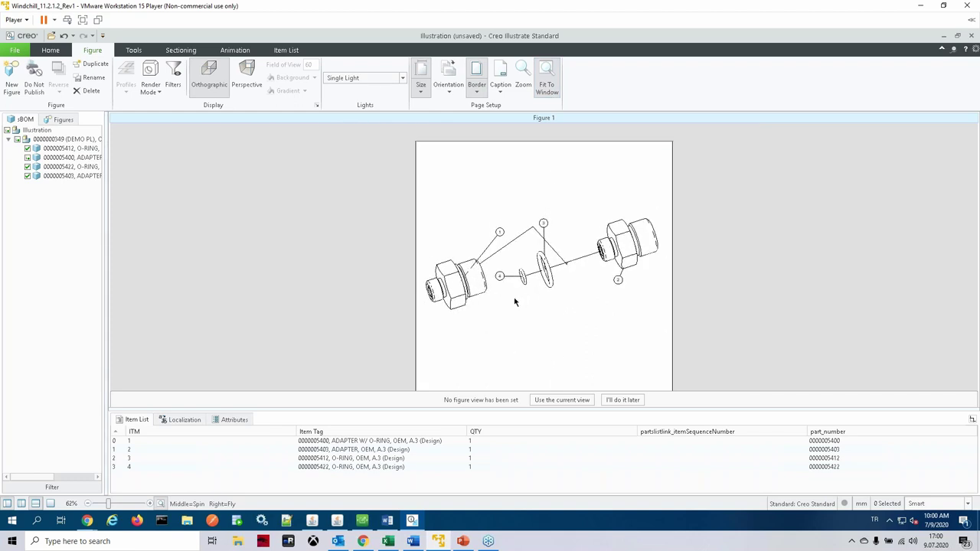
Step: Use the current view as the figure view and save the illustration
click(572, 400)
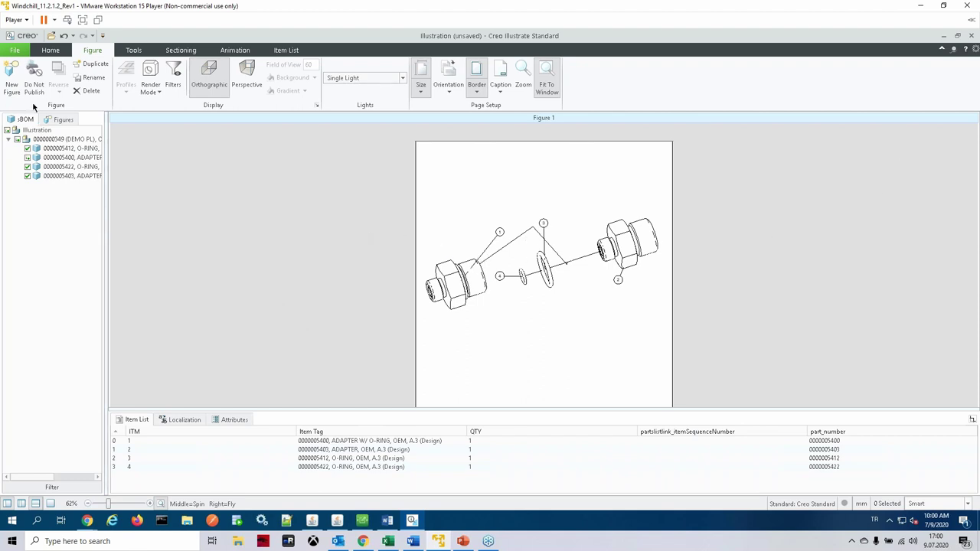
click(14, 50)
mouse_move(32, 103)
click(54, 123)
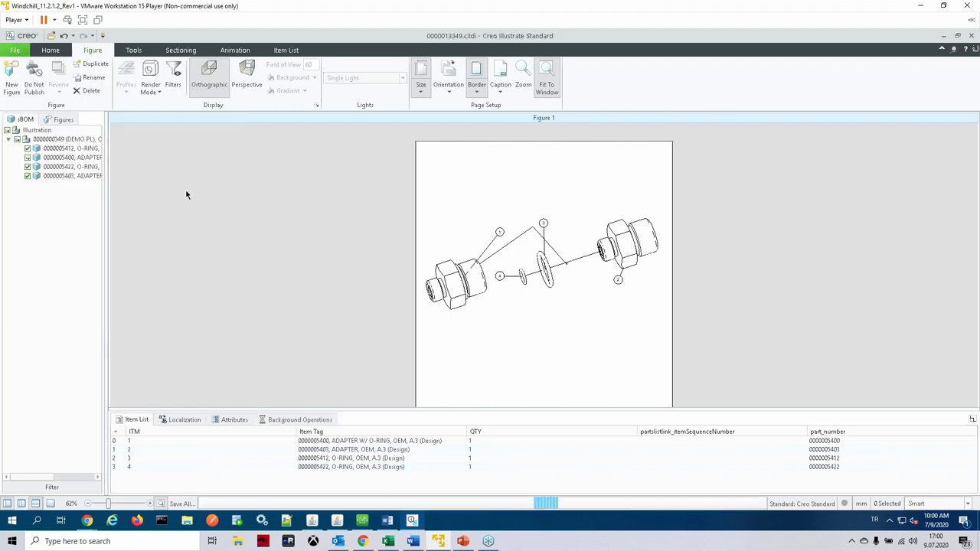
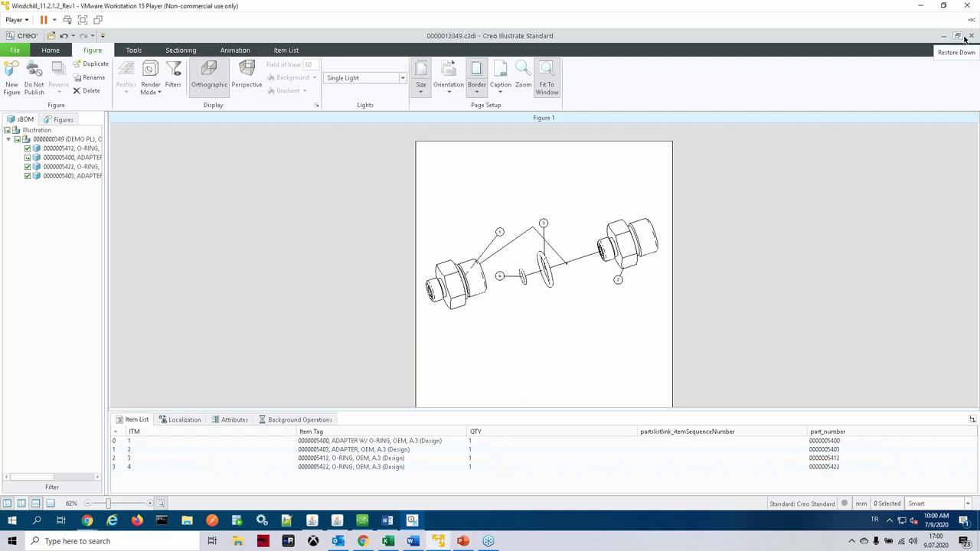
Step: Close Creo Illustrate so Windchill's DEMO PL parts list shows NEW ILLUSTRATION
click(971, 36)
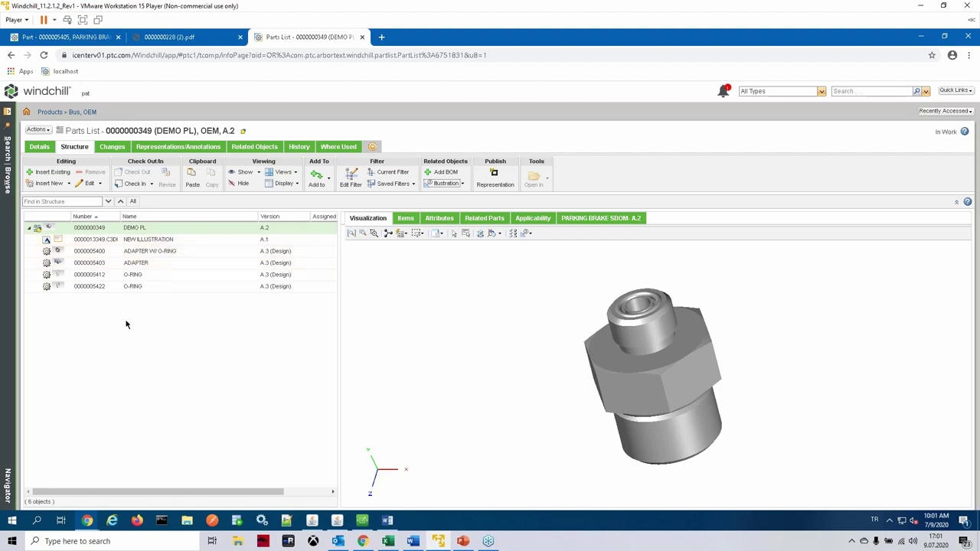
Step: Check in the DEMO PL parts list, making it version A.3
right_click(142, 228)
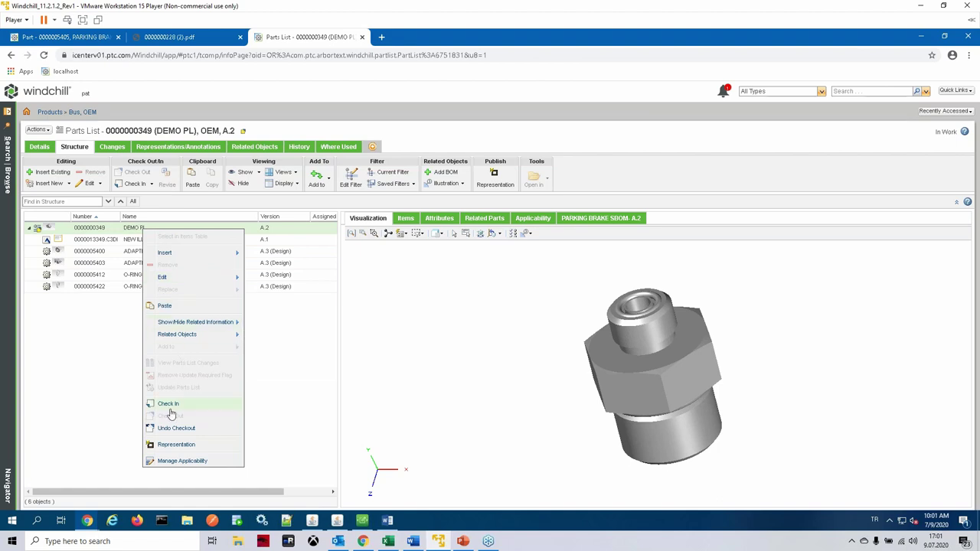
click(168, 405)
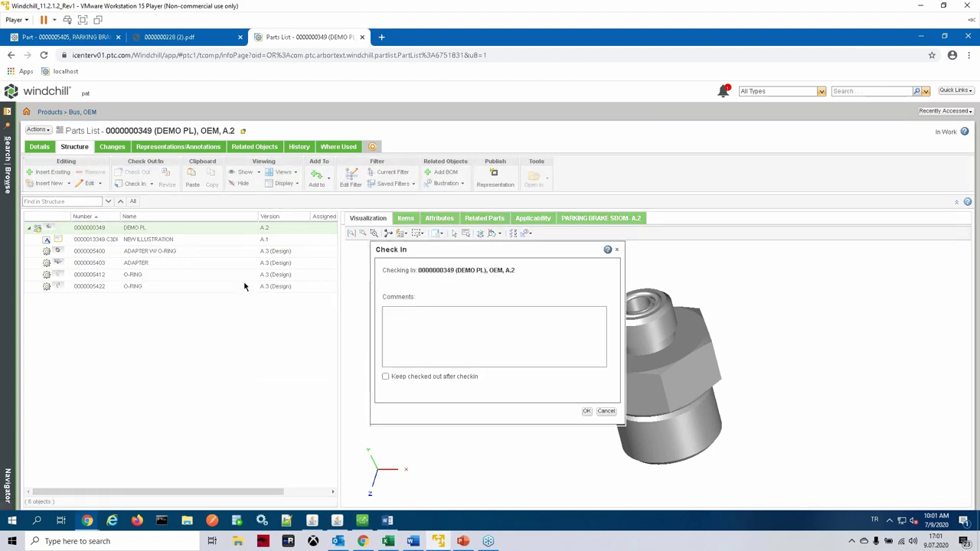
click(587, 411)
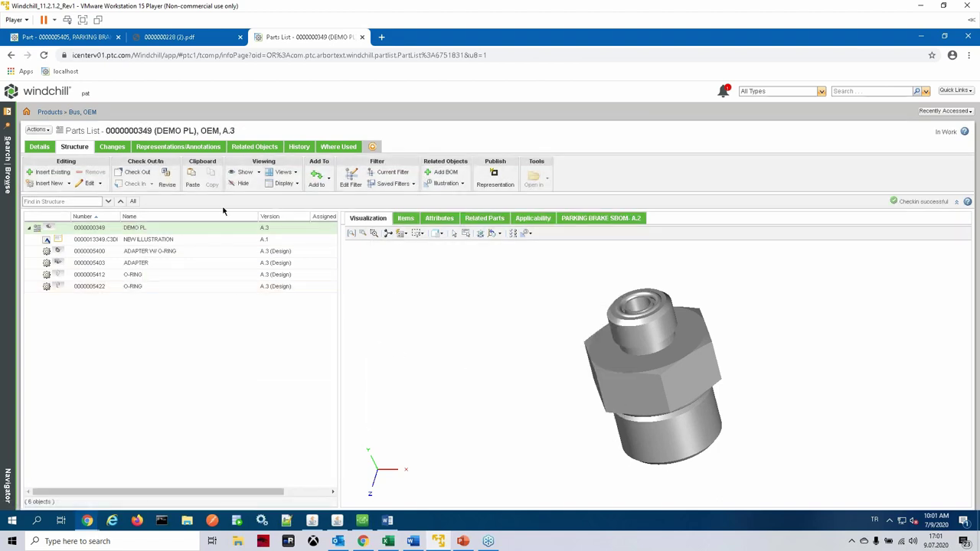
Step: Review DEMO PL's related objects and the NEW ILLUSTRATION graphic, then list its representations
click(260, 147)
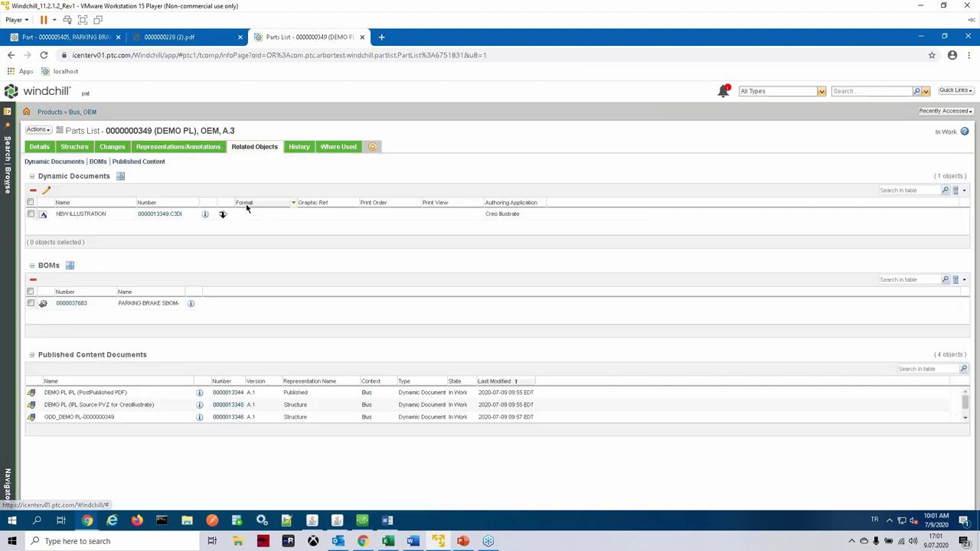
click(205, 215)
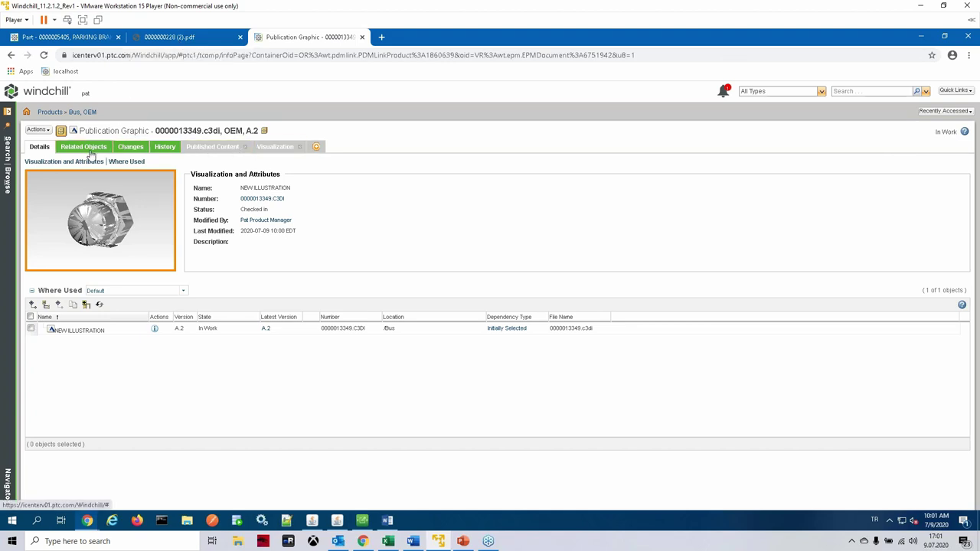
click(12, 55)
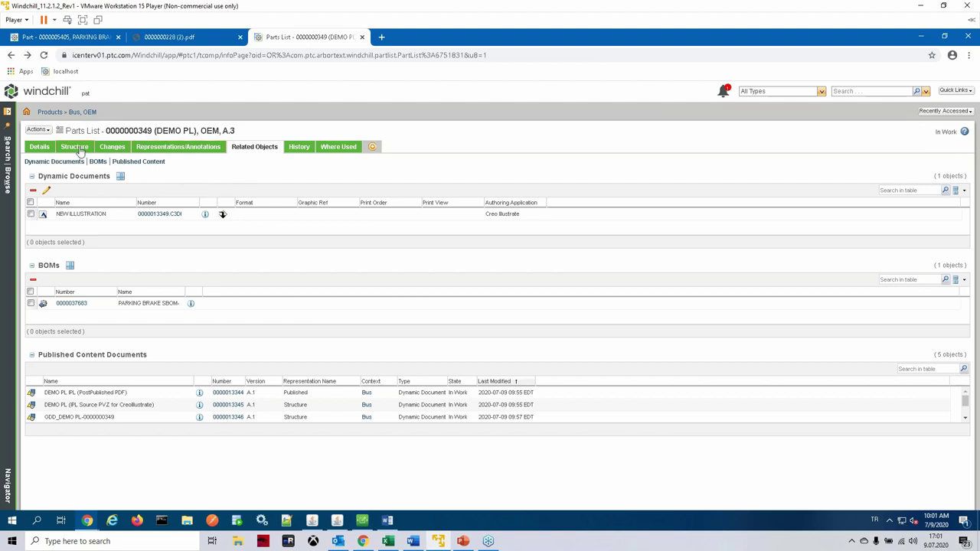
click(164, 147)
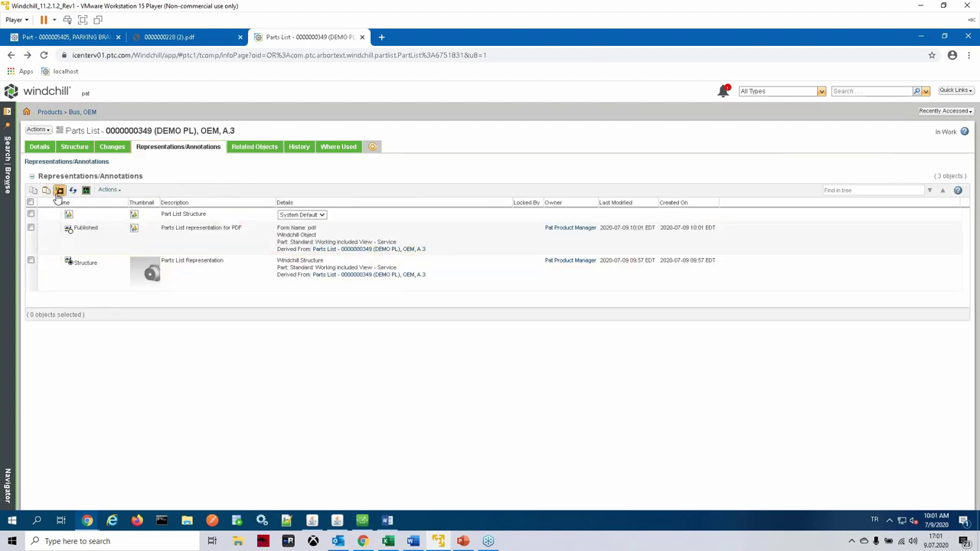
Step: Submit a Published Parts List publish job for DEMO PL and track it in the WVS Job Monitor
click(59, 190)
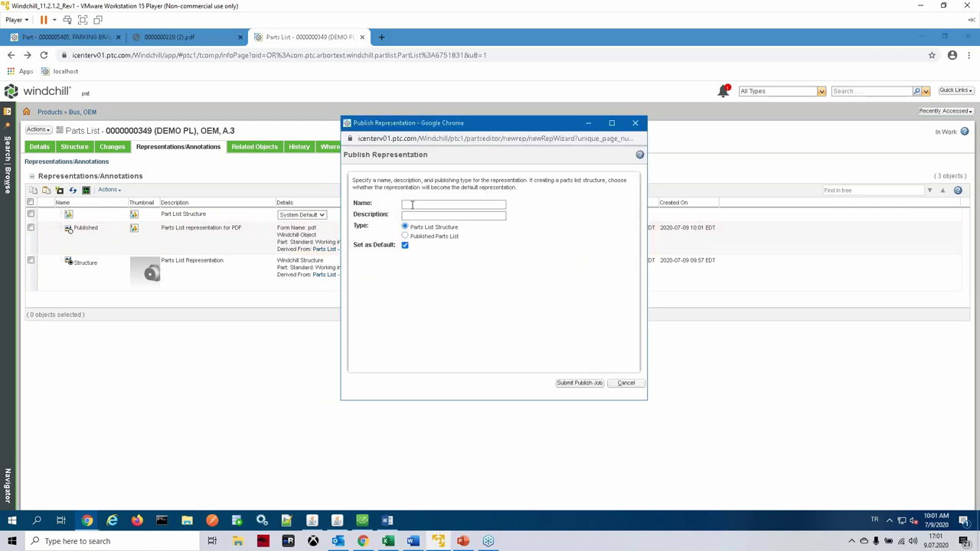
click(412, 205)
click(405, 236)
click(432, 206)
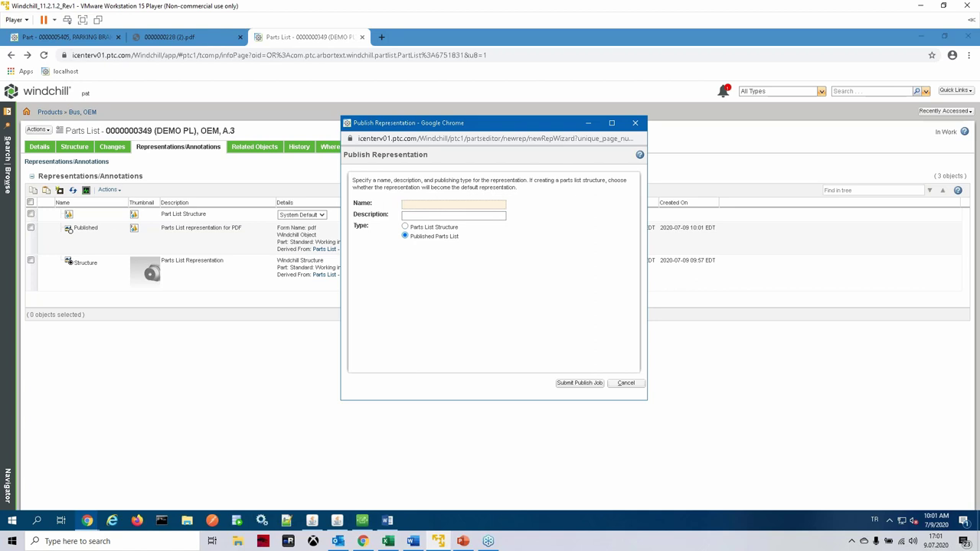
click(578, 383)
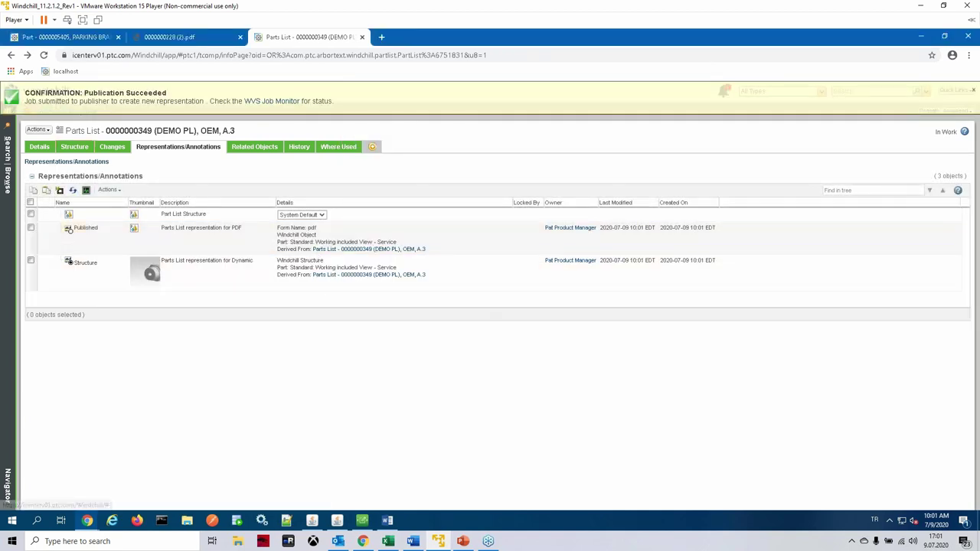
click(281, 101)
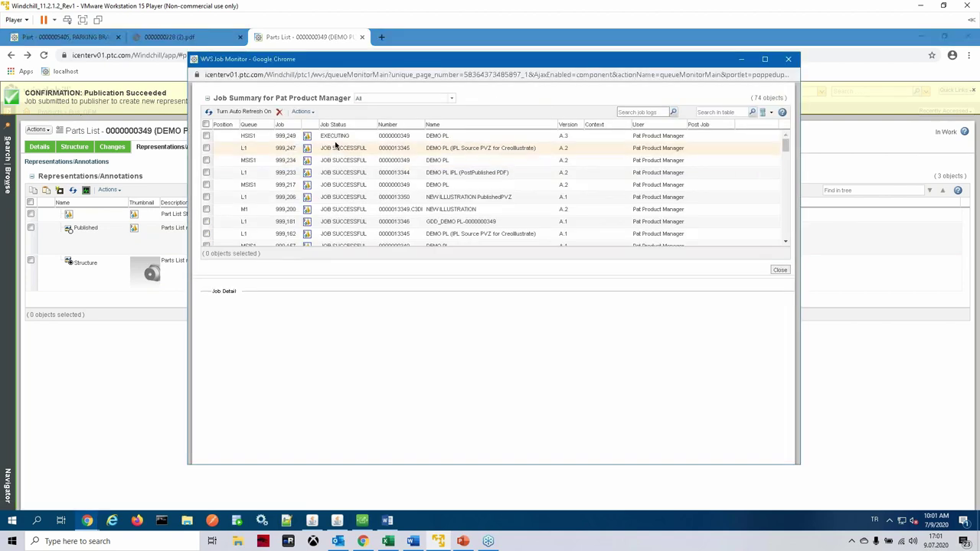
Step: Refresh the DEMO PL job details until JOB SUCCESSFUL appears, then close the WVS Job Monitor
click(227, 303)
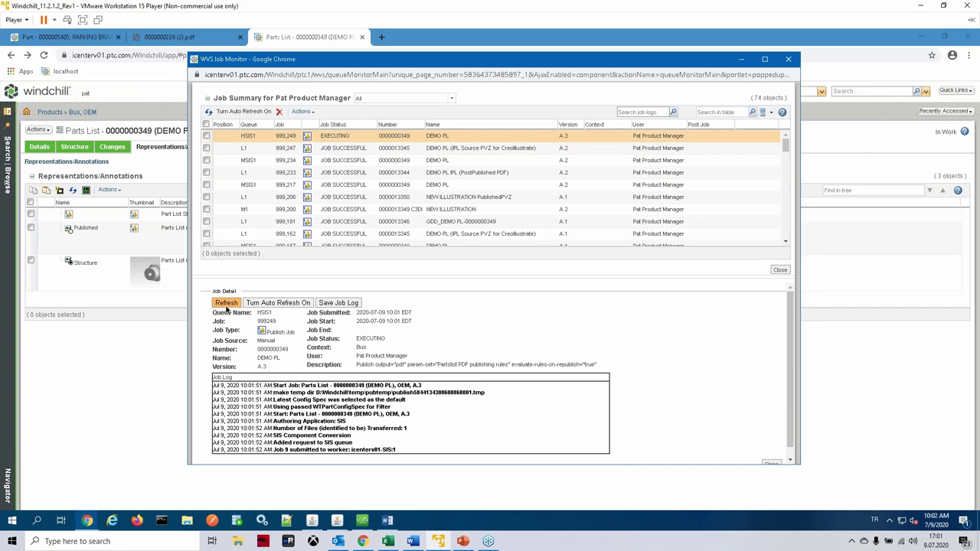
click(228, 305)
click(227, 305)
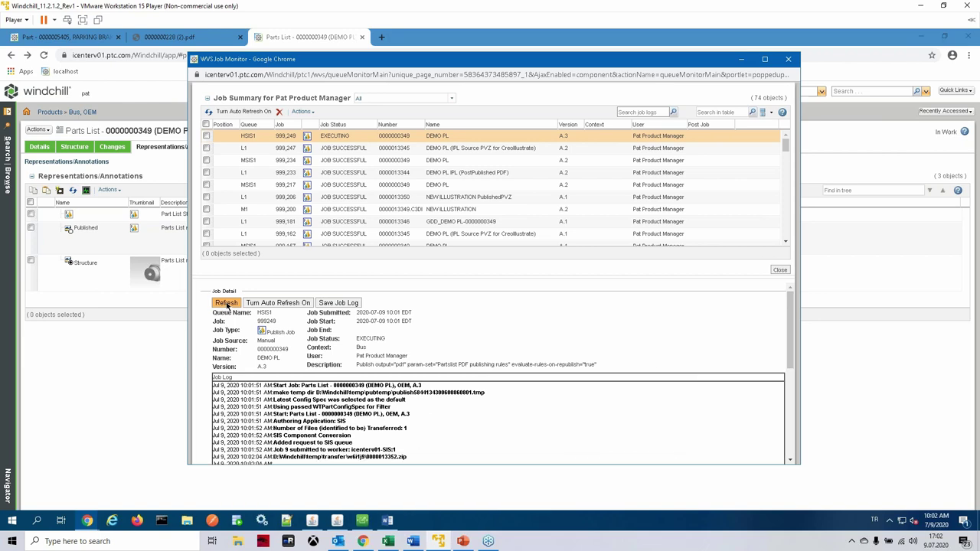
click(226, 305)
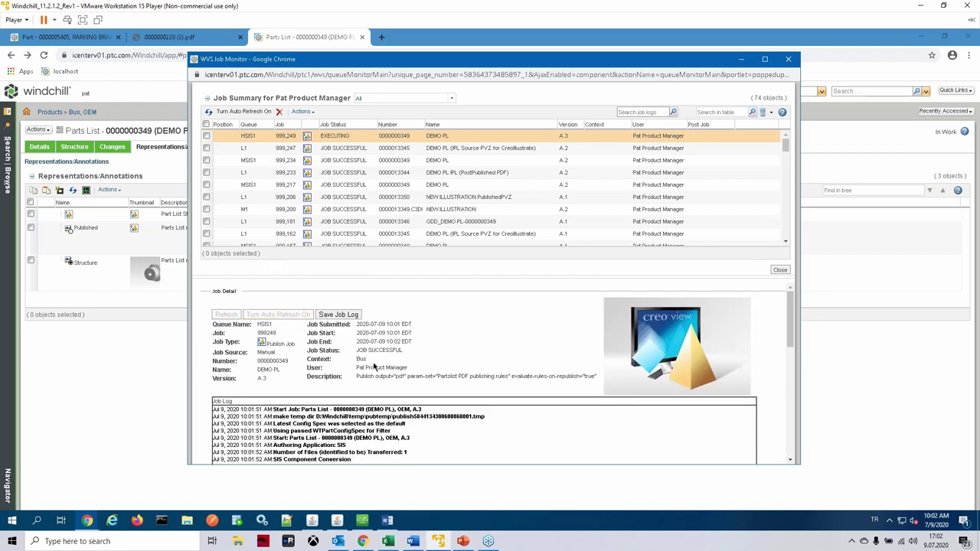
click(227, 305)
click(789, 61)
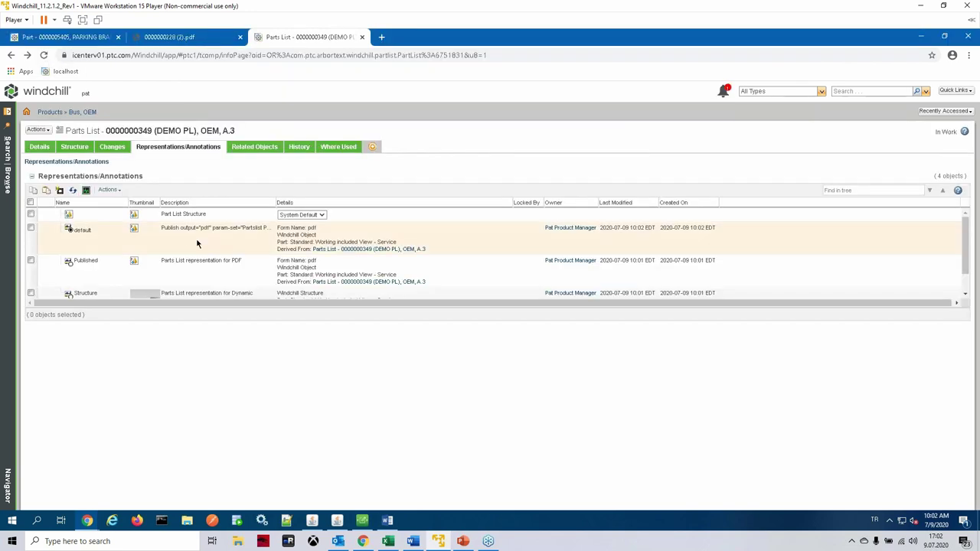
Step: Download 0000000349.pdf from the new default representation and open it
right_click(194, 236)
mouse_move(258, 319)
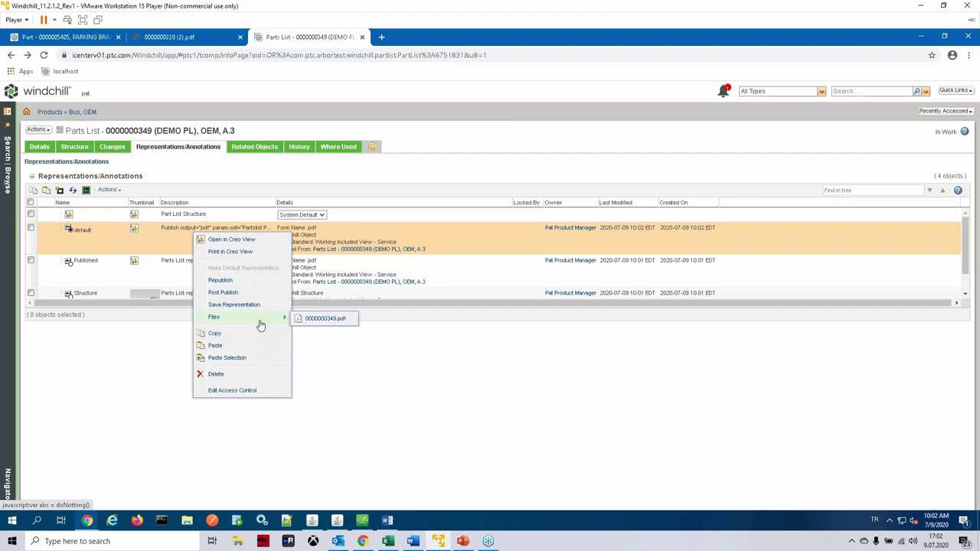
click(324, 319)
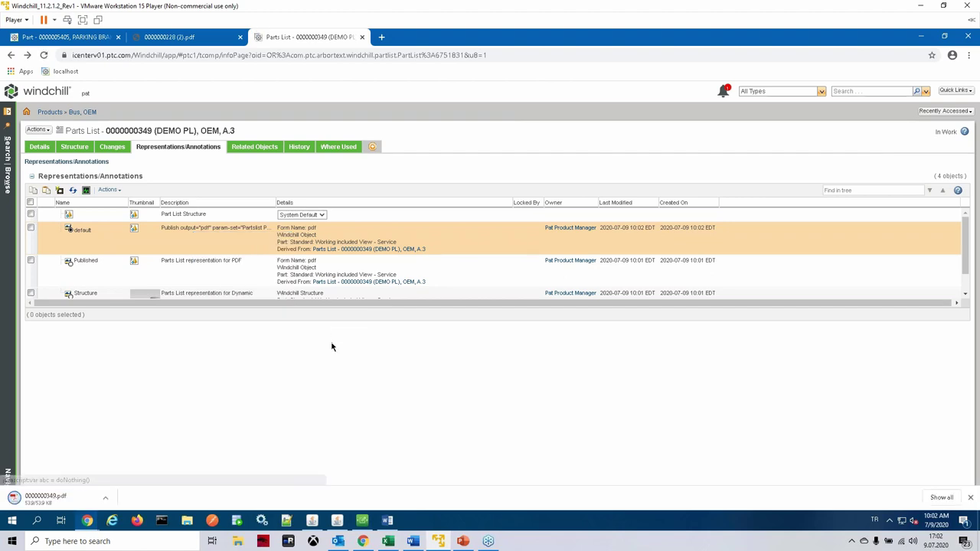
click(47, 498)
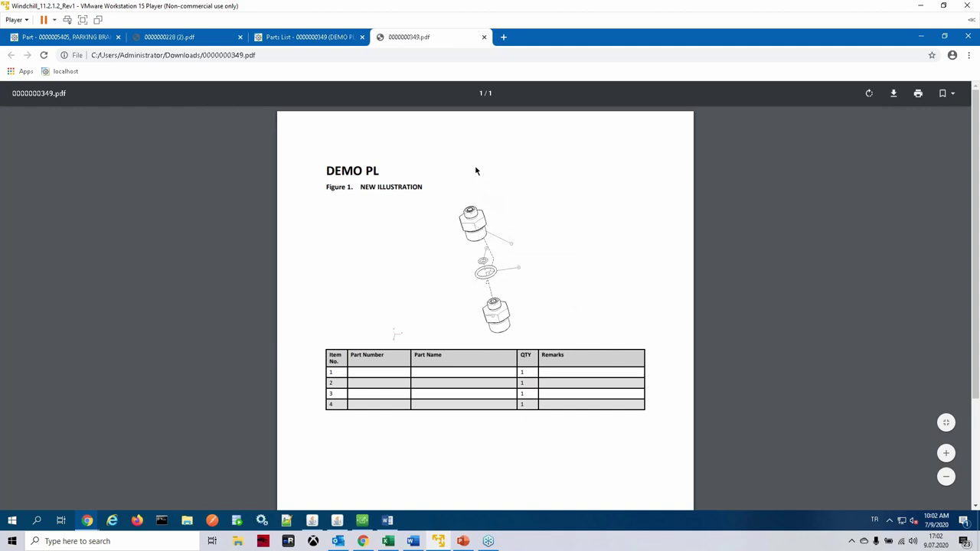
Step: Close the 0000000349.pdf tab to get back to DEMO PL's four representations
click(484, 38)
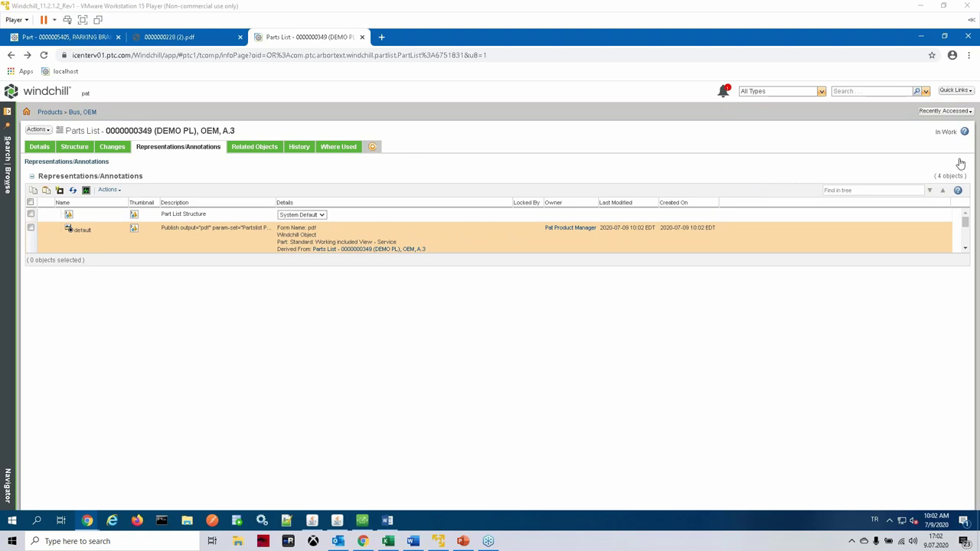
Step: Add New Tab 1 with the Action Items table, then open and cancel a New Action Item
click(373, 147)
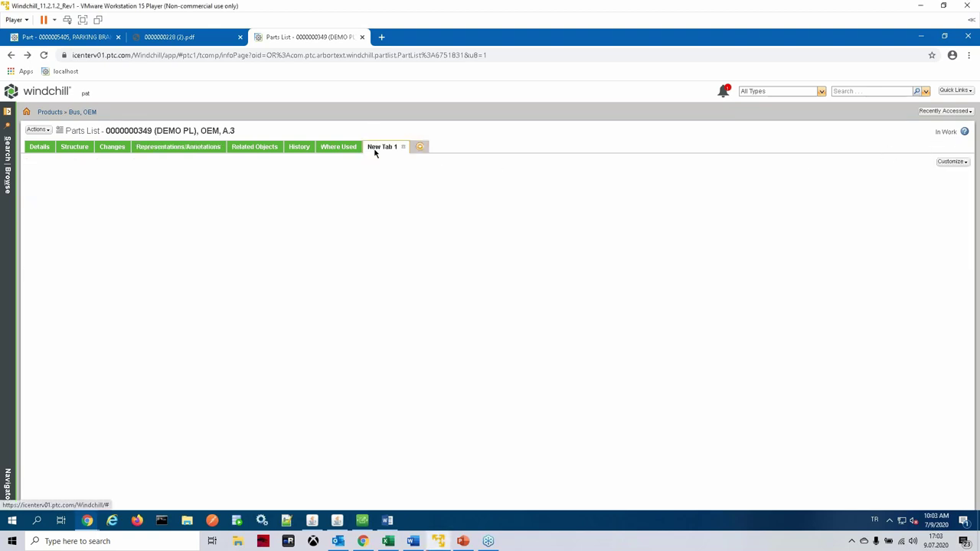
click(953, 162)
mouse_move(944, 178)
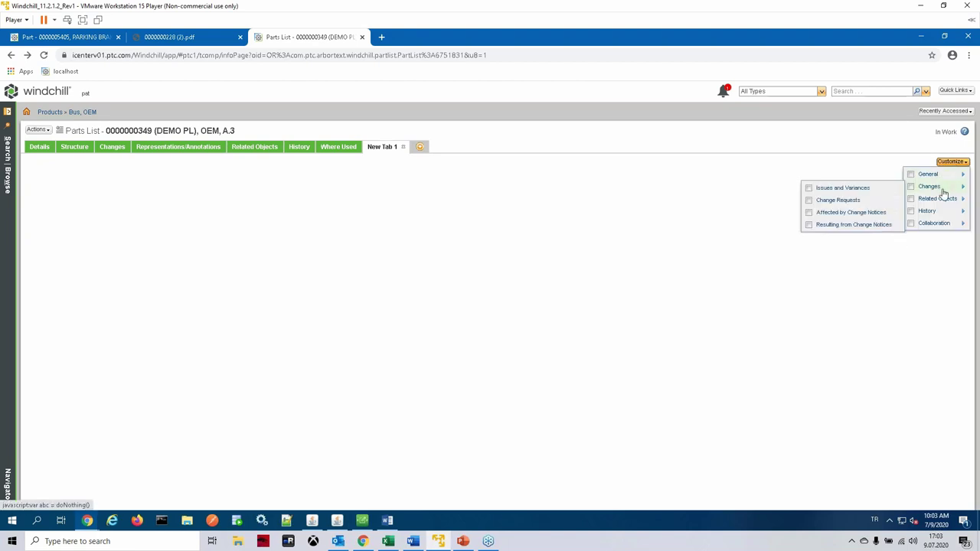
mouse_move(943, 202)
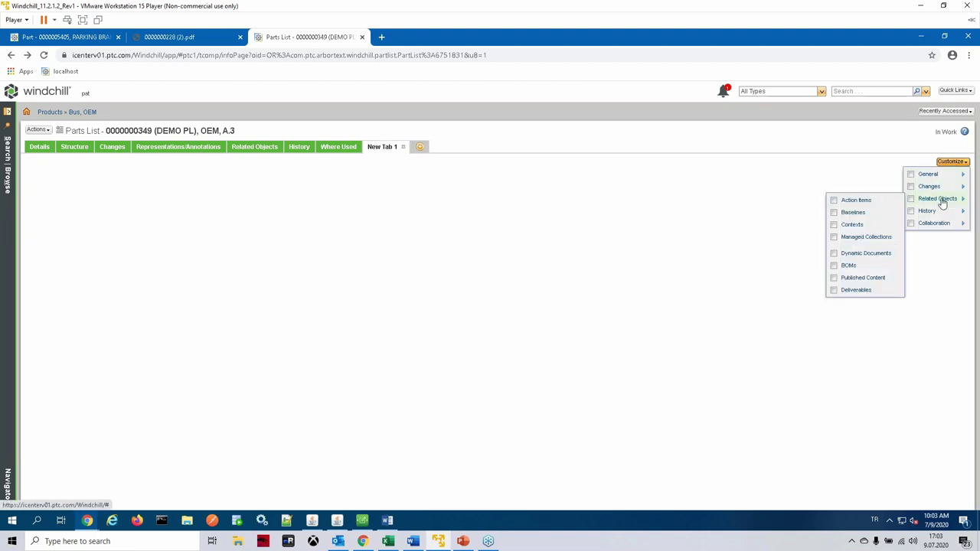
click(873, 201)
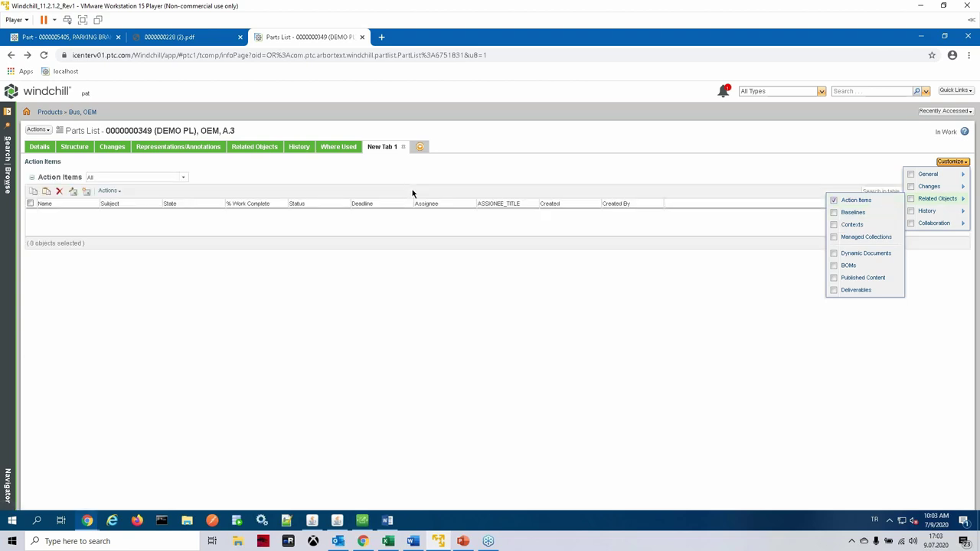
click(222, 340)
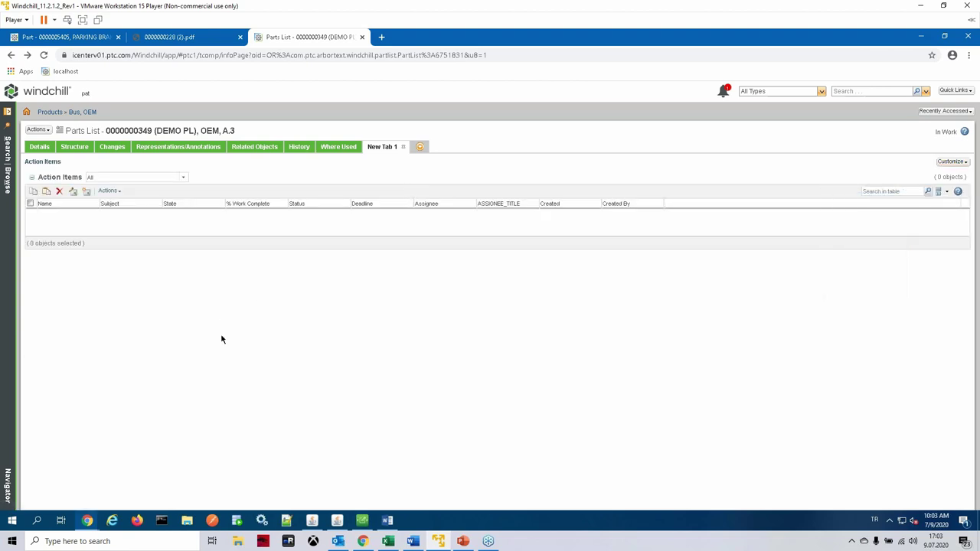
click(86, 193)
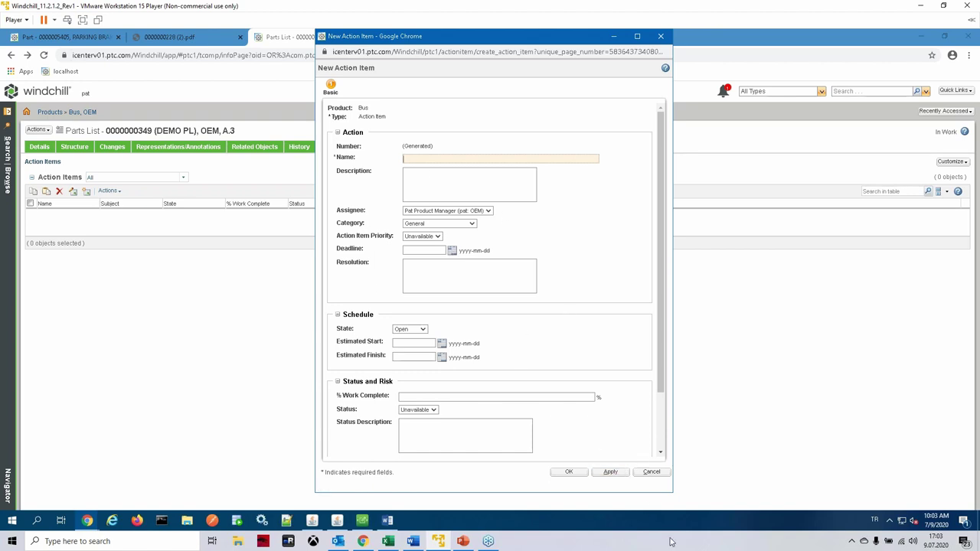
click(651, 472)
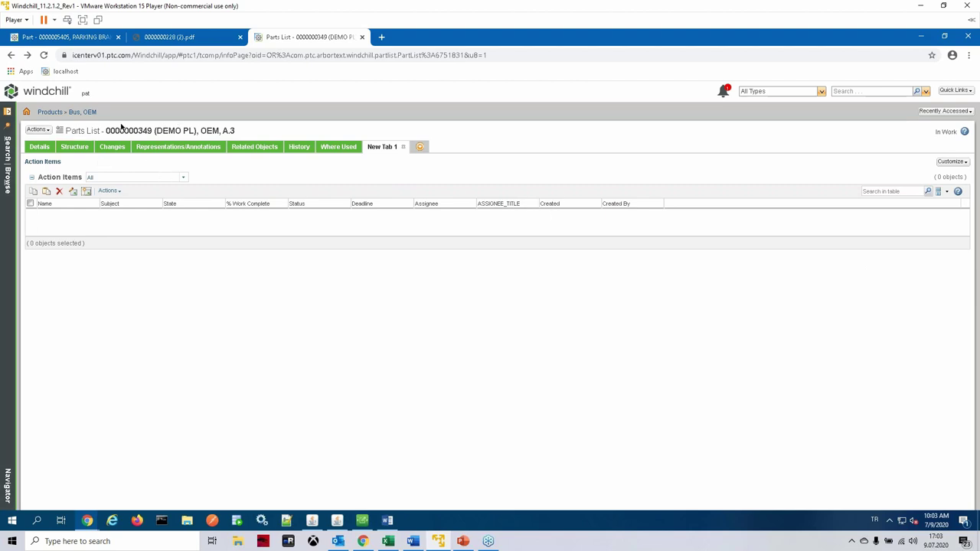
Step: Open Bus_Information_Structure from the Navigator and copy its page URL
click(7, 191)
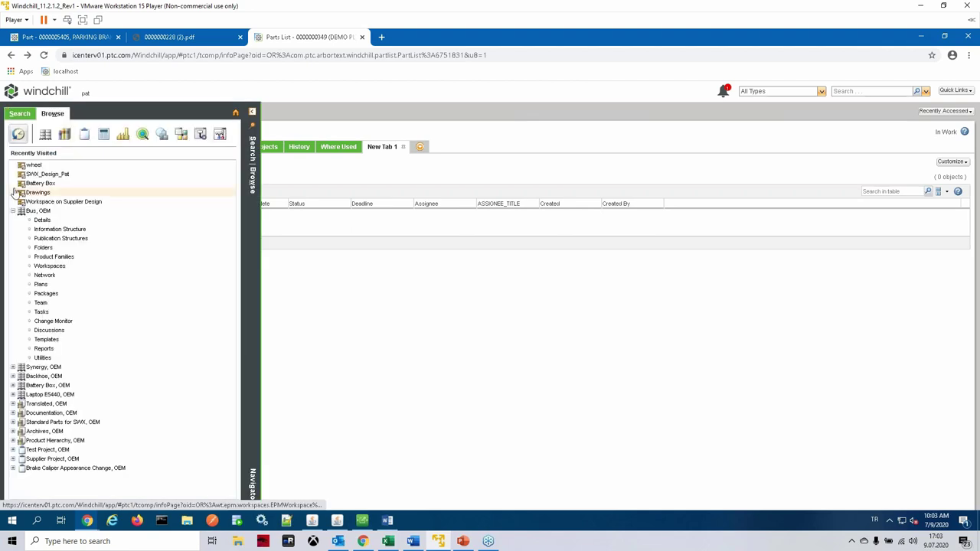
click(73, 231)
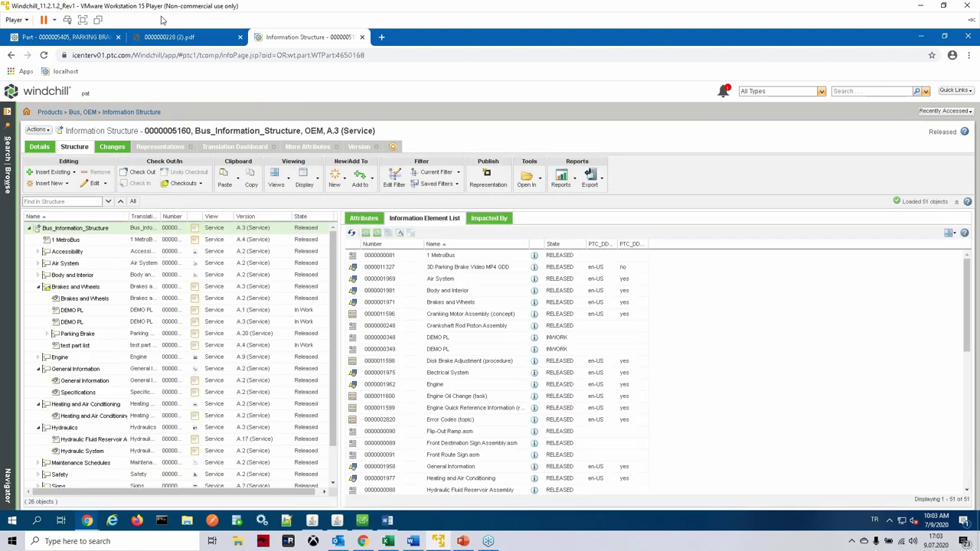
click(192, 56)
right_click(197, 59)
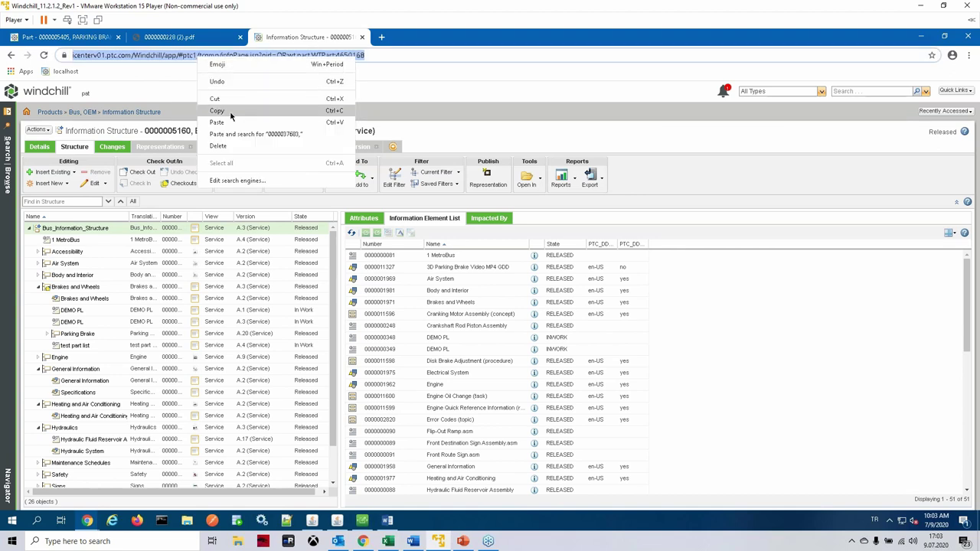
click(231, 114)
Step: Load the copied URL in a new tab, detach it into a second window, and show its Structure tree
click(379, 37)
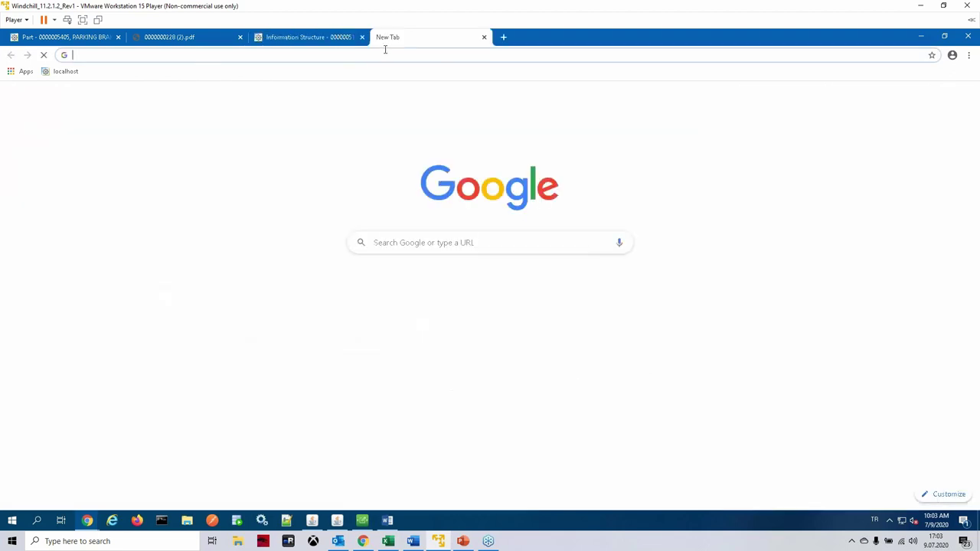
right_click(388, 58)
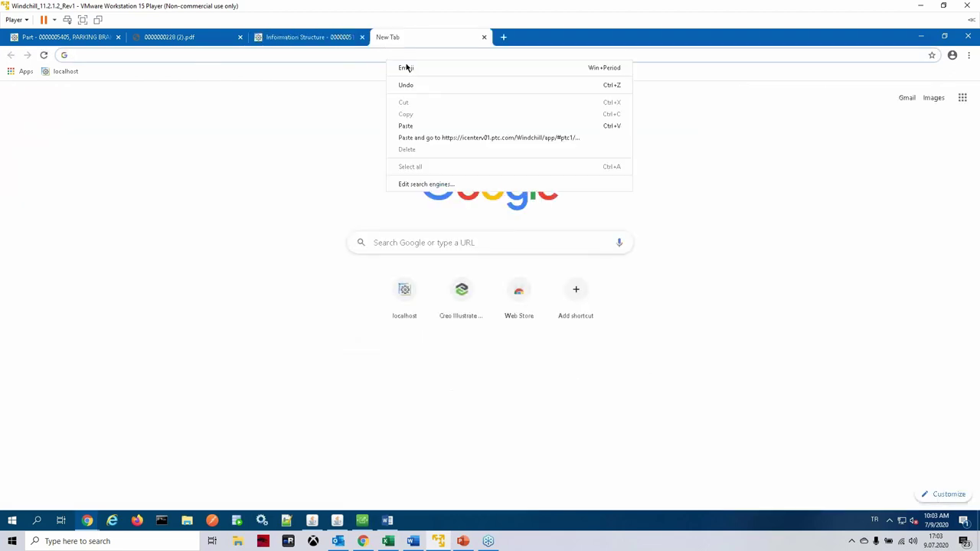
click(426, 139)
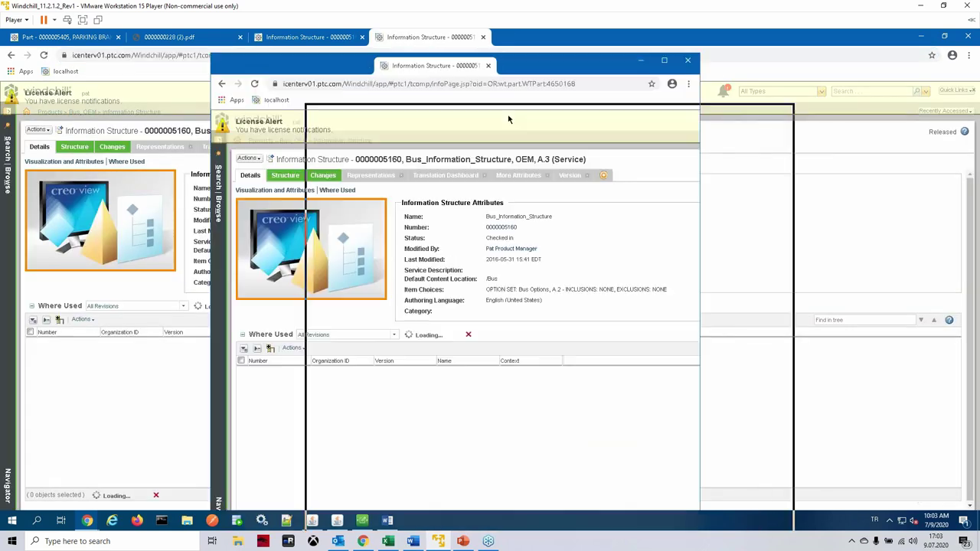
drag(160, 36, 545, 63)
click(469, 168)
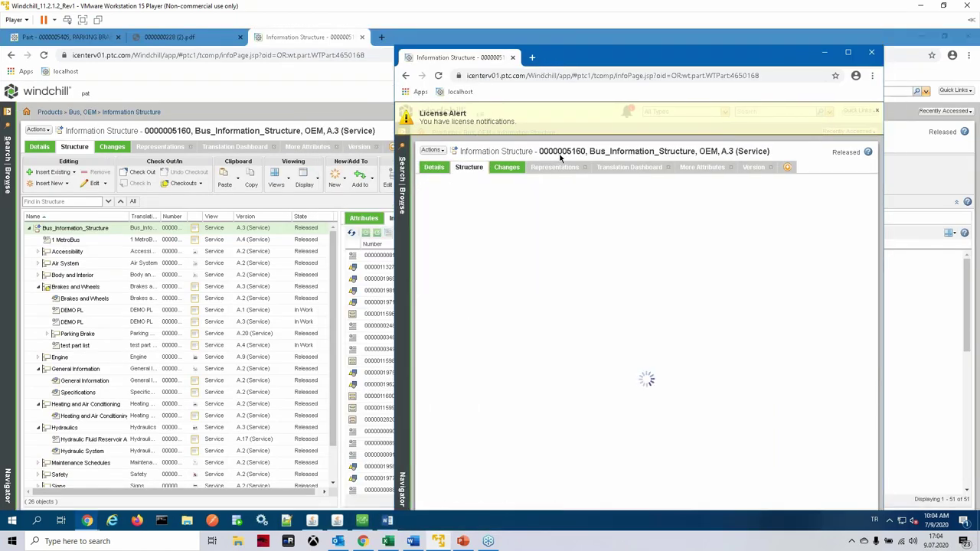
drag(553, 64, 534, 41)
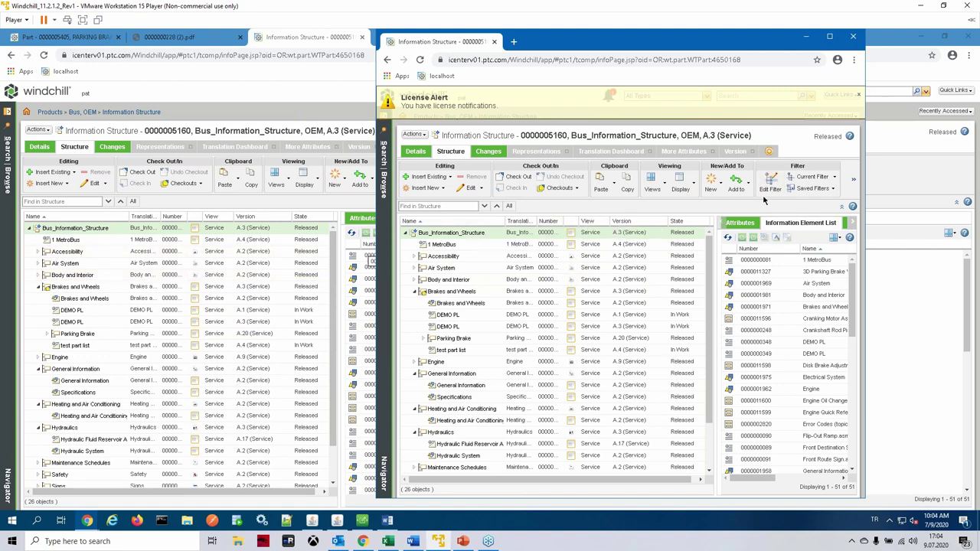
Step: Apply the SN86 saved filter and expand Engine, Maintenance Schedules and Safety
click(812, 189)
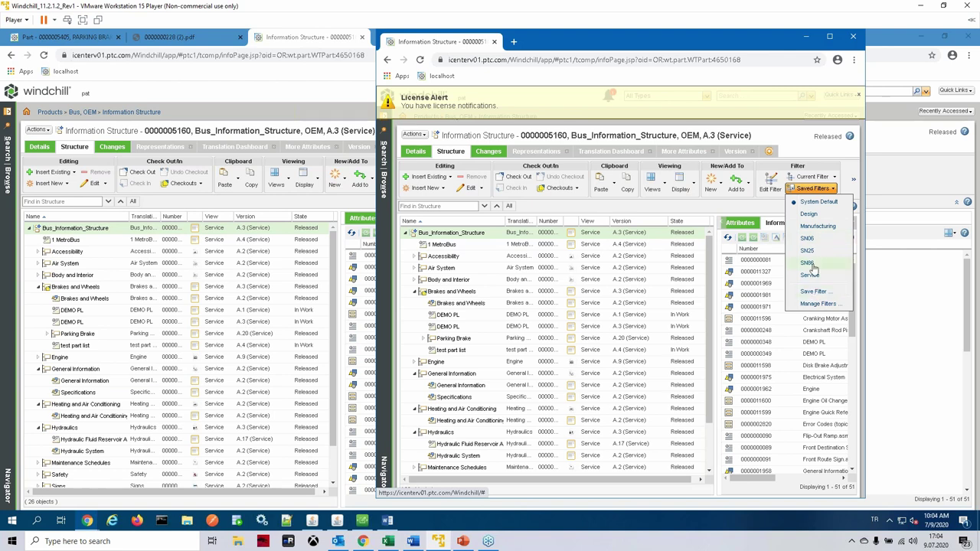
click(812, 267)
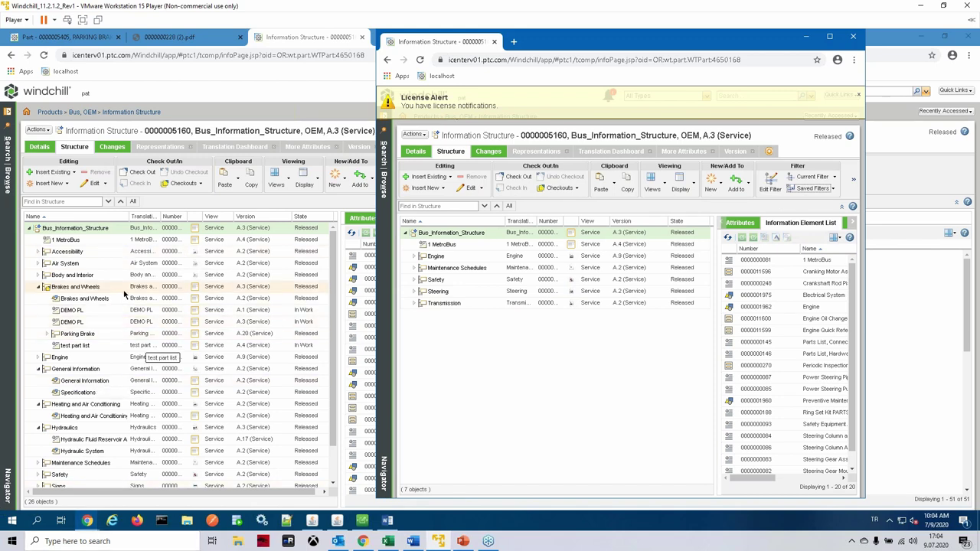
click(414, 258)
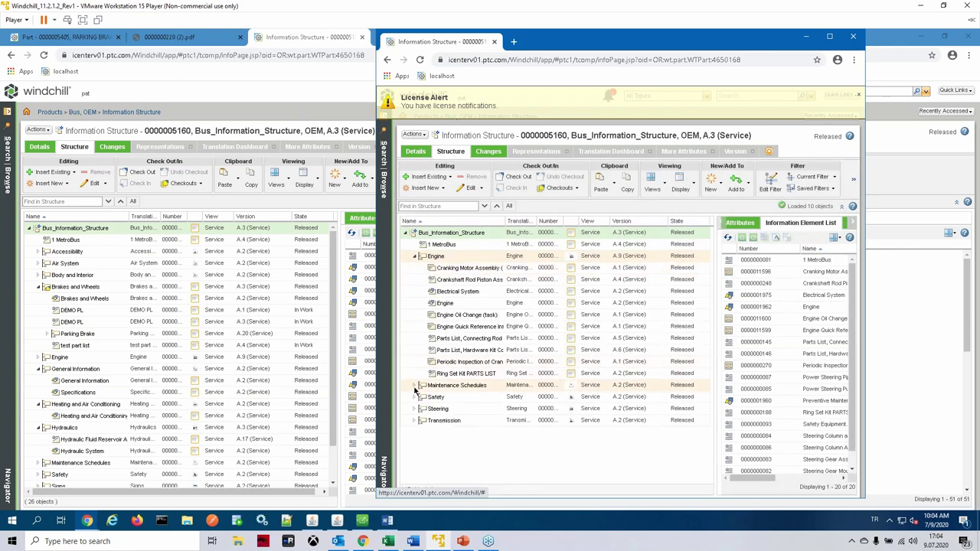
click(415, 386)
click(414, 409)
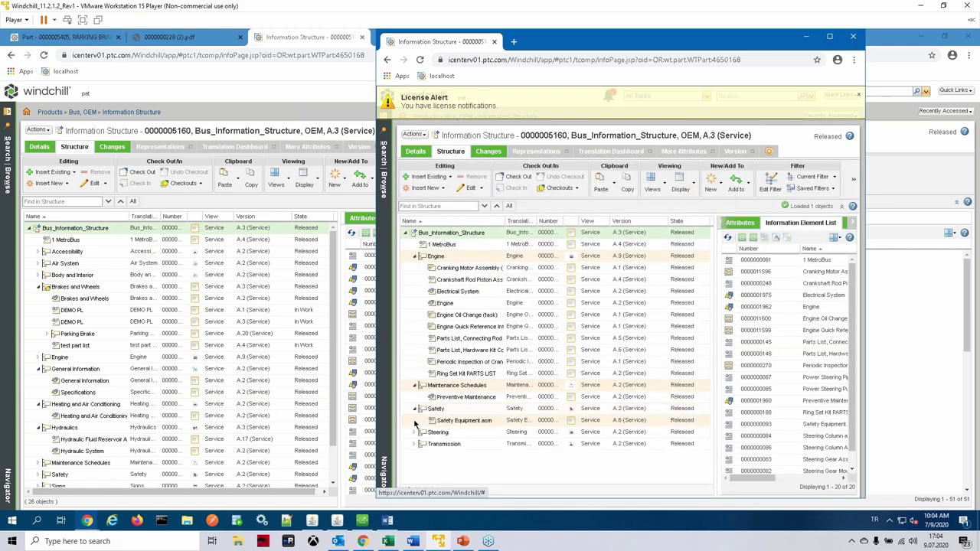
Step: Switch the saved filter to SN25, then to Service, leaving 24 objects
click(814, 188)
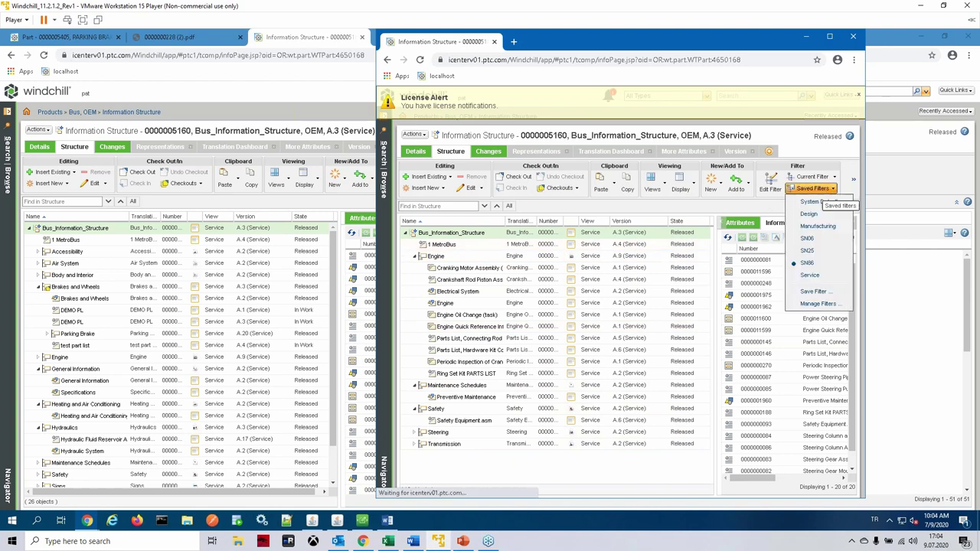
click(817, 253)
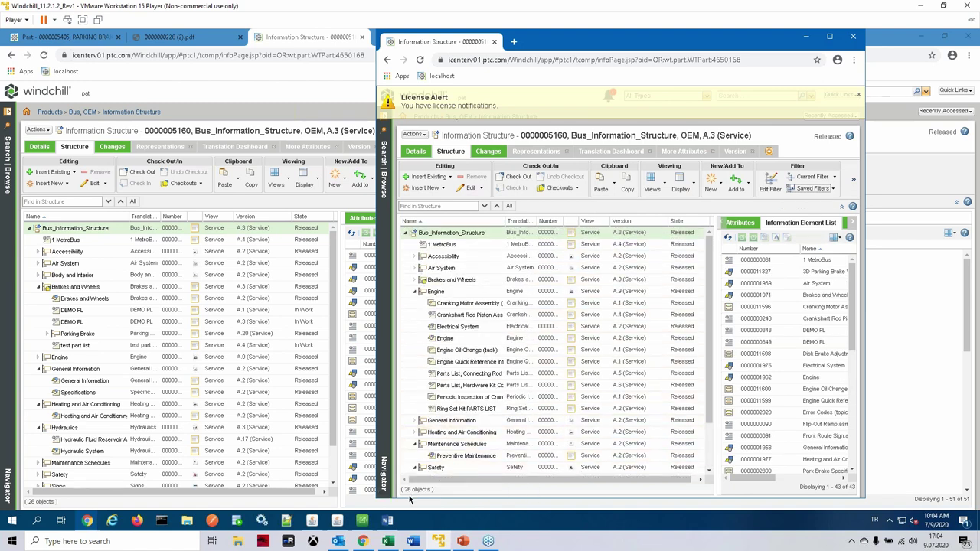
click(813, 189)
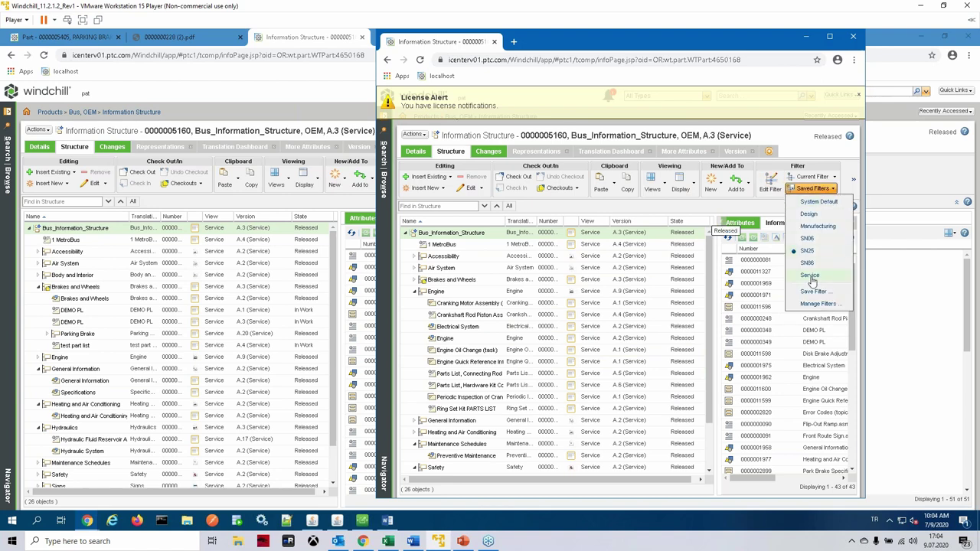
click(812, 242)
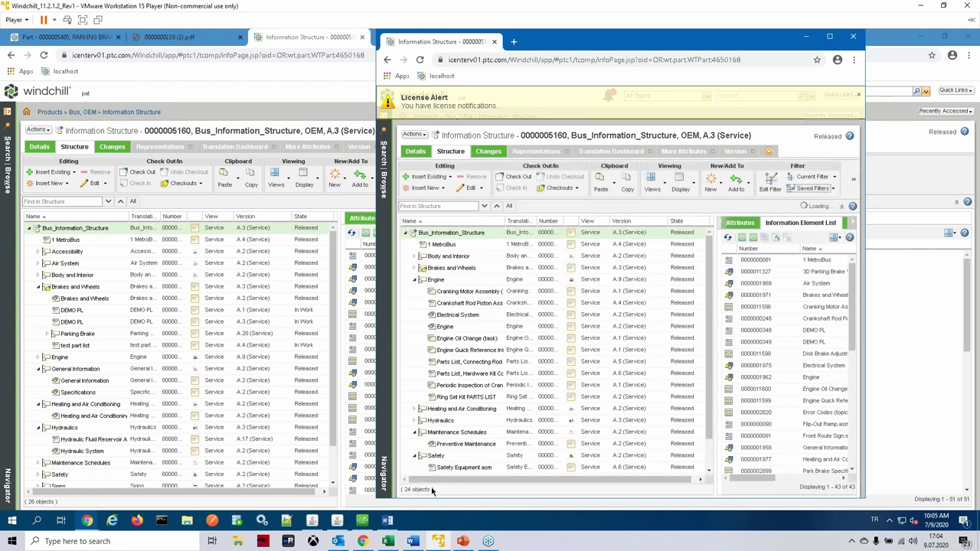
scroll(520, 412, down, 2)
scroll(520, 412, up, 2)
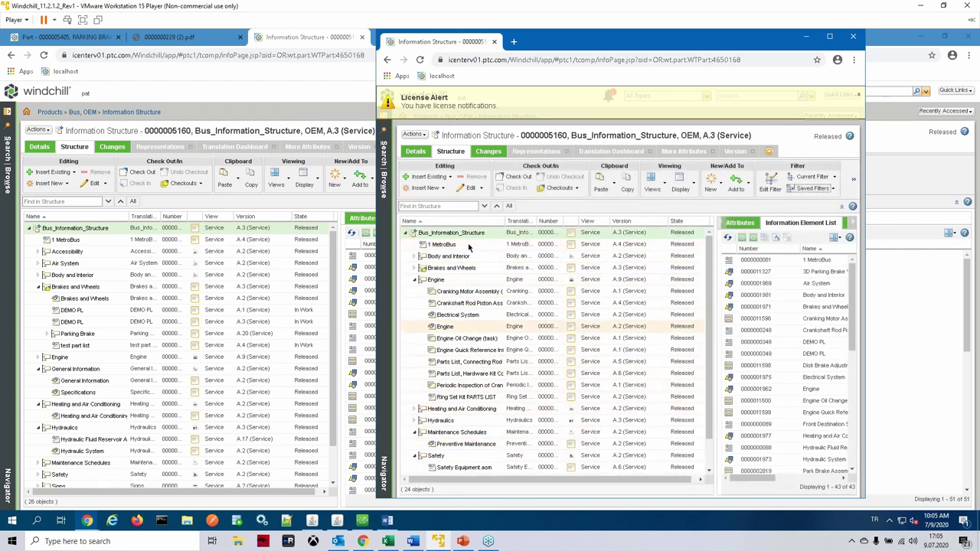
Step: Check the Hydraulics group's Manage Applicability effectivity, serial numbers 01 to 20, then close it
click(803, 40)
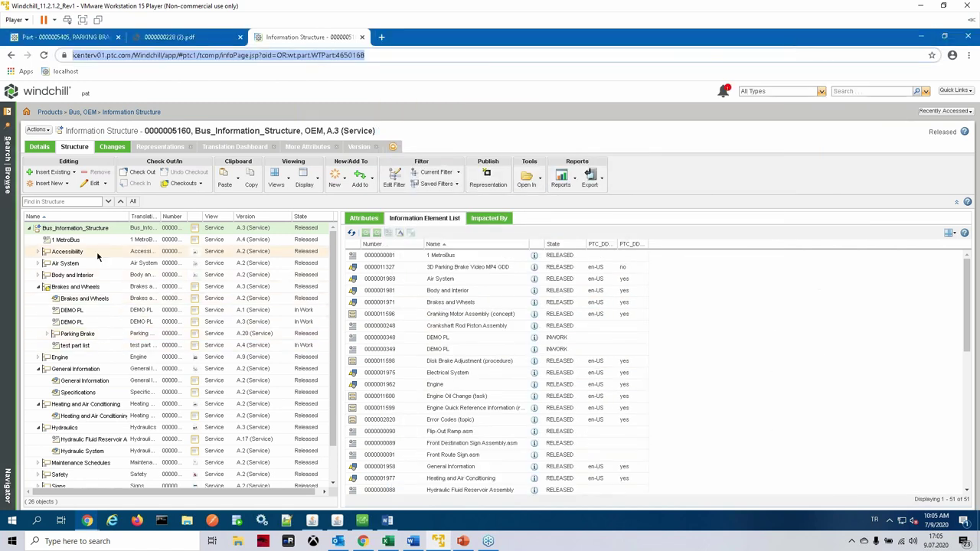
scroll(73, 406, down, 1)
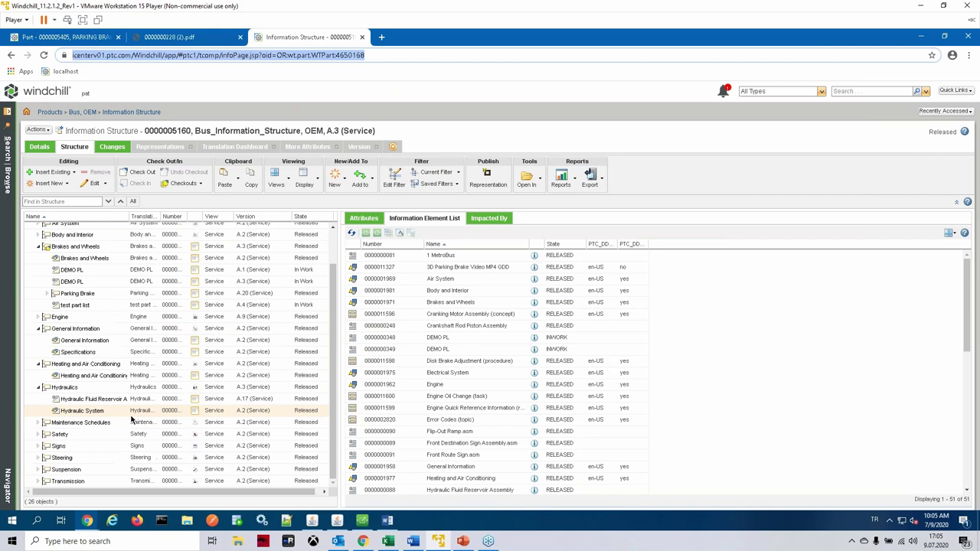
right_click(57, 390)
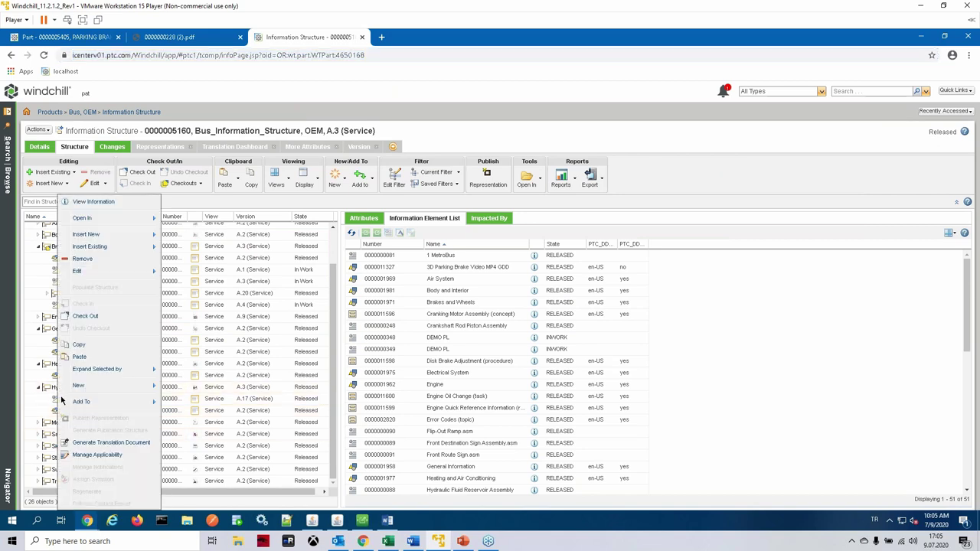
click(97, 455)
drag(485, 208, 464, 188)
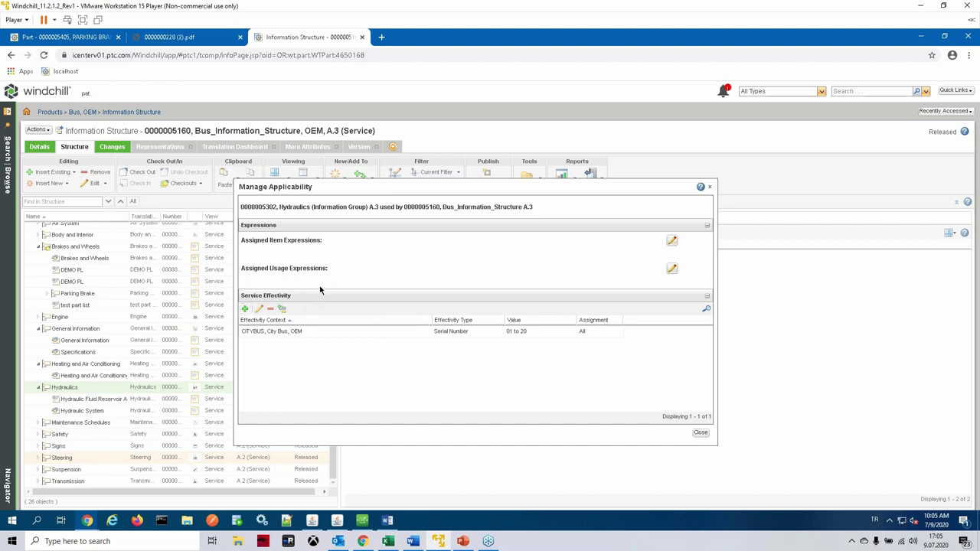
click(702, 434)
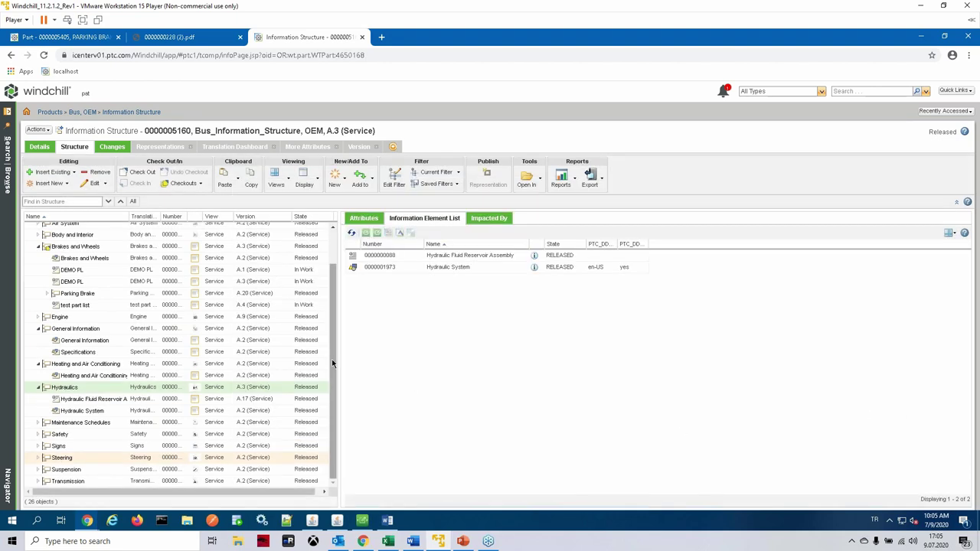
Step: Bring up the Search/Browse navigator of recently visited products
drag(332, 359, 336, 309)
scroll(318, 367, down, 2)
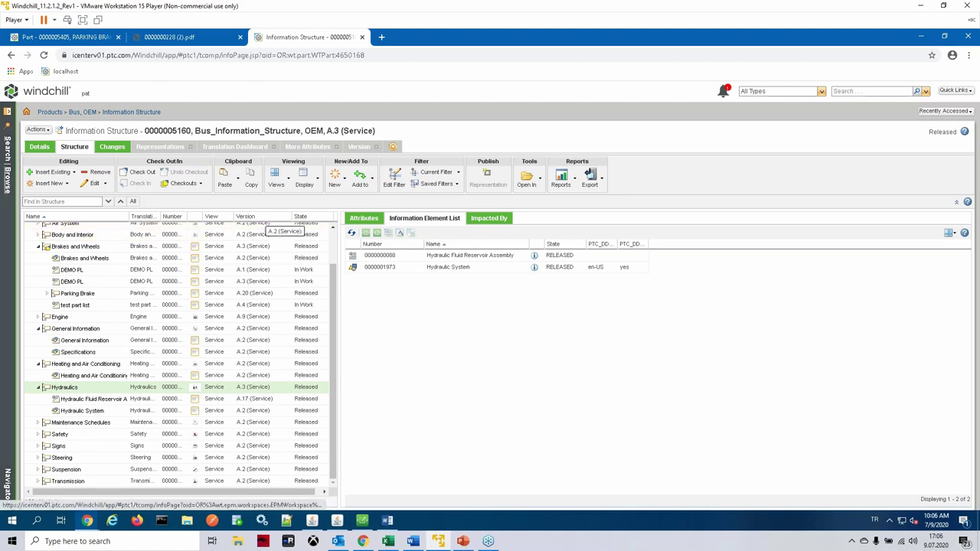
click(7, 146)
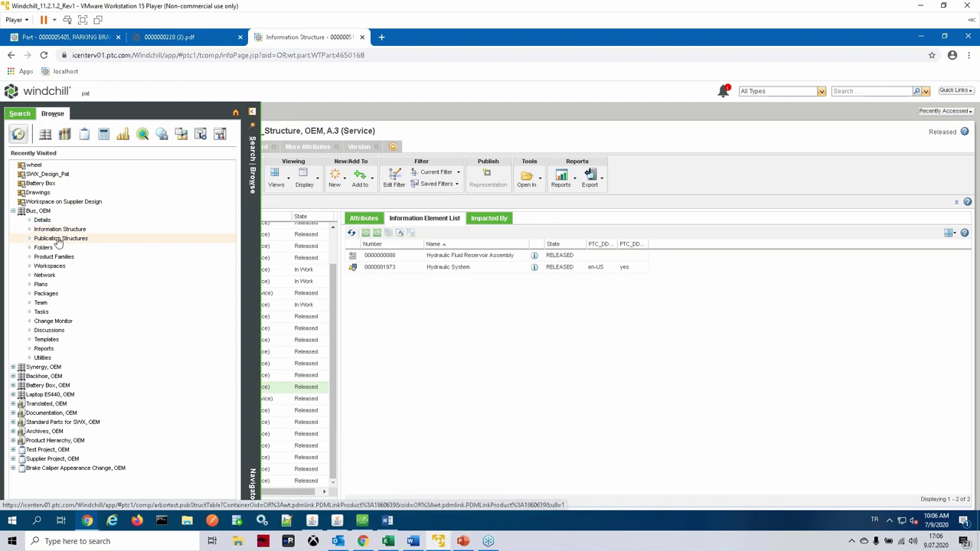
Step: Create publication structure BAKIM PROSEDURU under Bus's Publication Structures and open its details page
click(63, 240)
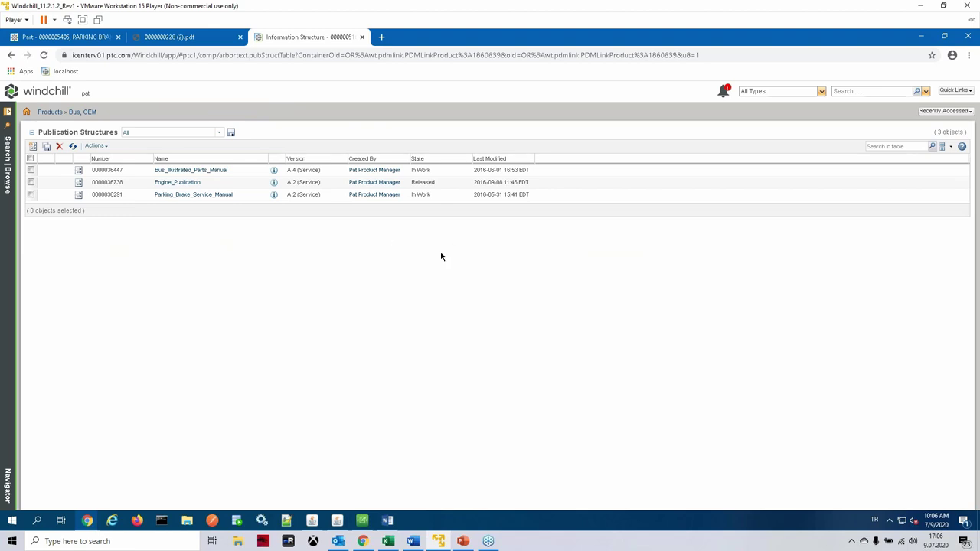
click(32, 146)
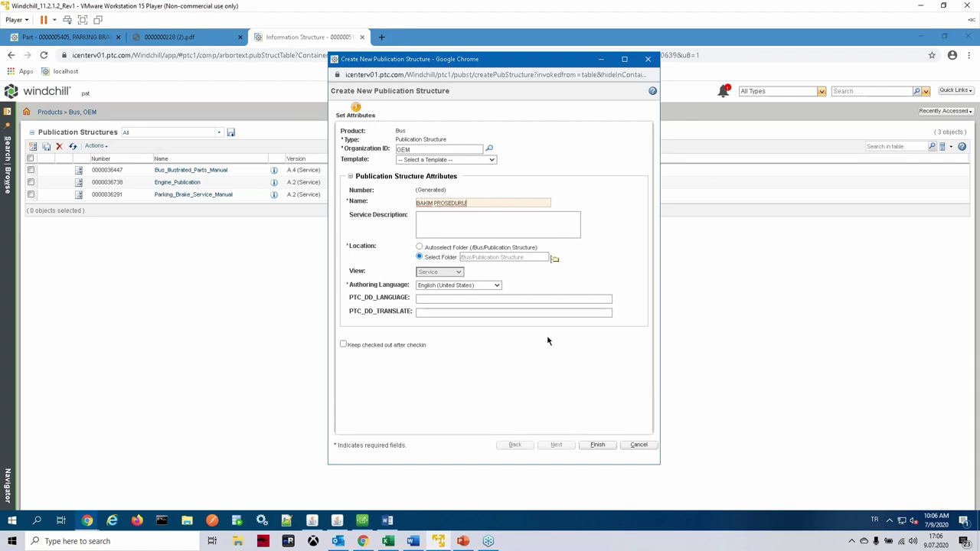
click(597, 452)
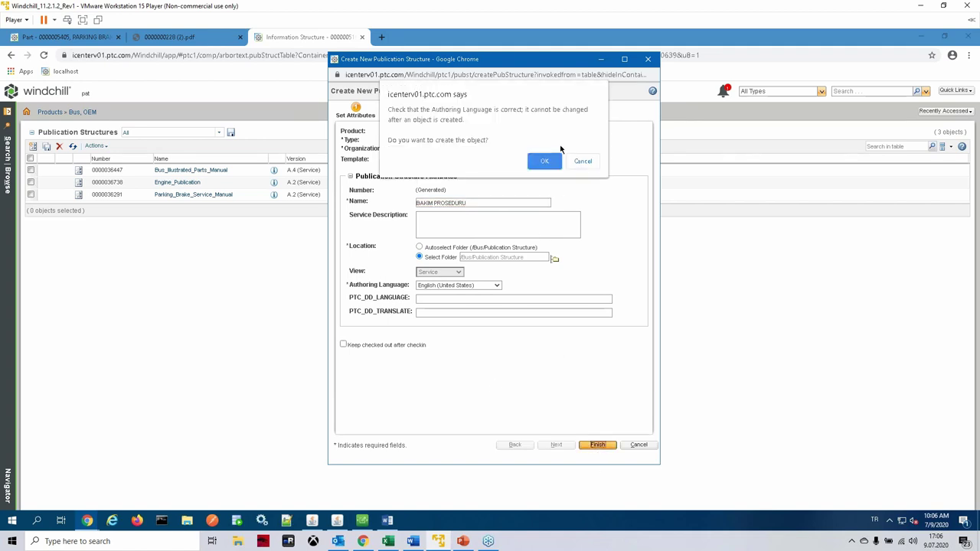
click(542, 162)
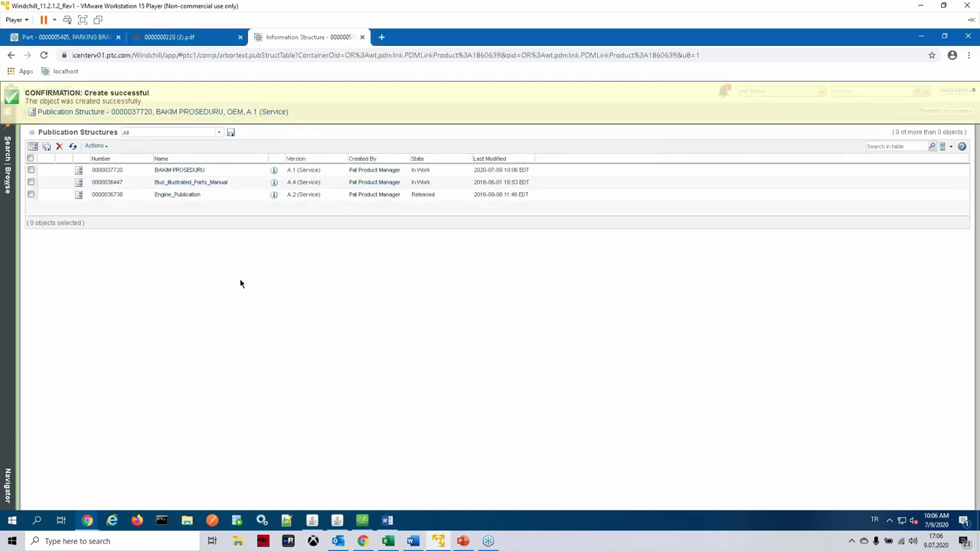
click(181, 171)
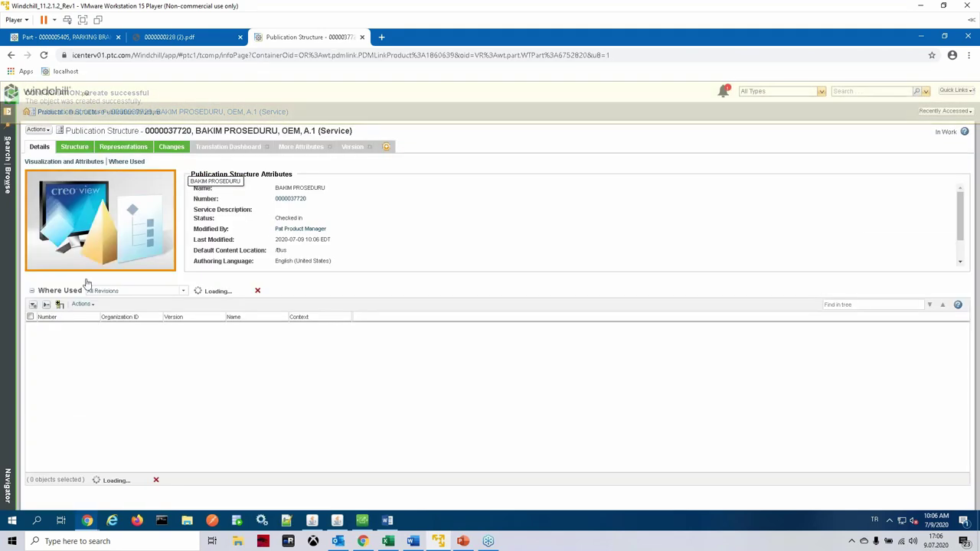
Step: Show BAKIM PROSEDURU's structure tree with the Bus_Information_Structure tree beside it
click(74, 146)
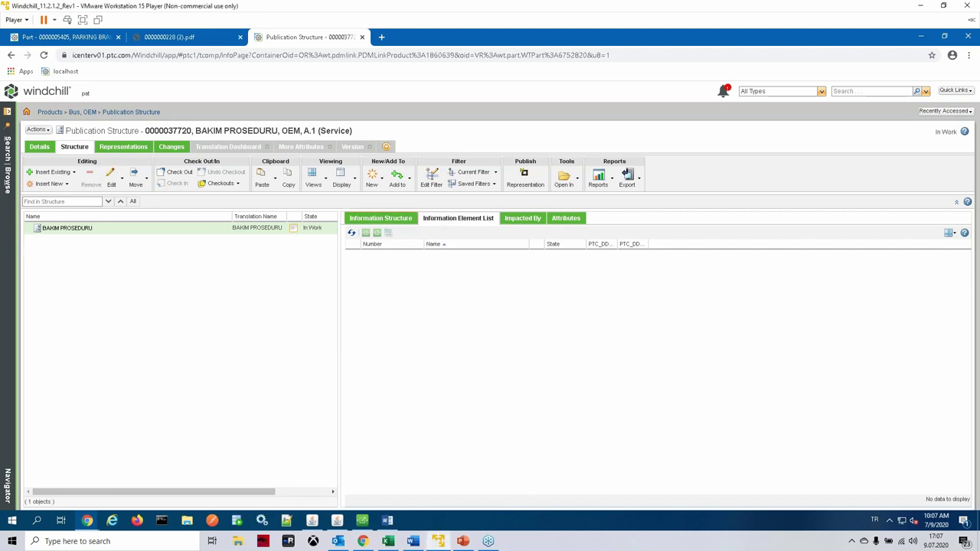
click(403, 222)
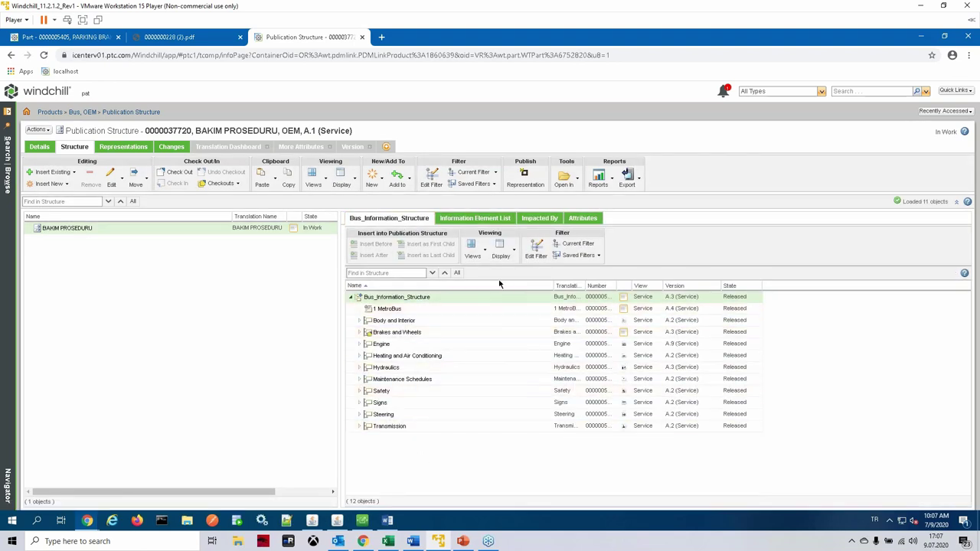
Step: Apply the SN86 saved filter to Bus_Information_Structure, then switch it to the Design filter
click(360, 321)
click(360, 321)
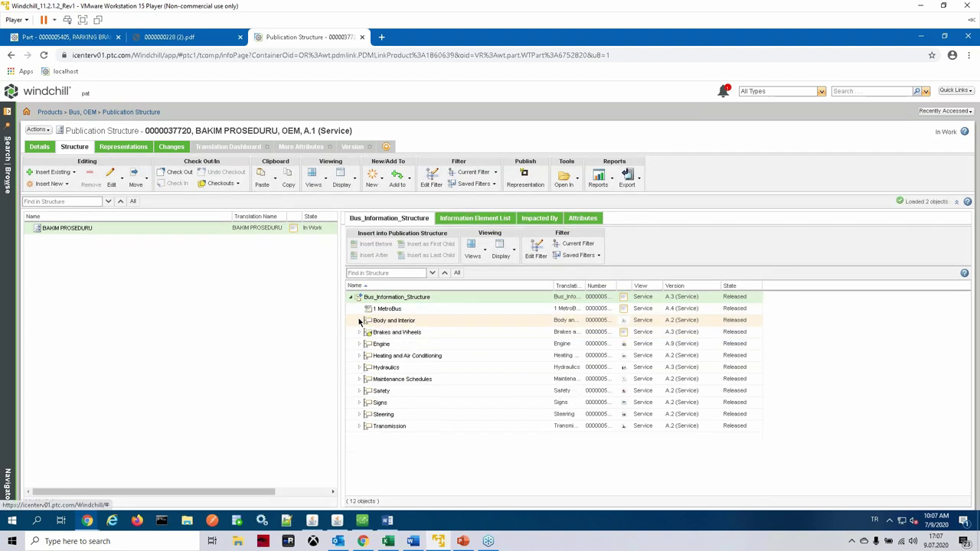
click(580, 255)
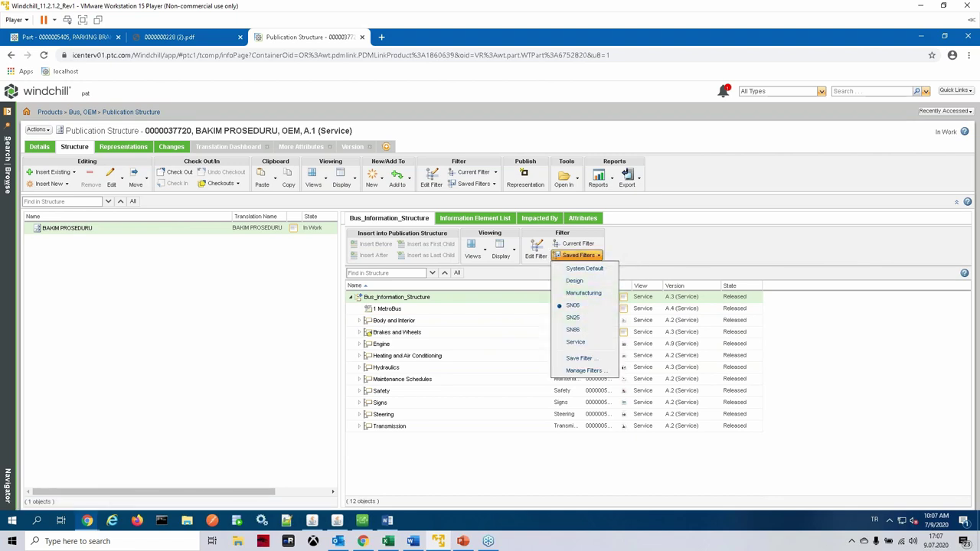
click(584, 330)
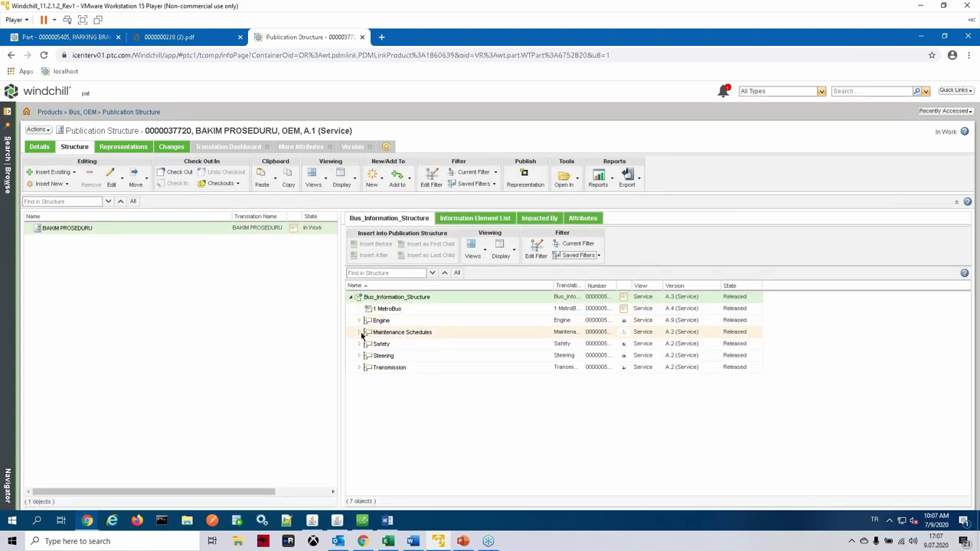
click(360, 332)
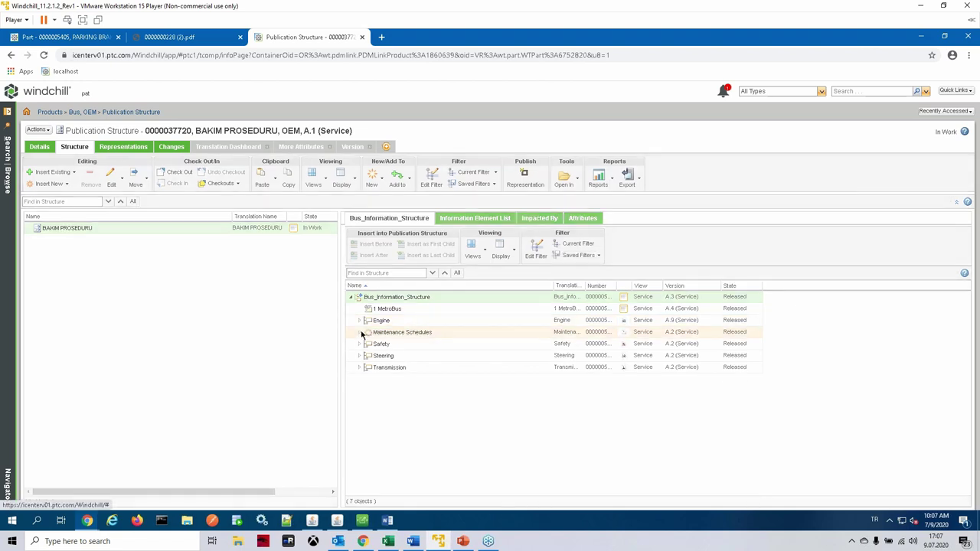
click(600, 259)
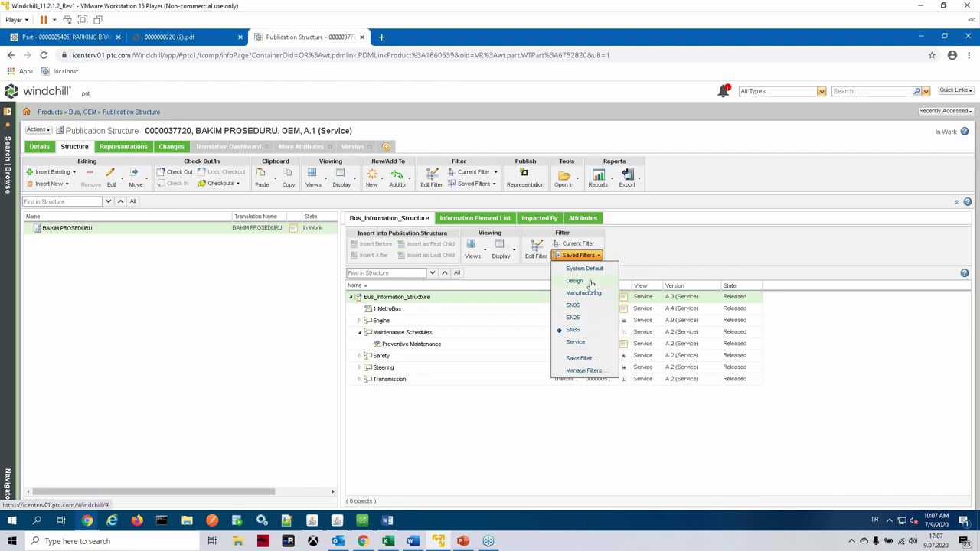
click(591, 281)
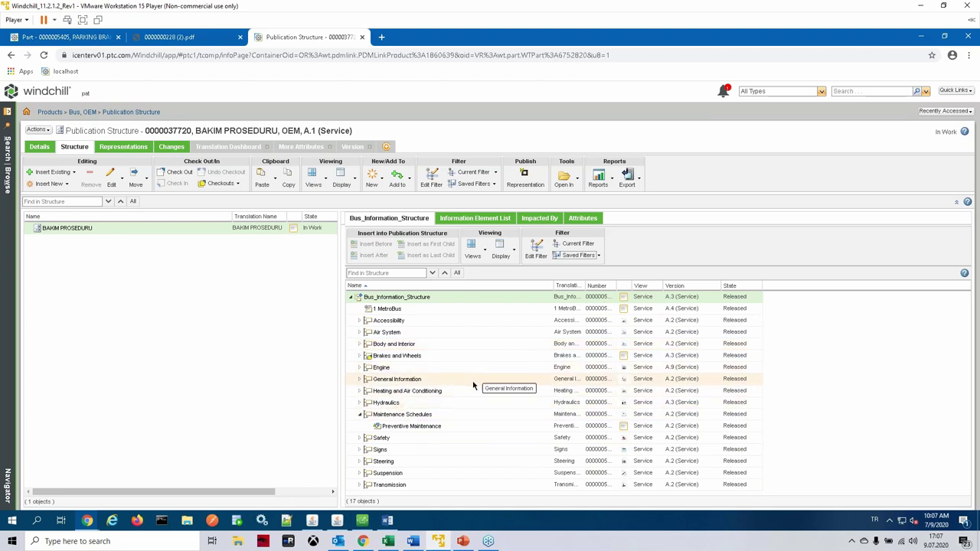
Step: From Brakes and Wheels > Parking Brake, drag Park Brake Assembly twice and Park Brake Will Not Hold onto BAKIM PROSEDURU
click(360, 356)
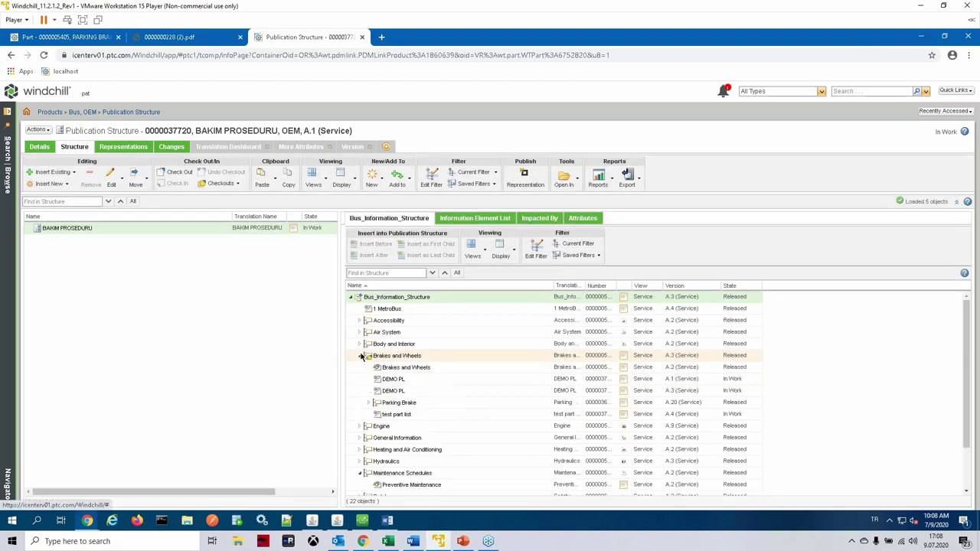
click(370, 403)
scroll(505, 390, down, 5)
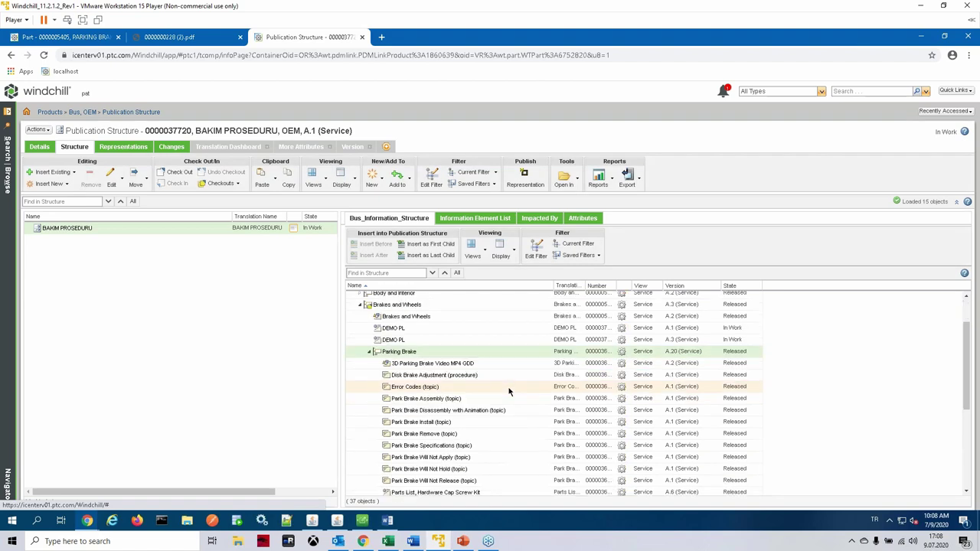
scroll(486, 410, up, 2)
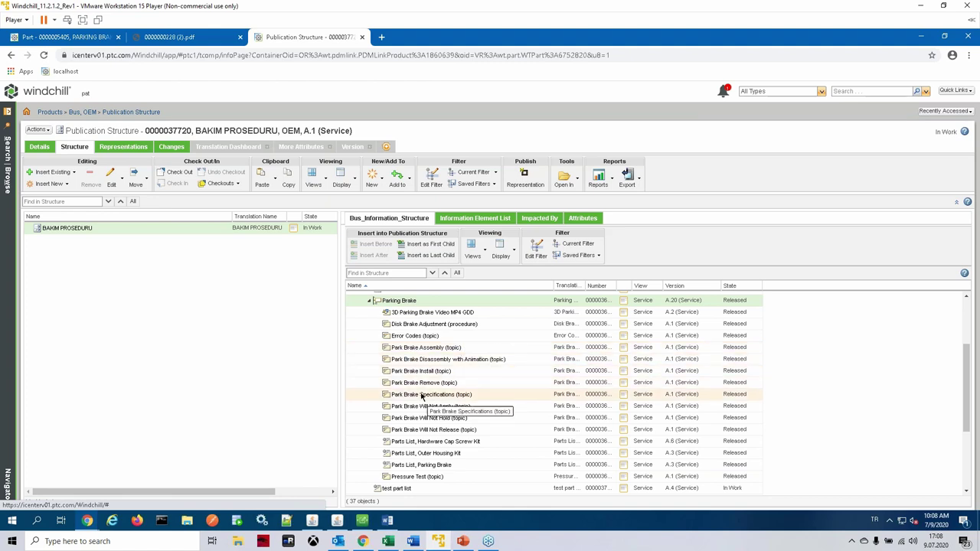
click(419, 353)
drag(419, 354, 89, 230)
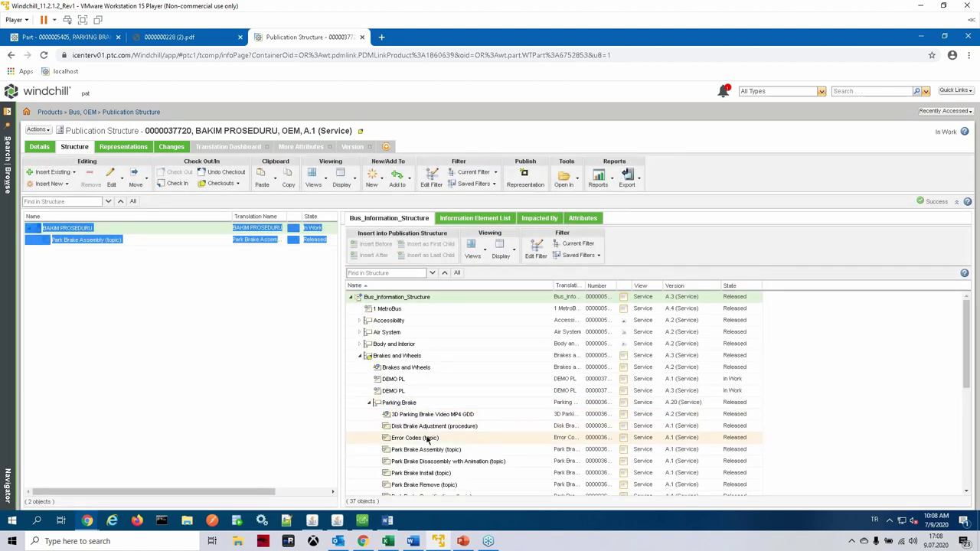
drag(422, 451, 92, 227)
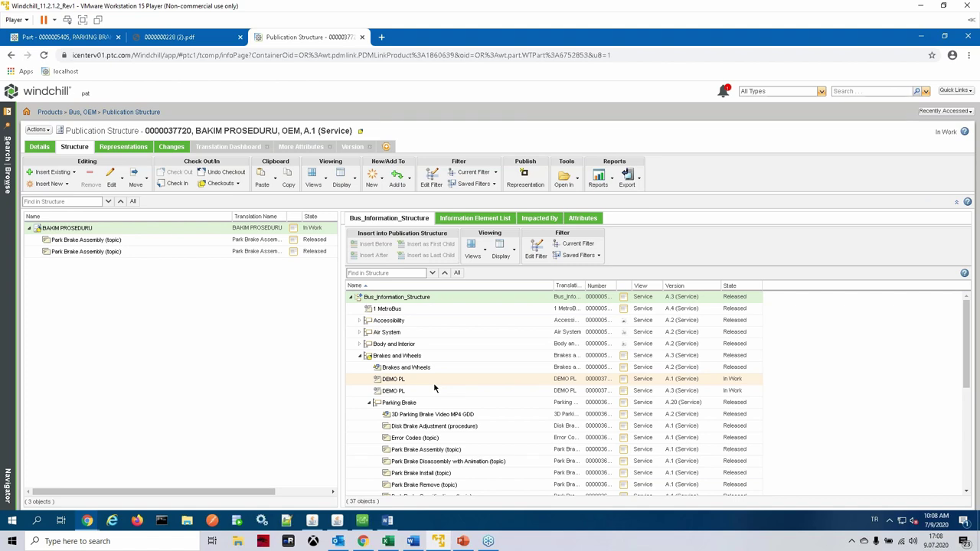
scroll(560, 383, down, 3)
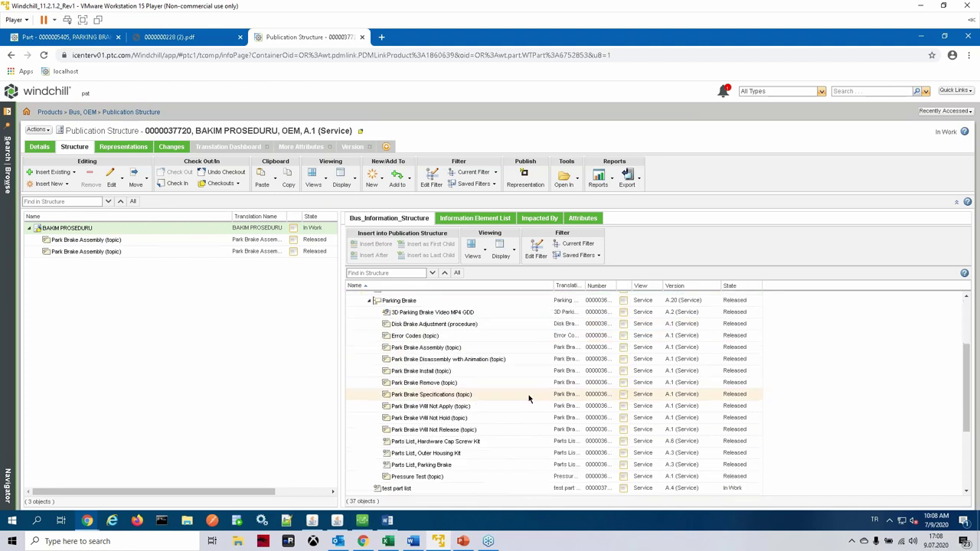
drag(436, 420, 68, 229)
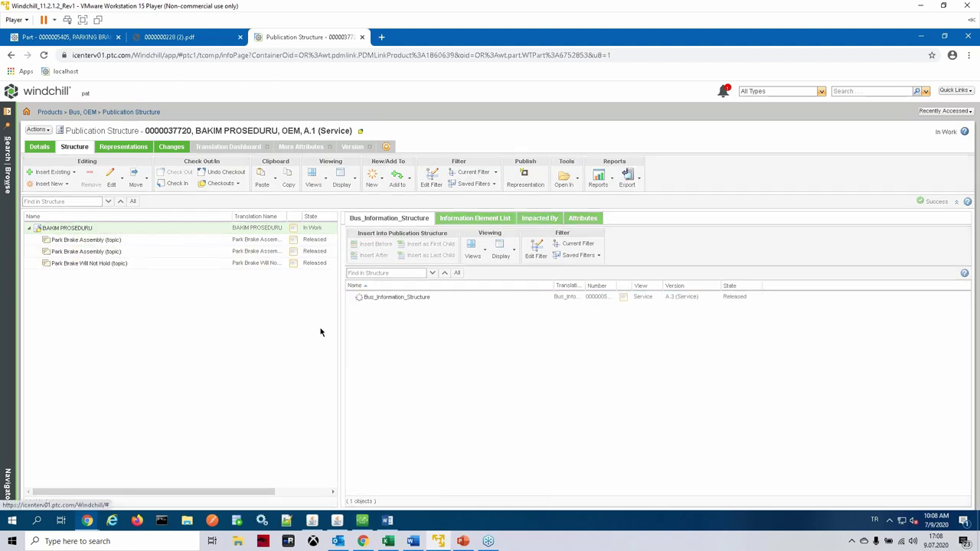
Step: Insert a new Table of Contents into BAKIM PROSEDURU
right_click(77, 229)
mouse_move(167, 252)
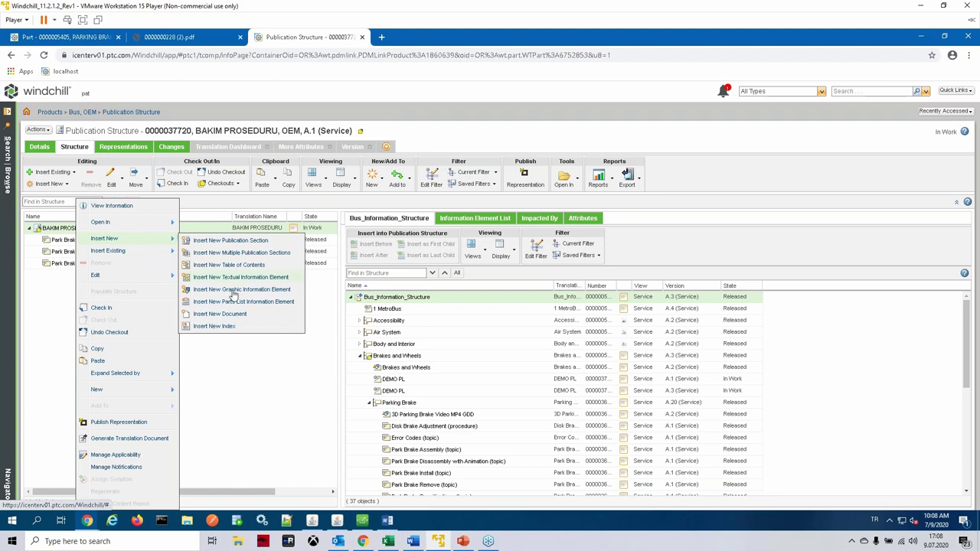
click(229, 314)
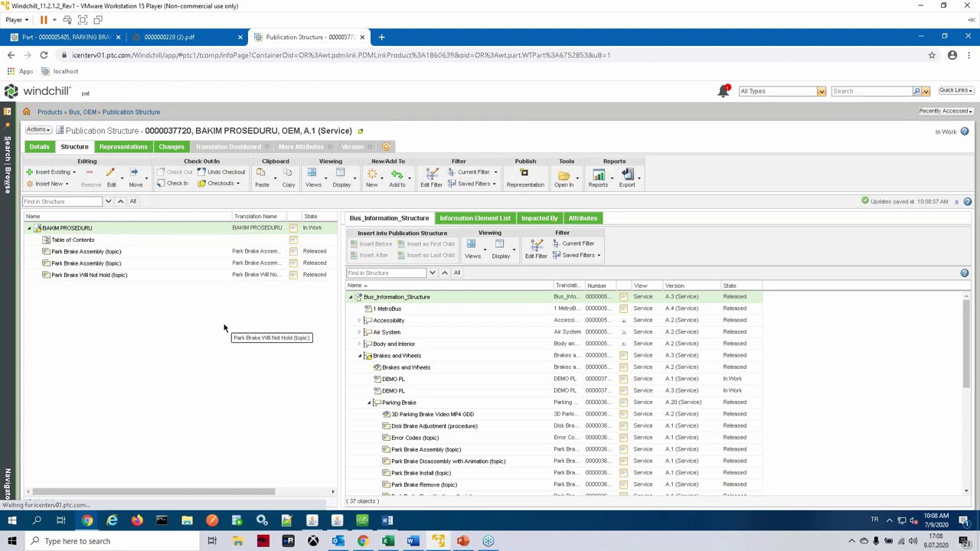
Step: Insert a new Index into BAKIM PROSEDURU
right_click(75, 232)
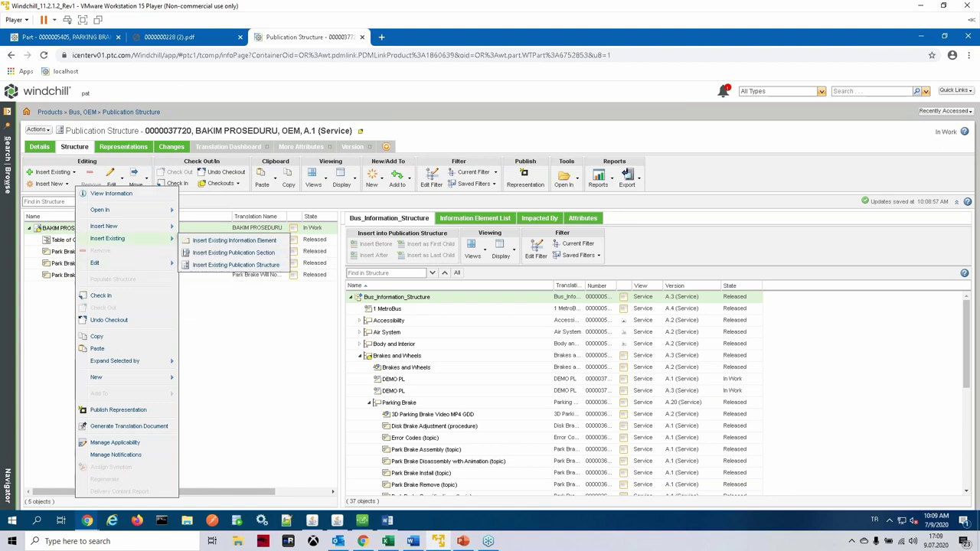
mouse_move(129, 228)
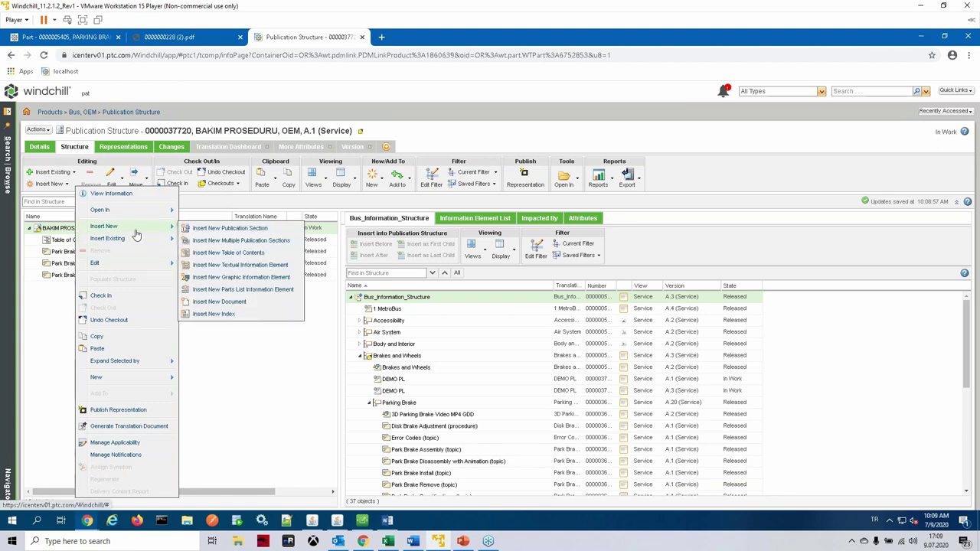
click(229, 315)
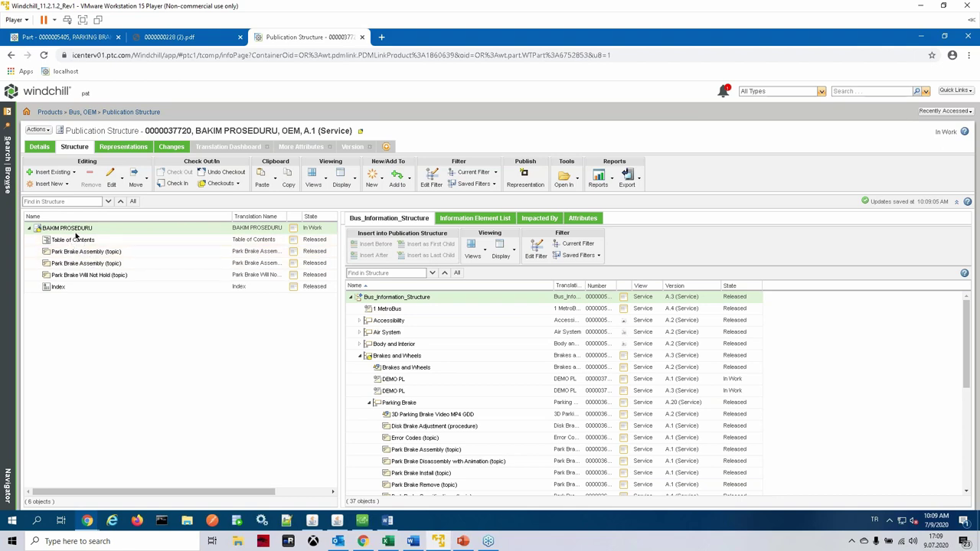
right_click(77, 230)
mouse_move(115, 239)
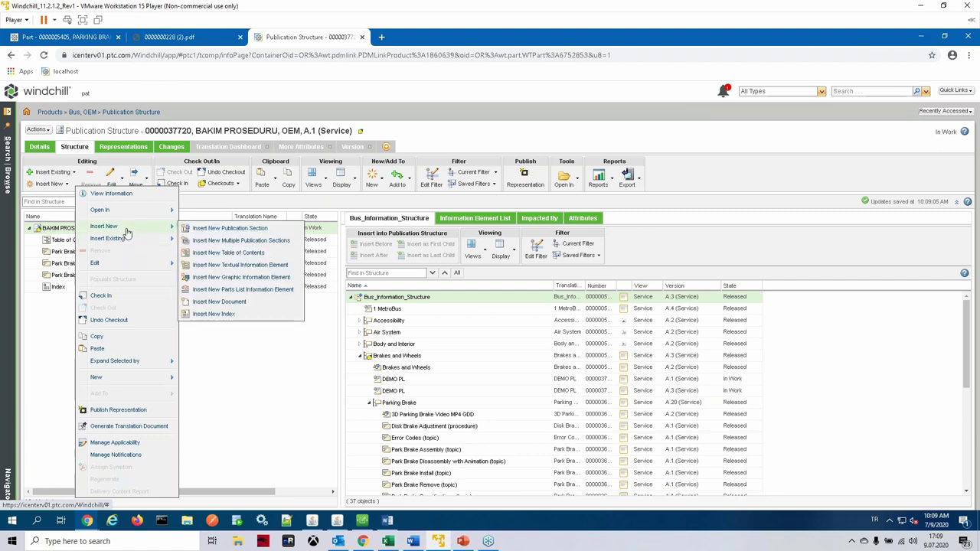
Step: Create the publication section GENEL ACIKLAMA under BAKIM PROSEDURU
click(235, 240)
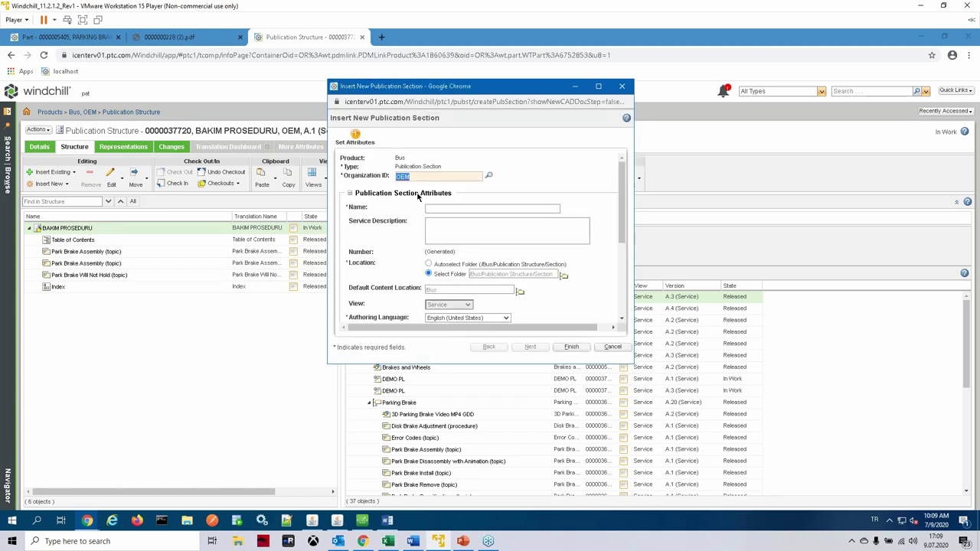
click(477, 209)
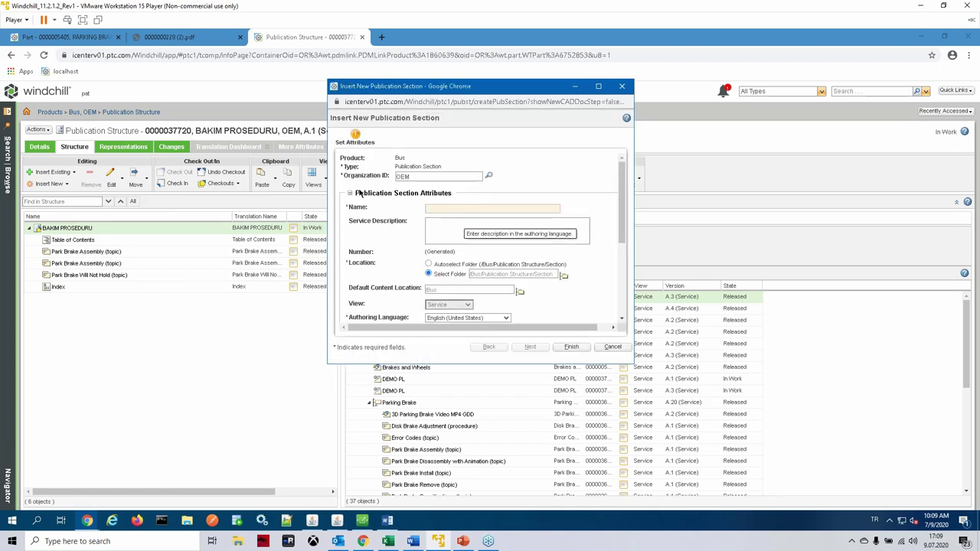
text(GENE)
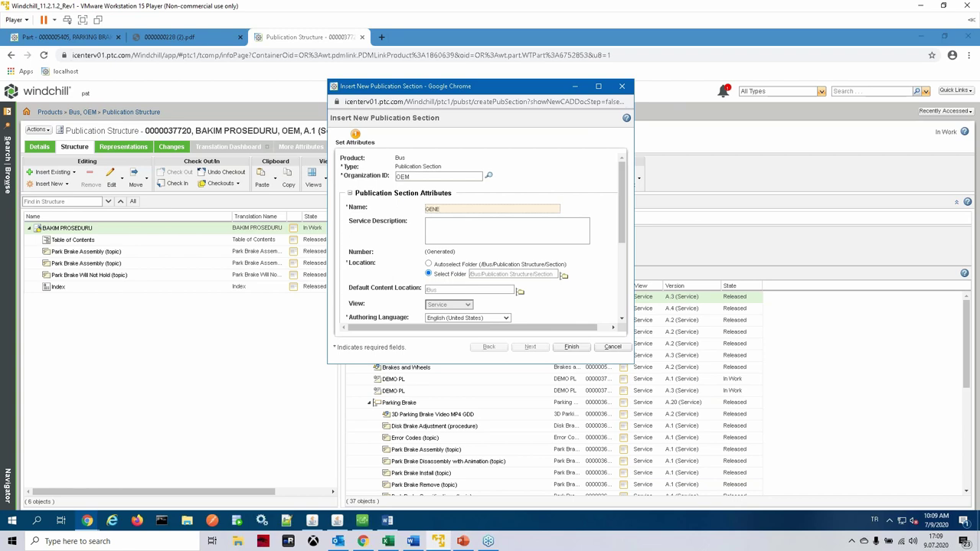
text(L ACIKLAMA)
click(571, 347)
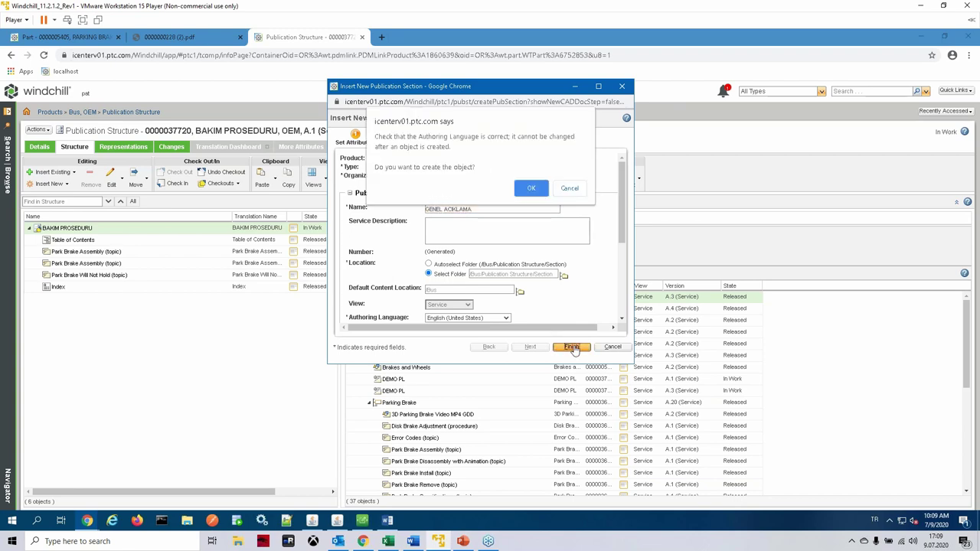
click(531, 189)
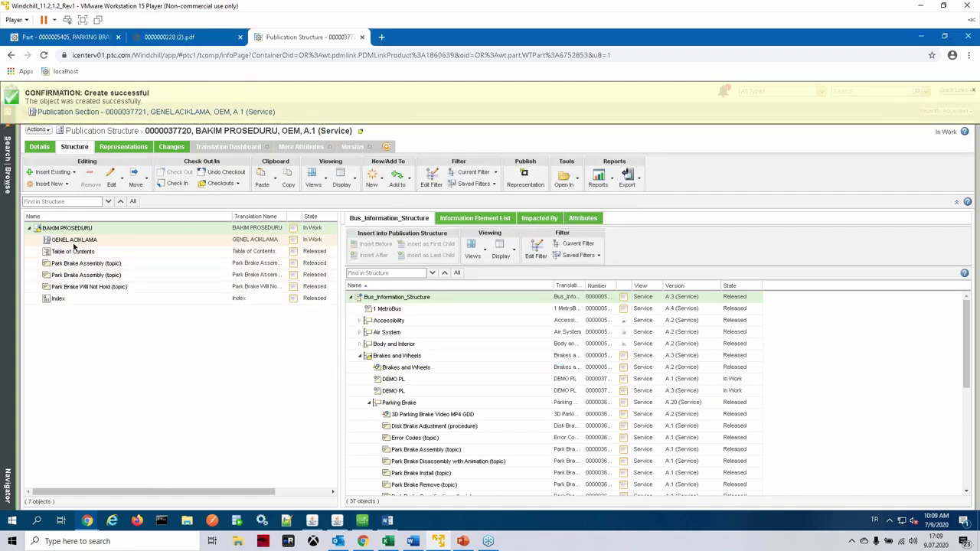
Step: Create a second publication section named BAKIM BOLUMU under BAKIM PROSEDURU
right_click(76, 242)
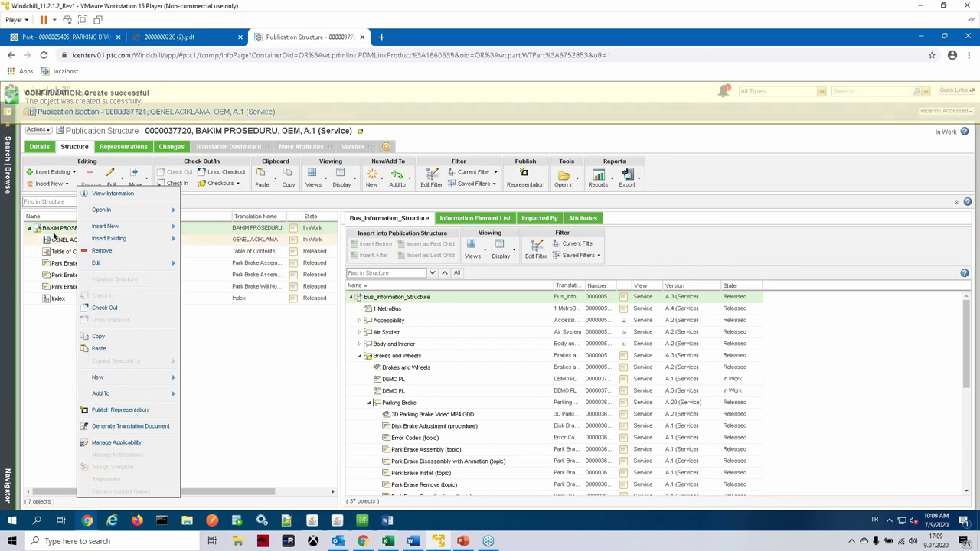
right_click(52, 228)
mouse_move(86, 230)
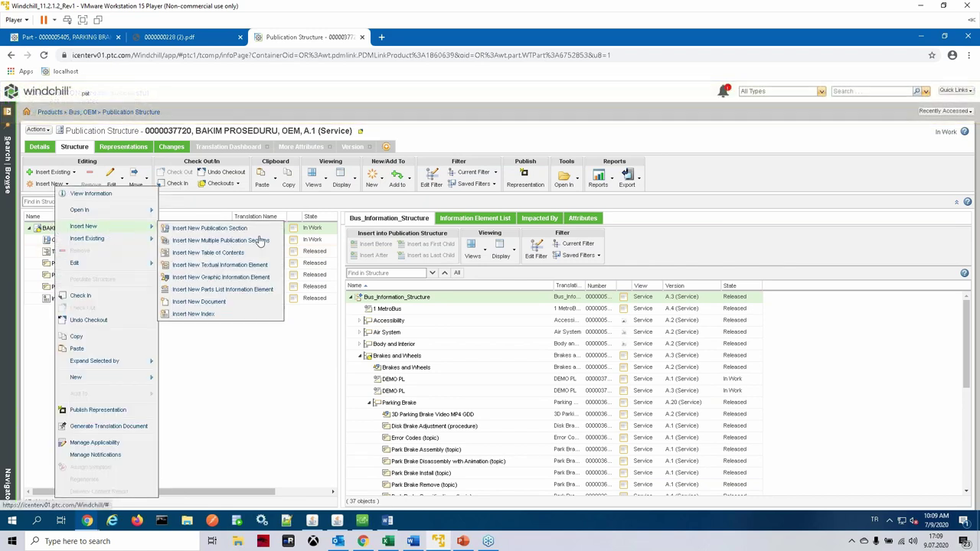
click(268, 314)
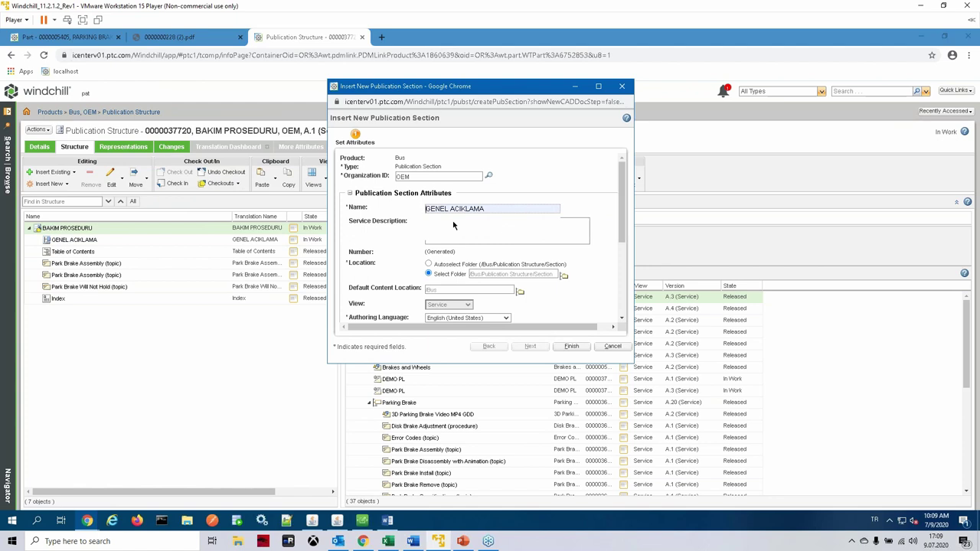
click(472, 208)
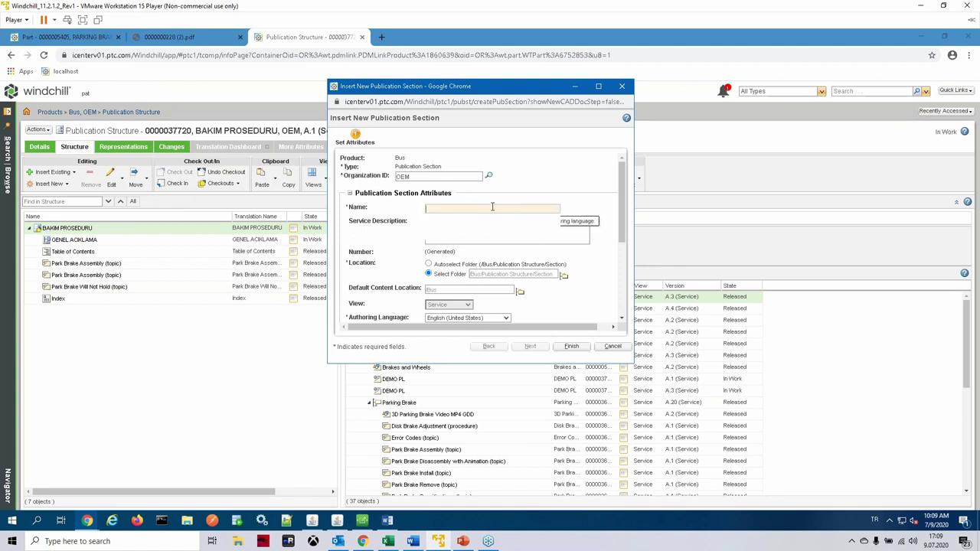
text(BAKIM )
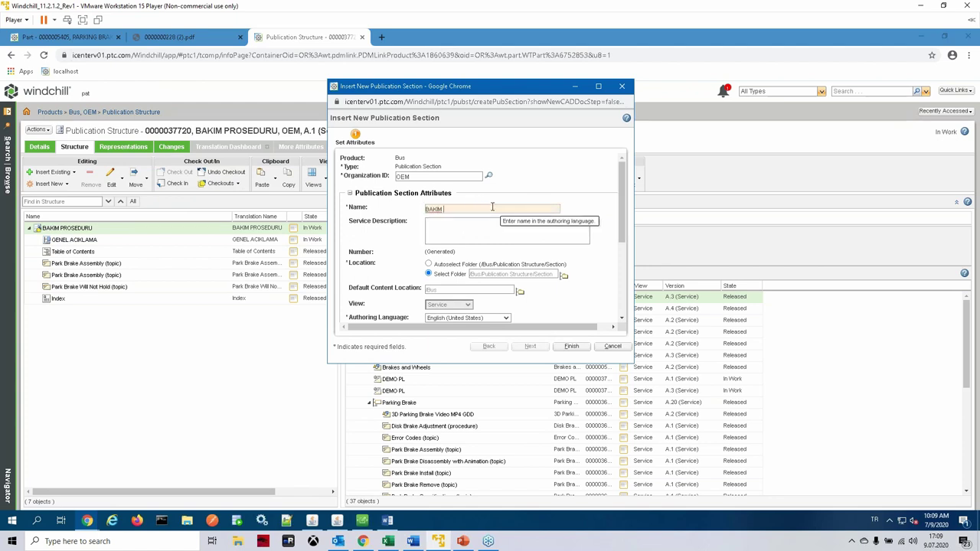
text(BOLUMU)
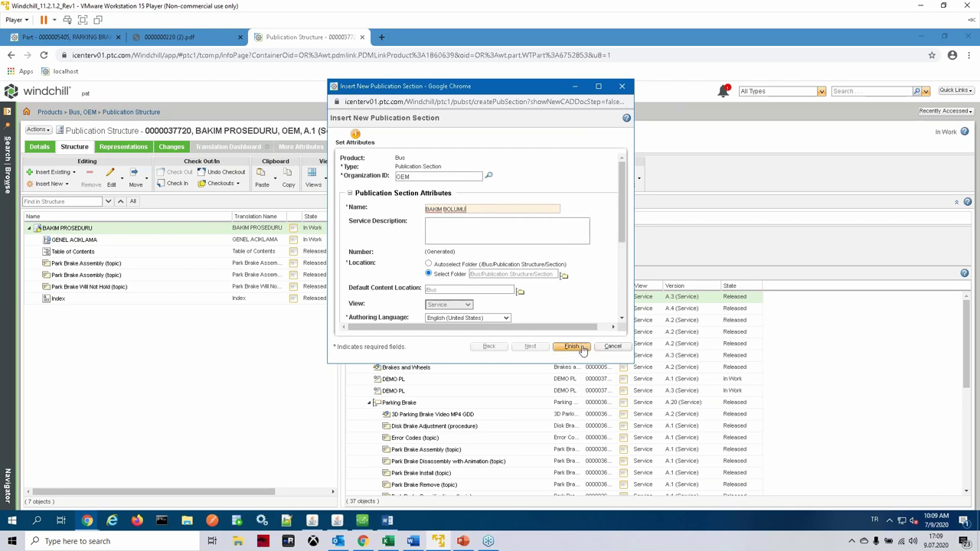
click(571, 346)
click(544, 192)
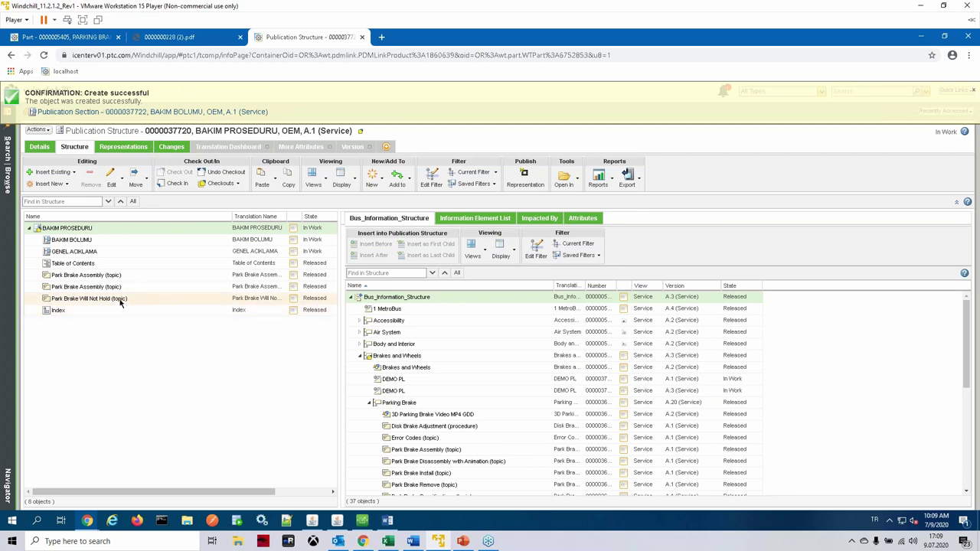
Step: Drag the three Park Brake topics into BAKIM BOLUMU and place GENEL ACIKLAMA above it
shift+click(92, 276)
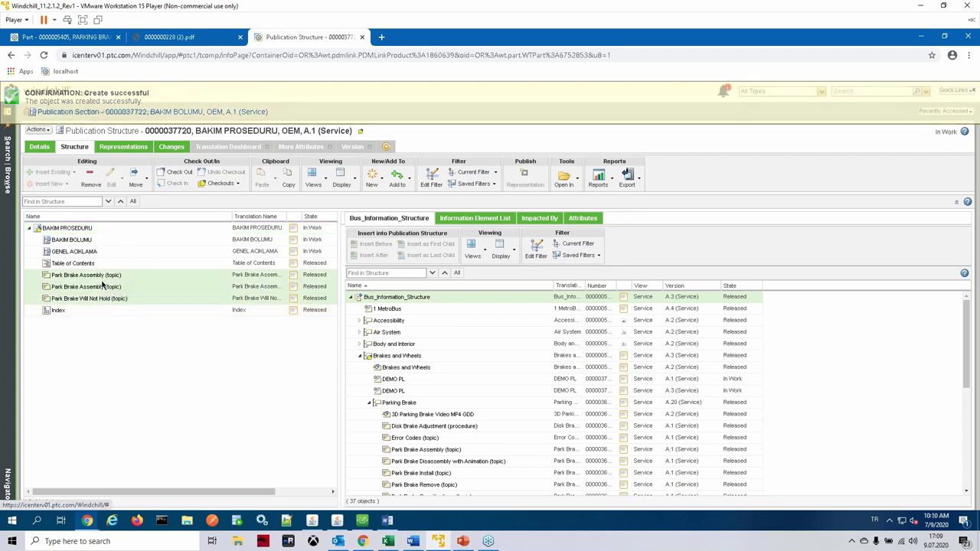
drag(102, 287, 74, 243)
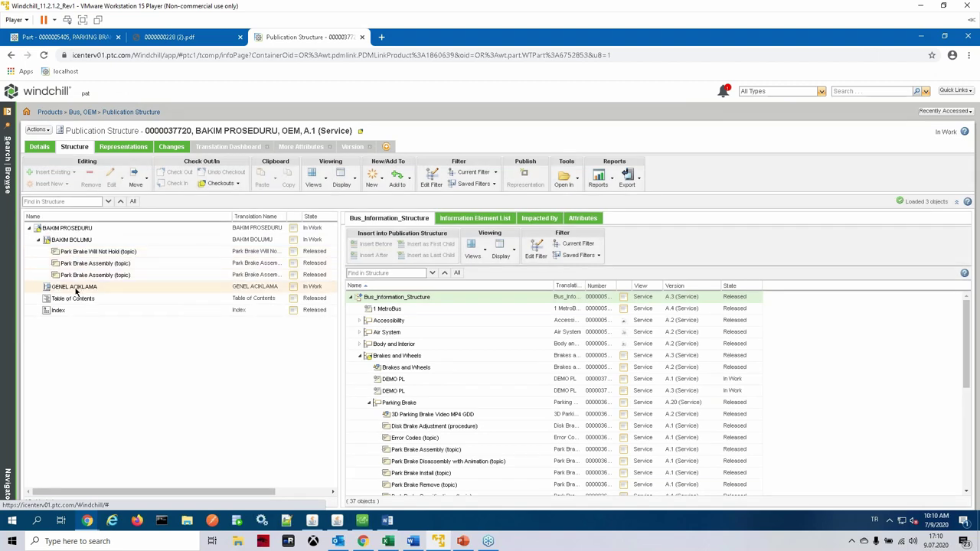
drag(76, 290, 62, 240)
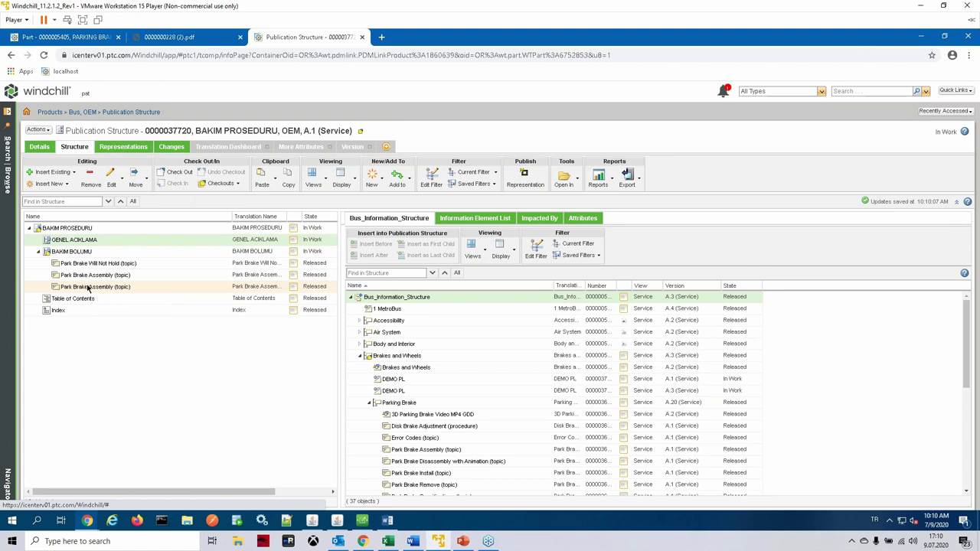
drag(89, 292, 89, 274)
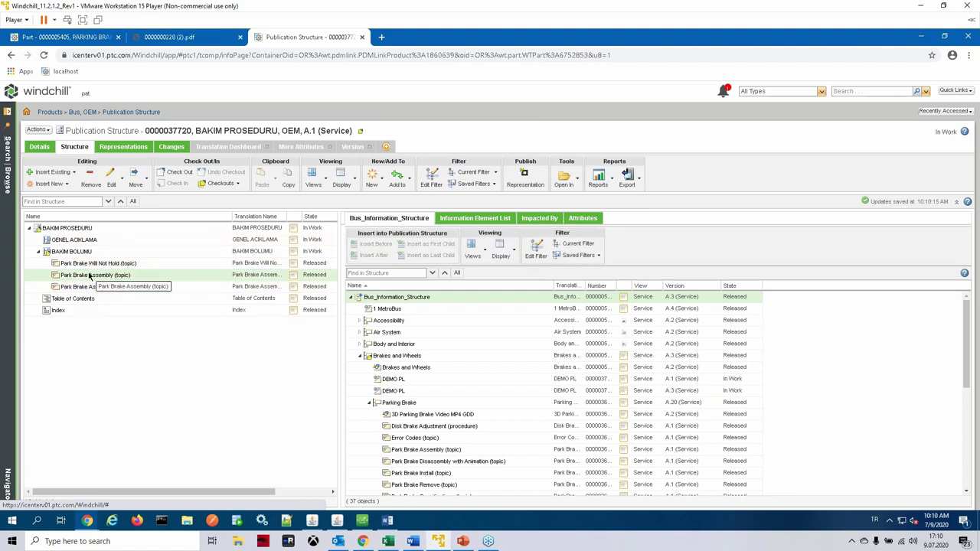
right_click(79, 229)
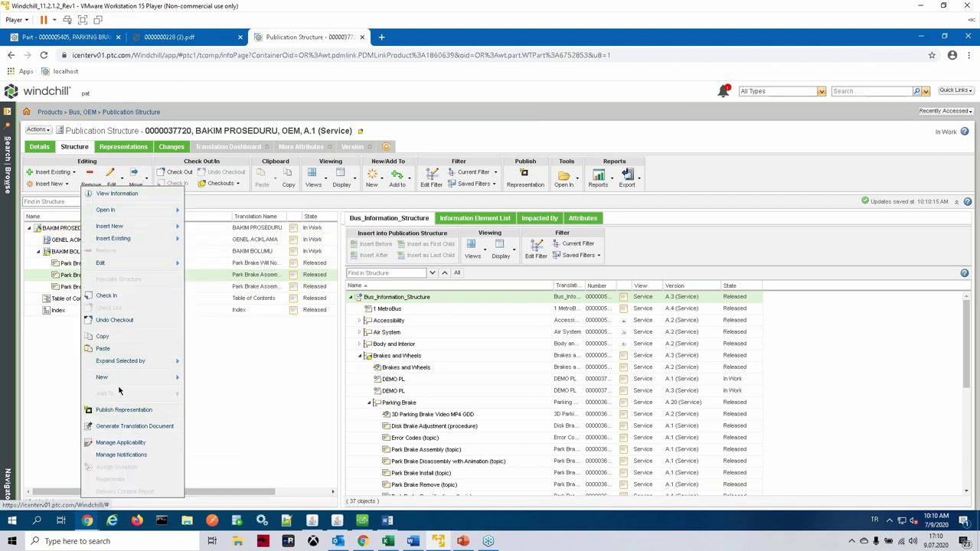
Step: Check in BAKIM PROSEDURU, then check in the BAKIM BOLUMU section
click(115, 297)
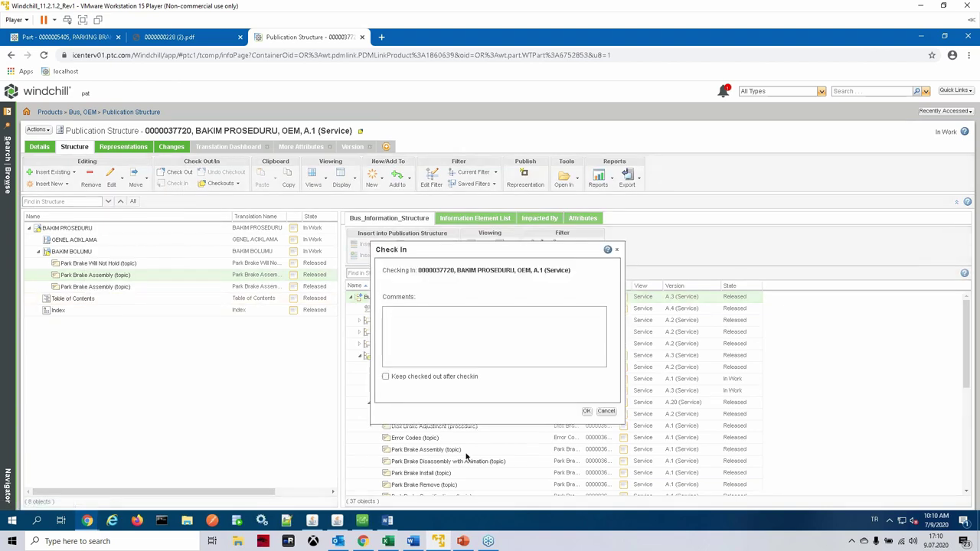
click(587, 412)
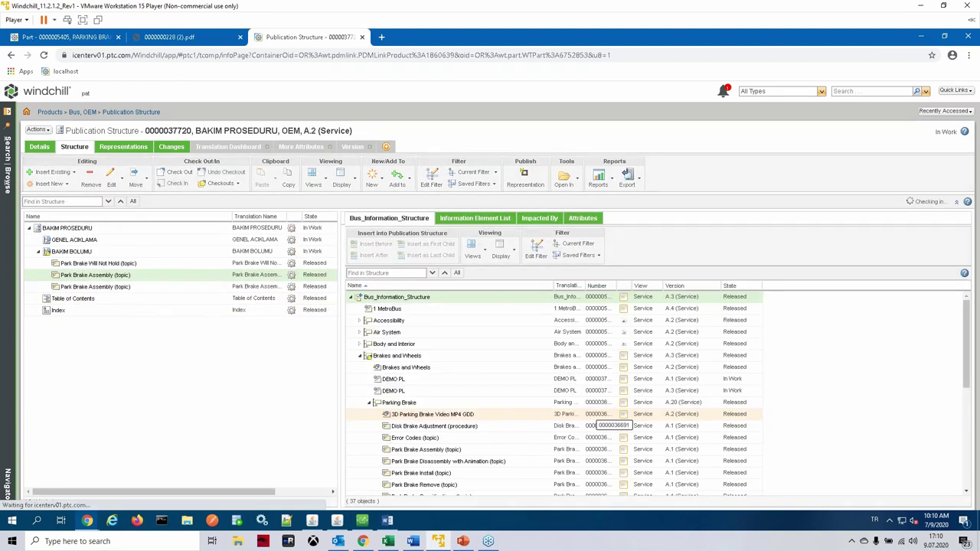
right_click(84, 254)
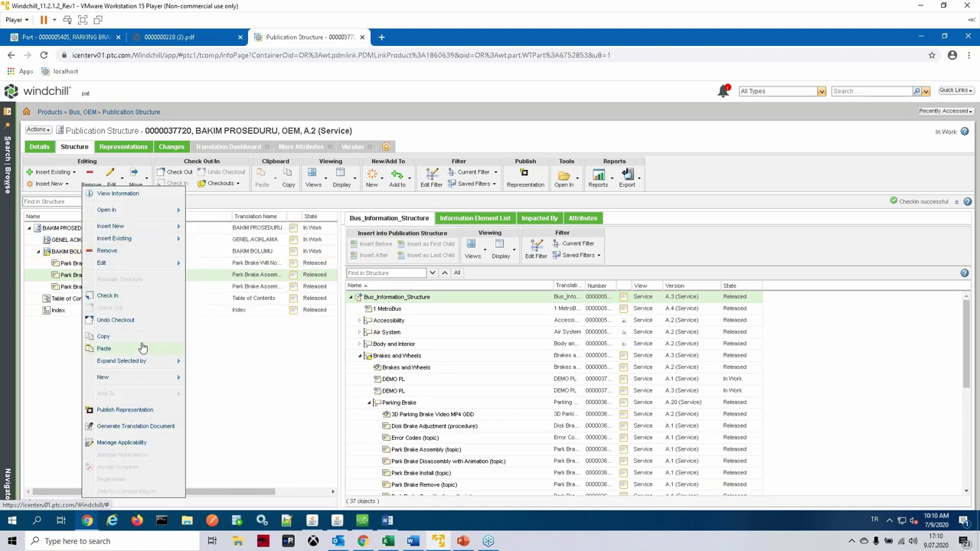
click(107, 296)
click(588, 412)
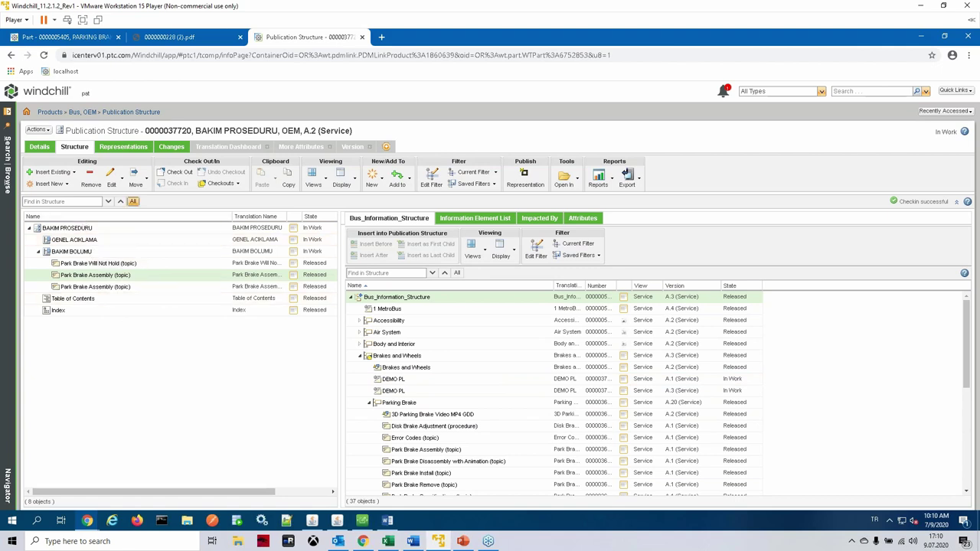
click(112, 147)
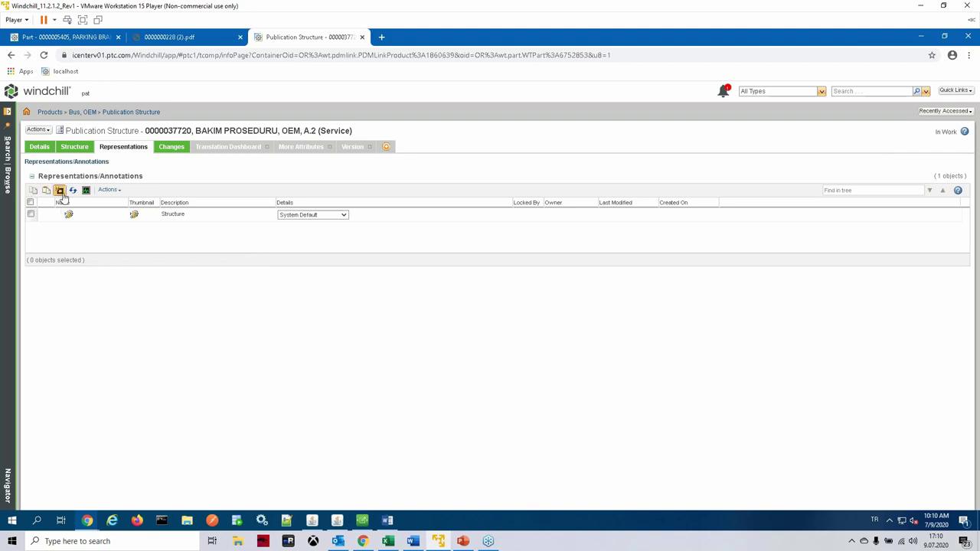
Step: Start a new representation named test and view the Publishing rule dropdown options
click(59, 190)
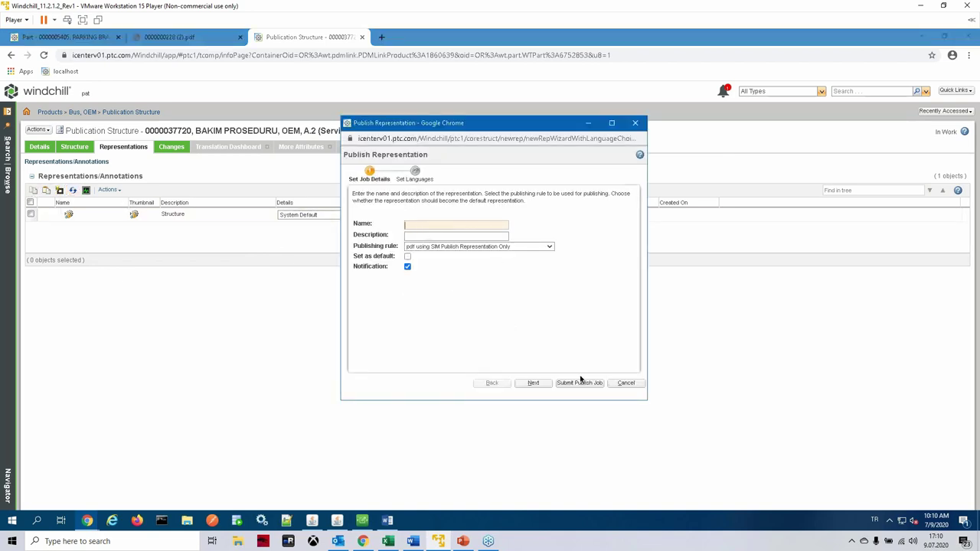
click(475, 247)
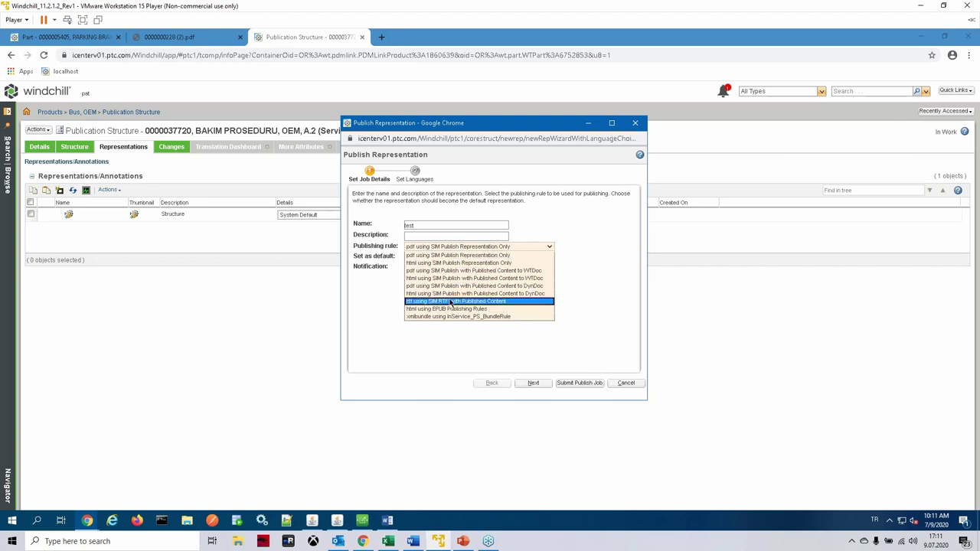
Step: Submit the test publish job using 'pdf using SIM Publish Representation Only' with English (United States) output
key(Up)
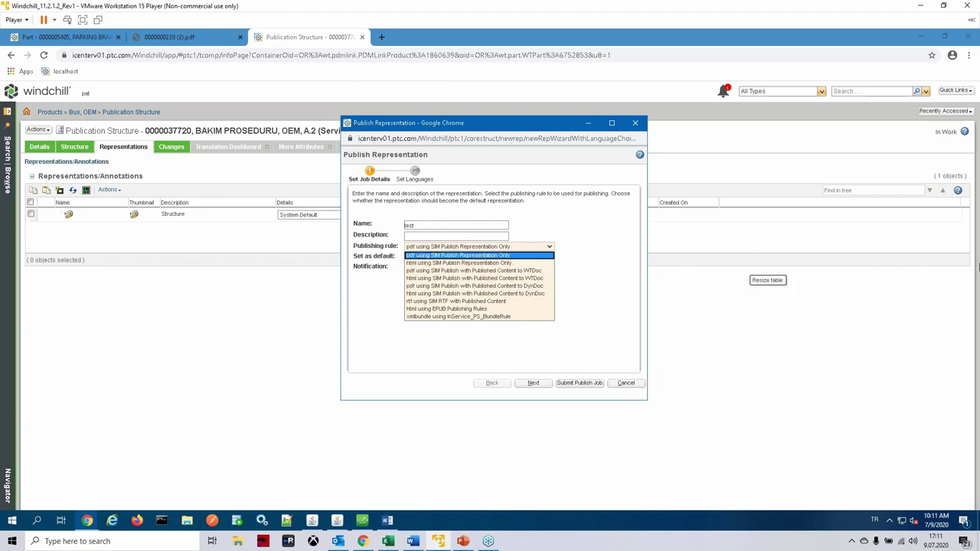
click(456, 256)
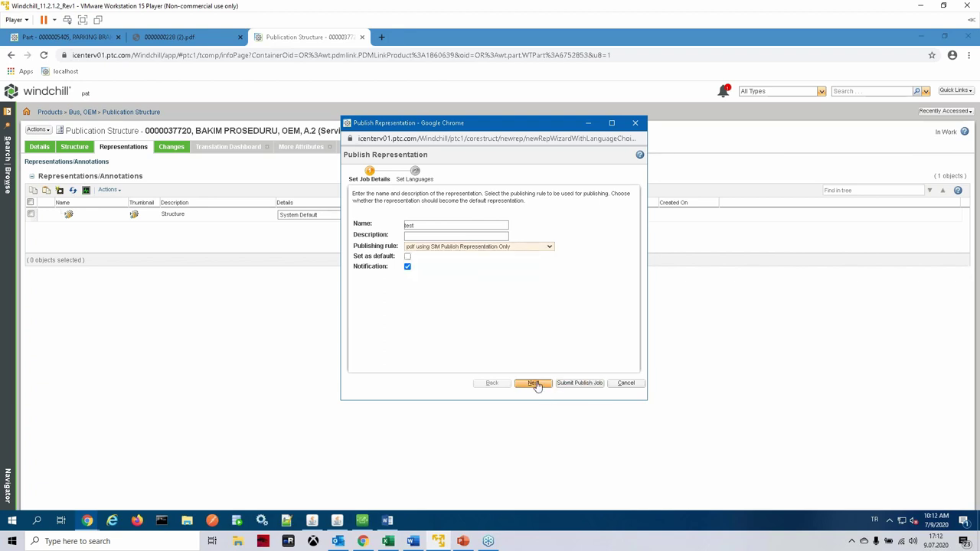
click(548, 249)
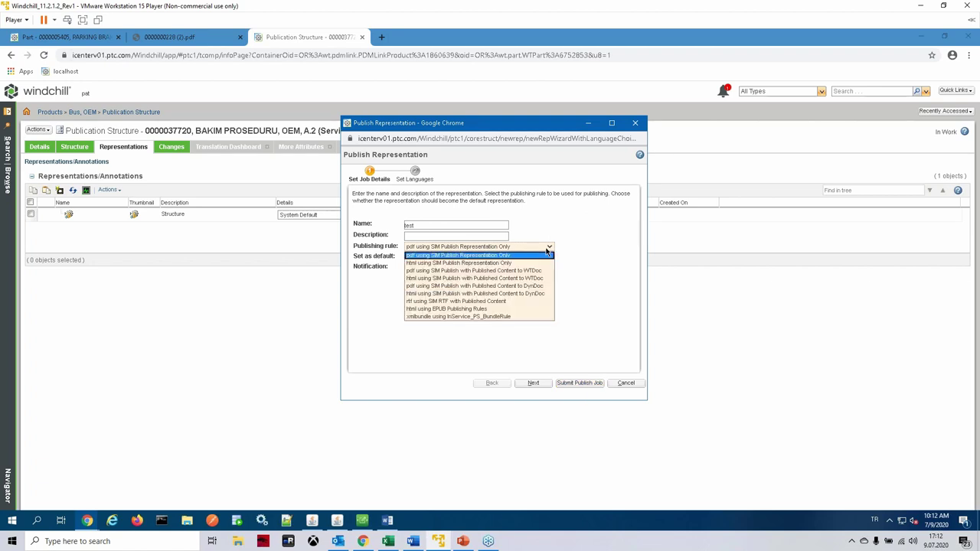
click(548, 251)
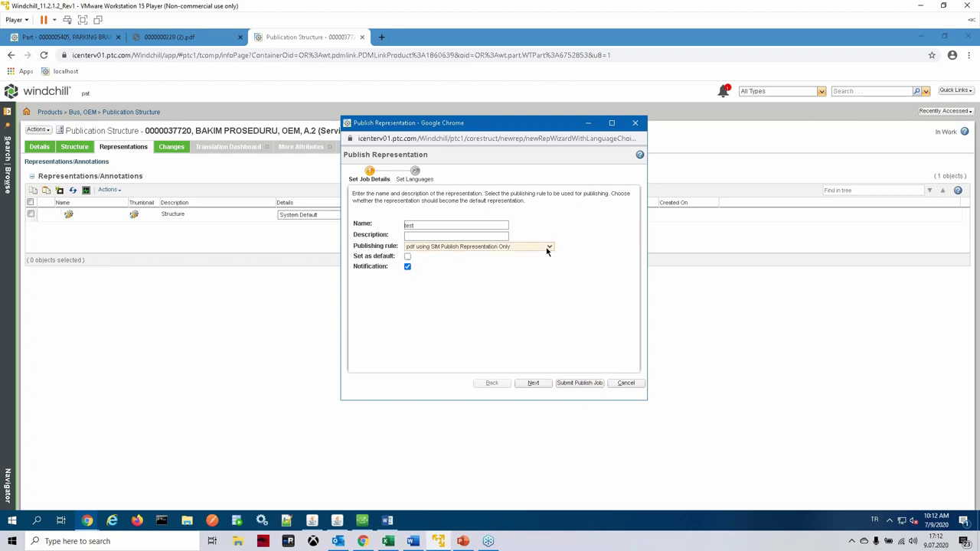
click(538, 385)
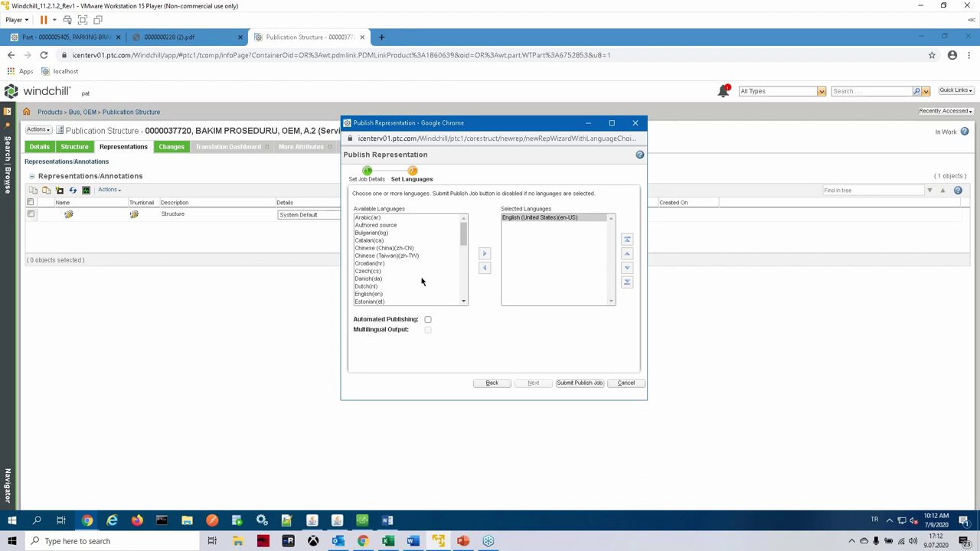
click(576, 384)
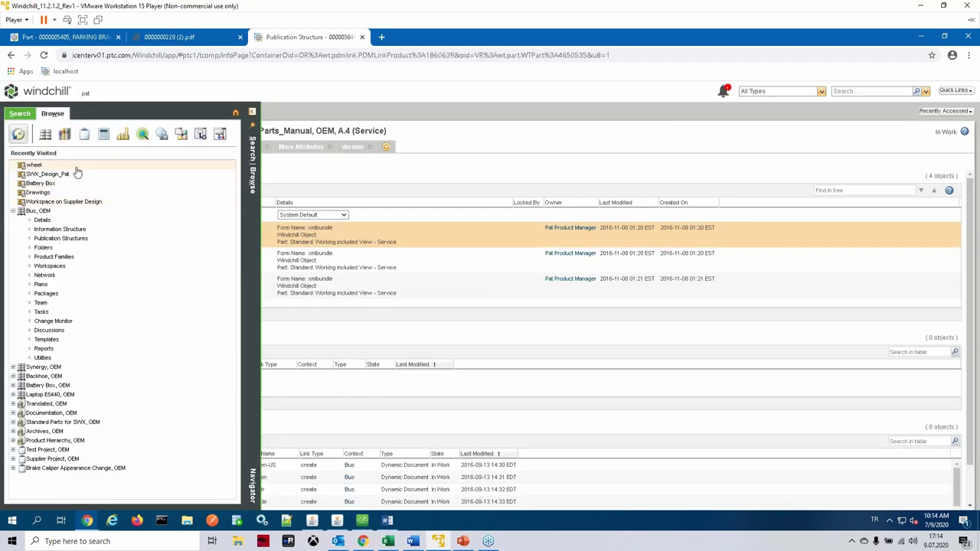
Step: Open Engine_Publication under the Bus publication structures and open its first representation's file 0000036738.pdf
click(68, 239)
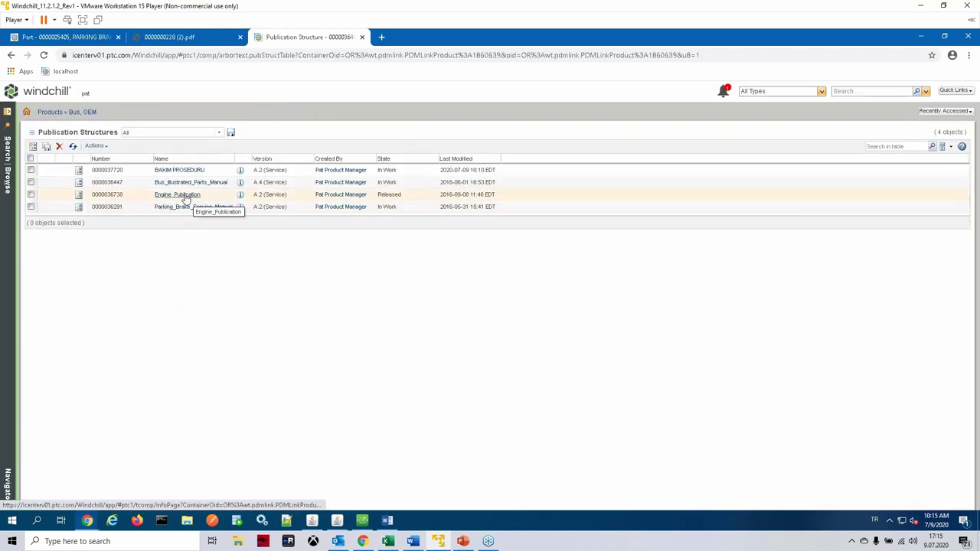
click(178, 194)
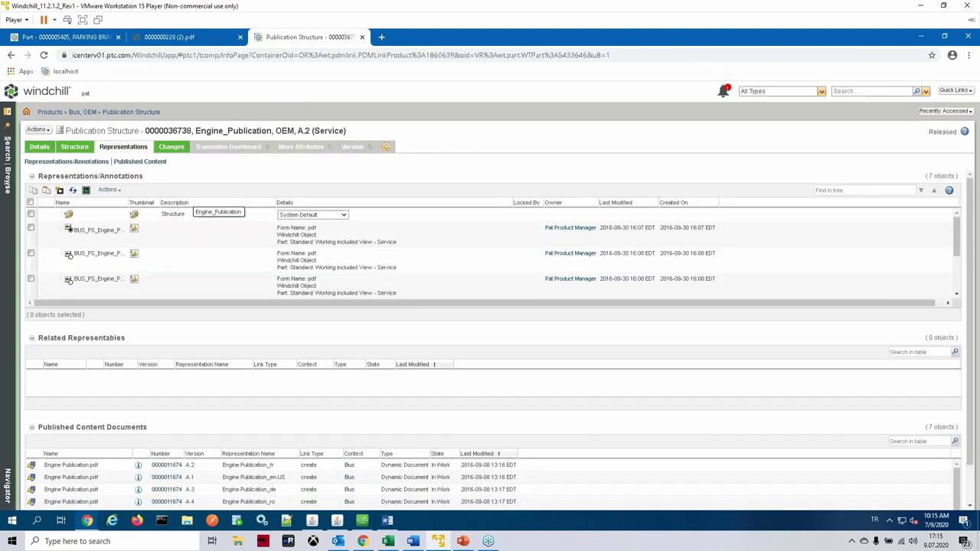
right_click(104, 231)
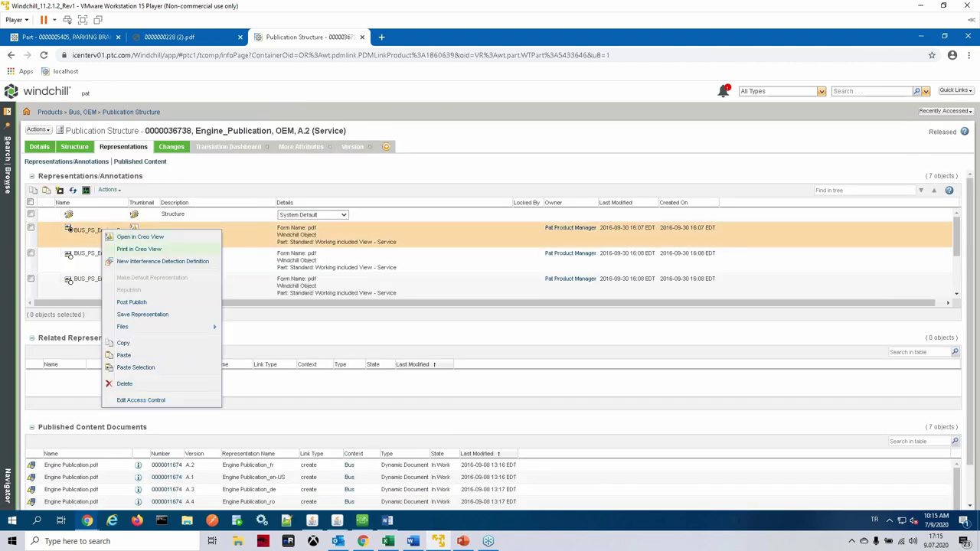
mouse_move(183, 327)
click(241, 328)
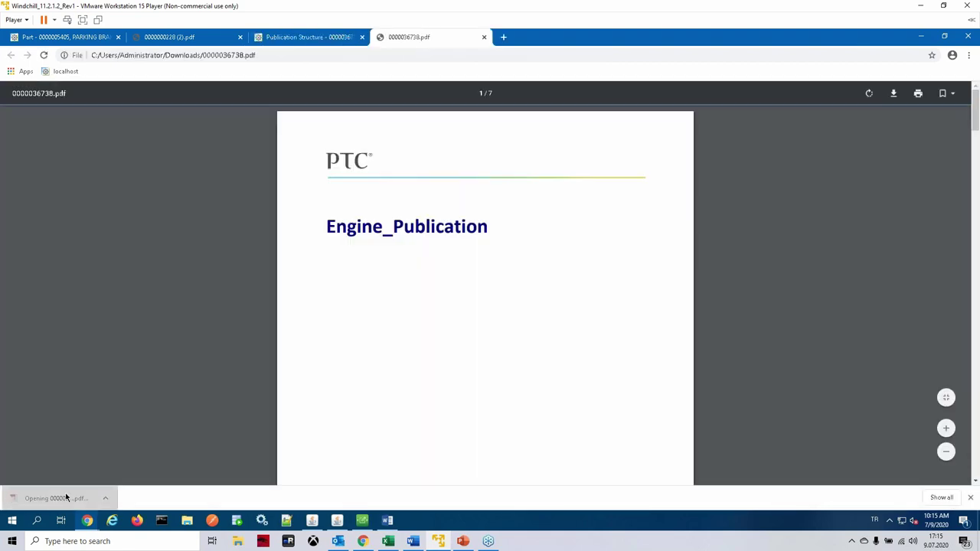
Step: Scroll through 0000036738.pdf from the title page to the Index, then close the PDF tab
scroll(495, 266, down, 10)
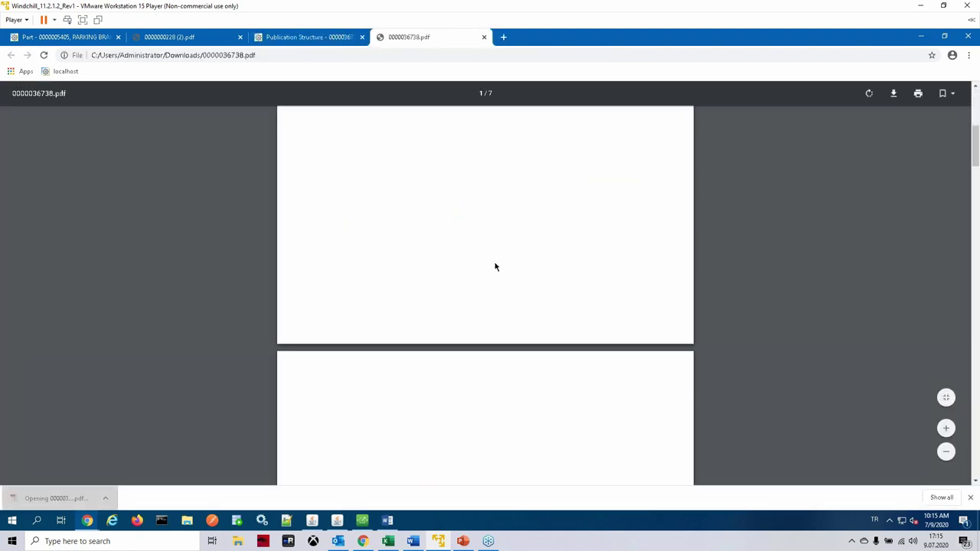
scroll(494, 267, down, 6)
scroll(495, 266, up, 4)
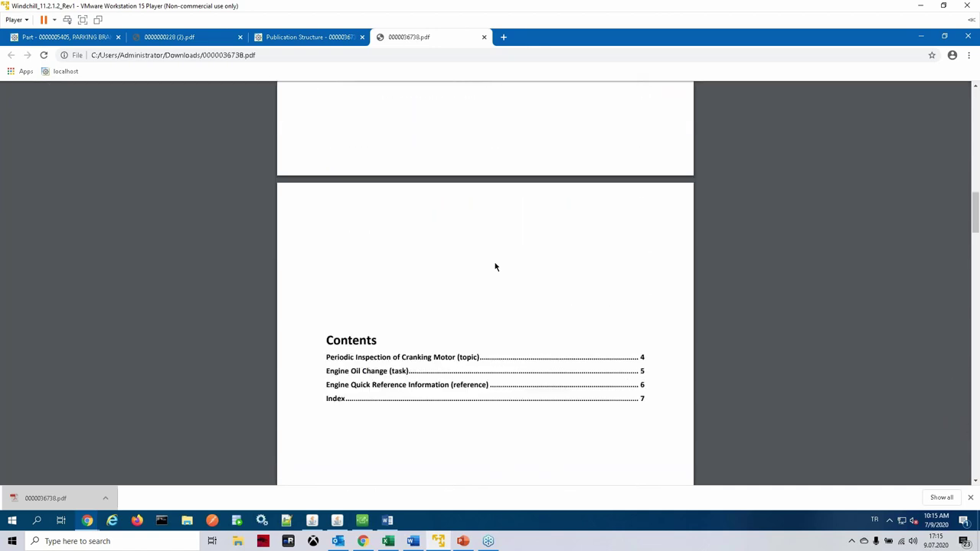
scroll(494, 266, down, 7)
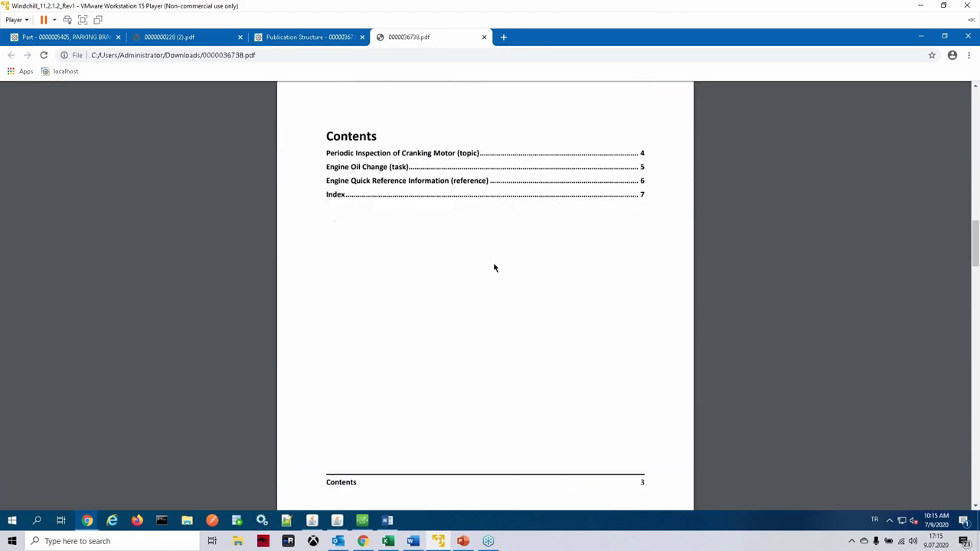
scroll(495, 267, down, 14)
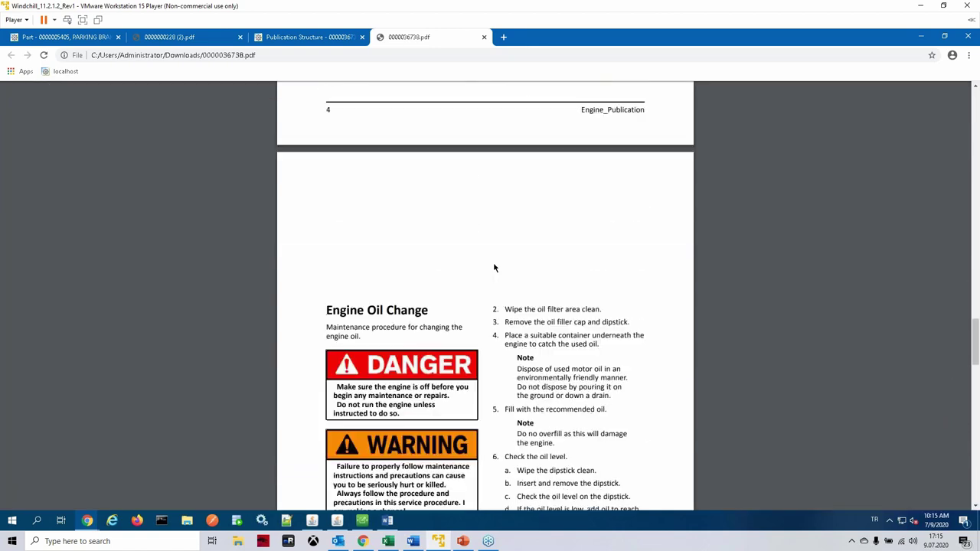
scroll(495, 267, down, 10)
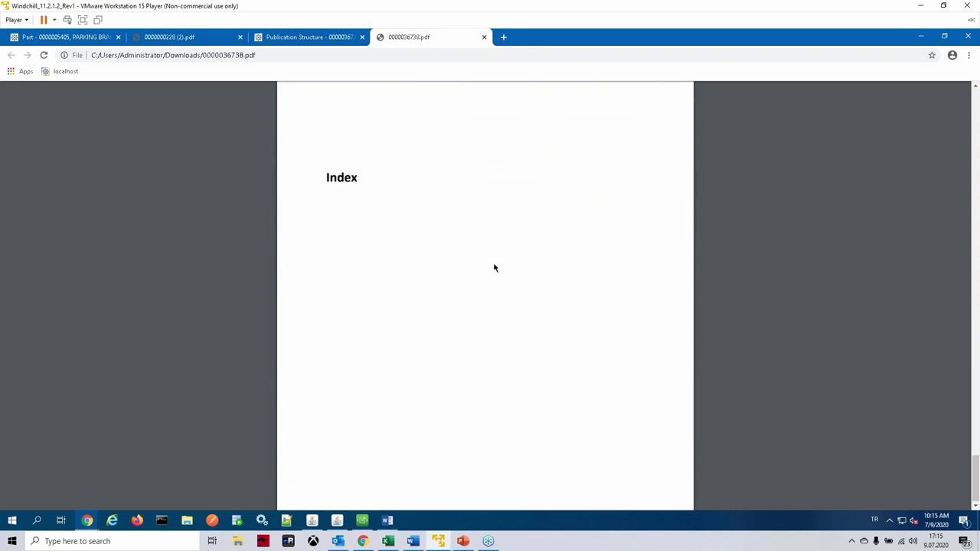
scroll(526, 192, up, 20)
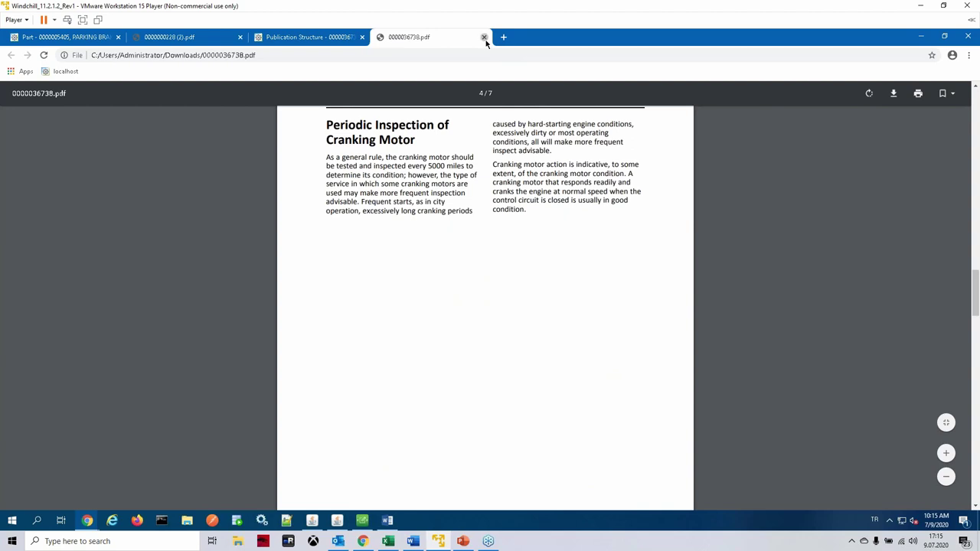
click(484, 37)
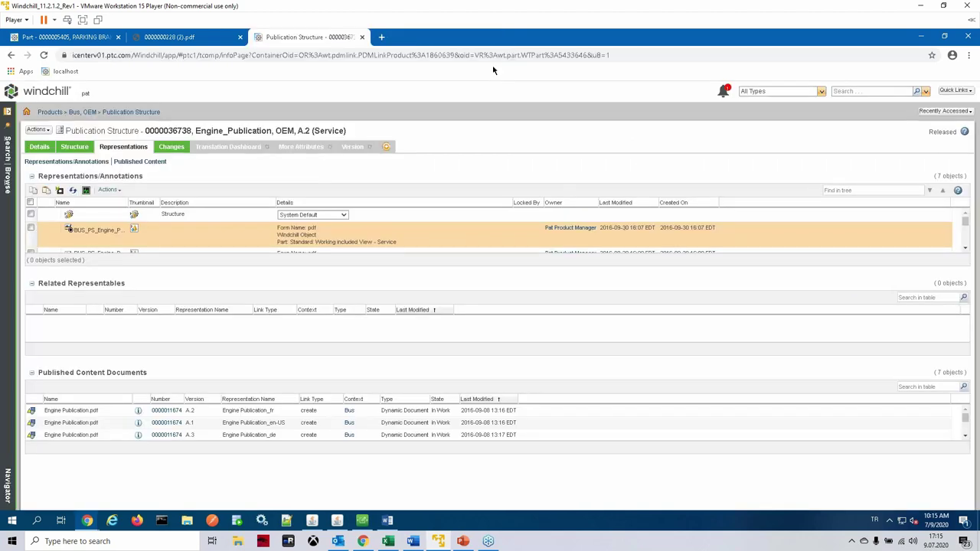
Step: Open Parking_Brake_Service_Manual from the Bus publication structures in the navigator and view its Structure tab
click(10, 184)
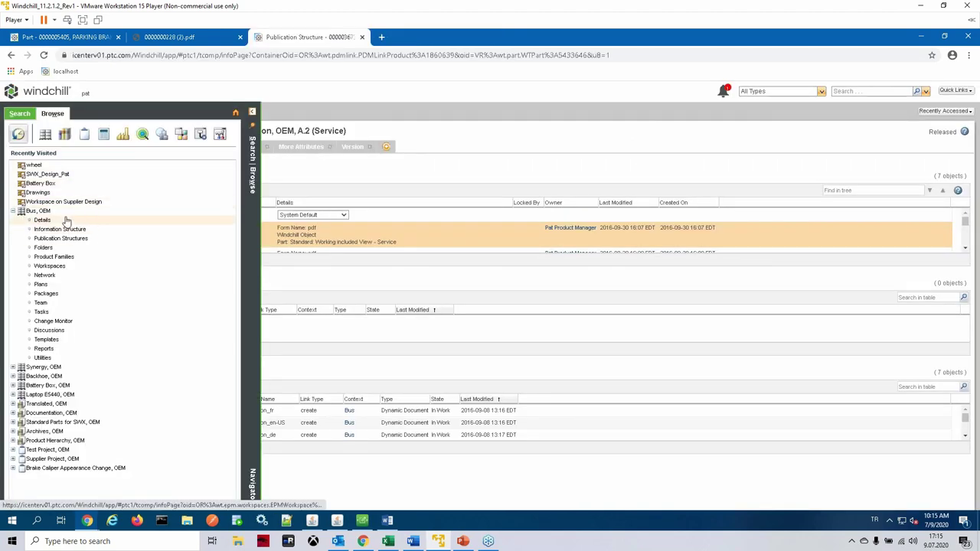
click(98, 239)
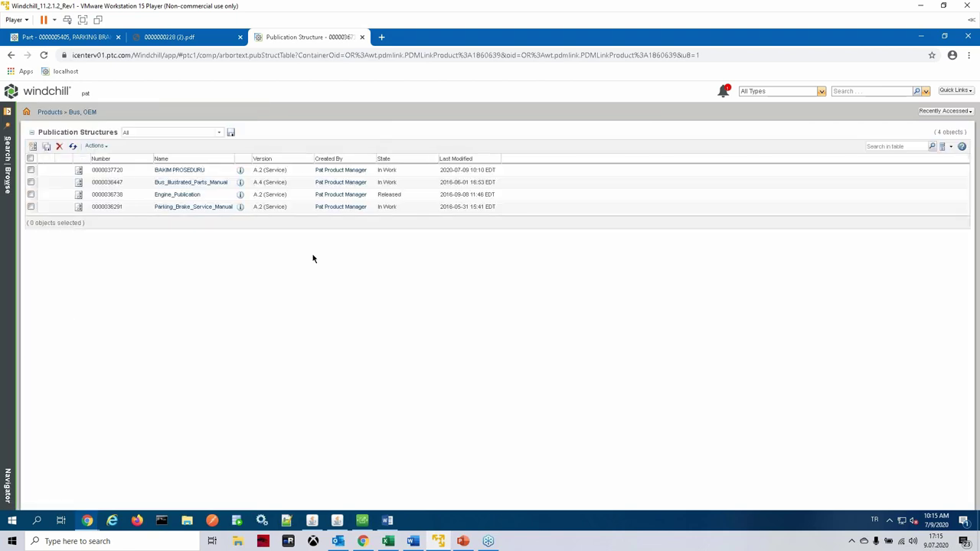
click(191, 209)
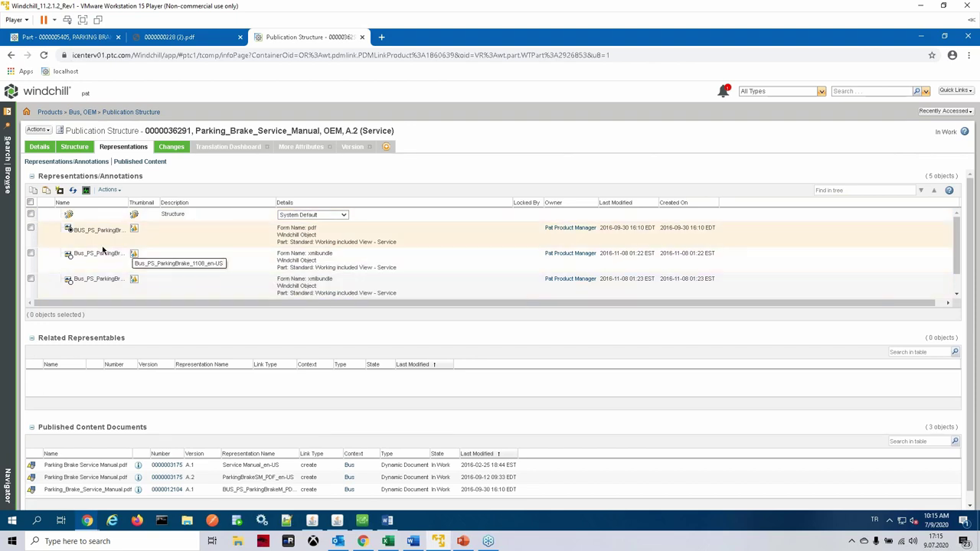
click(72, 149)
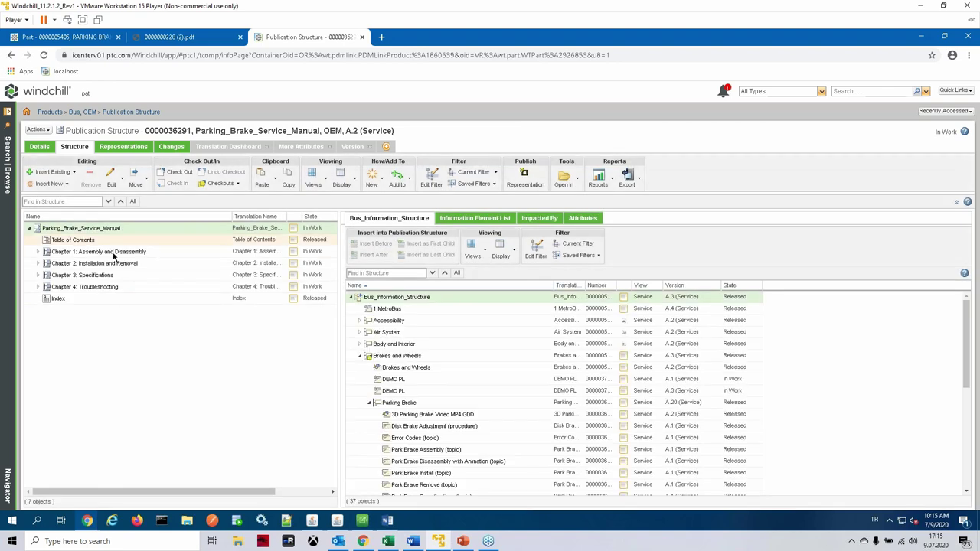
Step: Expand Chapters 1 through 4 of the Parking_Brake_Service_Manual structure to show their topics
click(38, 286)
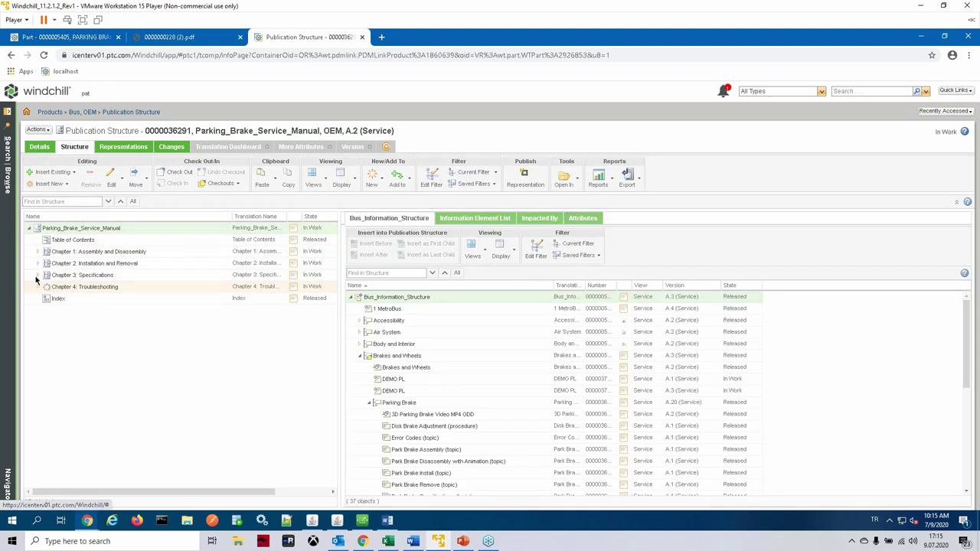
click(38, 275)
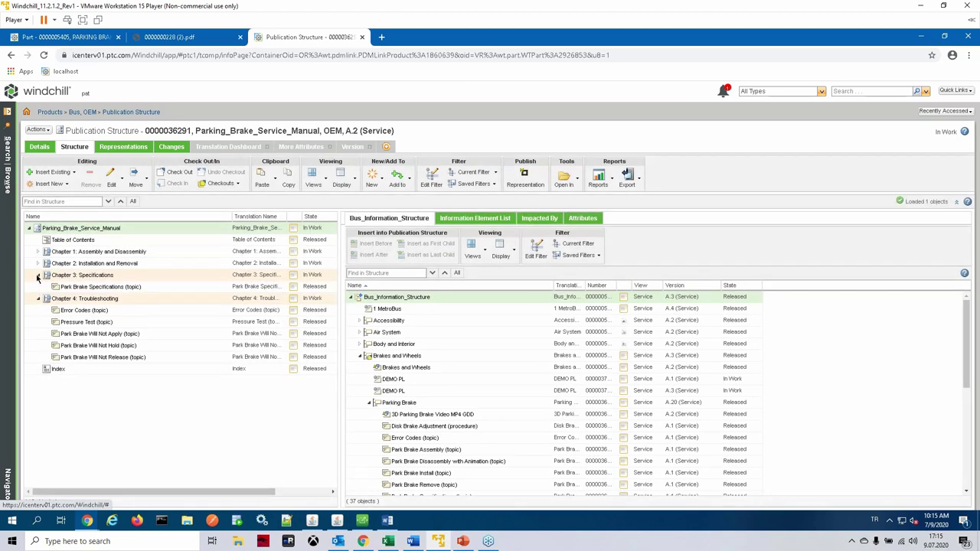
click(38, 264)
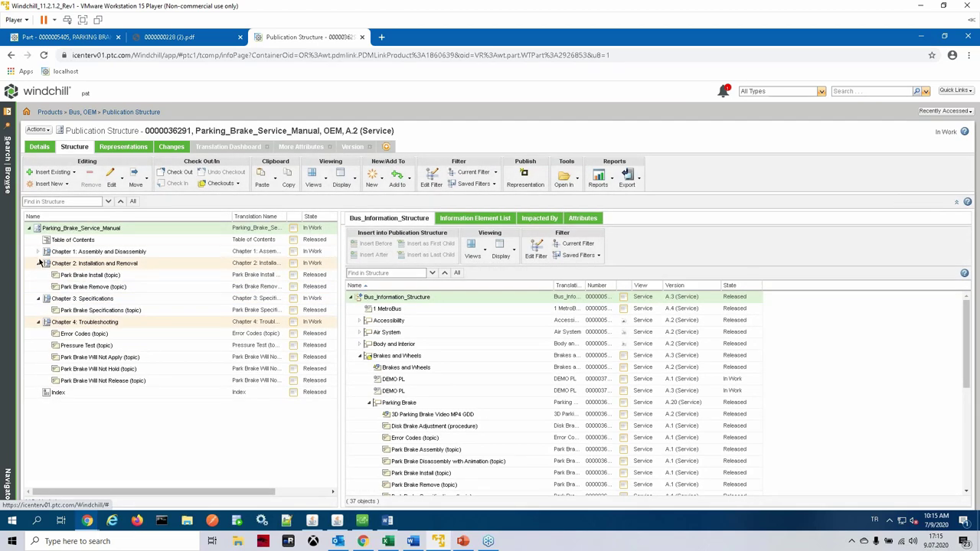
click(38, 252)
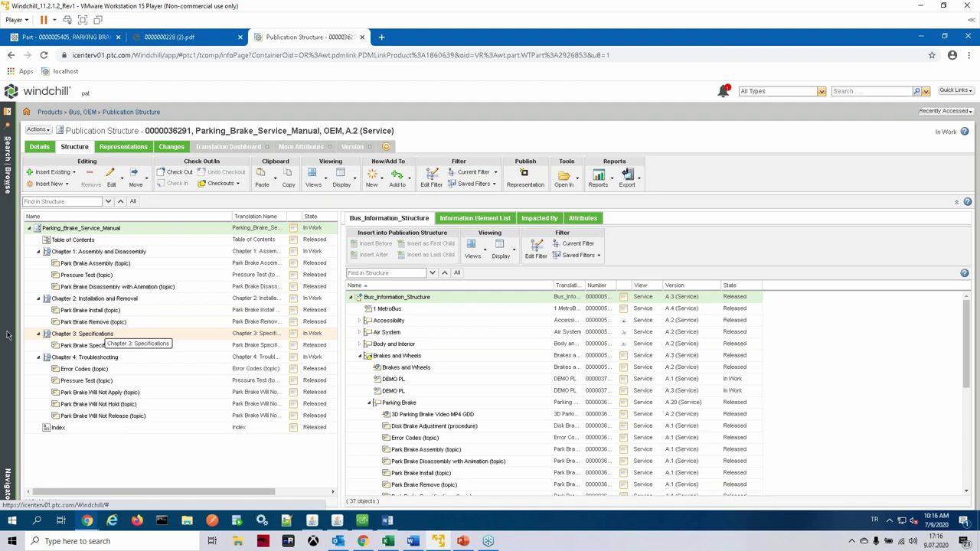
Step: From Chapter 3: Specifications, choose Insert New > Insert New Textual Information Element
right_click(98, 337)
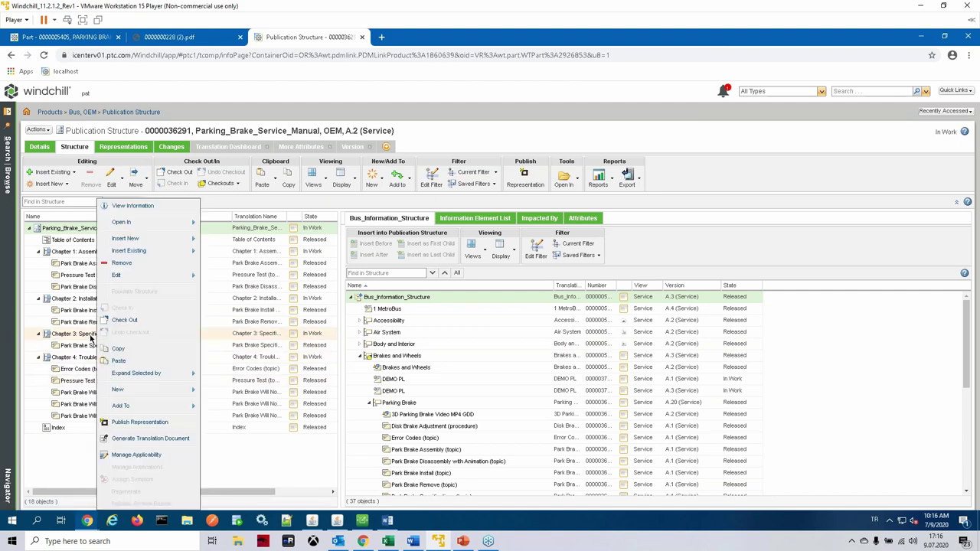
mouse_move(173, 247)
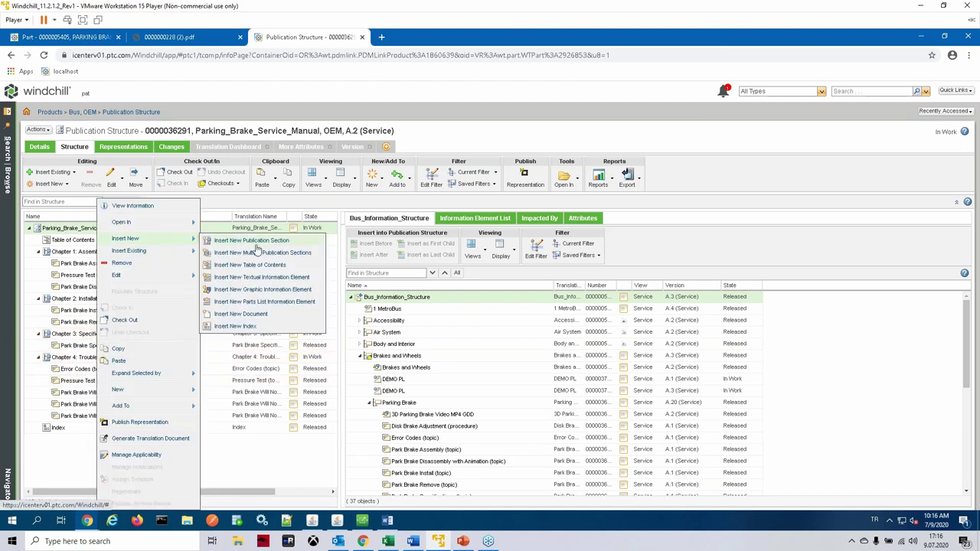
click(273, 280)
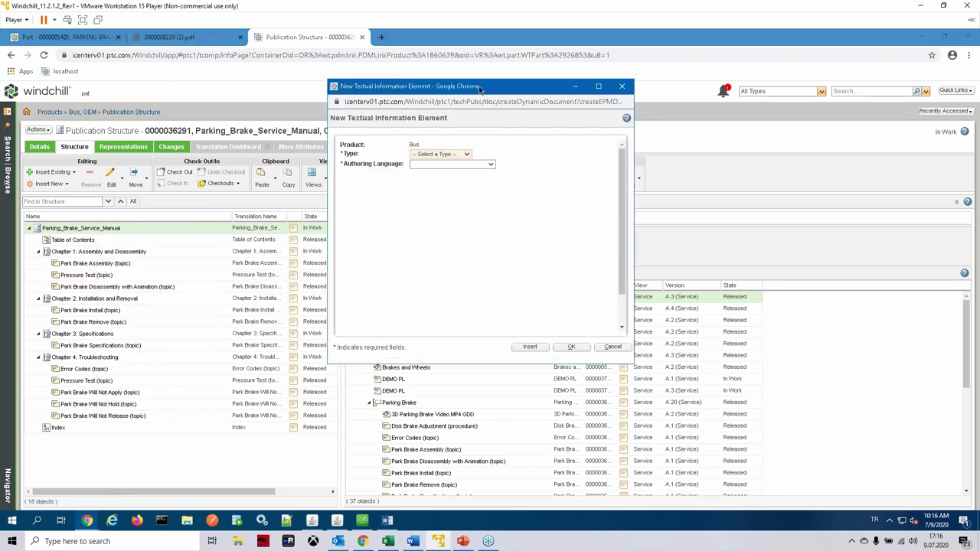
Step: Set the new element's type to Dynamic Document and authoring language to English (United States)
drag(479, 87, 422, 93)
click(397, 161)
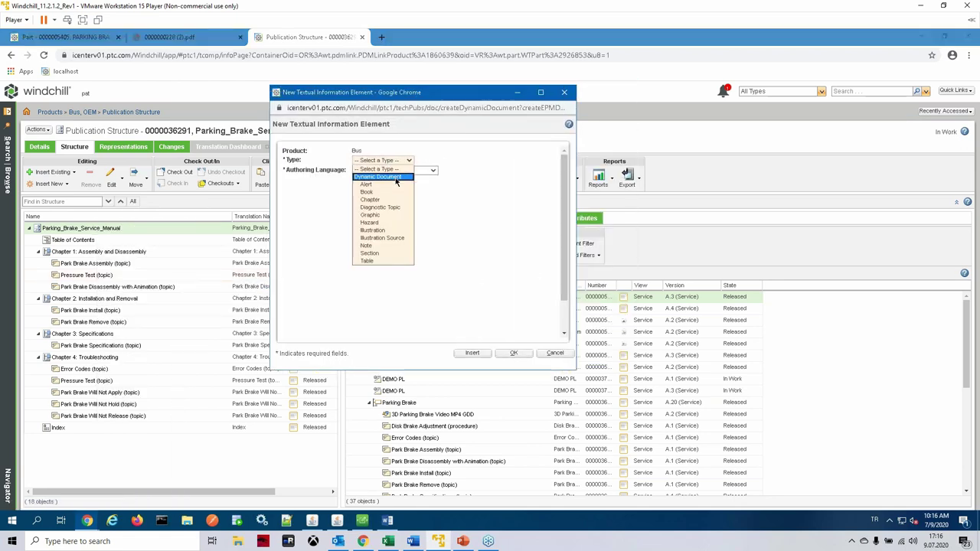
click(383, 177)
click(422, 171)
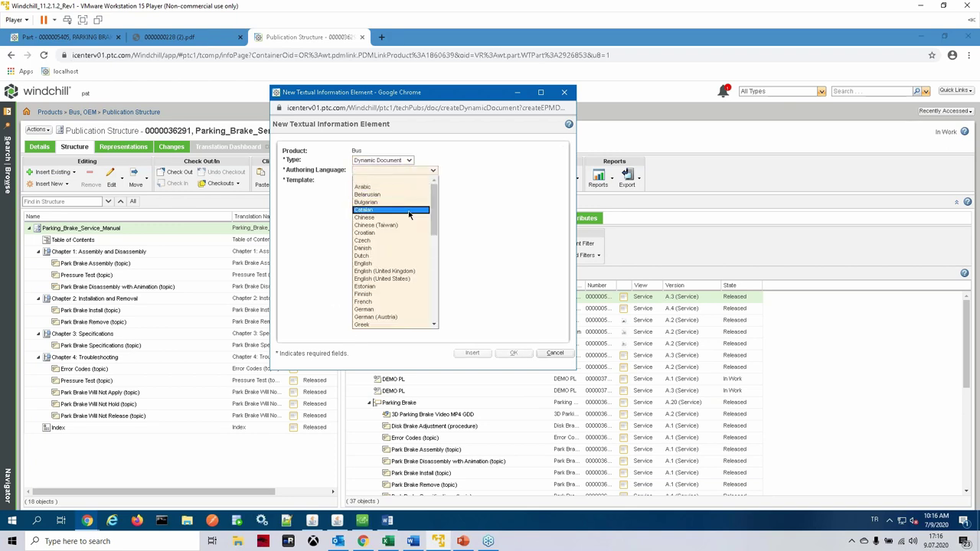
mouse_move(436, 210)
mouse_down()
mouse_move(436, 234)
mouse_move(436, 218)
mouse_up()
click(411, 257)
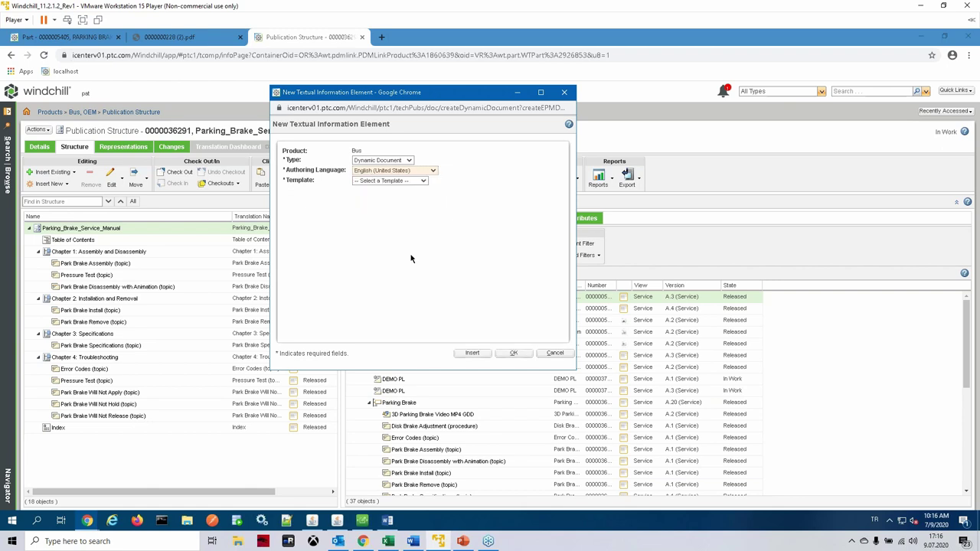
Step: Choose the Arbortext Topic template, name the element bakım, and confirm its creation
click(422, 184)
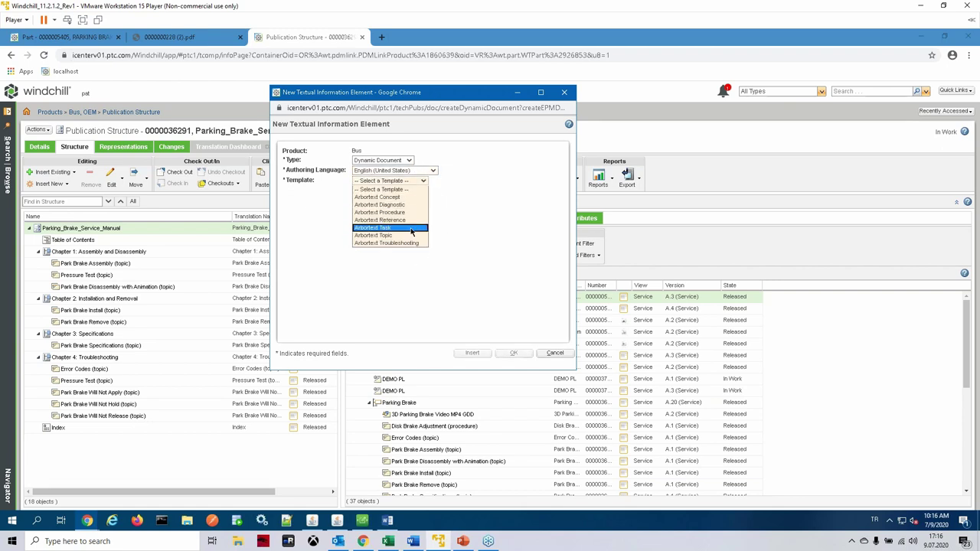
click(392, 240)
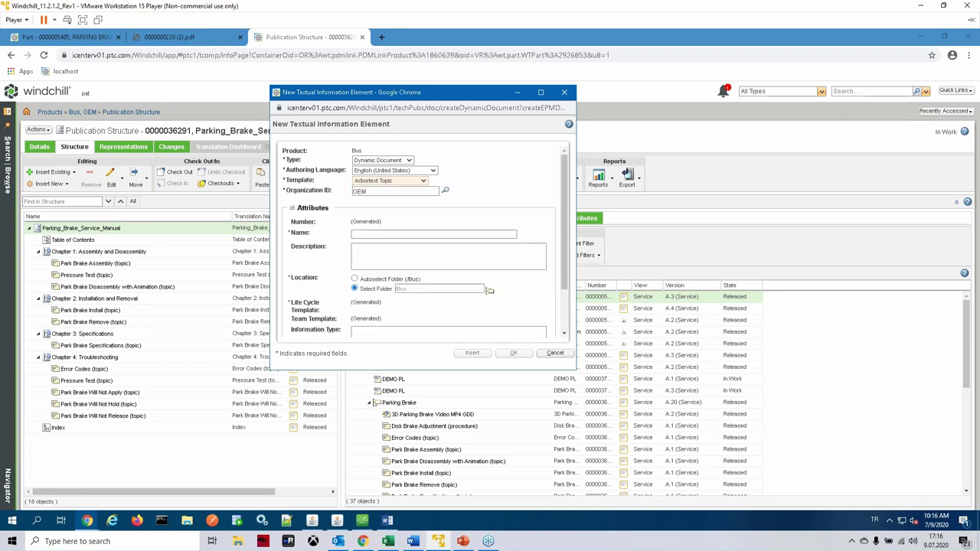
scroll(439, 213, down, 3)
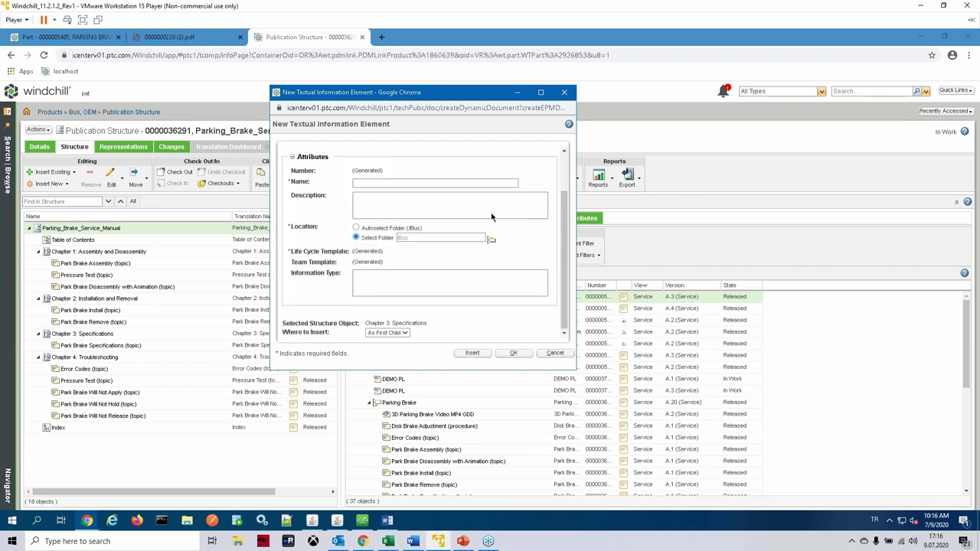
click(401, 183)
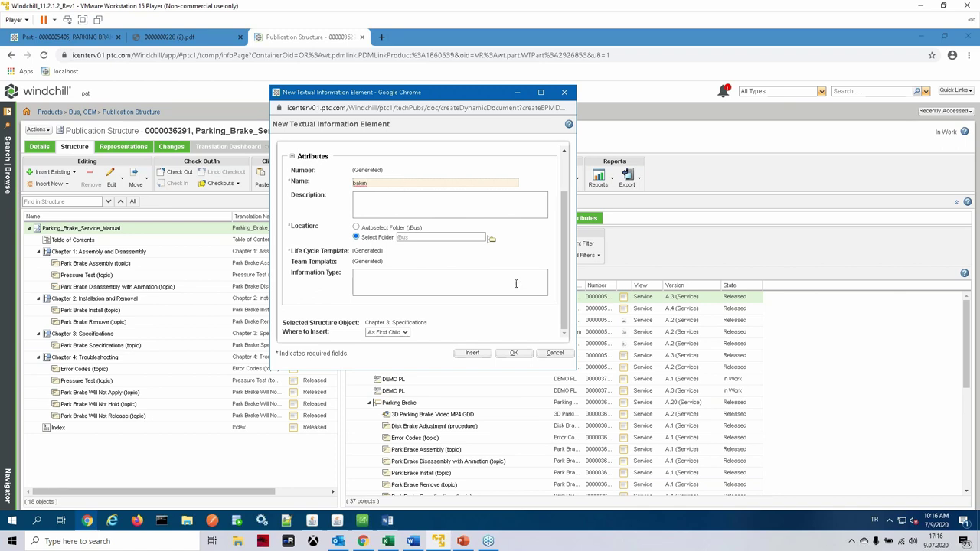
click(510, 354)
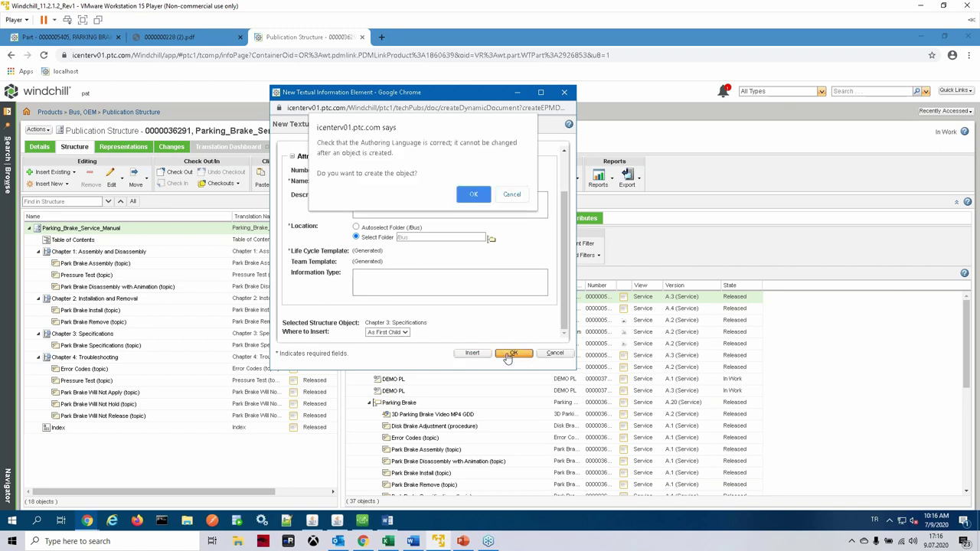
click(474, 196)
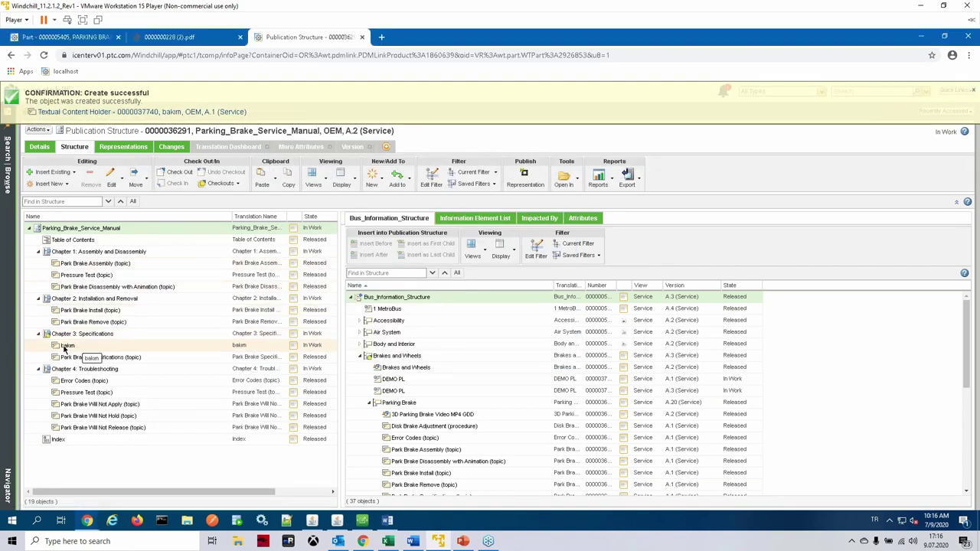
Step: Open the information page of the new bakım element in the structure
click(65, 347)
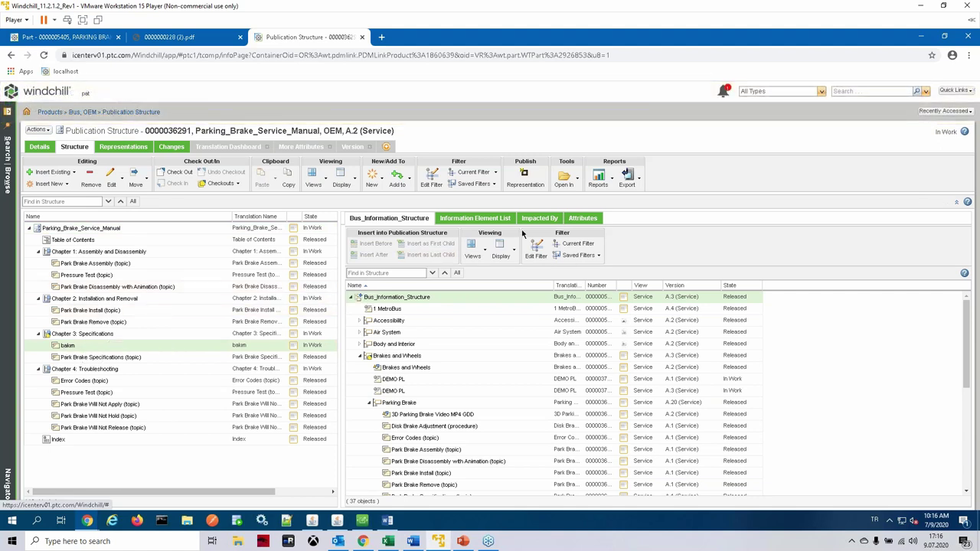
right_click(67, 348)
click(102, 194)
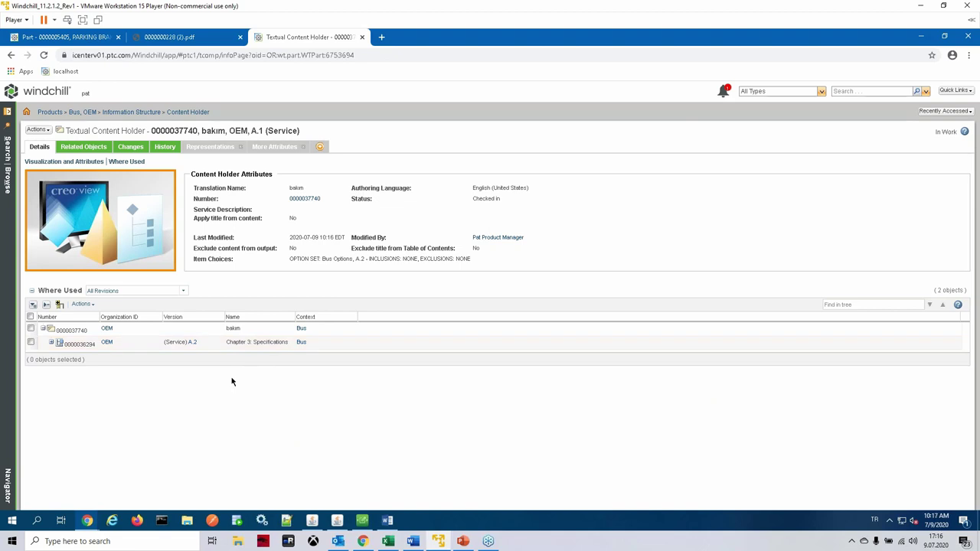
Step: Use Actions > Open In to open the bakım content in Arbortext Editor
click(40, 131)
mouse_move(77, 149)
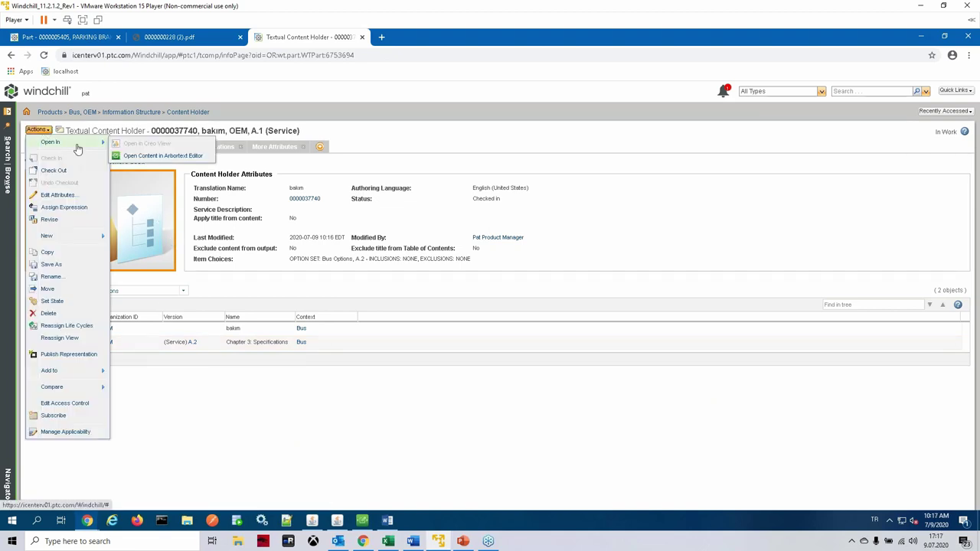
click(193, 157)
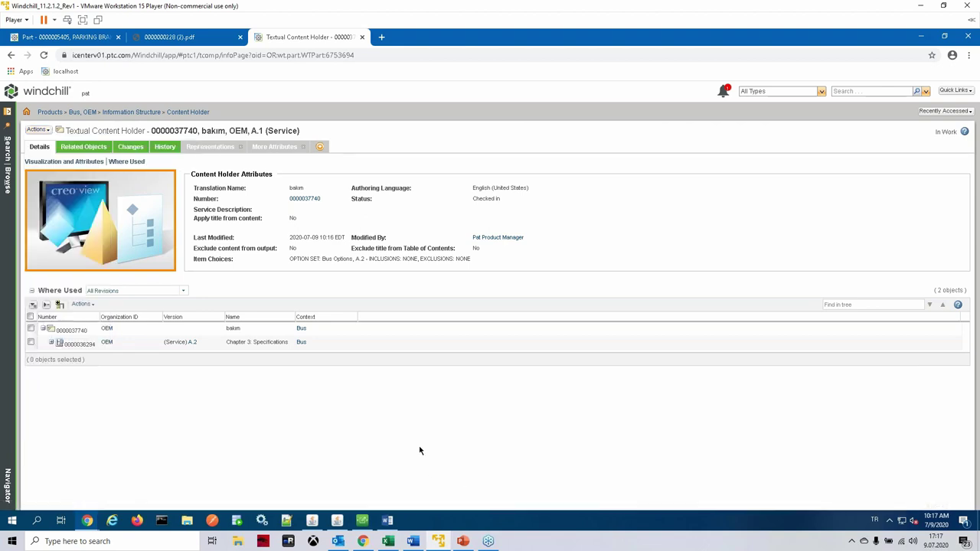
Step: Log Arbortext Editor into the Windchill server with the account password, keeping the Bus XML workspace
click(364, 522)
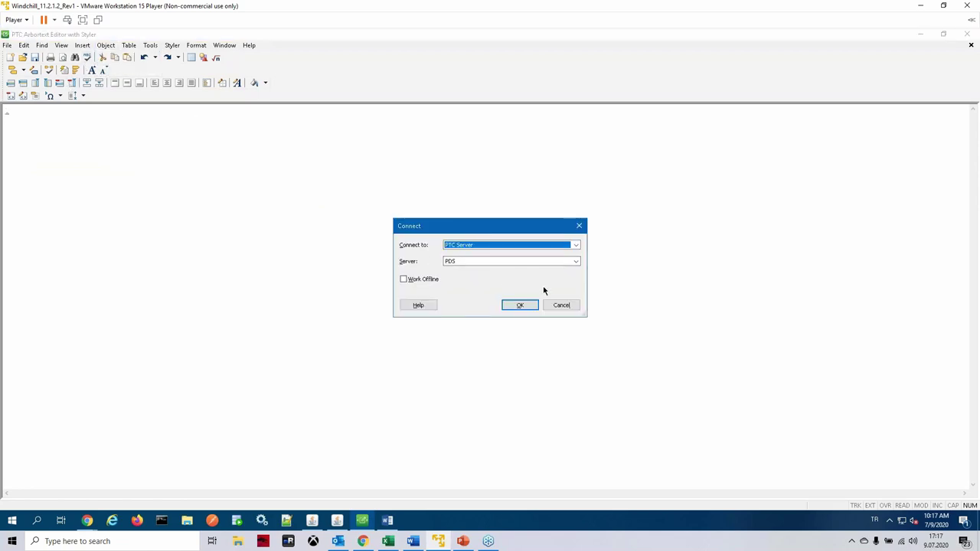
click(526, 305)
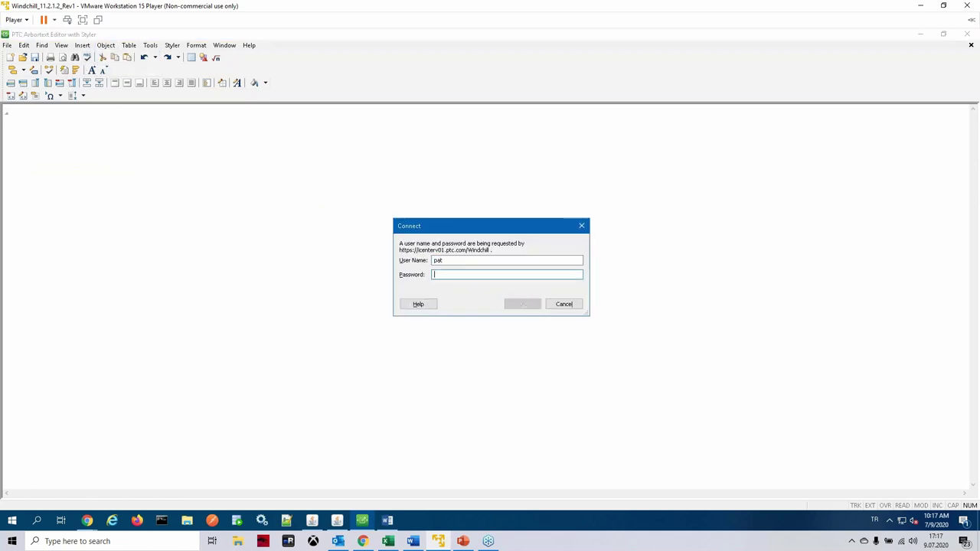
click(524, 305)
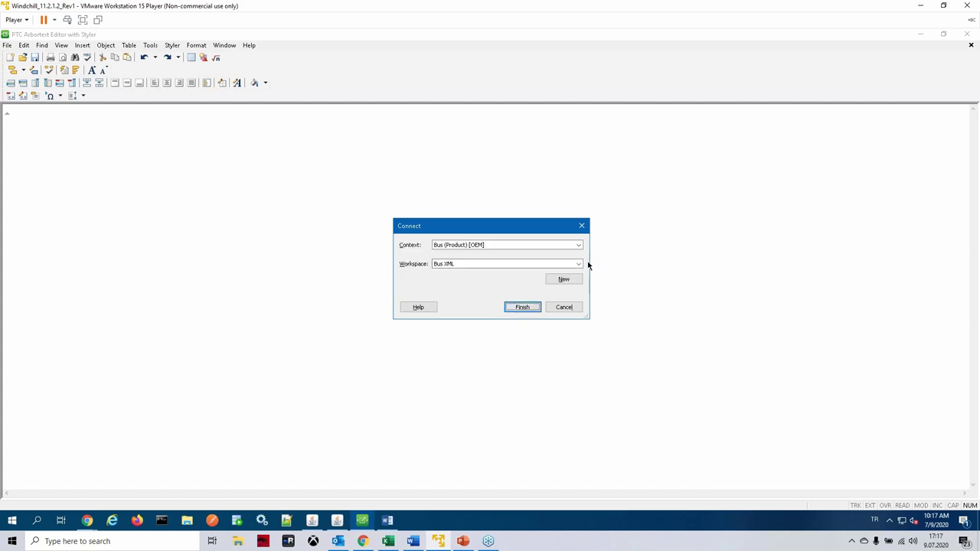
click(580, 264)
click(581, 265)
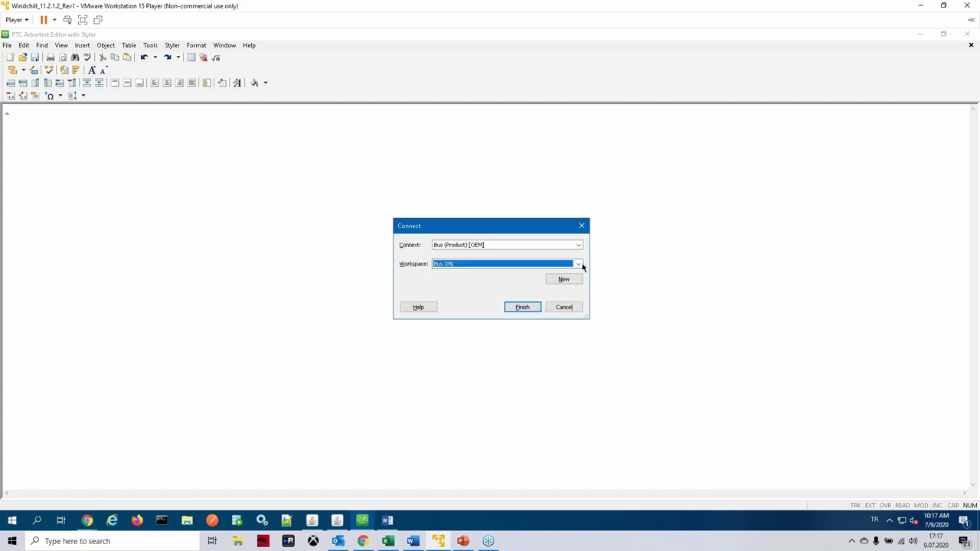
click(523, 310)
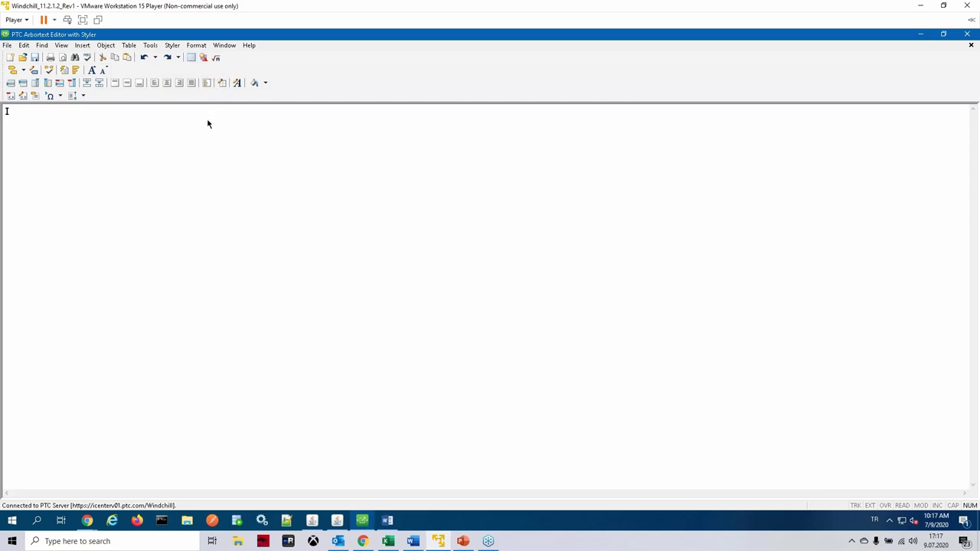
Step: Browse PDS > Products > Bus > Publication Structures, expanding Parking_Brake_Service_Manual Chapters 2, 3 and 4
click(109, 48)
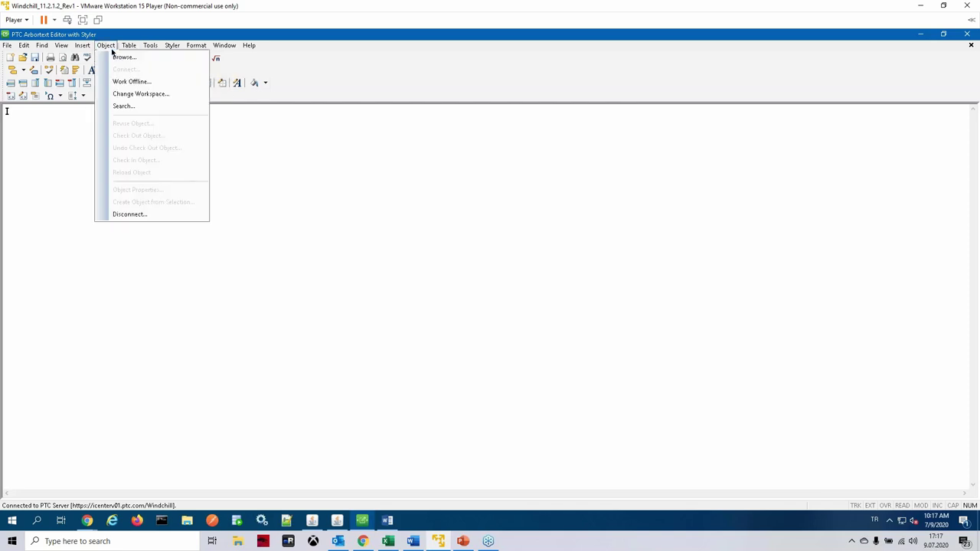
click(122, 57)
drag(763, 135, 442, 90)
click(390, 163)
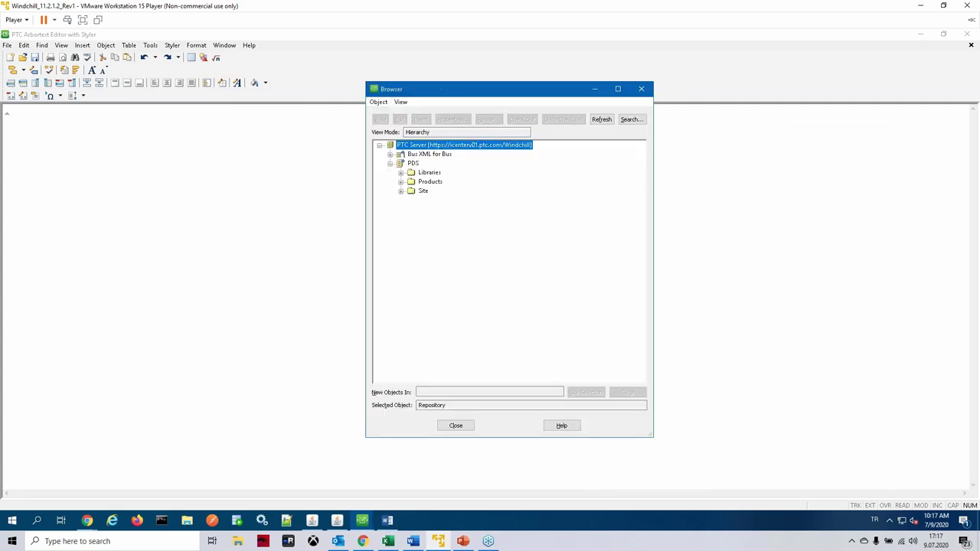
click(400, 181)
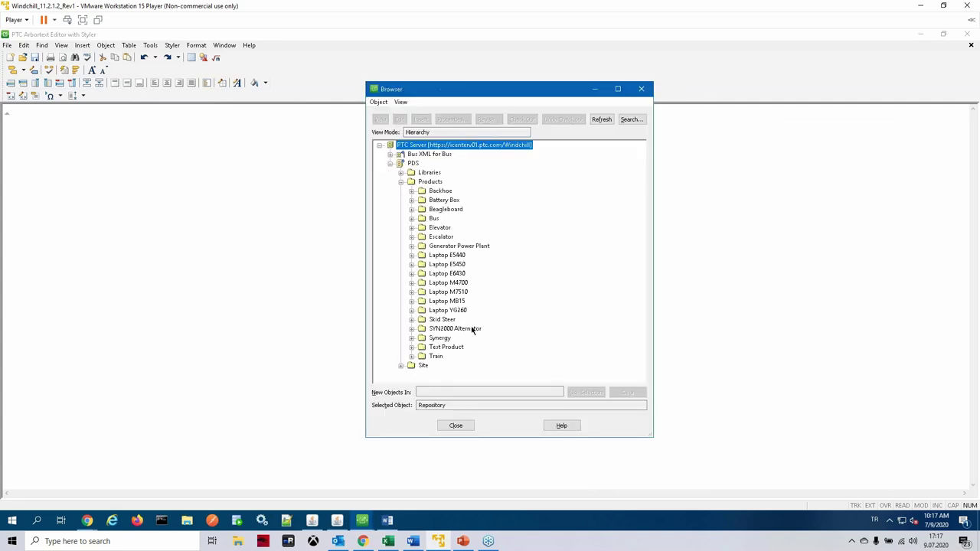
click(411, 218)
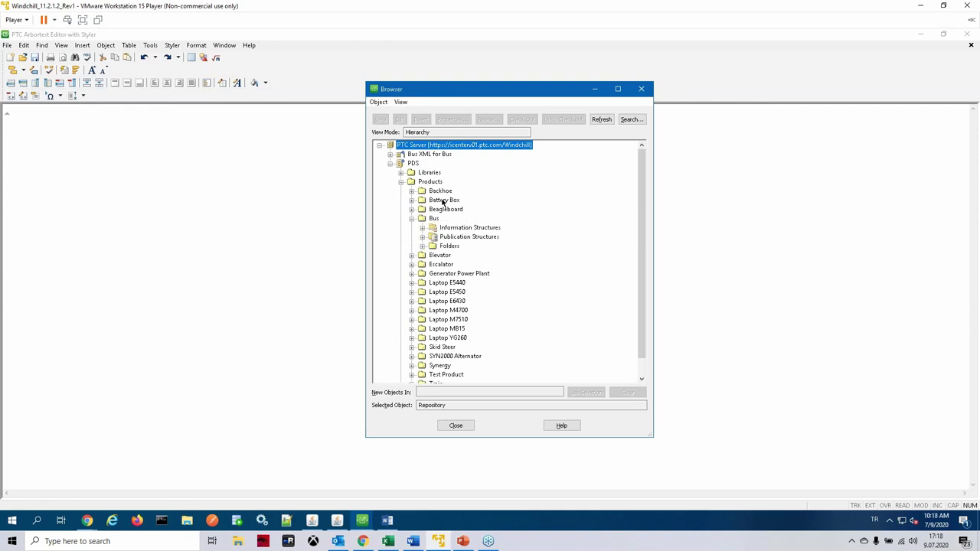
click(422, 237)
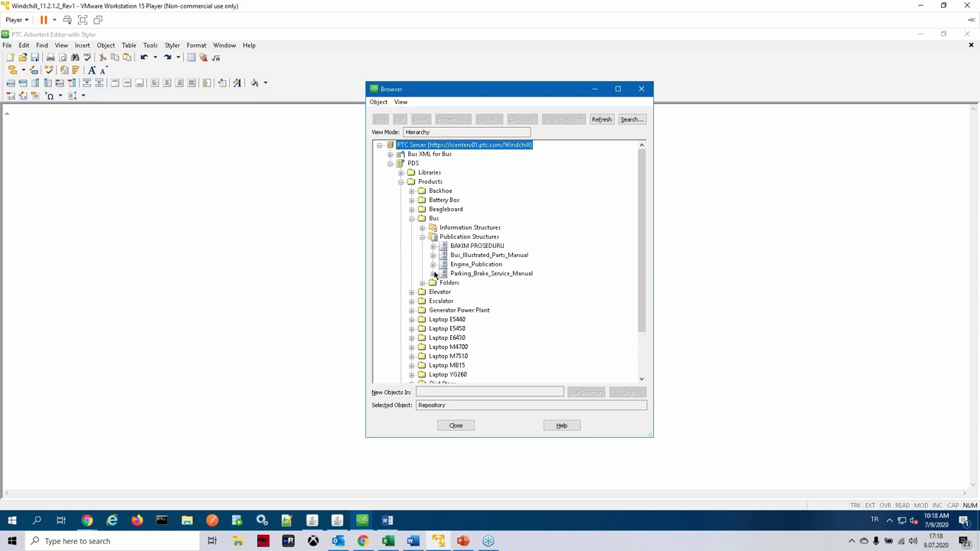
click(433, 273)
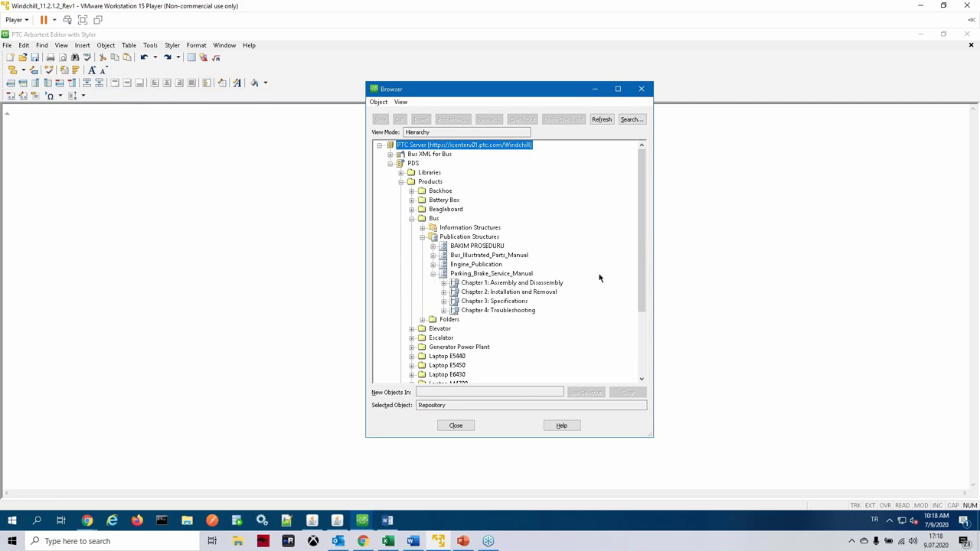
click(444, 301)
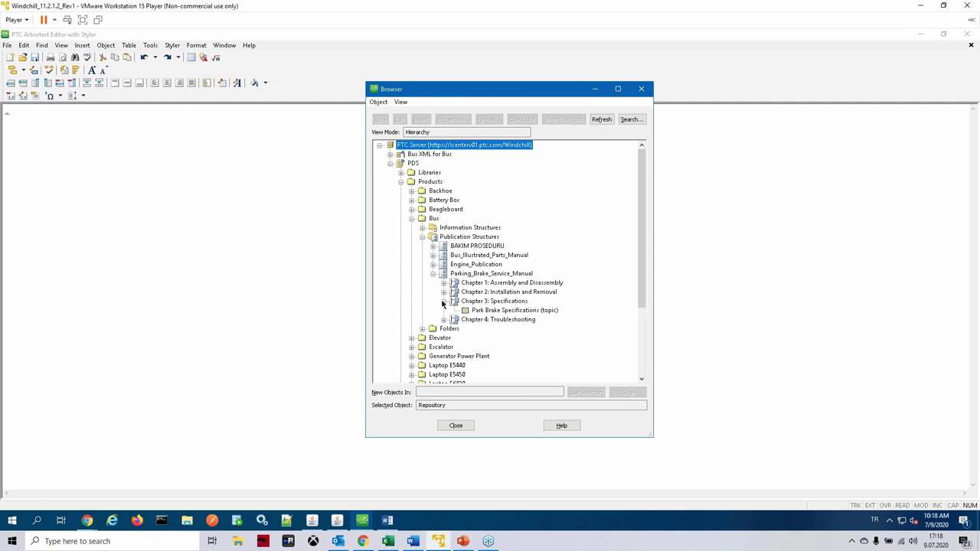
click(443, 293)
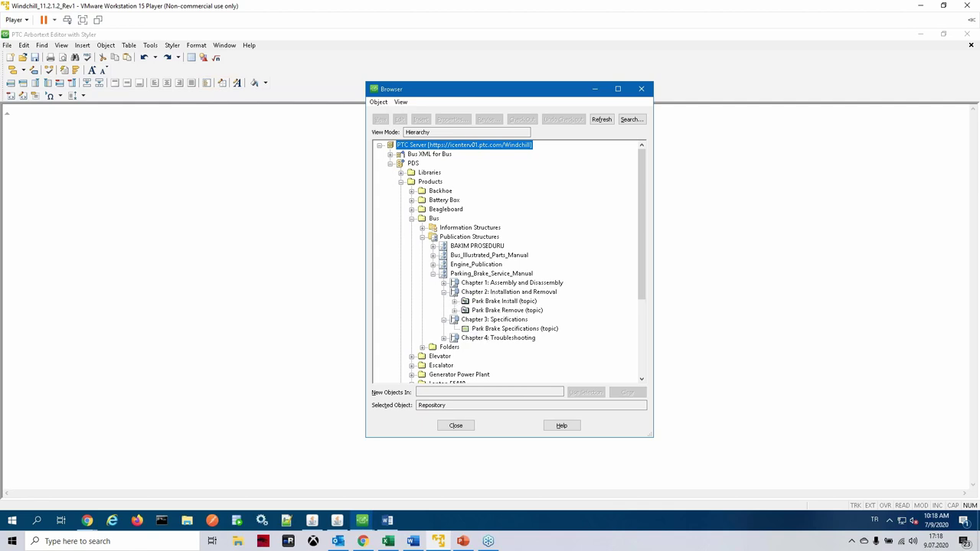
click(444, 338)
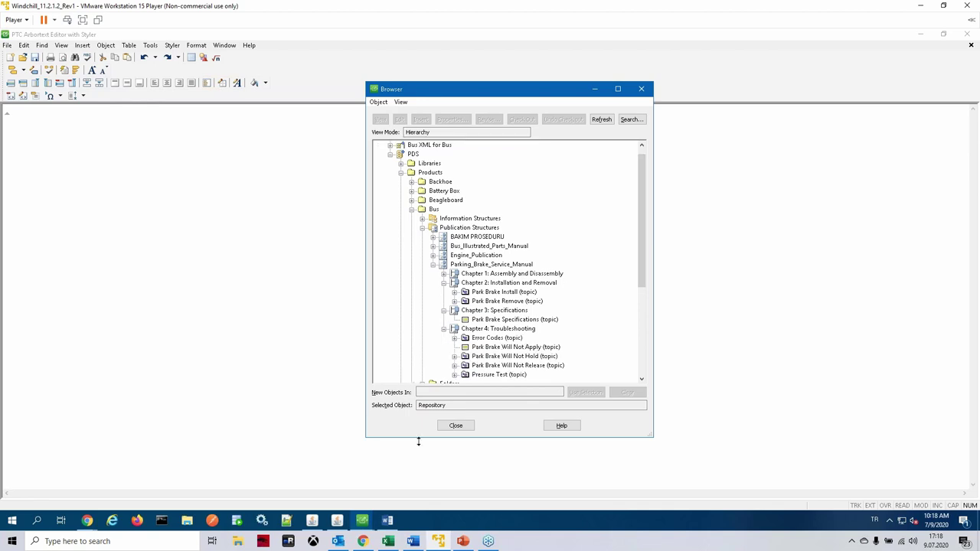
Step: Close the Information Structure Chrome window and return to the bakım content holder page
click(88, 522)
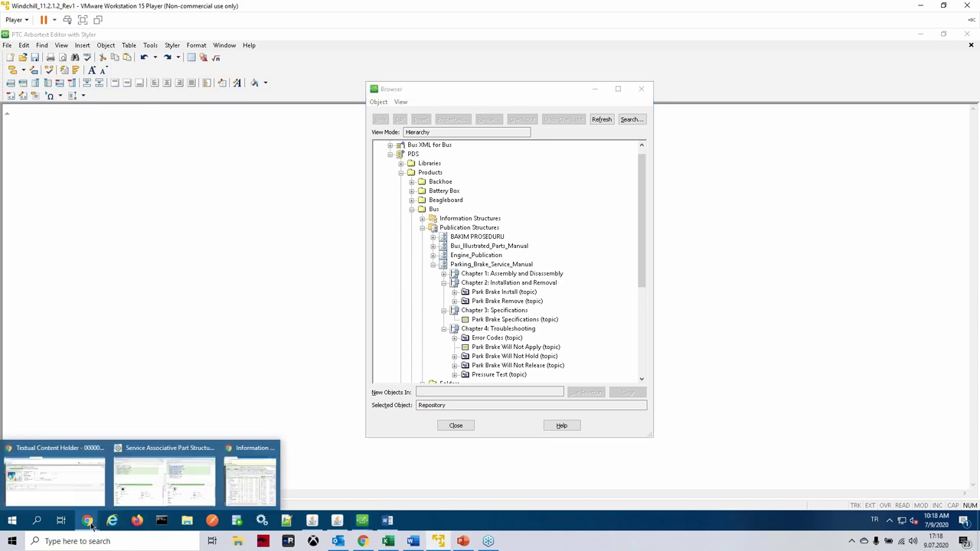
click(242, 477)
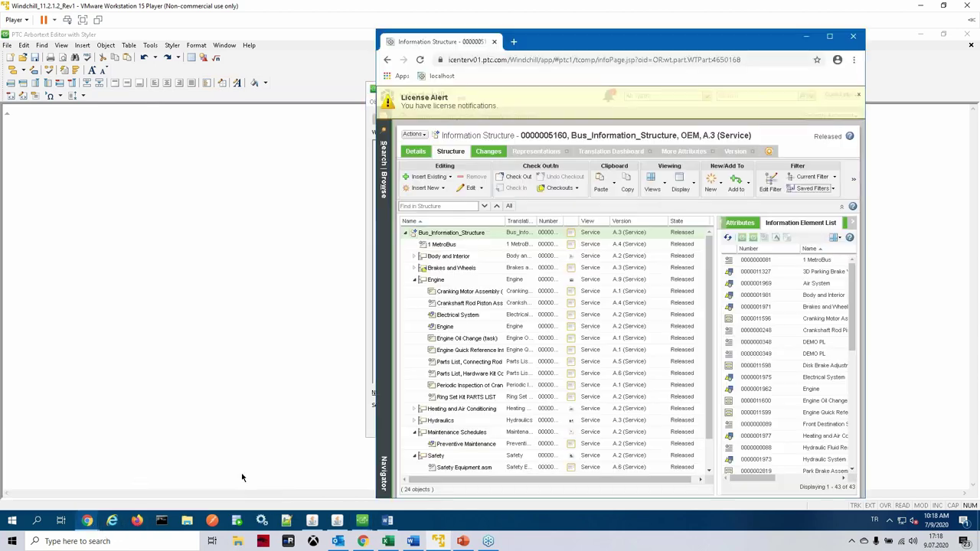
click(855, 37)
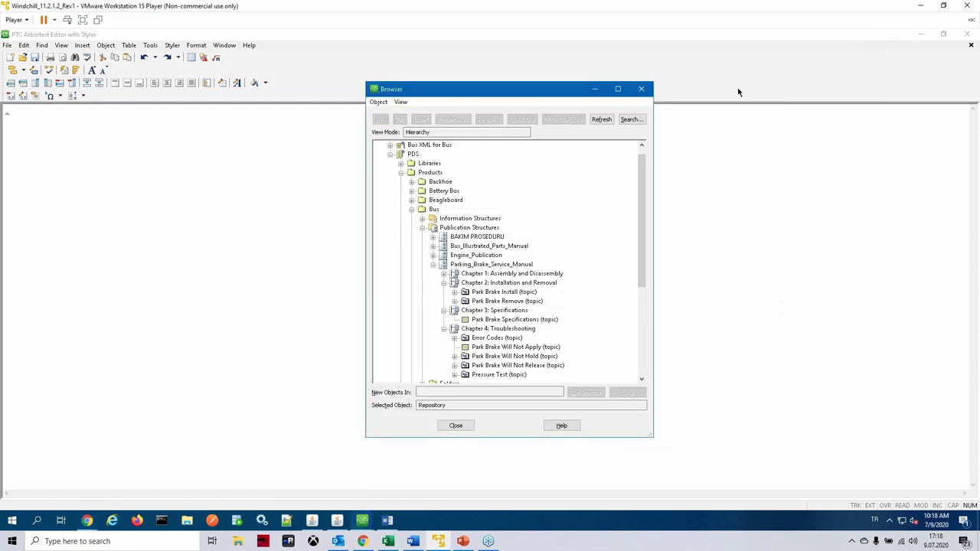
mouse_move(86, 521)
click(93, 447)
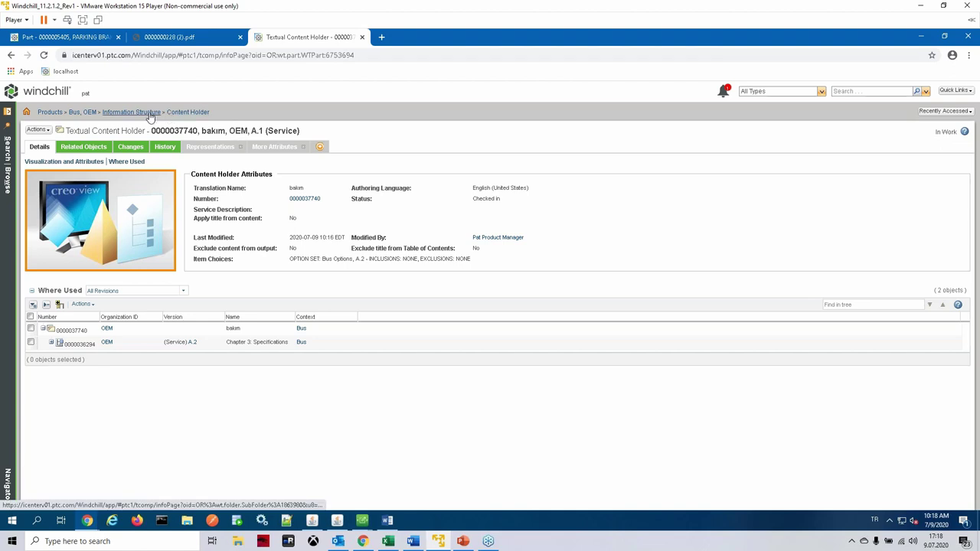
Step: Check in Chapter 3: Specifications from the Parking_Brake_Service_Manual structure, then return to Arbortext's repository browser
click(10, 56)
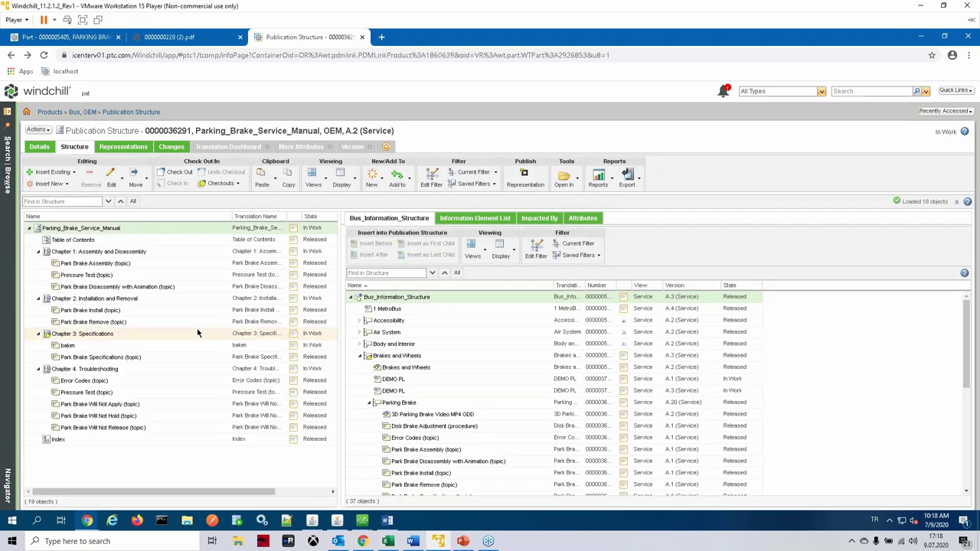
right_click(77, 338)
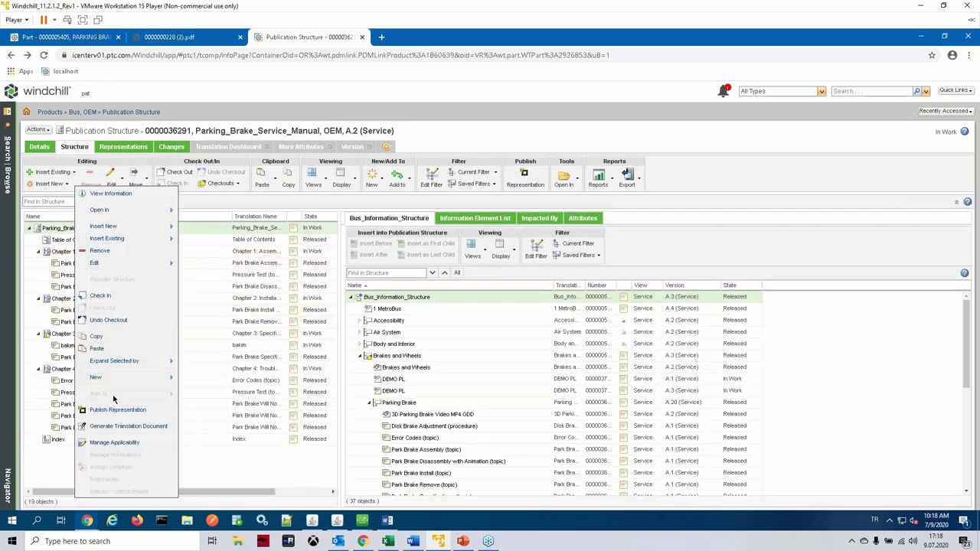
click(108, 297)
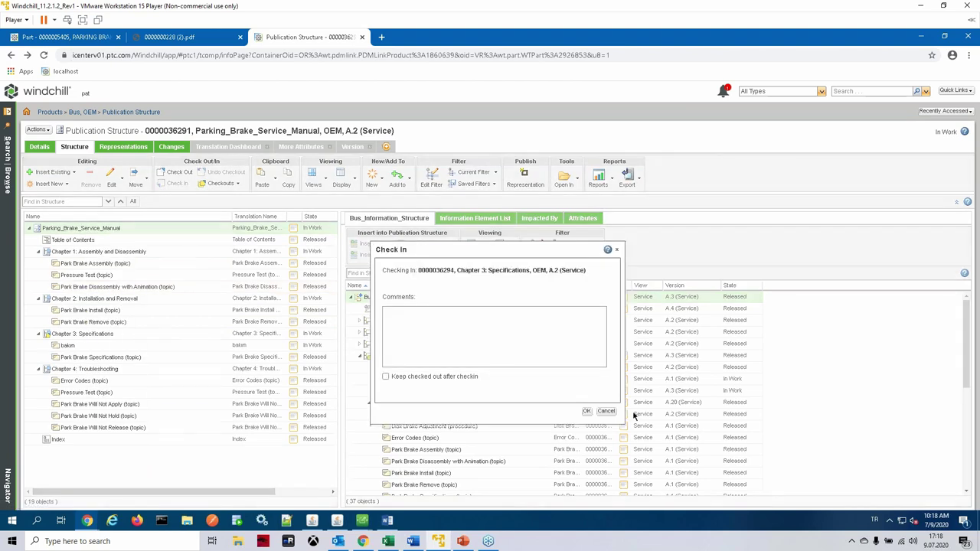
click(587, 411)
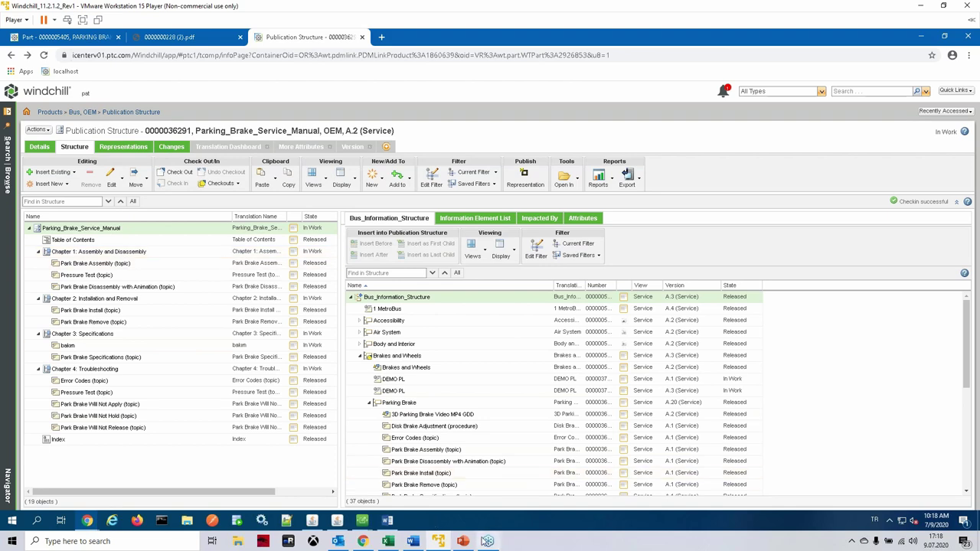
mouse_move(366, 524)
click(415, 486)
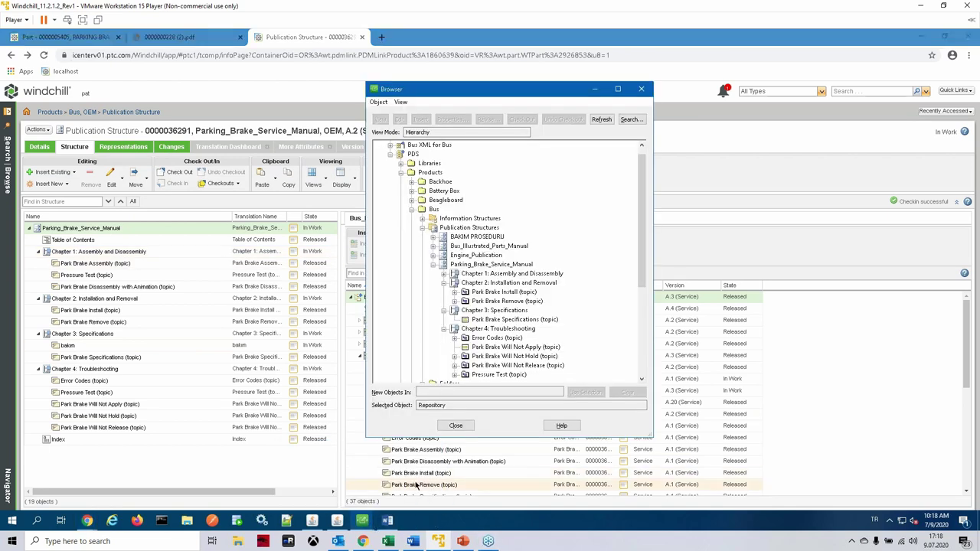
Step: Refresh the PTC Server repository and check out the bakim topic
click(602, 120)
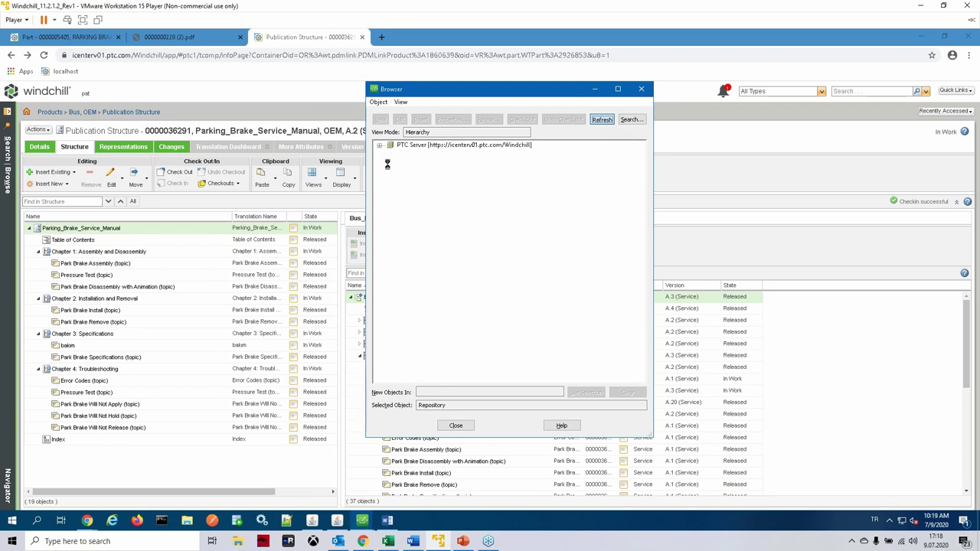
click(481, 329)
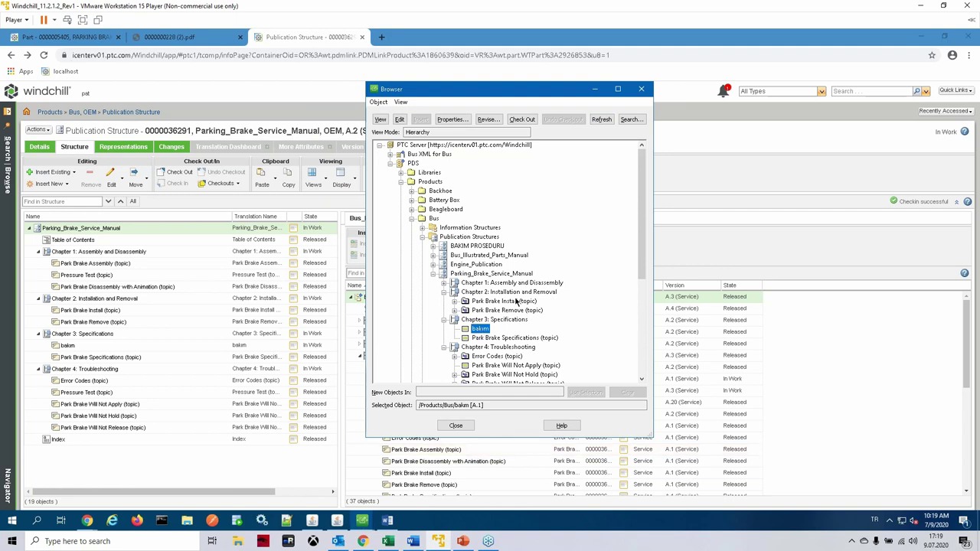
click(522, 120)
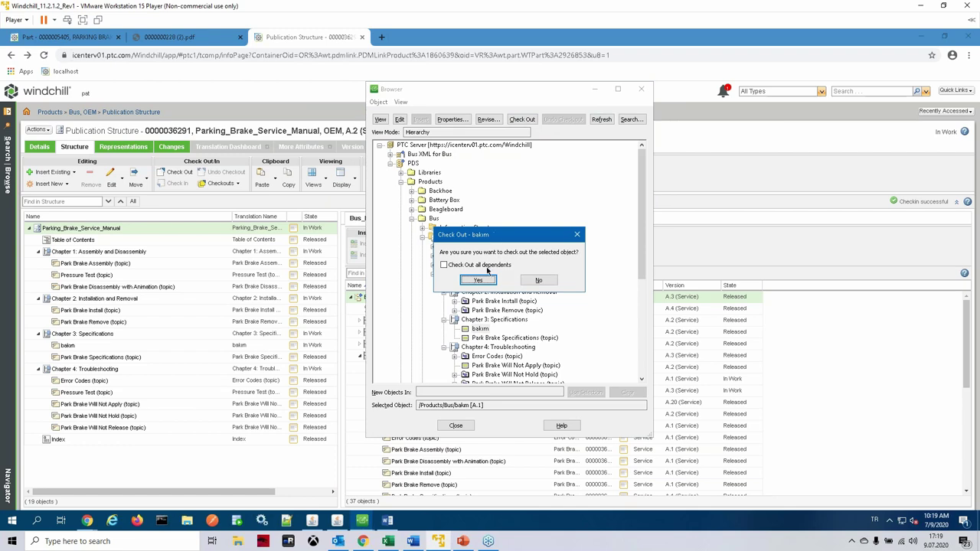
click(486, 280)
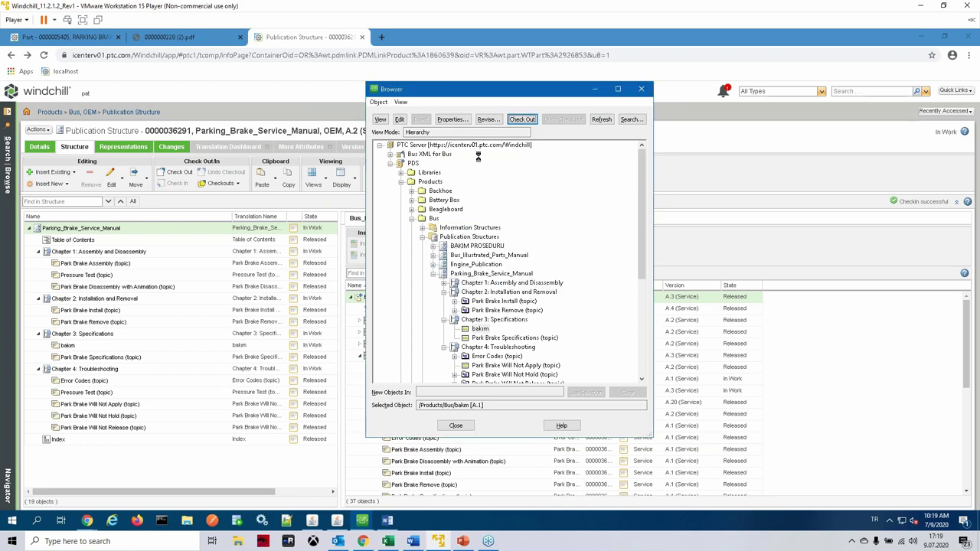
Step: Open the checked-out bakim topic in the Arbortext editor
click(478, 329)
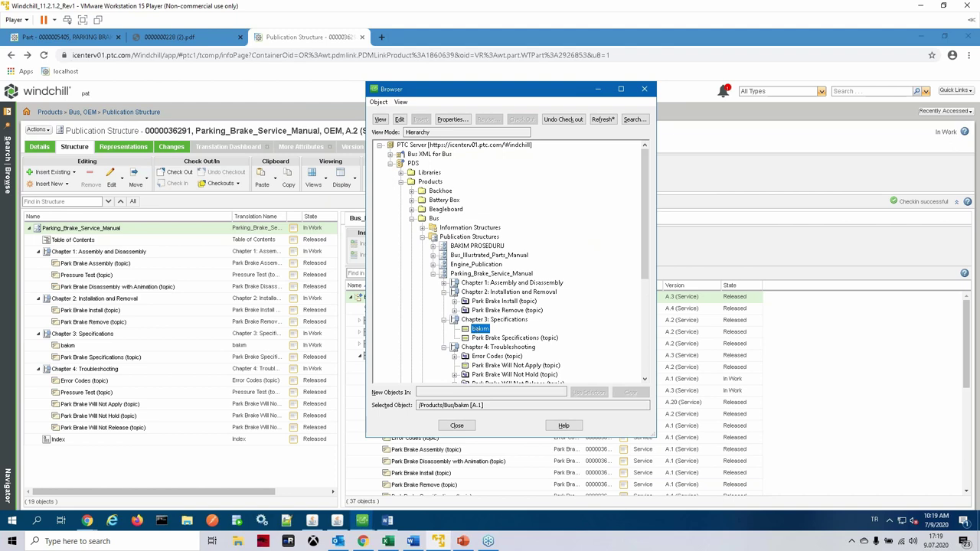
click(364, 524)
click(373, 487)
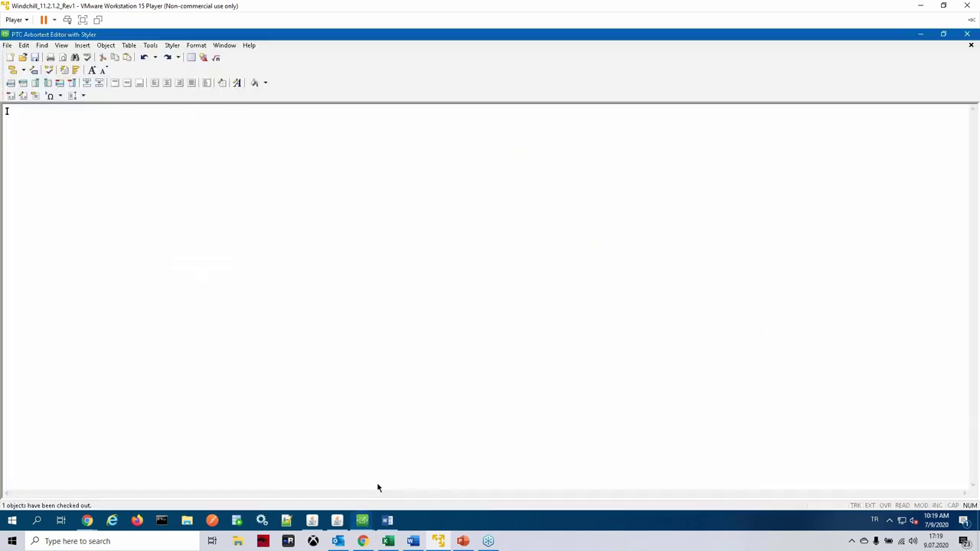
click(367, 527)
click(321, 479)
click(382, 121)
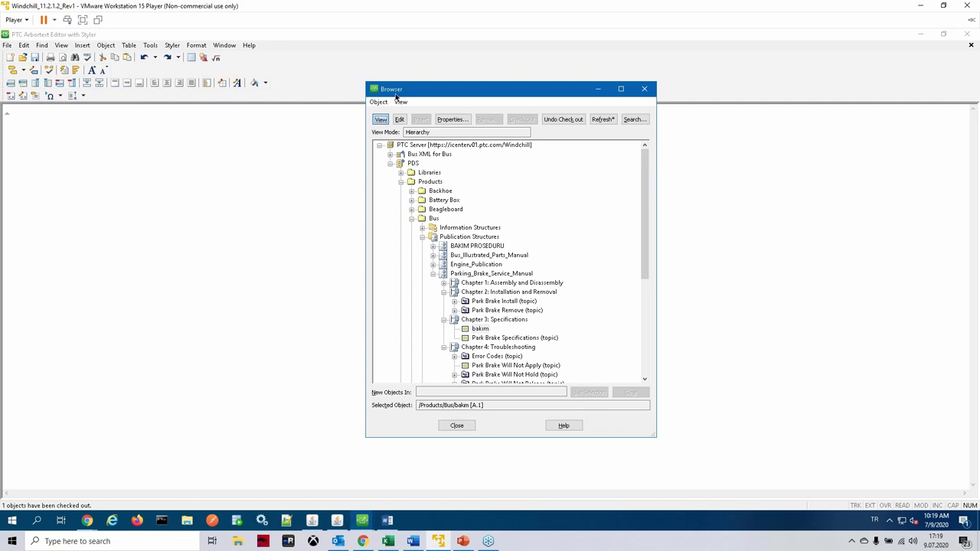
click(381, 121)
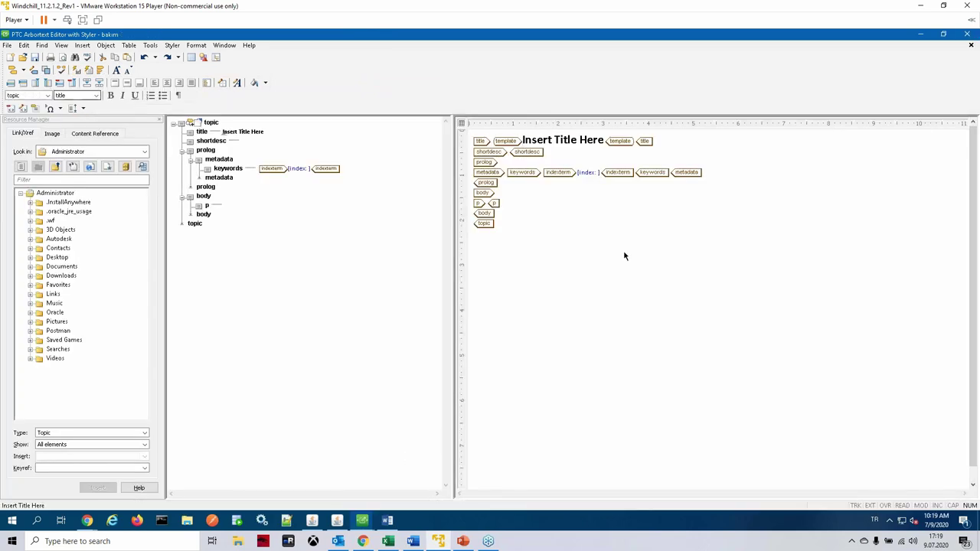
Step: Replace the 'Insert Title Here' placeholder with the title 'bakım'
click(605, 146)
click(605, 144)
click(605, 143)
click(605, 143)
key(BackSpace)
key(BackSpace)
key(BackSpace)
key(BackSpace)
key(BackSpace)
key(BackSpace)
key(BackSpace)
key(BackSpace)
key(BackSpace)
key(BackSpace)
key(BackSpace)
key(BackSpace)
key(BackSpace)
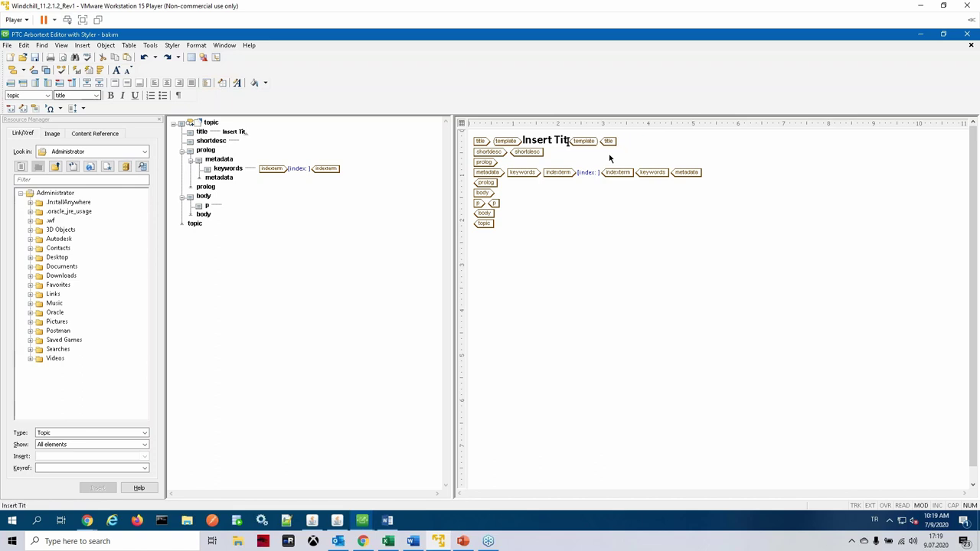
key(BackSpace)
key(BackSpace)
key(BackSpace)
key(BackSpace)
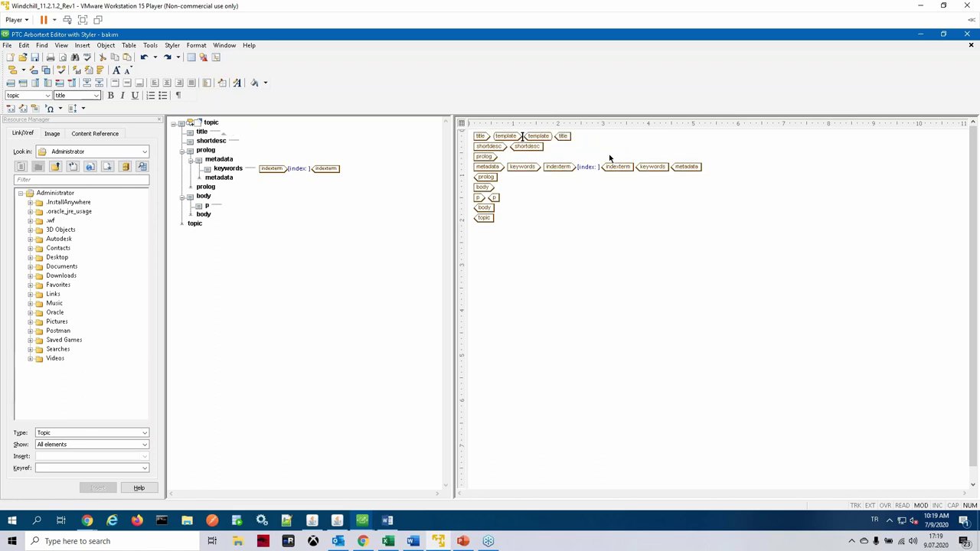
text(bakım)
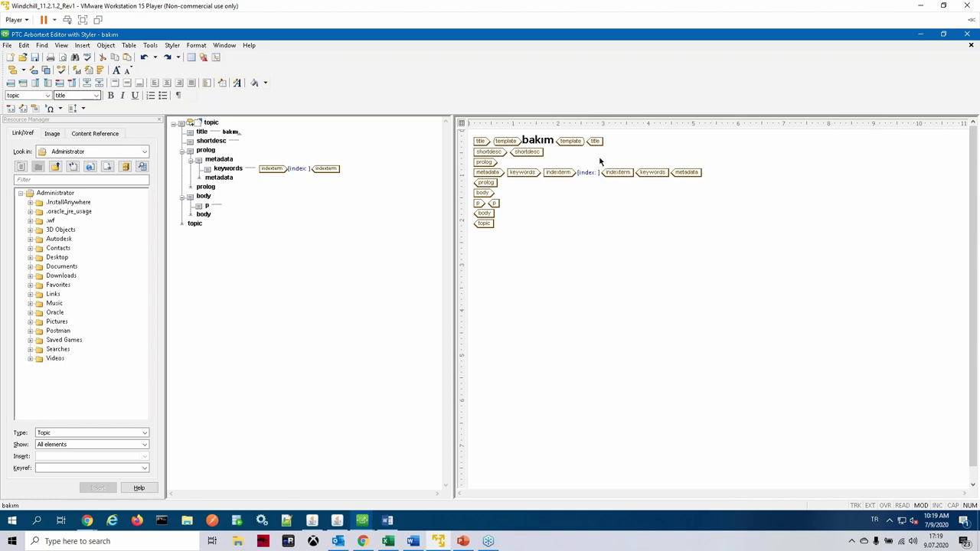
Step: Fill the empty paragraph with 'bakım test prosedurudur', correcting the 'tet' typo
click(499, 184)
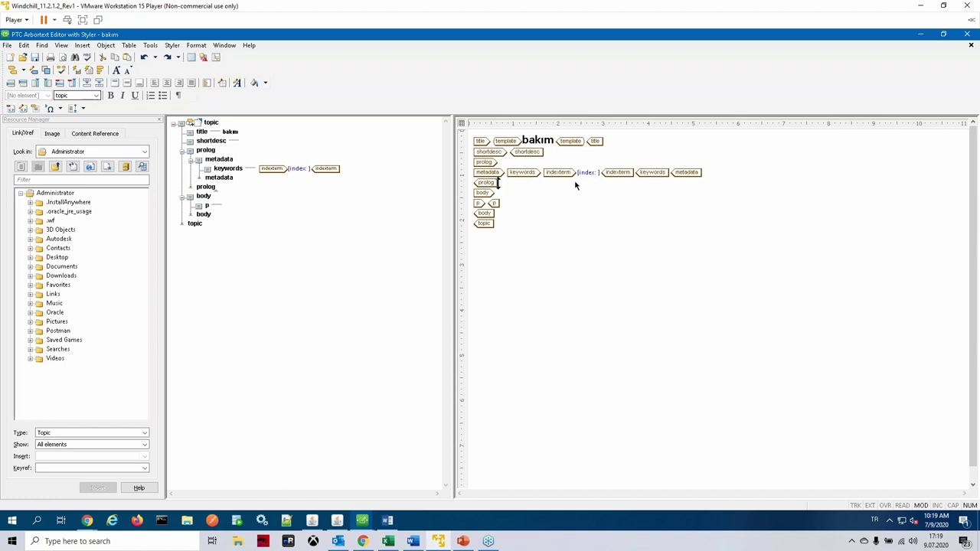
click(475, 184)
click(488, 204)
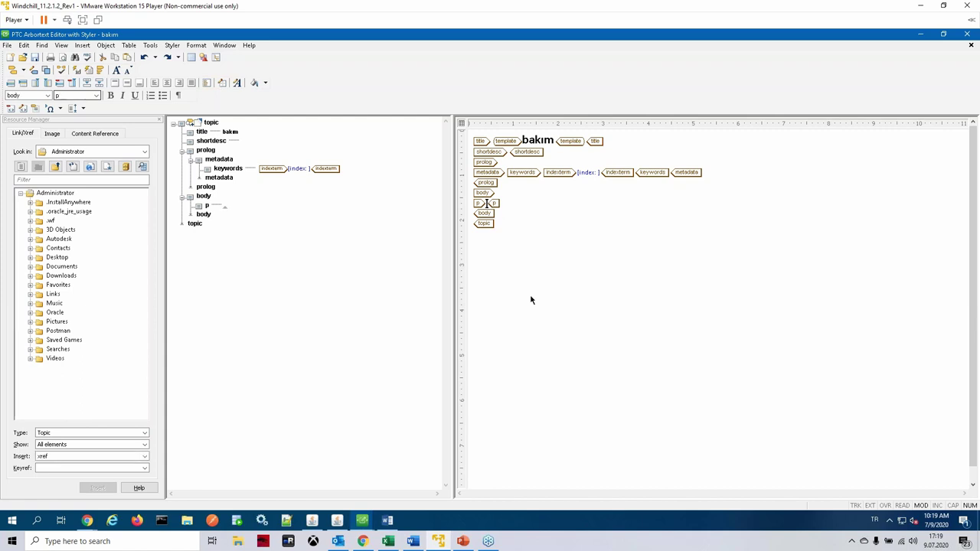
text(b)
key(BackSpace)
text(bakım tet prosedurudur)
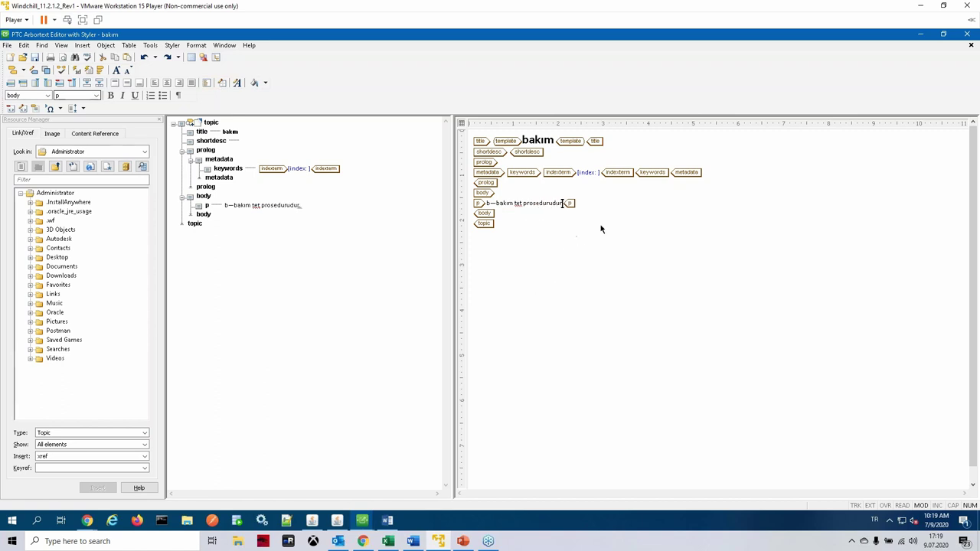
click(522, 204)
text(s)
click(527, 242)
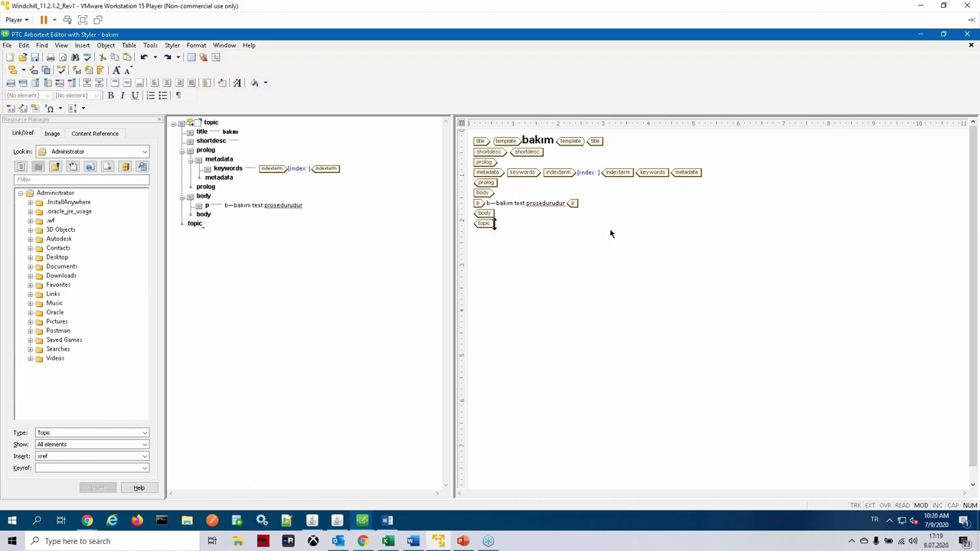
click(587, 209)
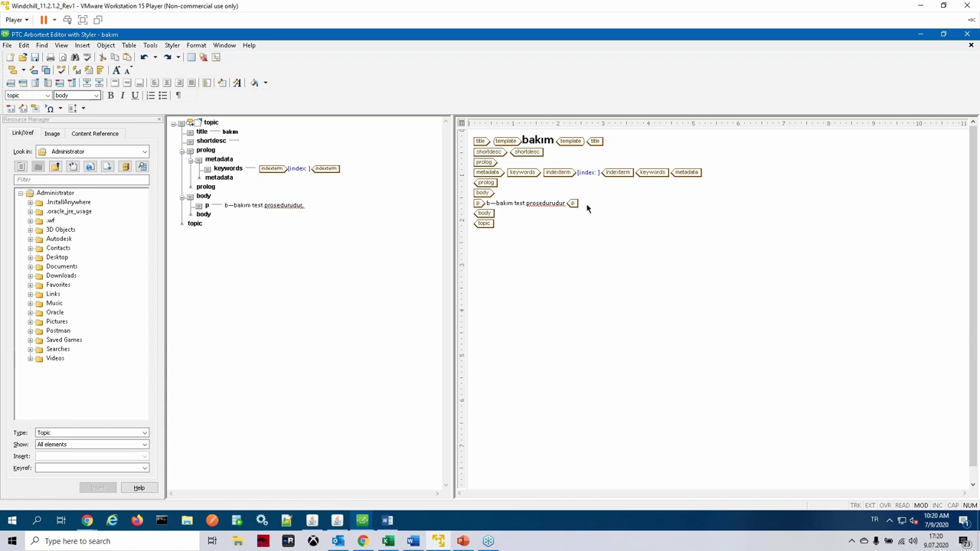
Step: Point the Resource Manager at PTC Server images, select CMS Search Results and start a CMS search
click(218, 58)
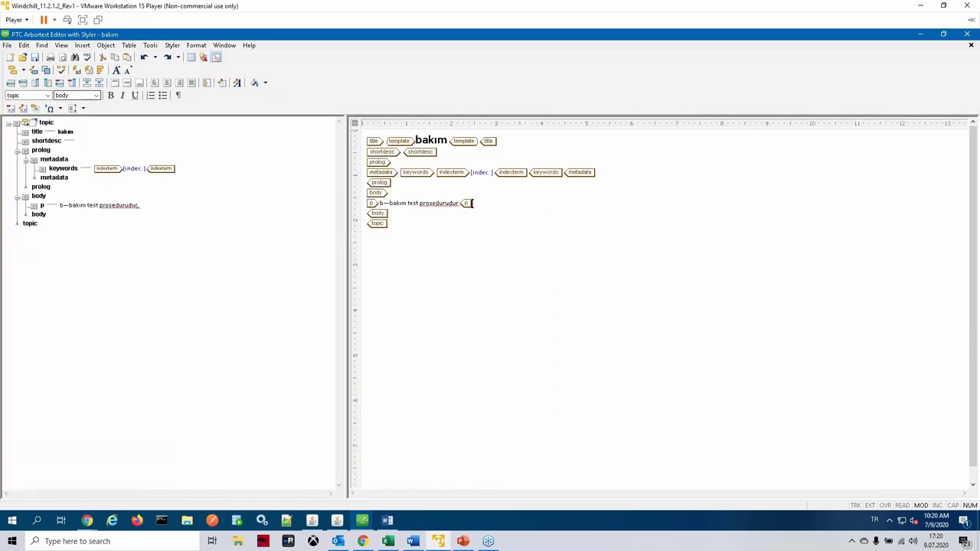
click(219, 59)
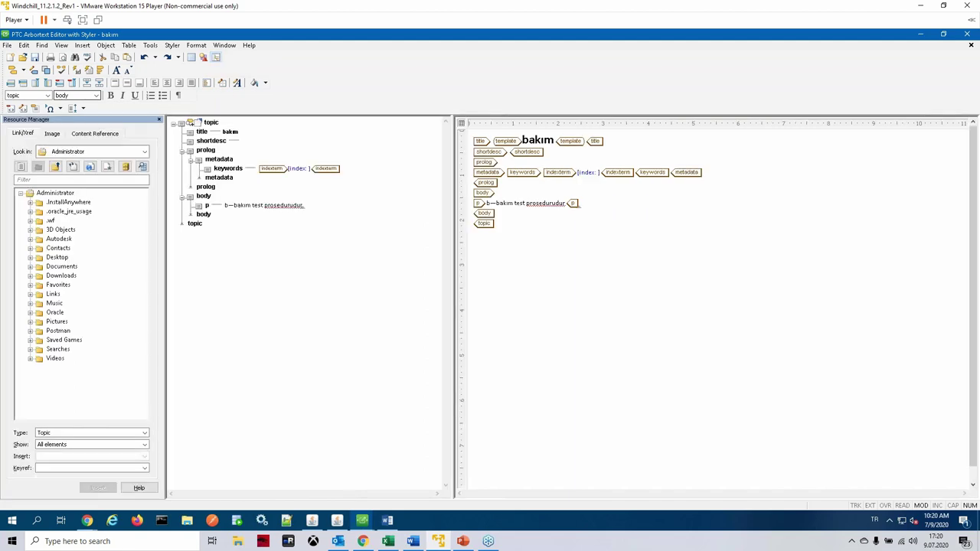
click(144, 151)
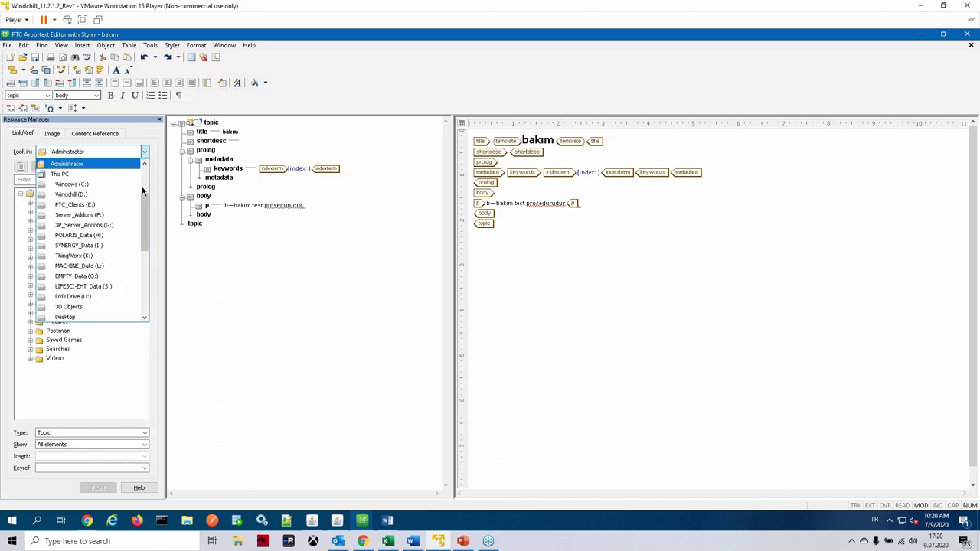
scroll(148, 168, up, 2)
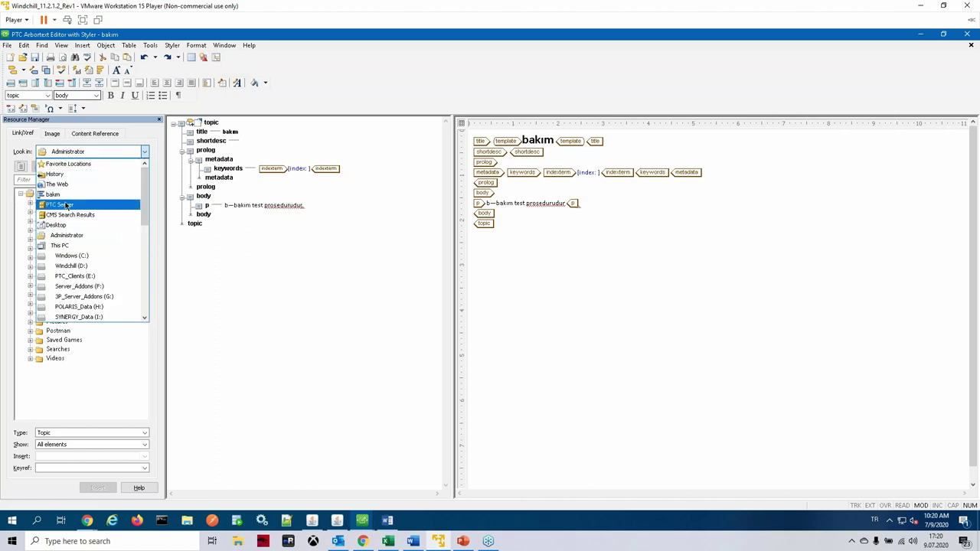
click(65, 204)
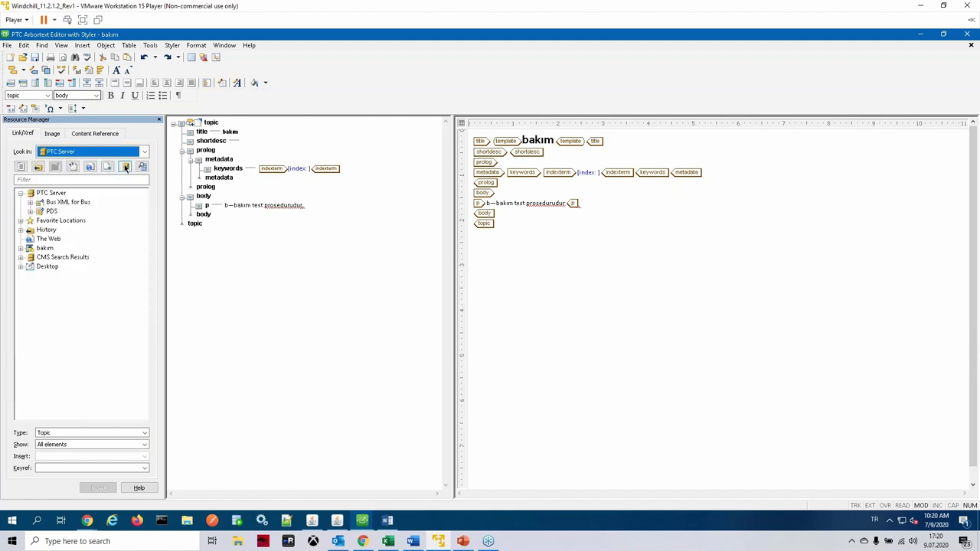
click(50, 133)
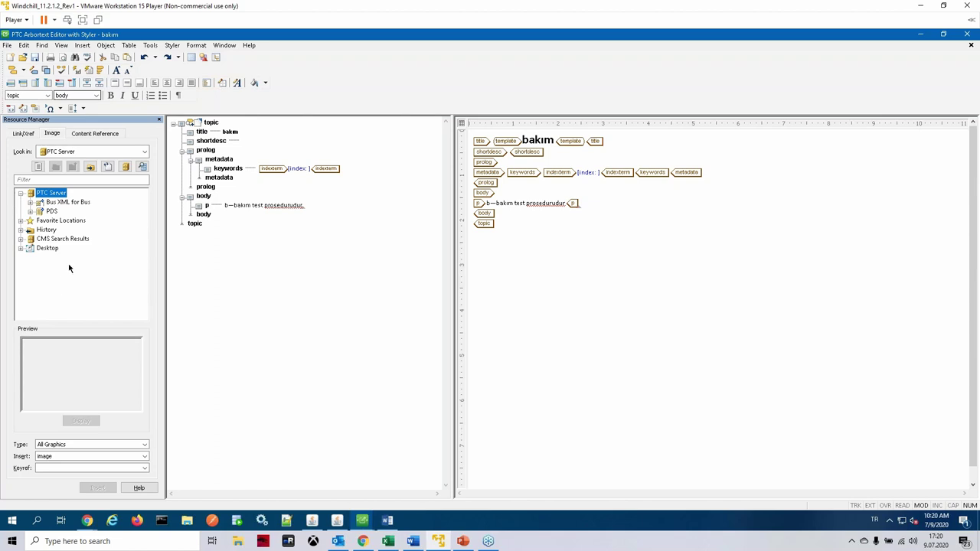
click(67, 243)
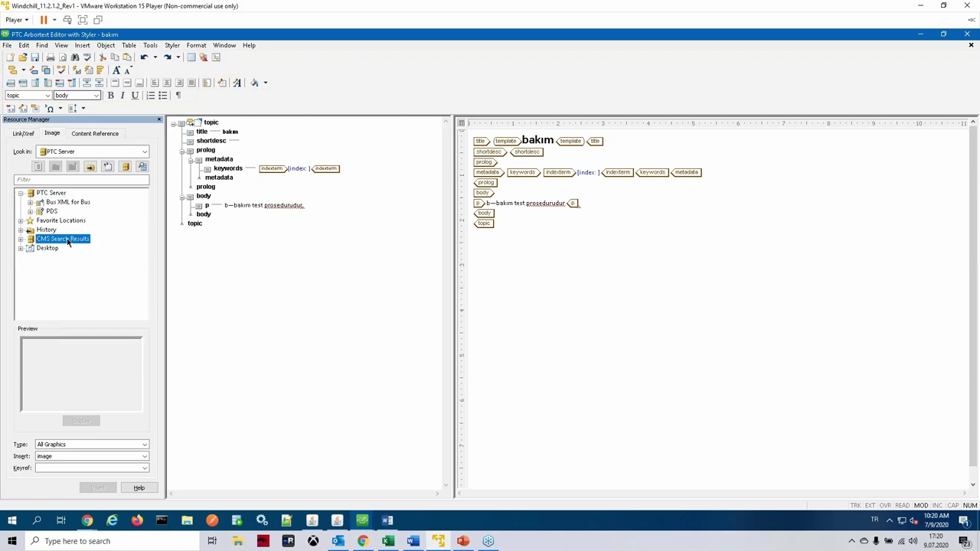
click(143, 167)
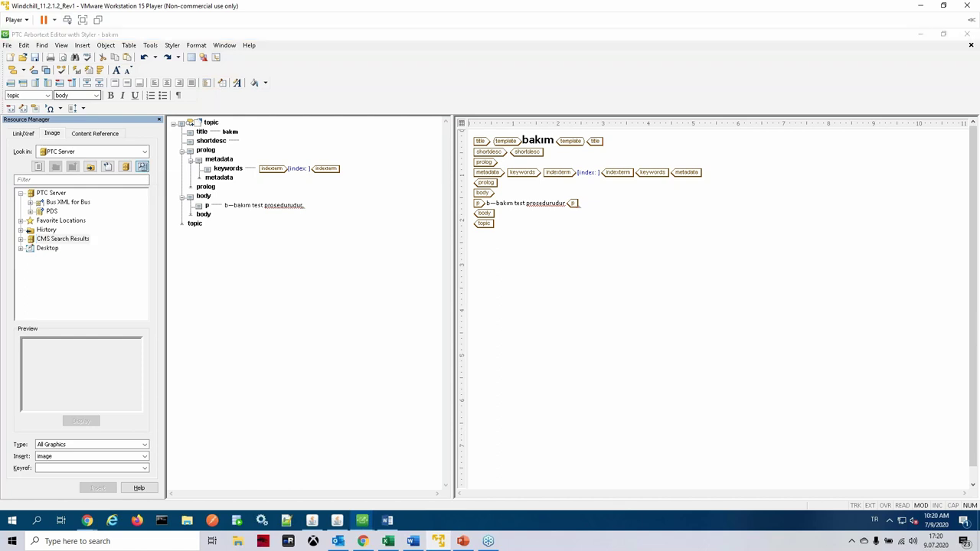
Step: Search the CMS for graphics matching 'sample*'
drag(854, 241, 256, 201)
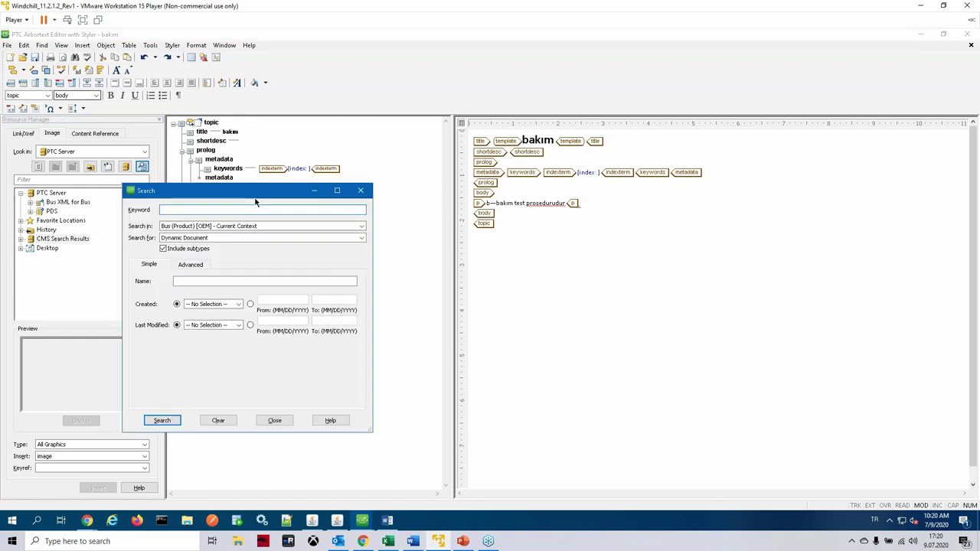
text(**)
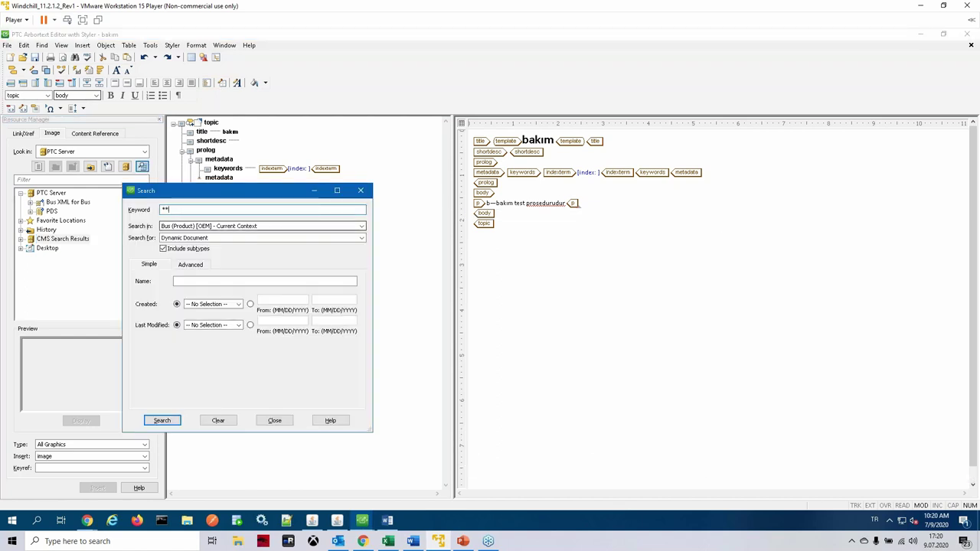
key(BackSpace)
text(sample*)
click(159, 420)
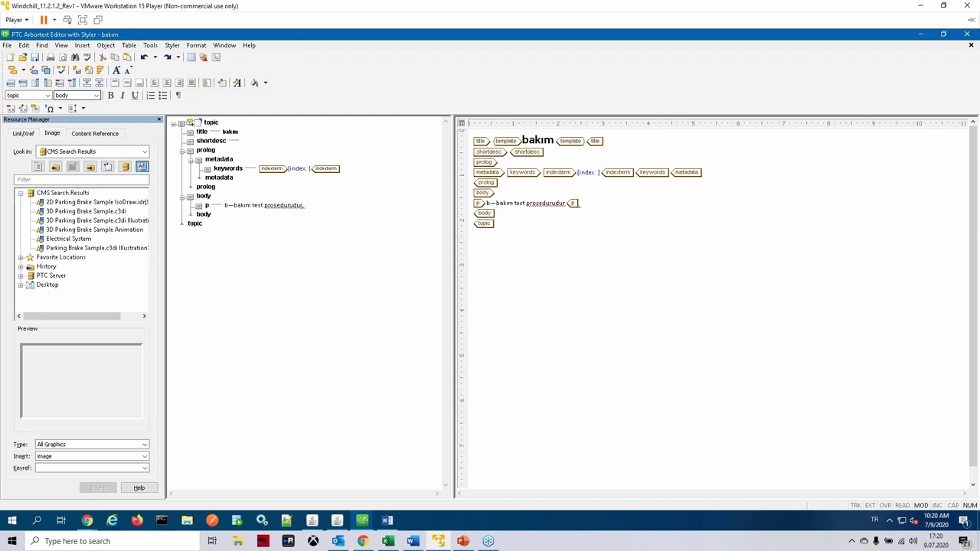
Step: Preview the Parking Brake Sample.c3di Illustration, zooming and rotating the model
click(64, 248)
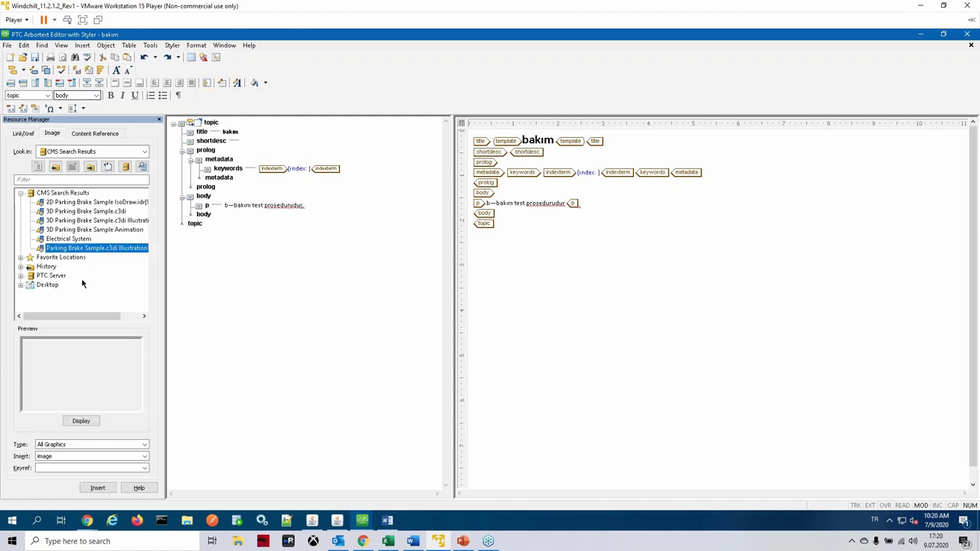
click(83, 421)
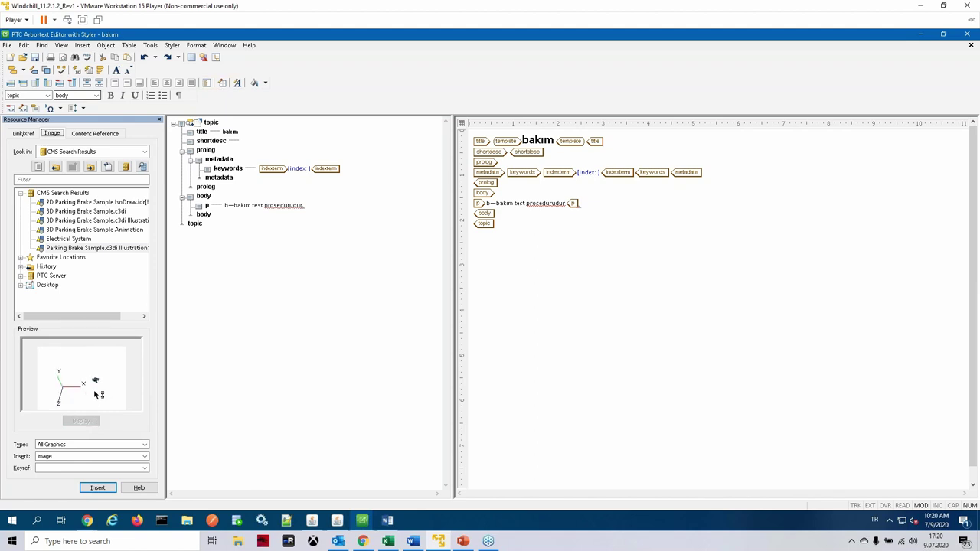
scroll(98, 367, up, 3)
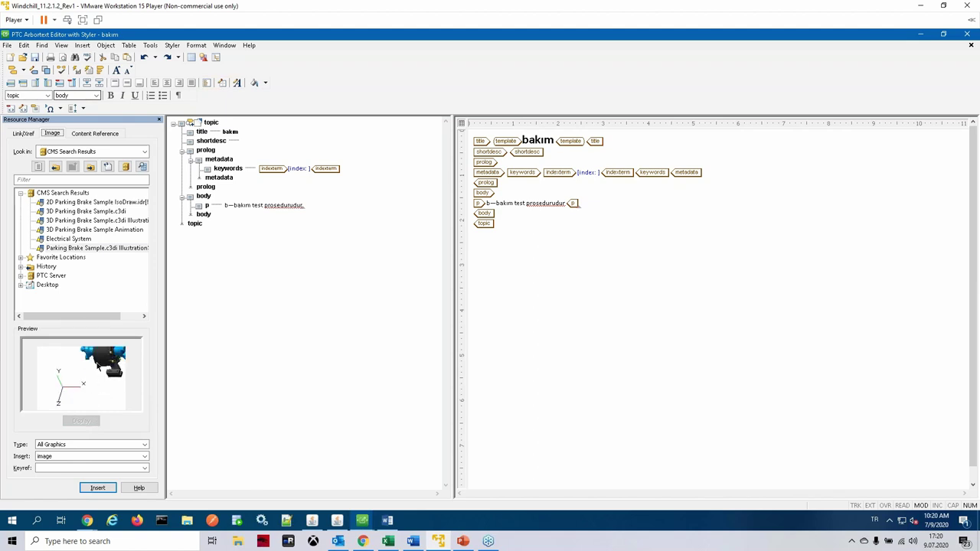
drag(98, 366, 104, 370)
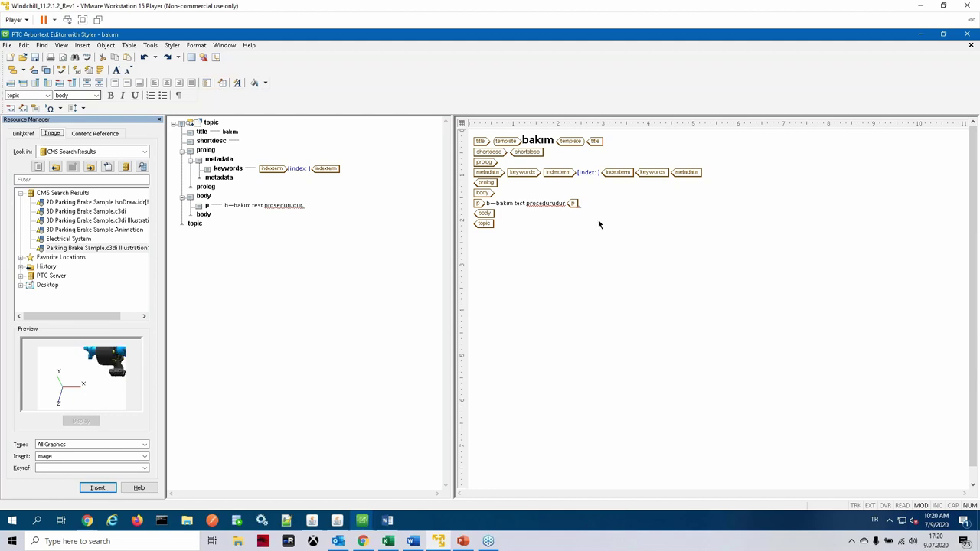
Step: Insert the Parking Brake 3D illustration into the topic, fit it and select the Inspect animation
click(97, 488)
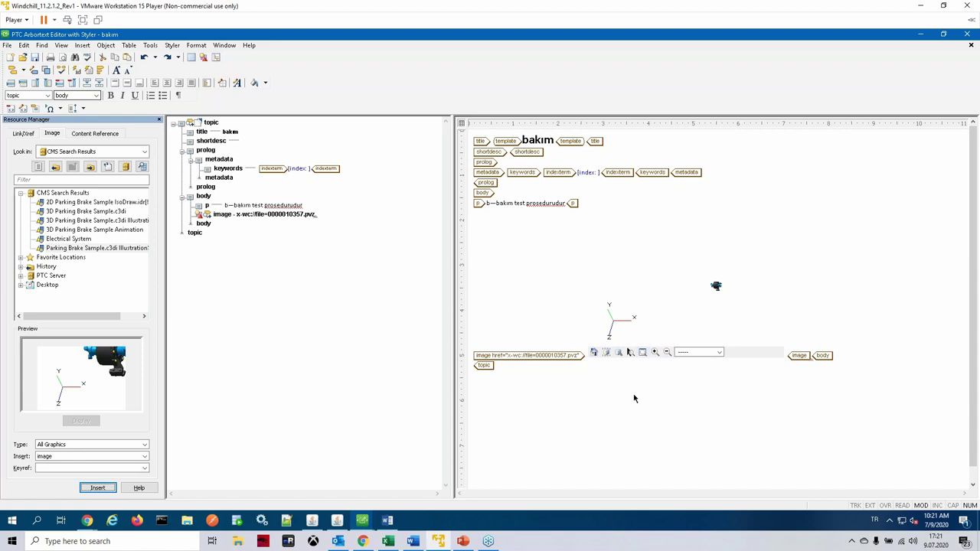
click(643, 353)
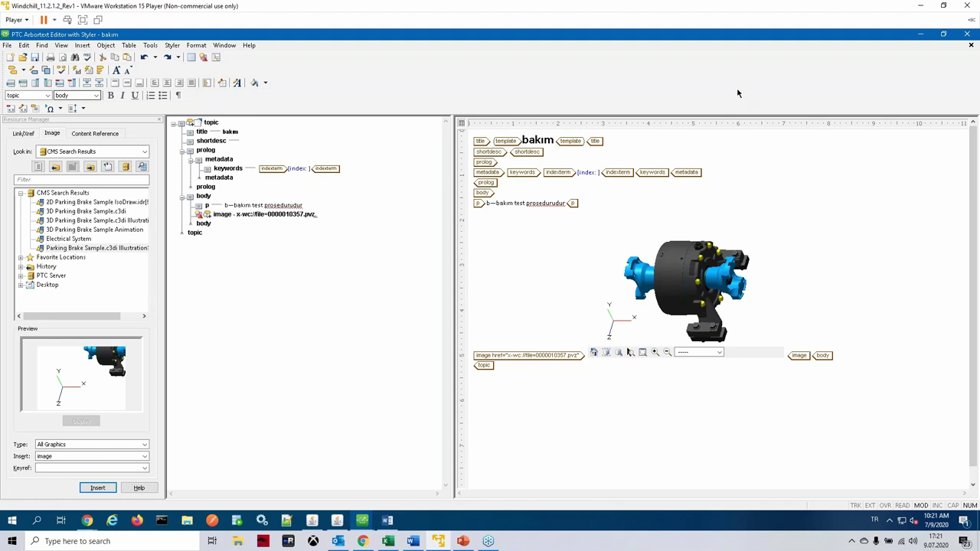
click(720, 353)
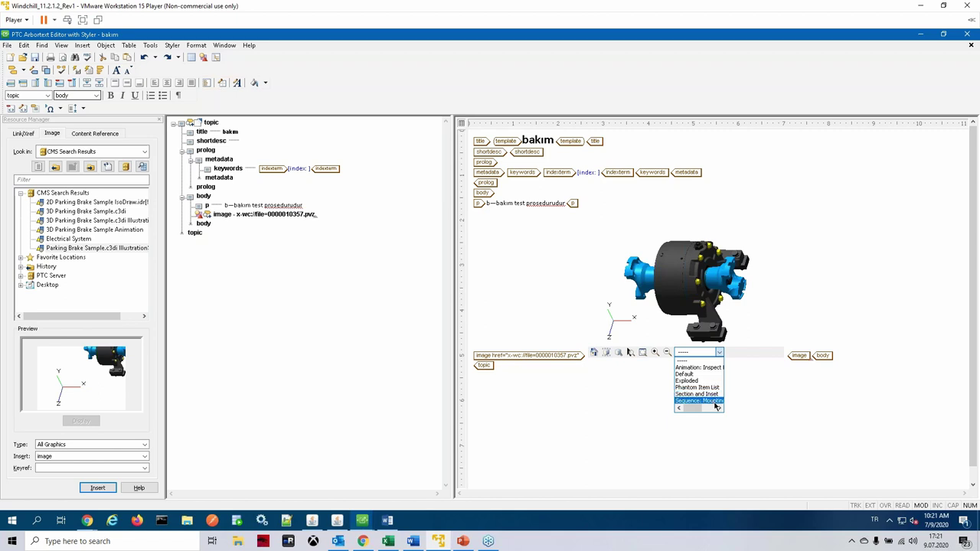
click(695, 368)
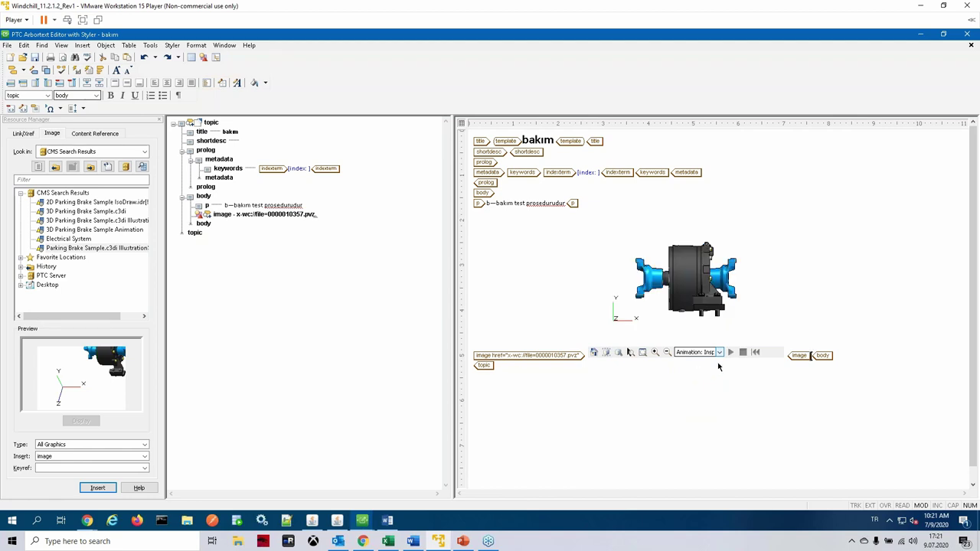
Step: Play the Inspect animation, then switch the model to its Exploded view
click(720, 354)
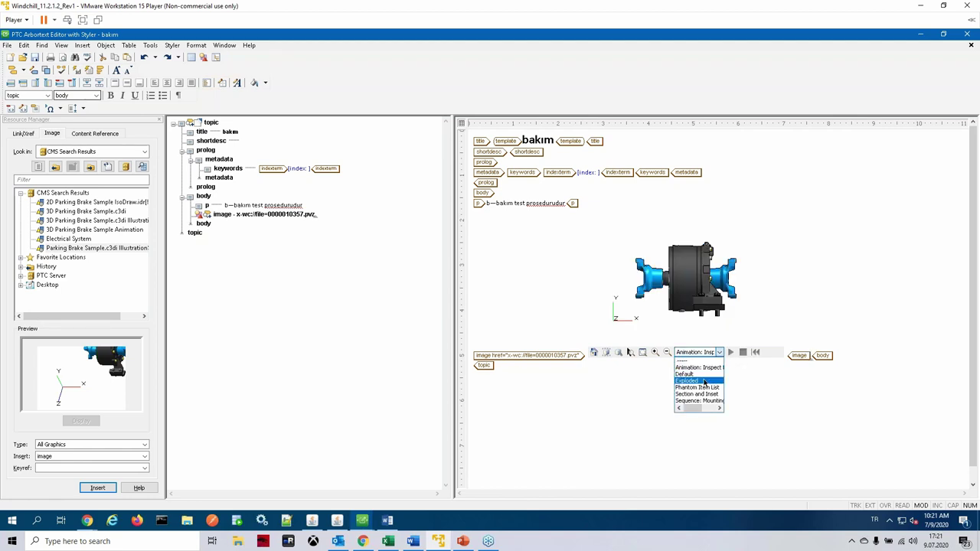
click(699, 368)
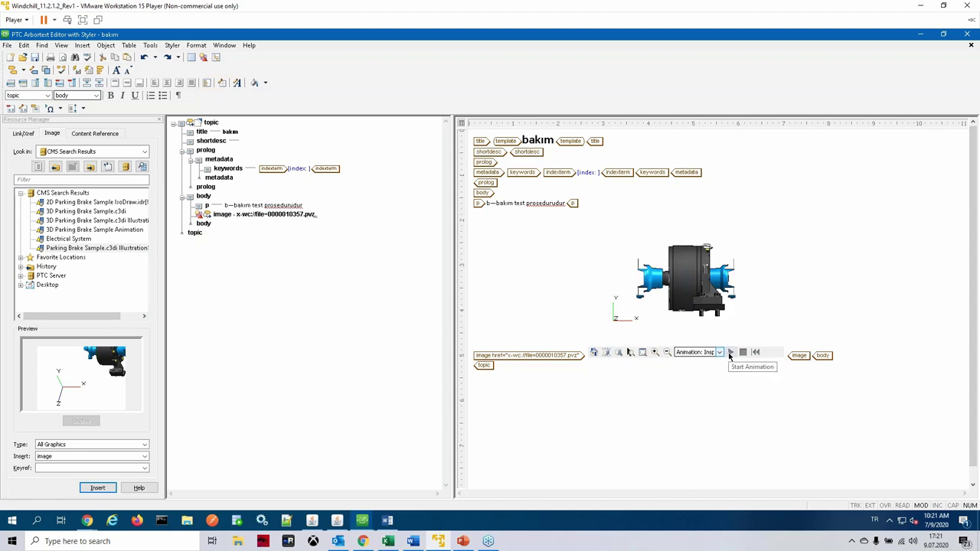
click(730, 353)
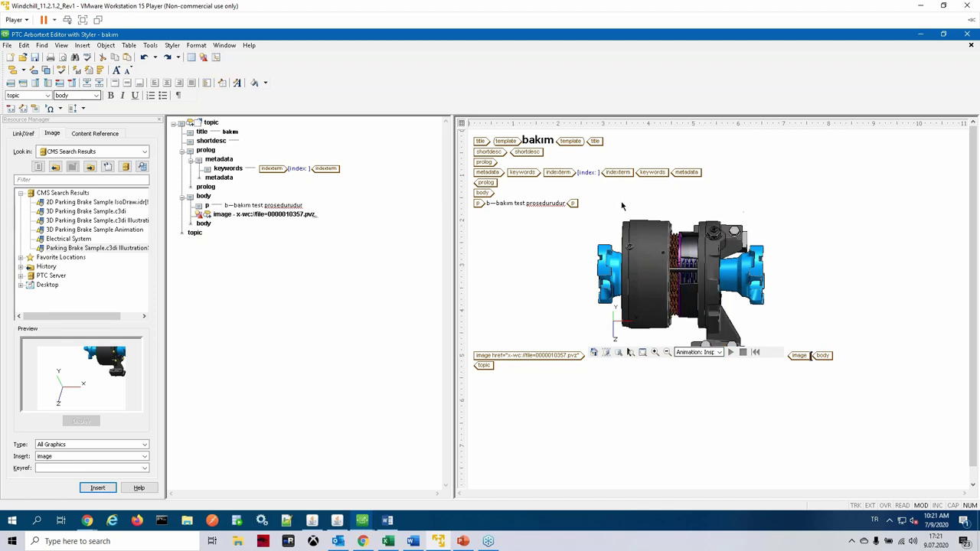
click(720, 353)
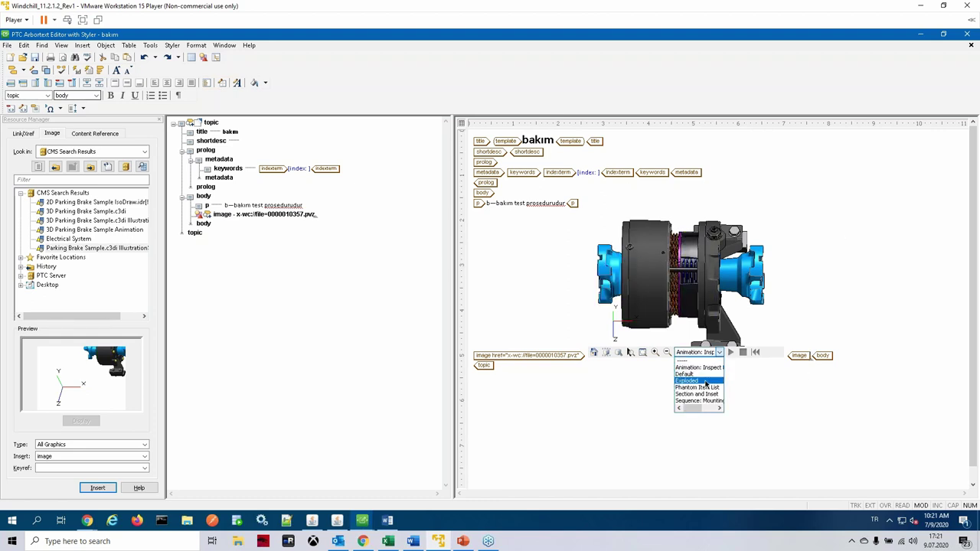
click(706, 382)
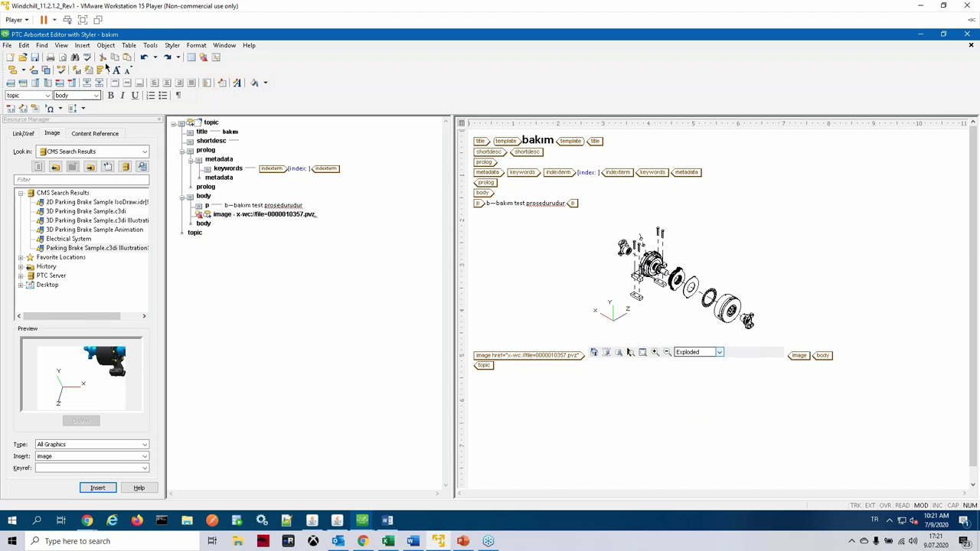
Step: Give the parking brake image element a width of 500 in Modify Attributes
click(33, 70)
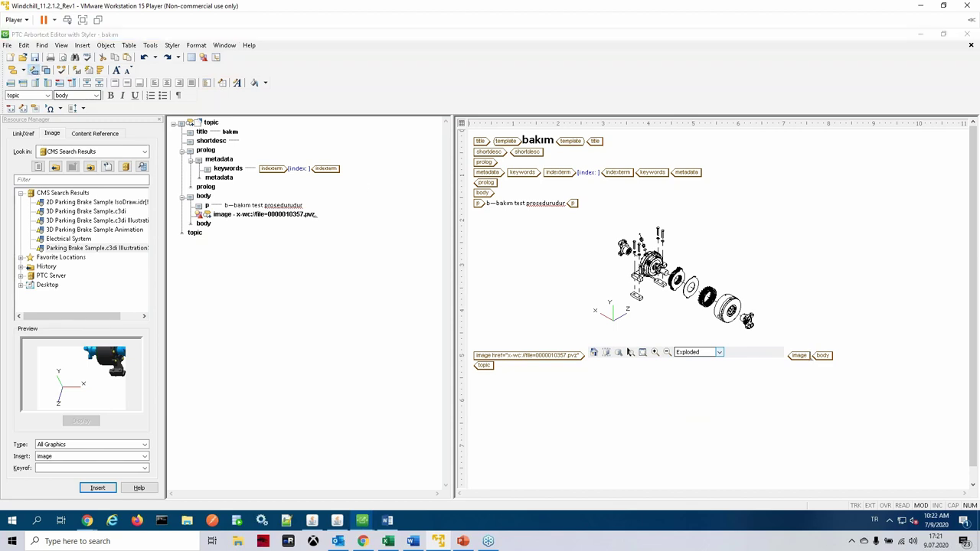
drag(842, 314, 237, 196)
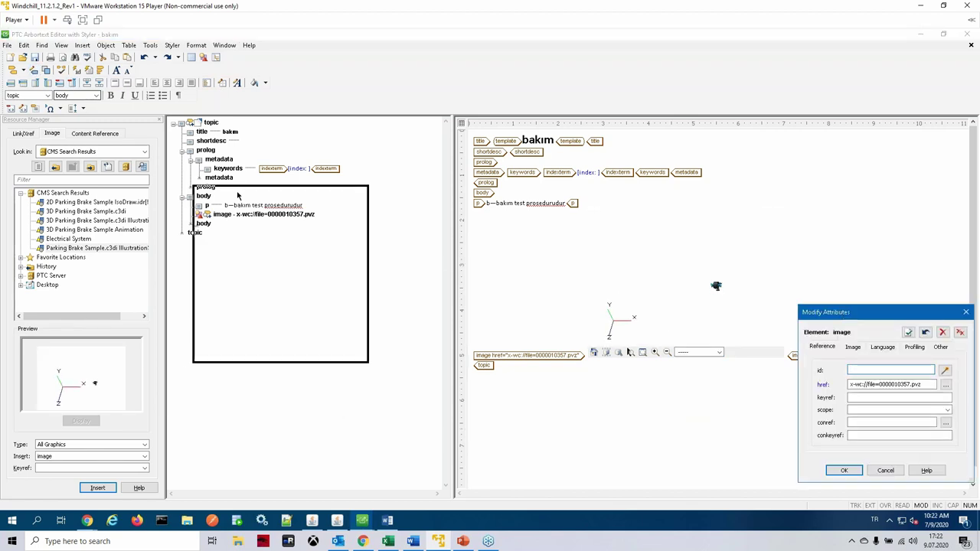
click(318, 229)
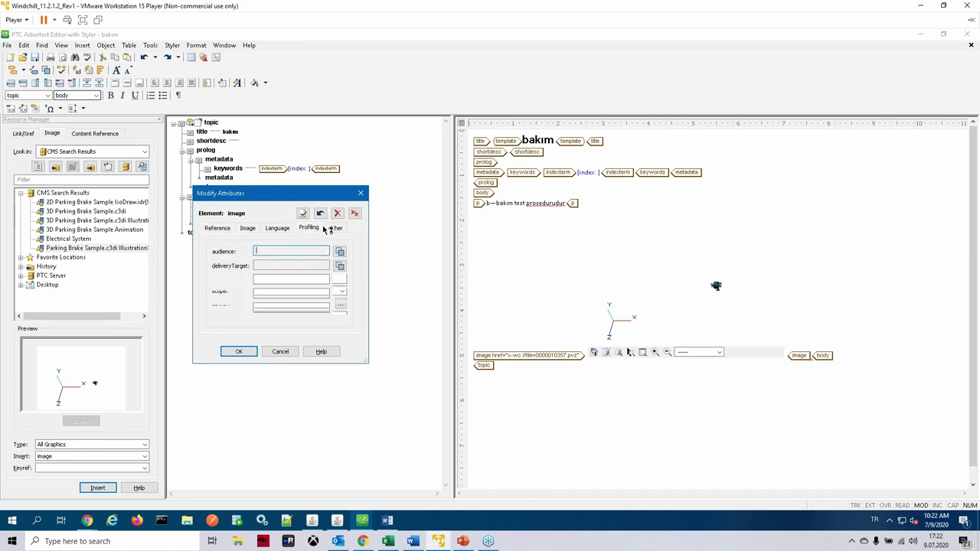
click(249, 233)
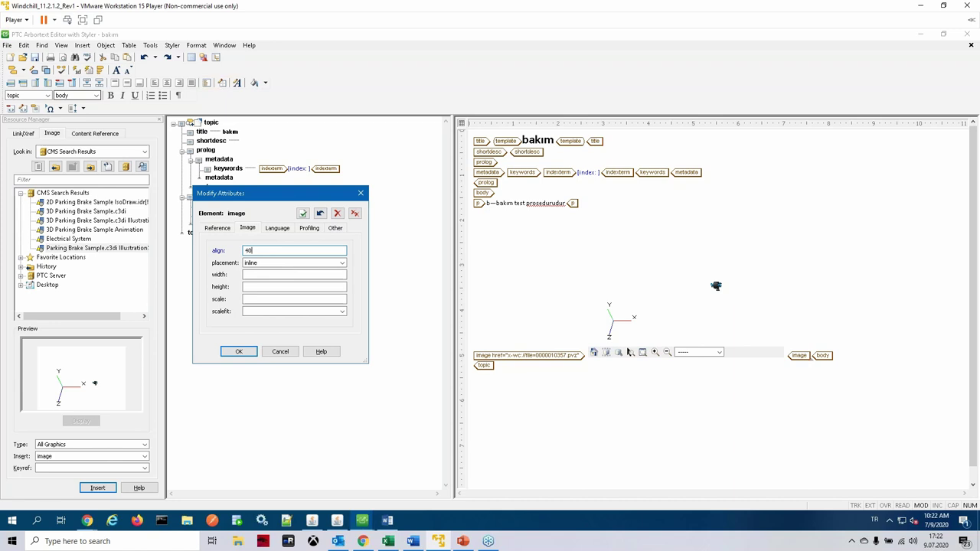
click(268, 274)
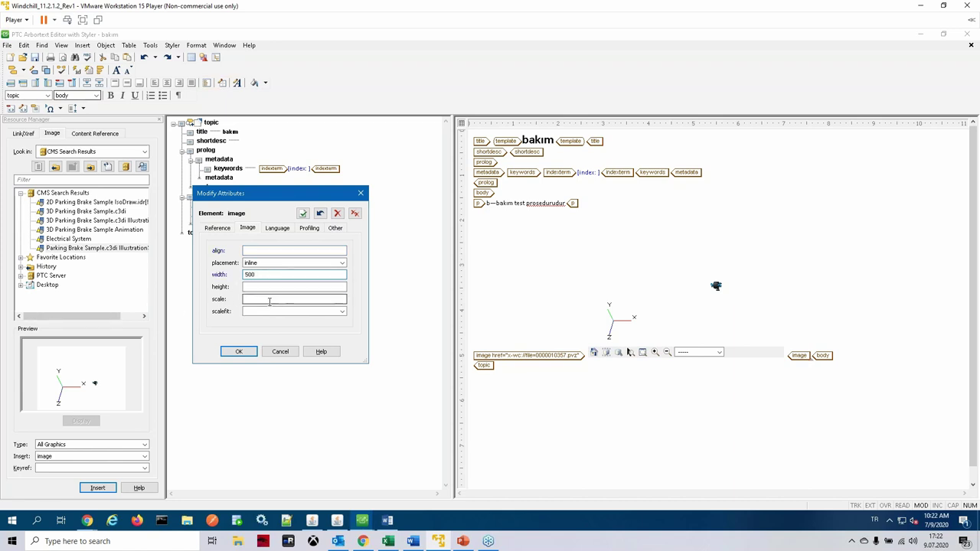
click(234, 354)
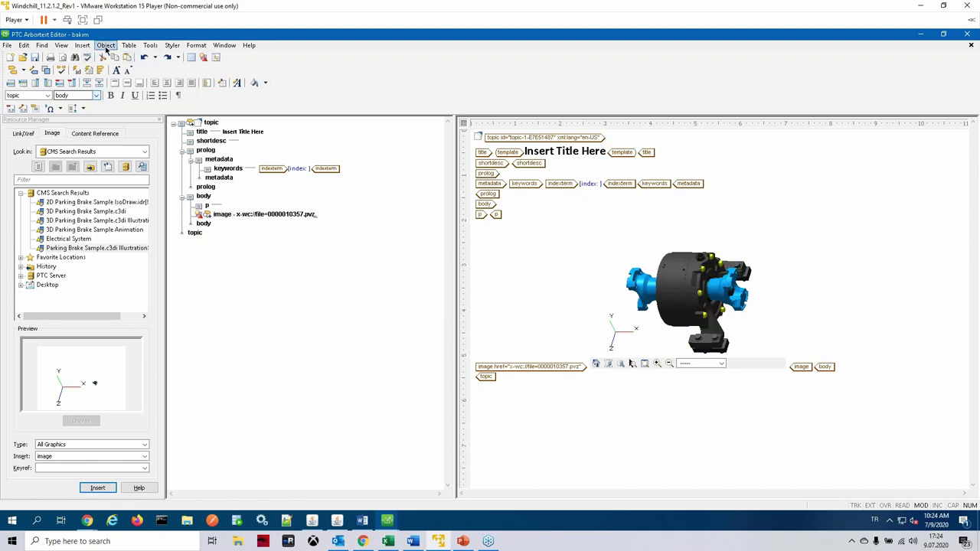
Step: Check the bakim topic into Windchill and switch to the Chrome Publication Structure window
click(106, 45)
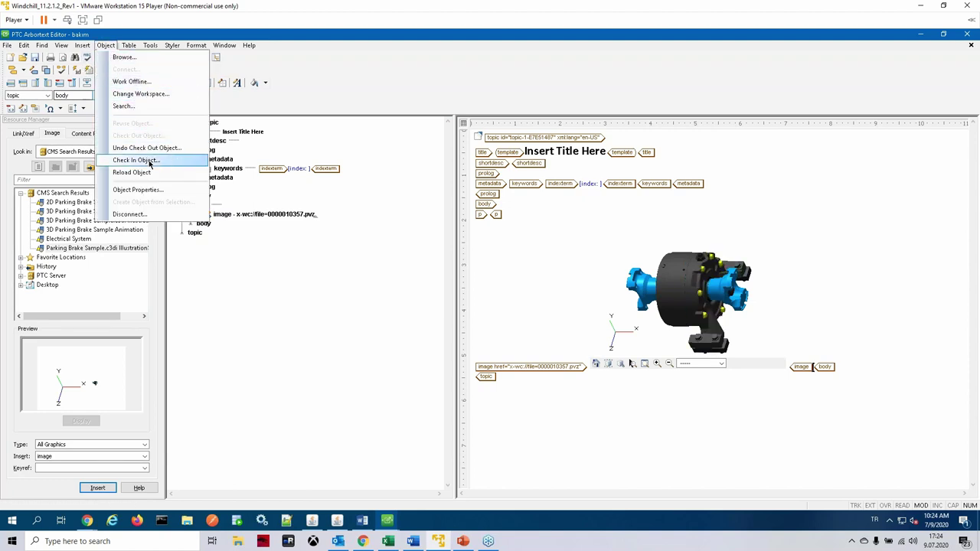
click(176, 160)
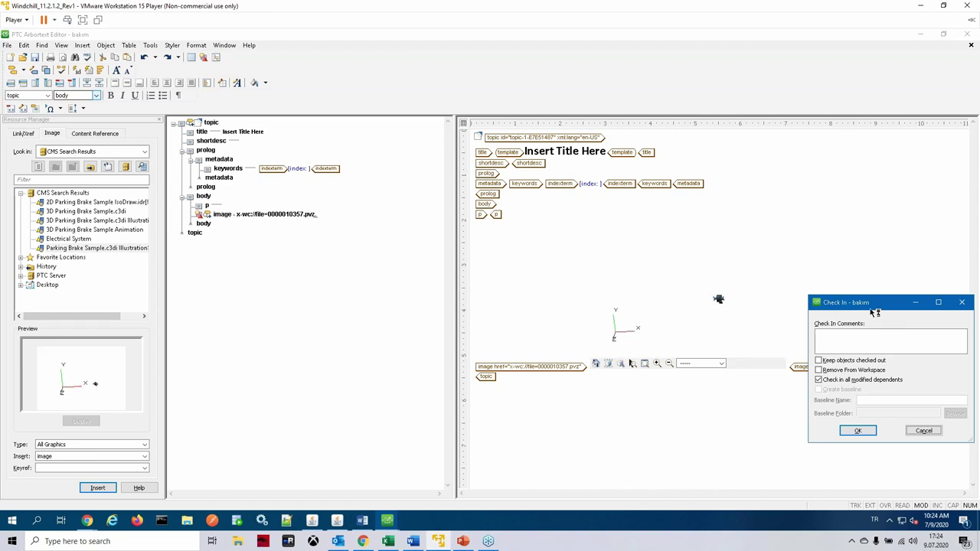
click(565, 391)
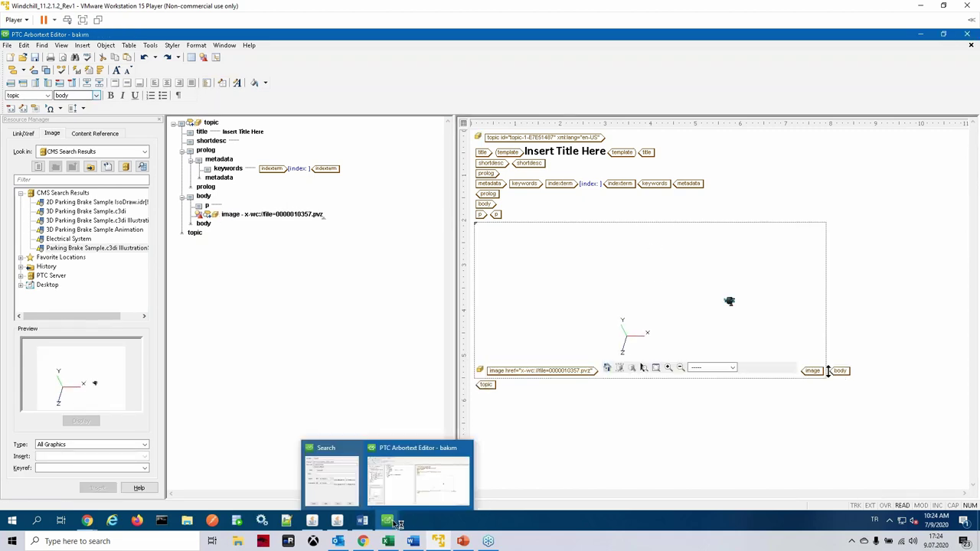
click(86, 526)
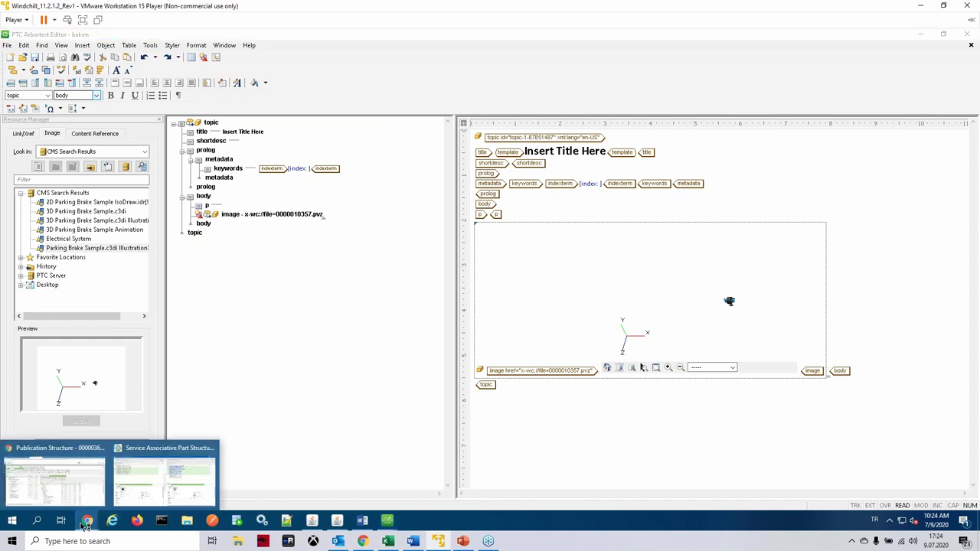
click(22, 494)
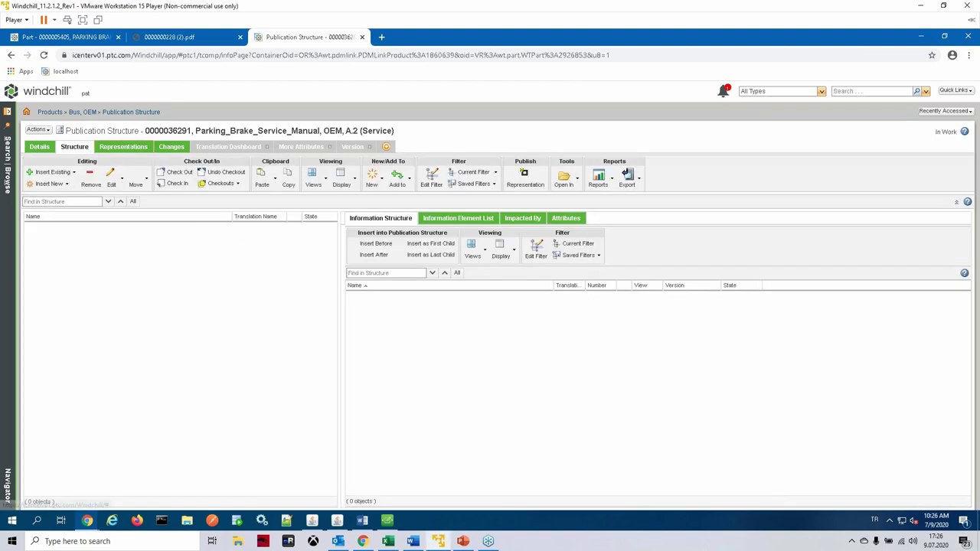
Step: Download 0000036291.pdf from the structure's PDF representation and open it in Chrome
click(123, 146)
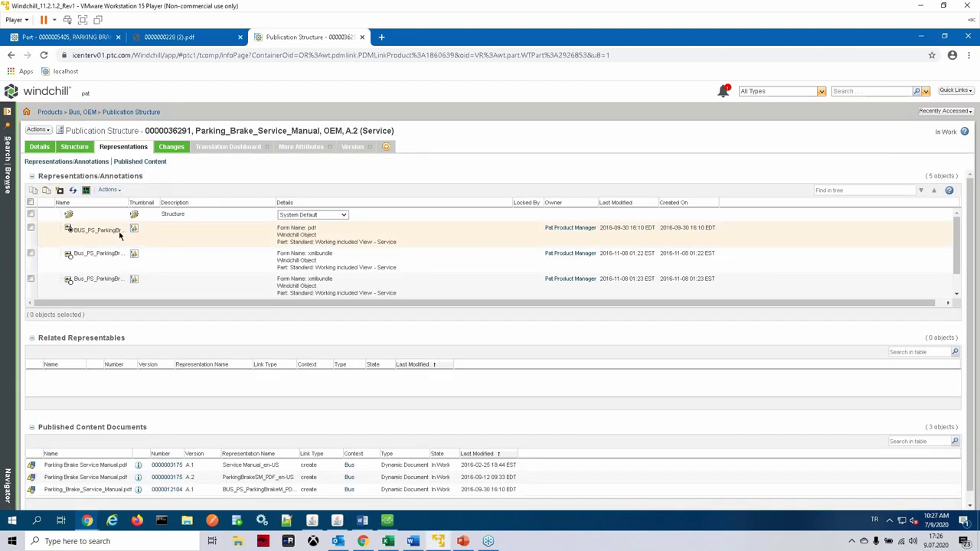
right_click(107, 236)
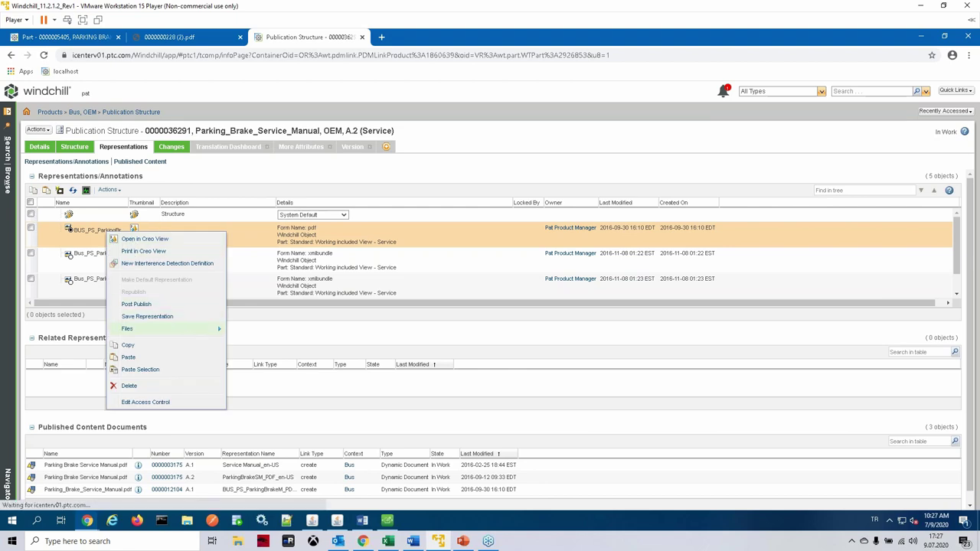
mouse_move(215, 337)
click(247, 336)
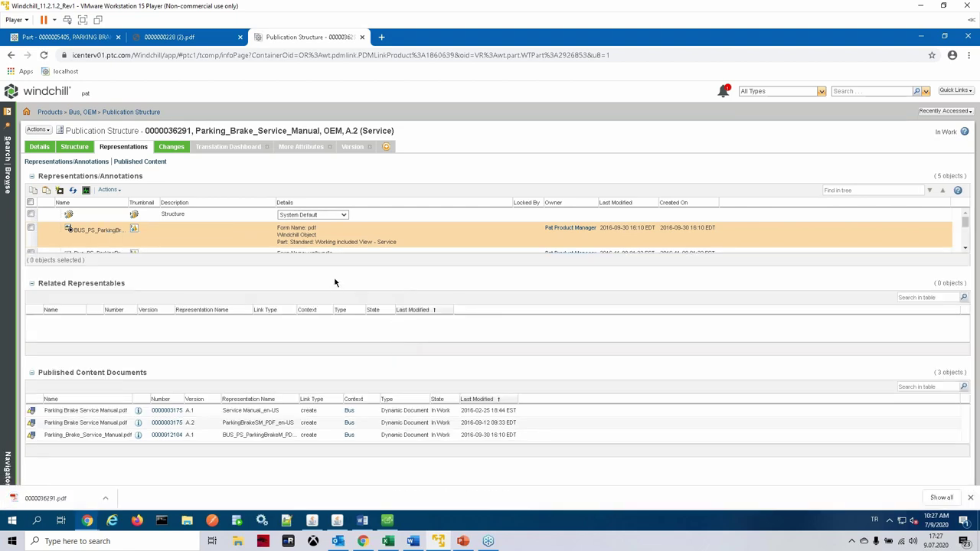
click(61, 498)
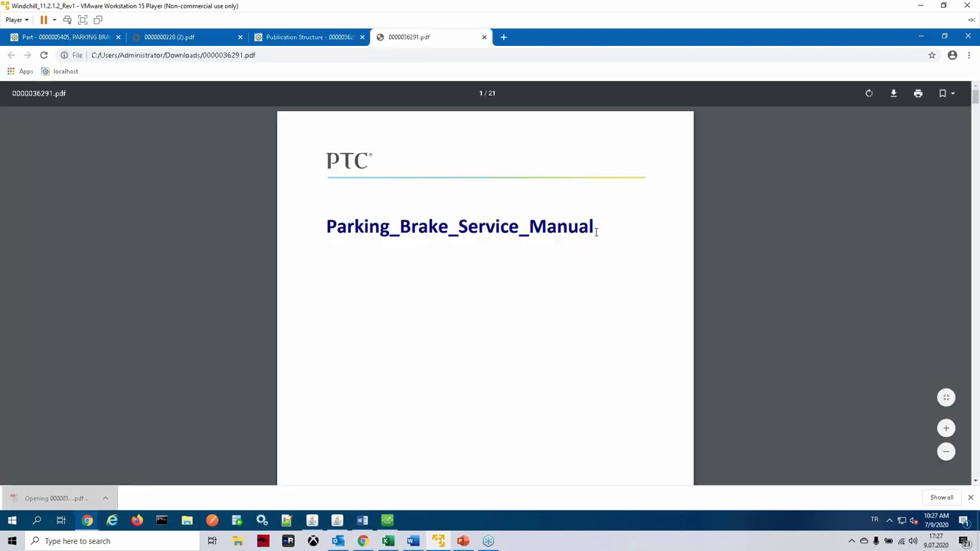
Step: Scroll through the published Parking Brake manual's pages, then close the PDF tab
scroll(612, 230, down, 10)
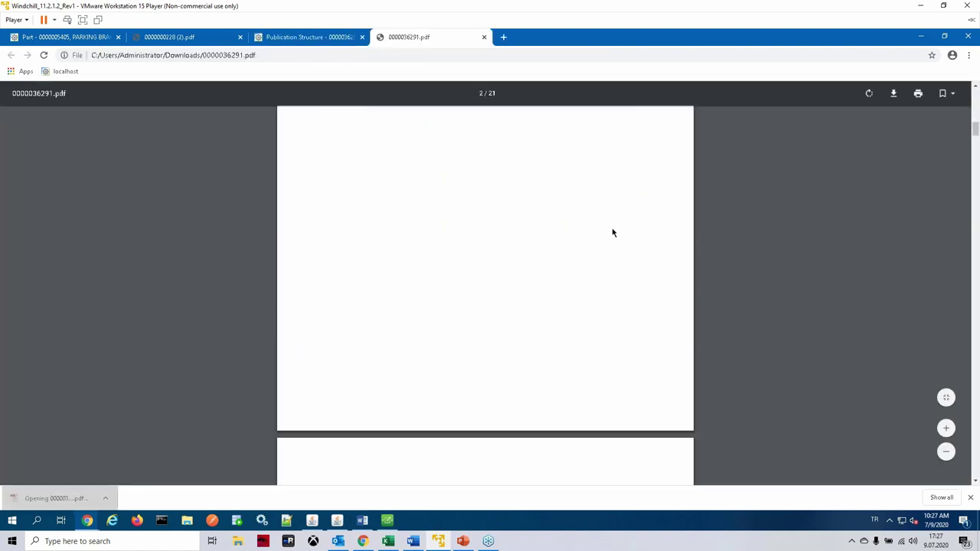
scroll(613, 232, down, 10)
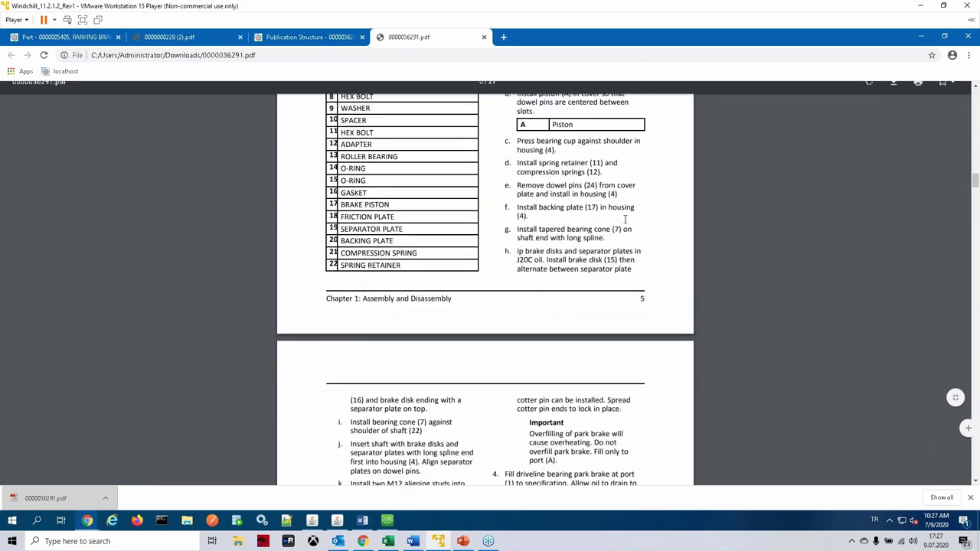
scroll(602, 252, down, 10)
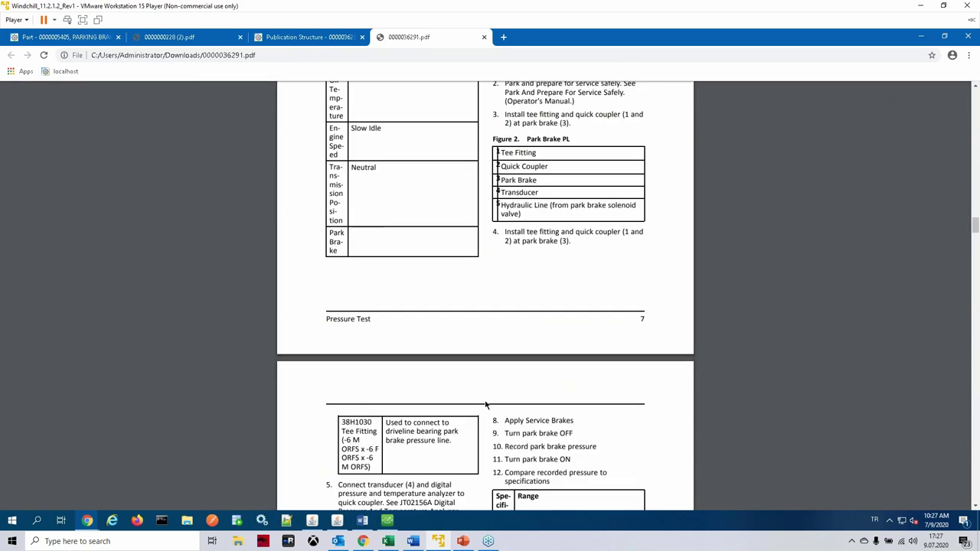
scroll(504, 398, down, 10)
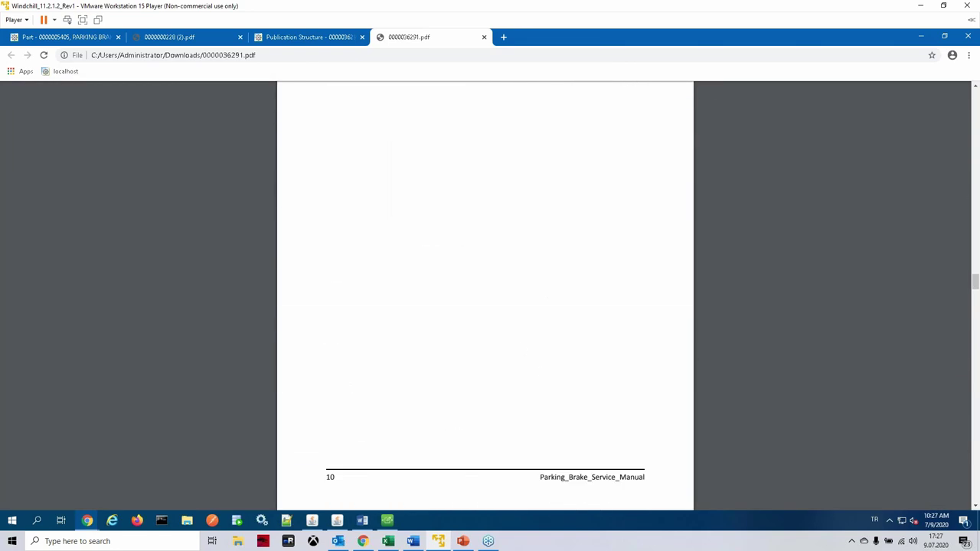
scroll(460, 328, down, 15)
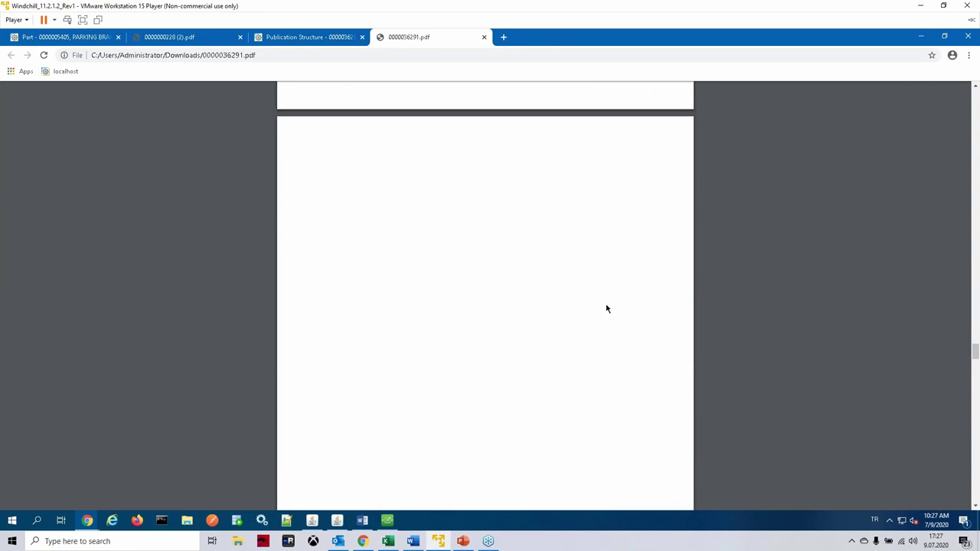
scroll(606, 309, down, 15)
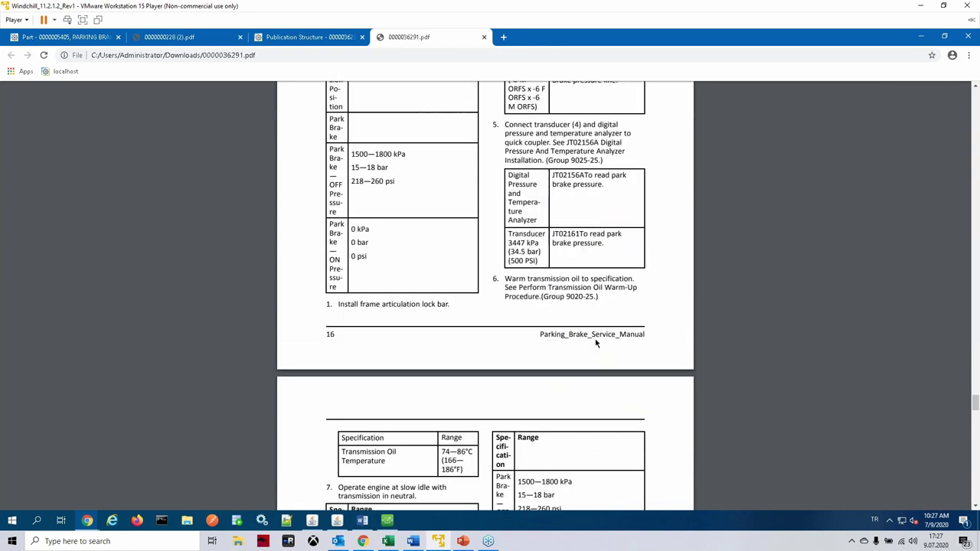
scroll(597, 343, down, 15)
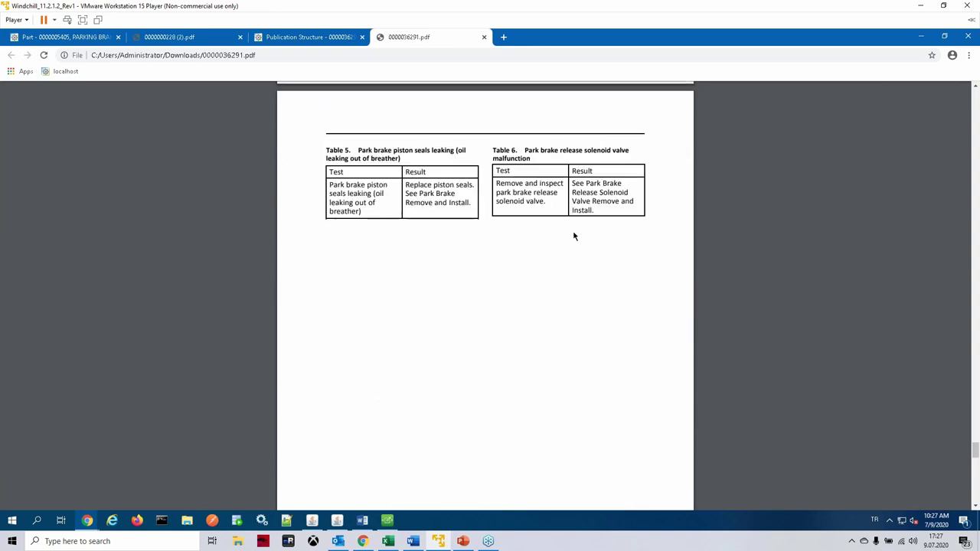
scroll(574, 236, up, 4)
click(484, 37)
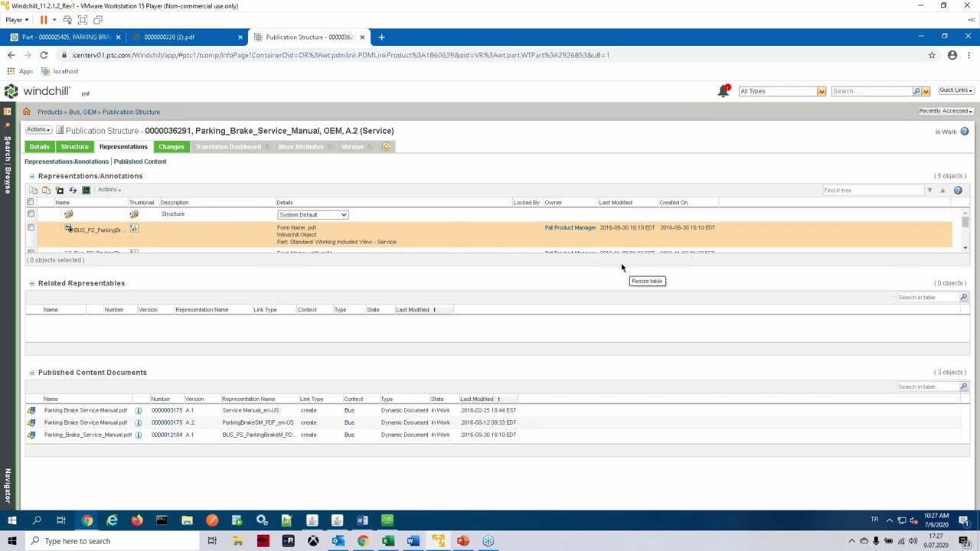
Step: Show the structure's Windchill Details, then launch Publish For Web for bakim in Arbortext
click(39, 147)
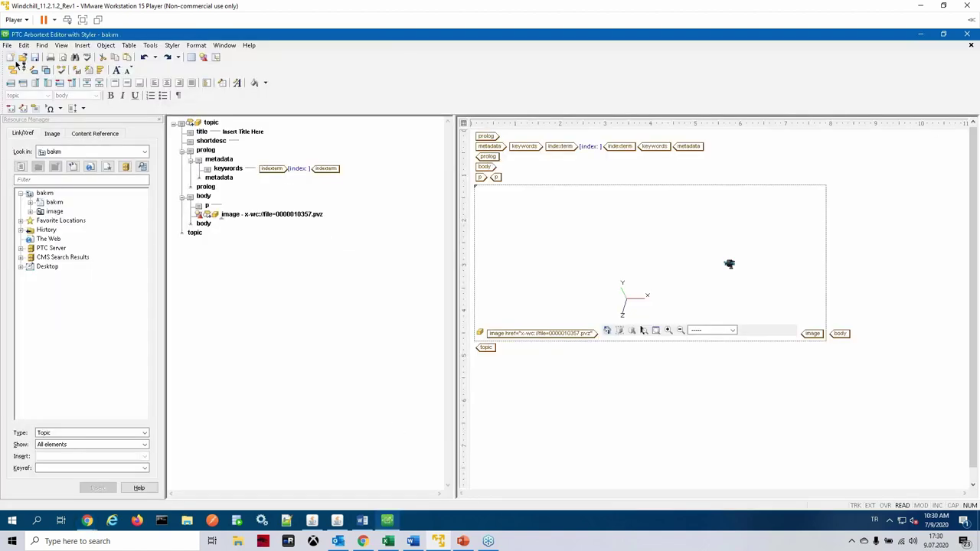
click(6, 45)
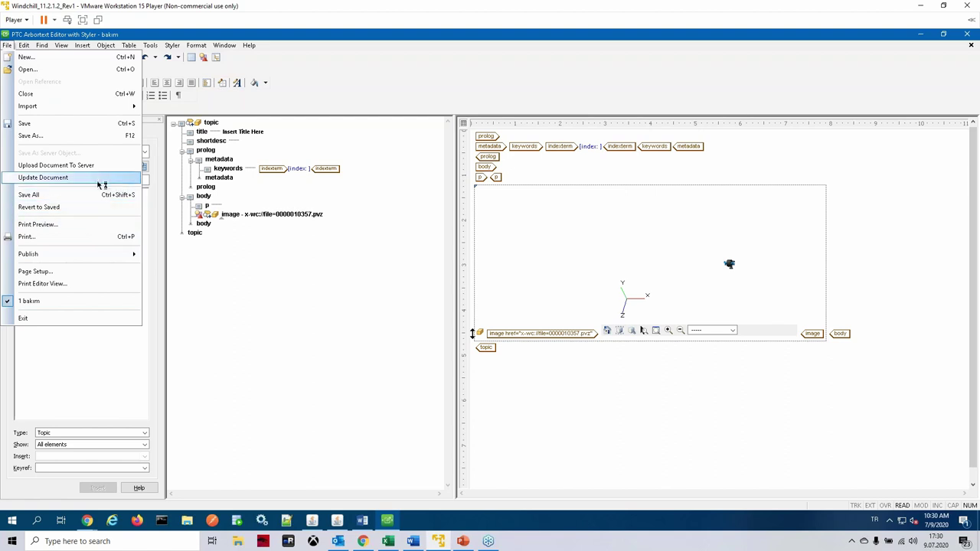
mouse_move(103, 256)
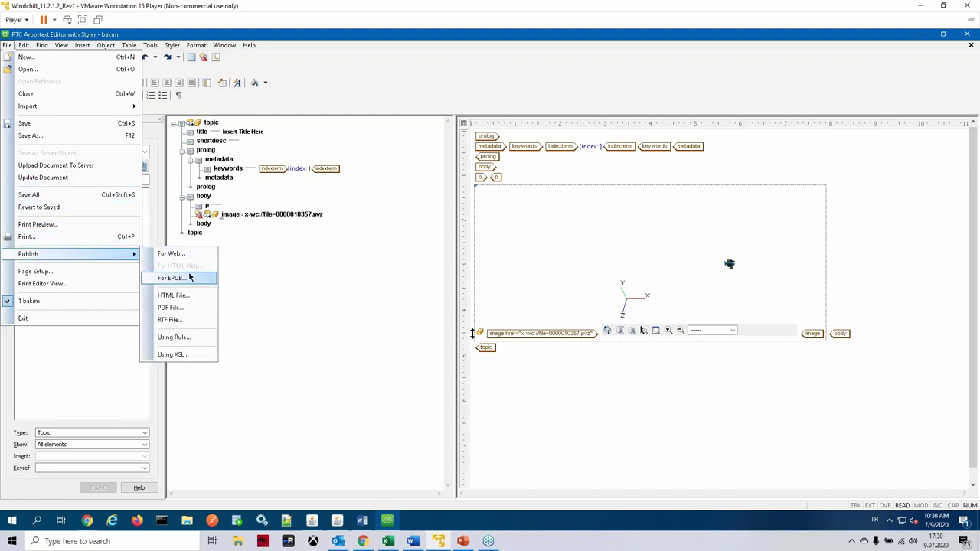
click(171, 253)
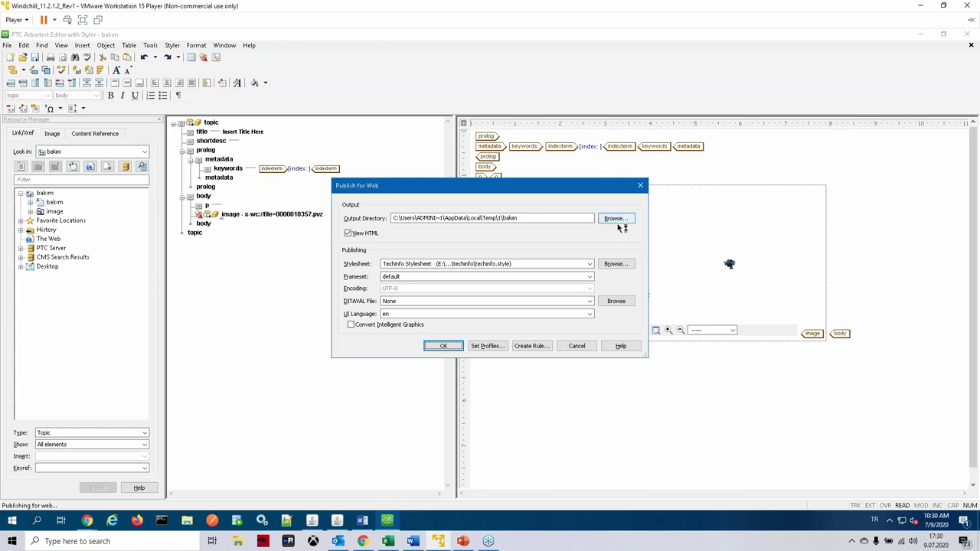
Step: Publish the bakim topic for the web into the Desktop folder and view default.htm
click(616, 219)
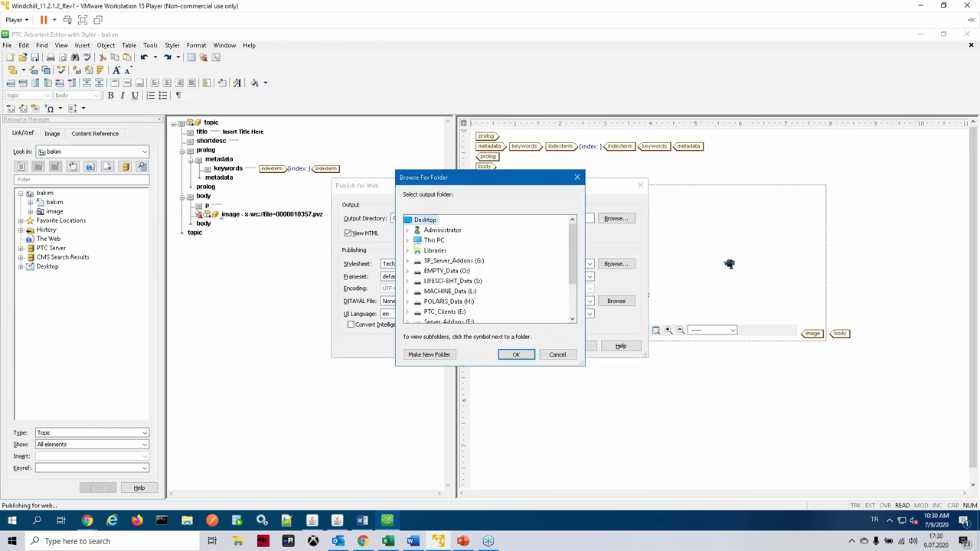
click(516, 355)
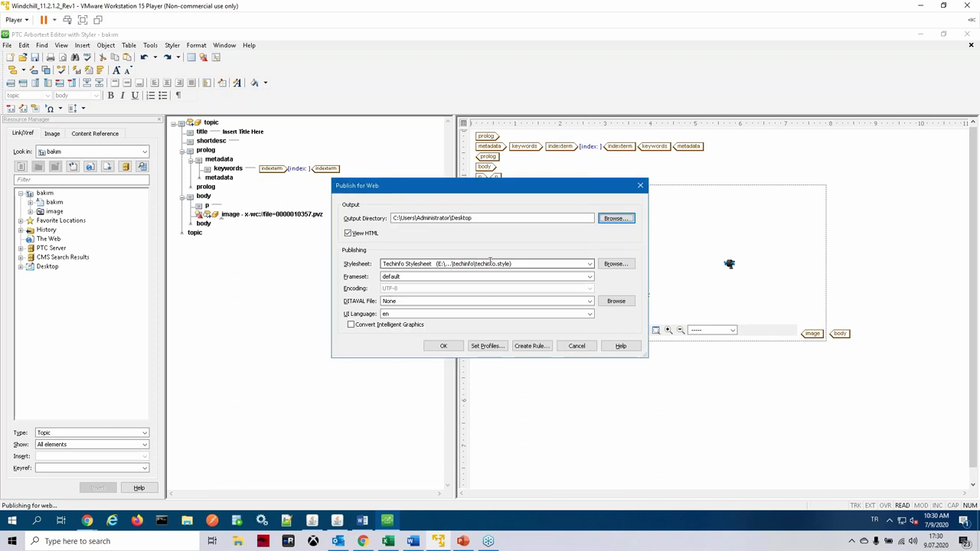
click(444, 346)
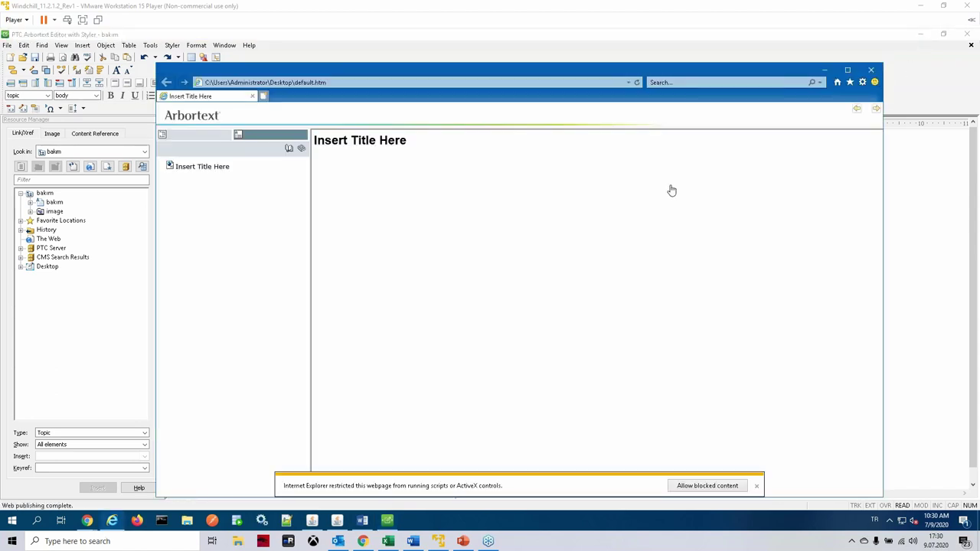
Step: Allow the page's blocked content so the 3D illustration viewer can load
click(708, 491)
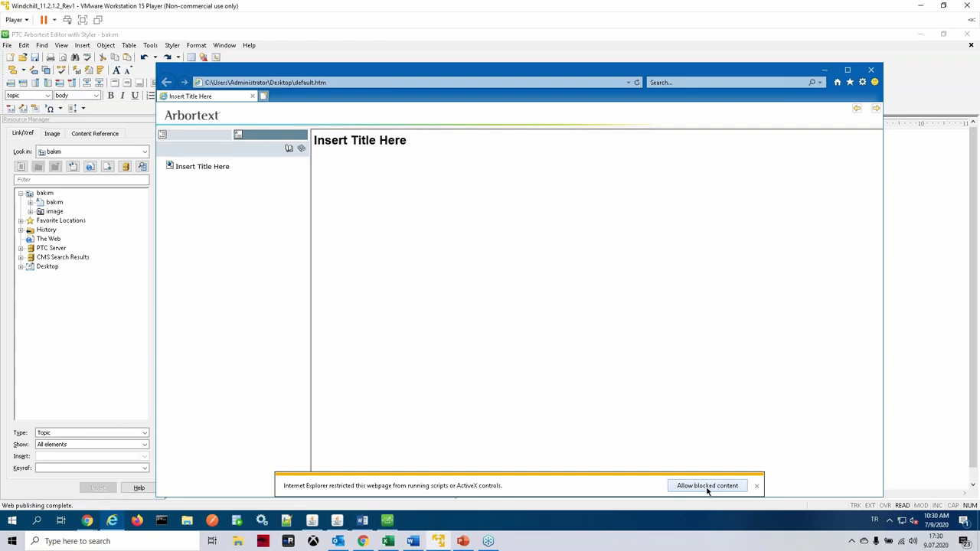
click(704, 490)
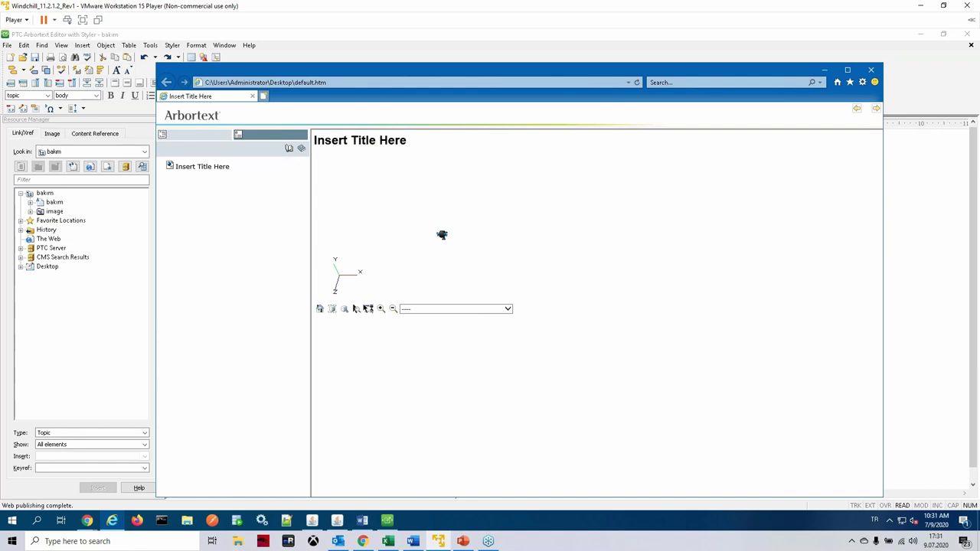
click(927, 7)
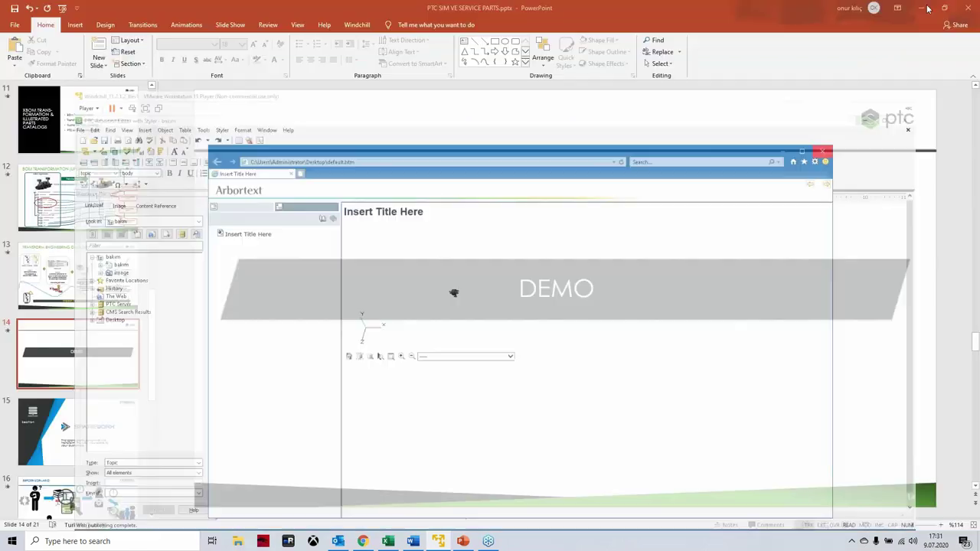
Step: Minimize Arbortext Editor and reposition the browser window and floating folder panel
click(438, 541)
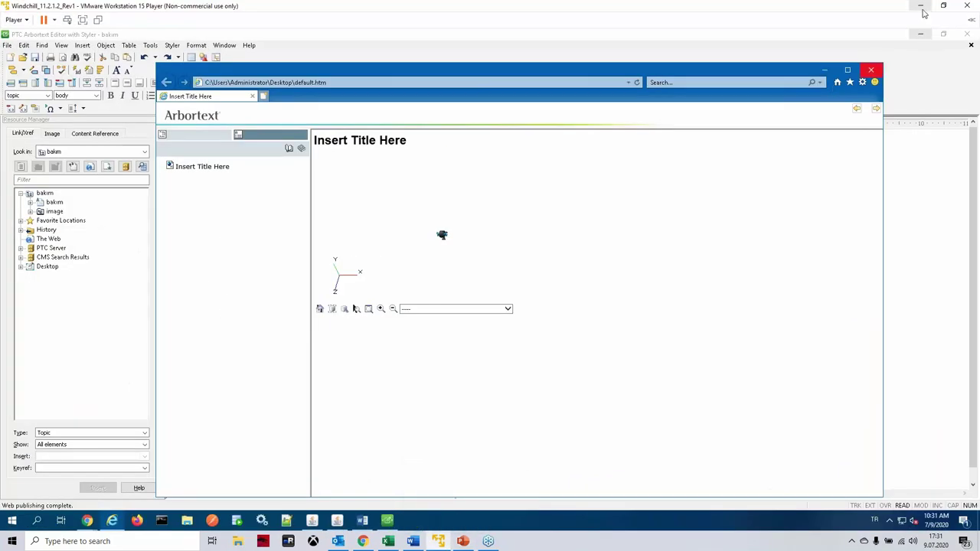
click(922, 7)
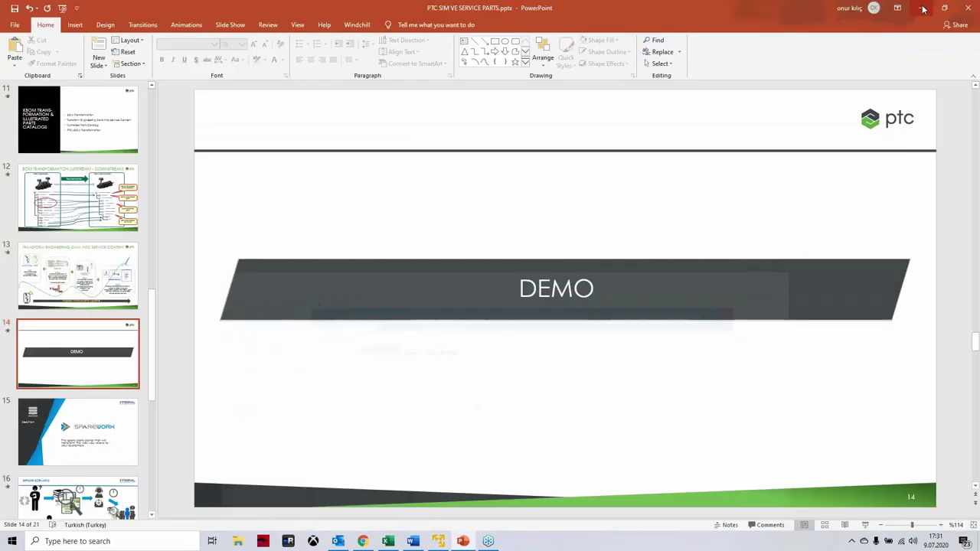
key(alt+Tab)
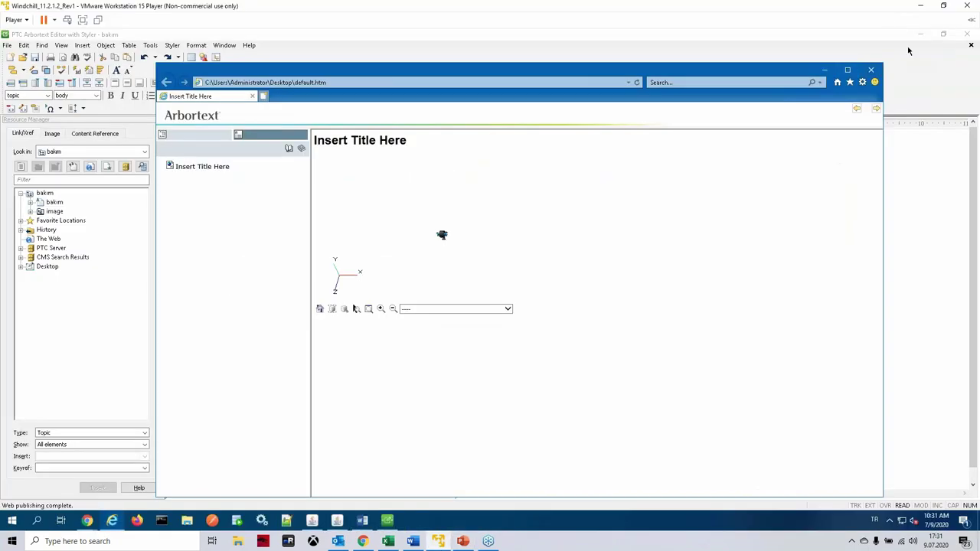
click(922, 34)
drag(373, 73, 475, 68)
drag(88, 97, 234, 66)
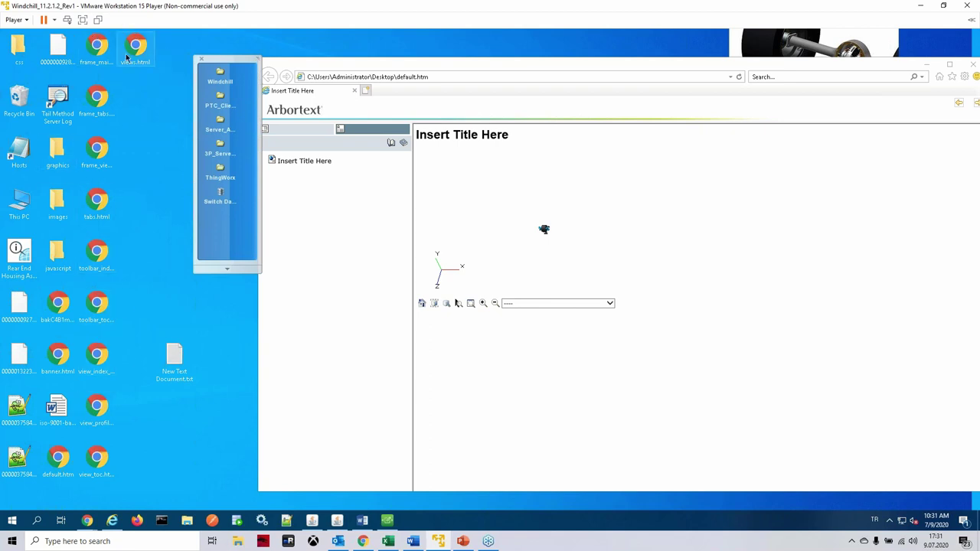
Step: Maximize the browser, fit the Parking Brake model, and show the Section and Inset view
drag(494, 69, 444, 67)
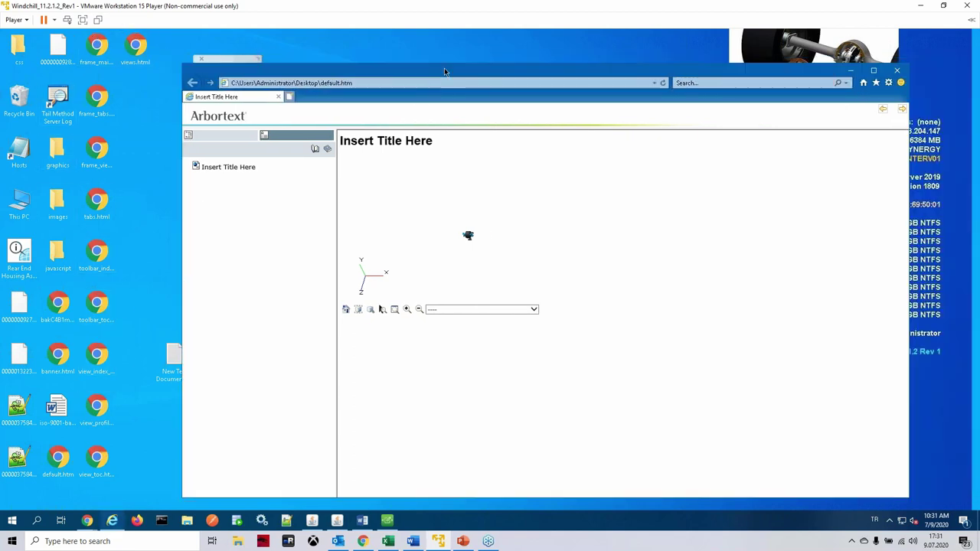
double_click(444, 68)
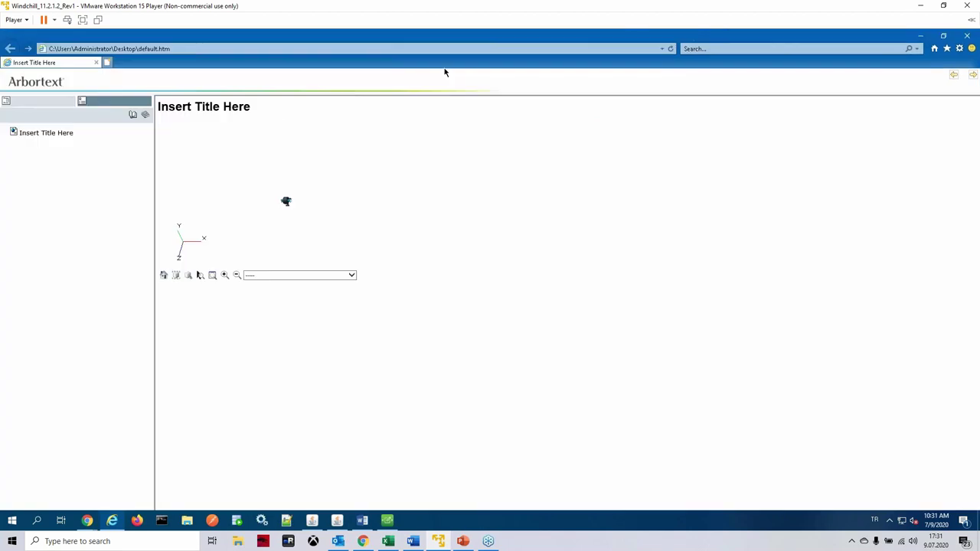
click(213, 275)
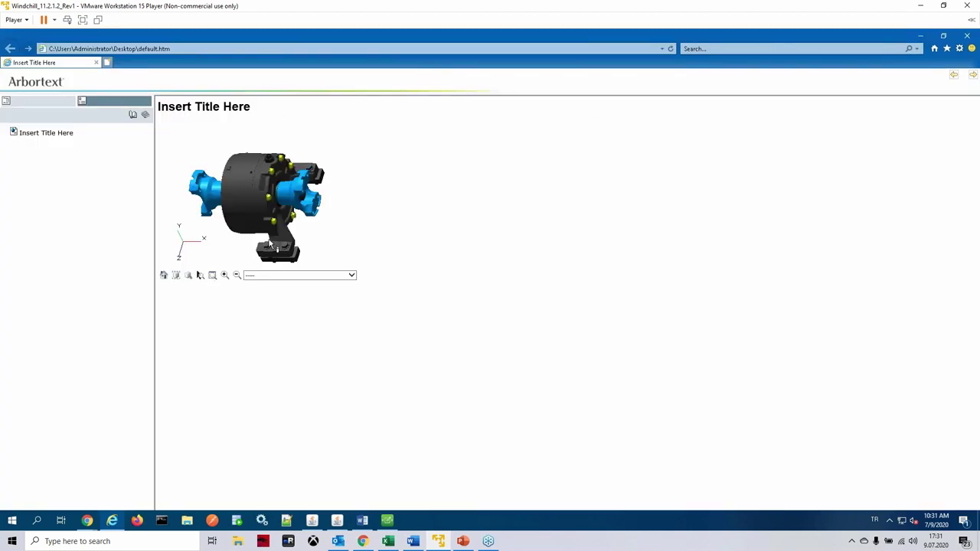
click(351, 275)
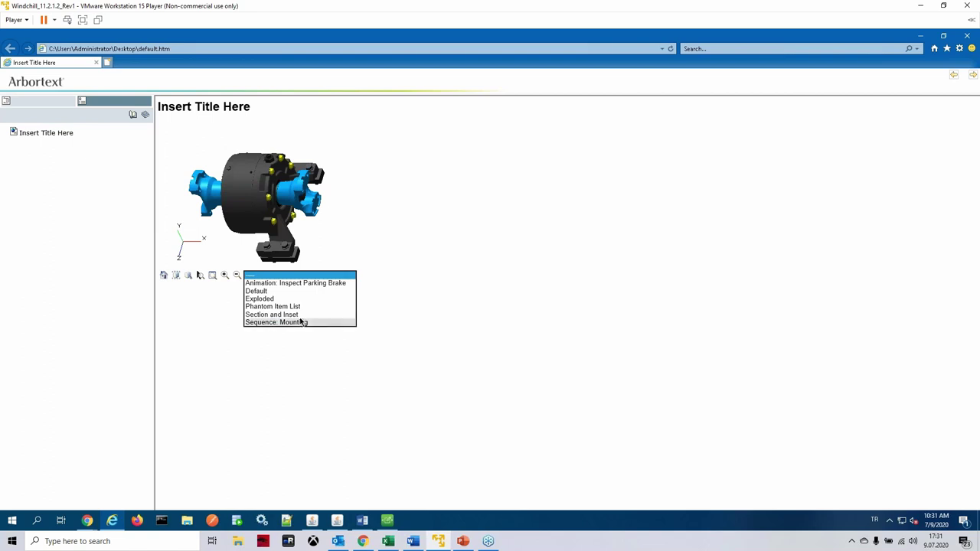
click(297, 316)
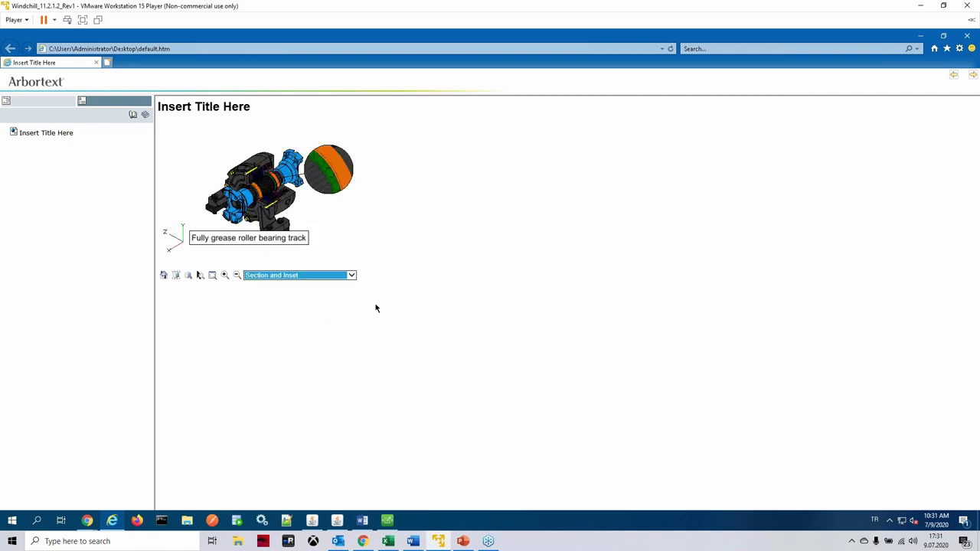
Step: Play the Sequence: Mounting animation, switch to the Exploded view, then minimize the browser
click(352, 275)
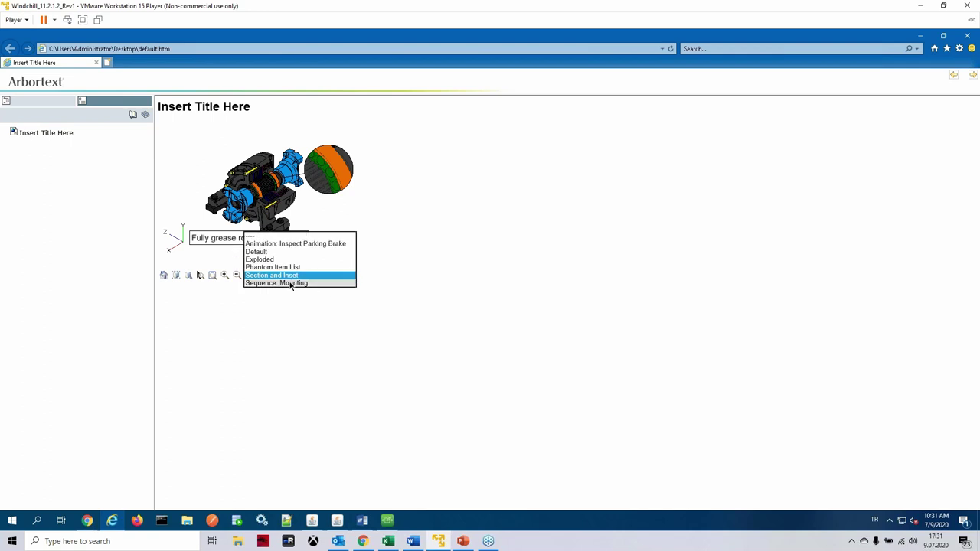
click(284, 283)
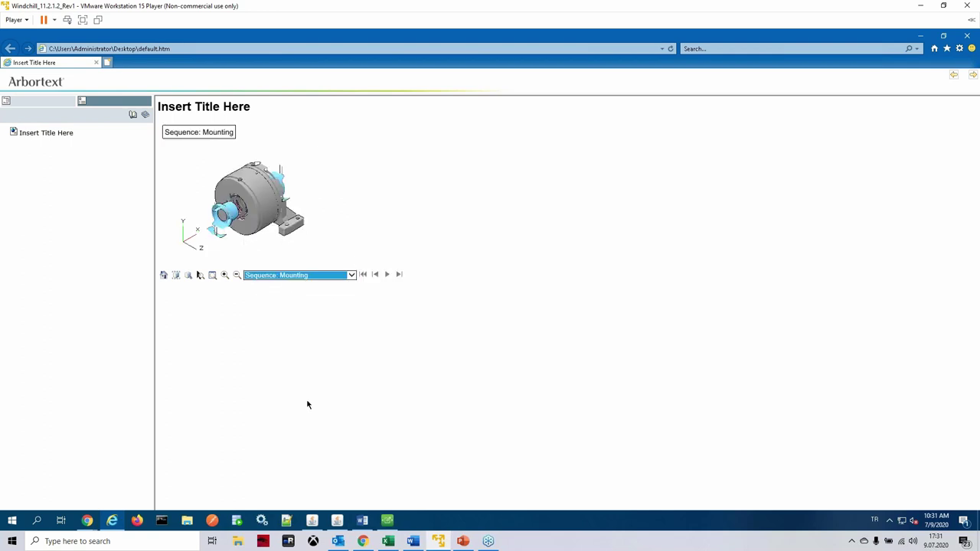
click(387, 277)
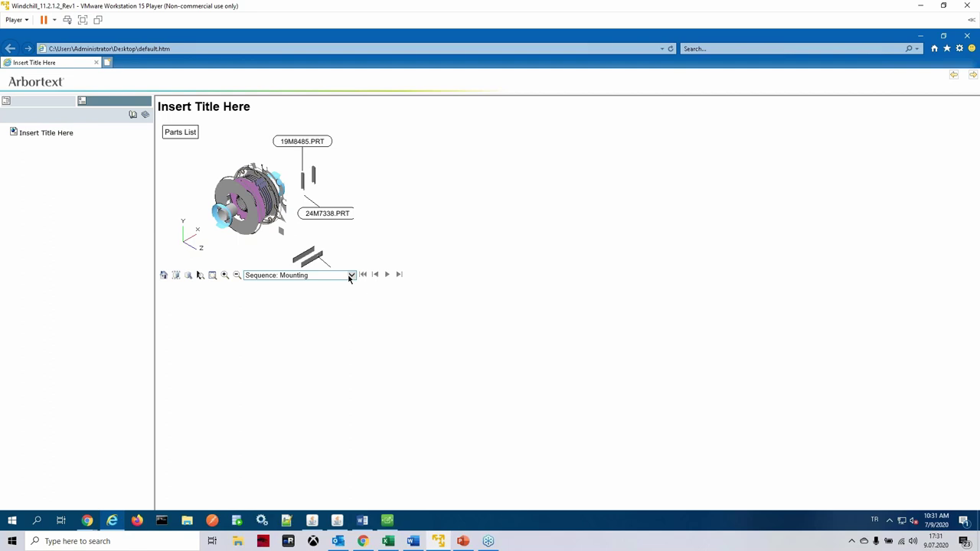
click(351, 275)
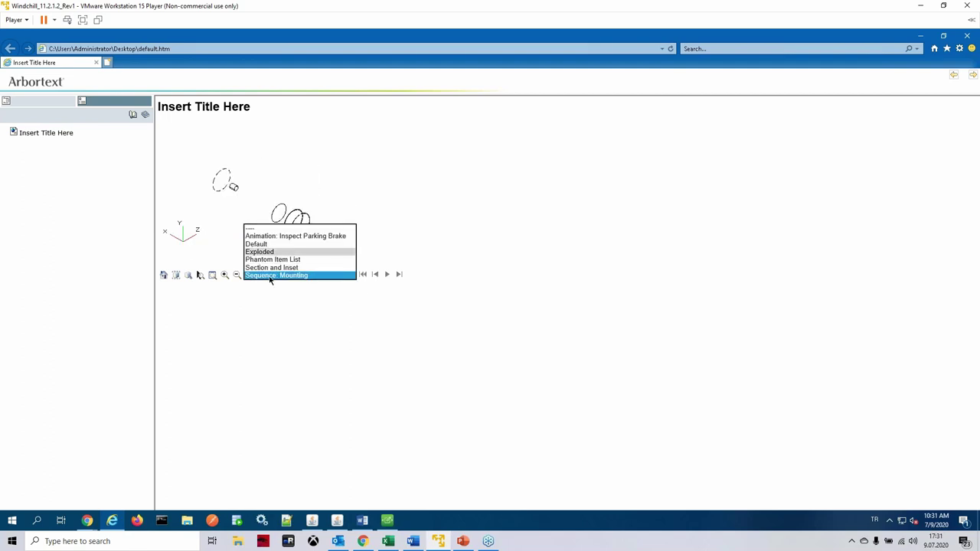
click(260, 252)
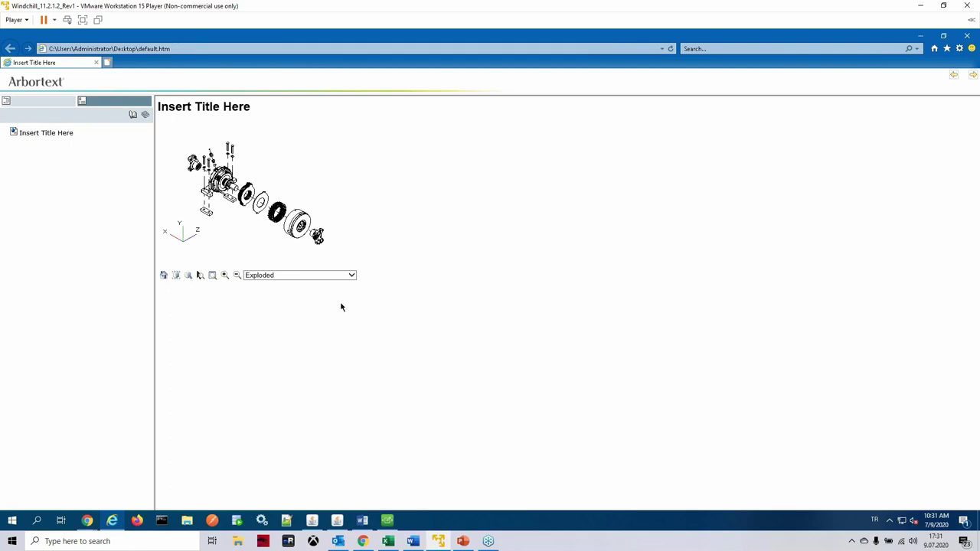
click(922, 37)
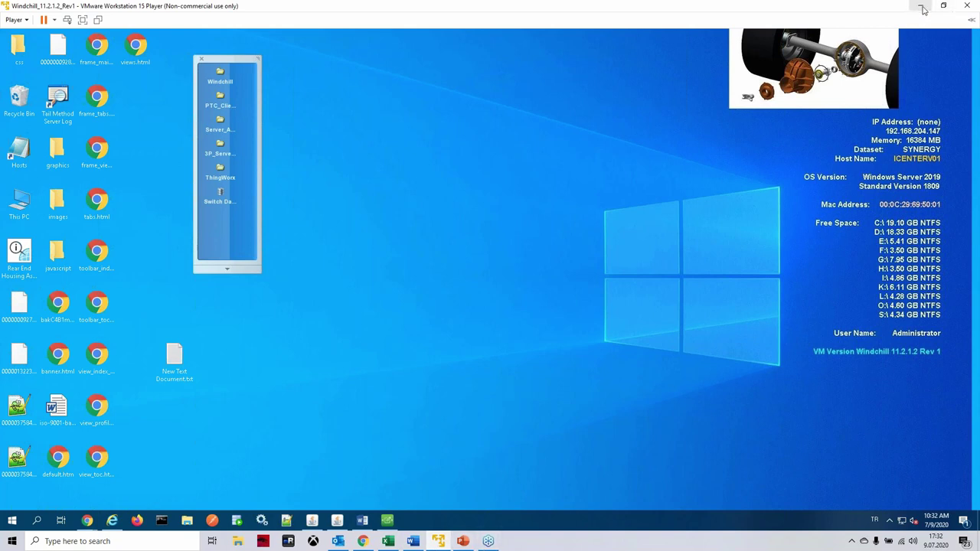
Step: Return to PowerPoint and advance past slide 15 to slide 16, "Before Scenario"
click(921, 7)
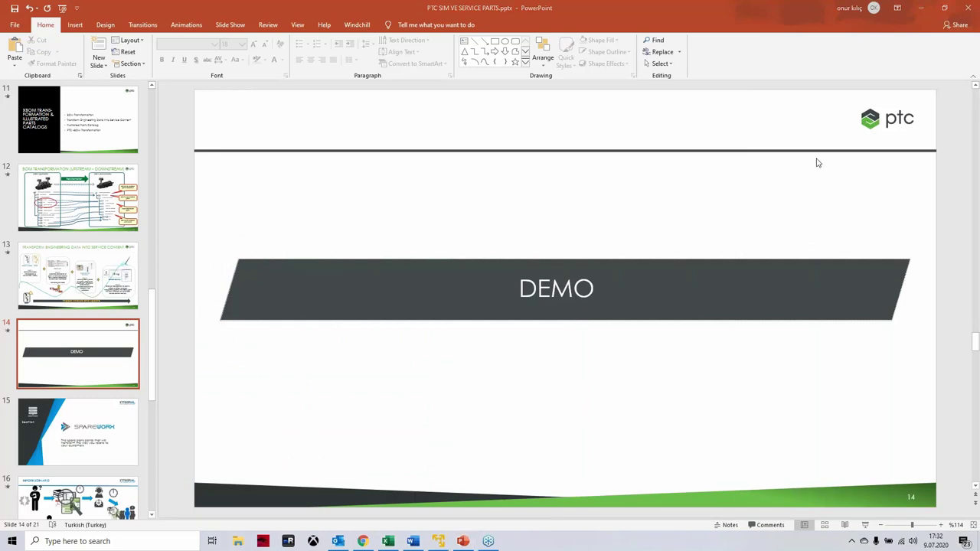
click(72, 451)
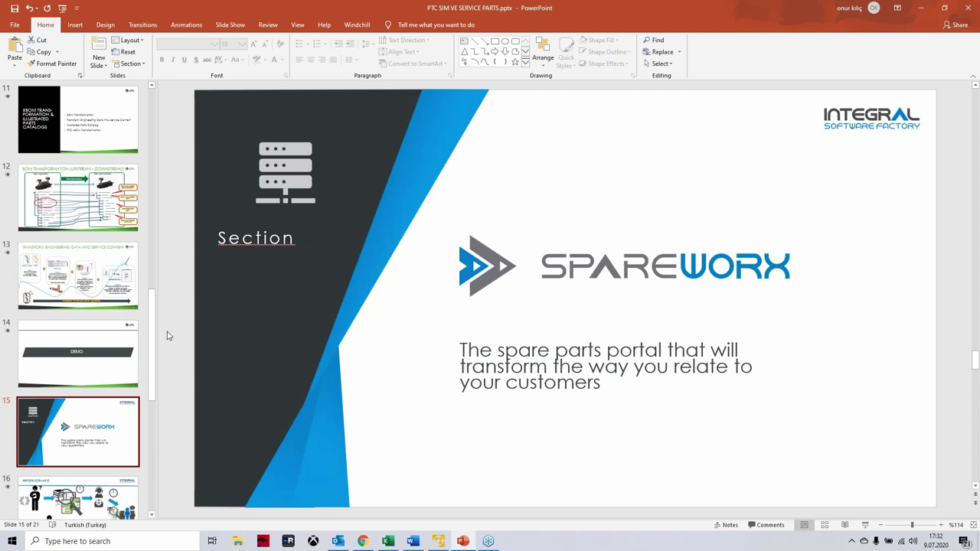
drag(153, 317, 151, 379)
click(46, 269)
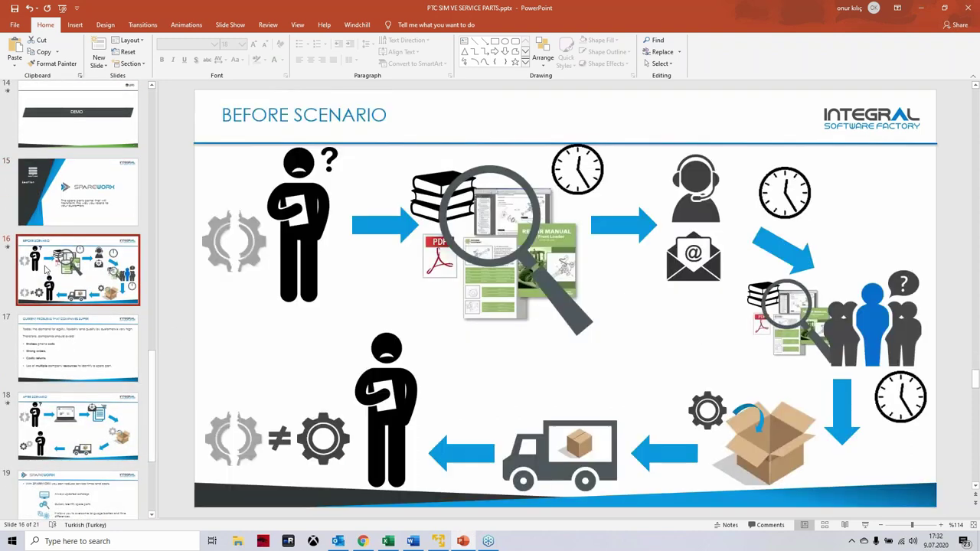